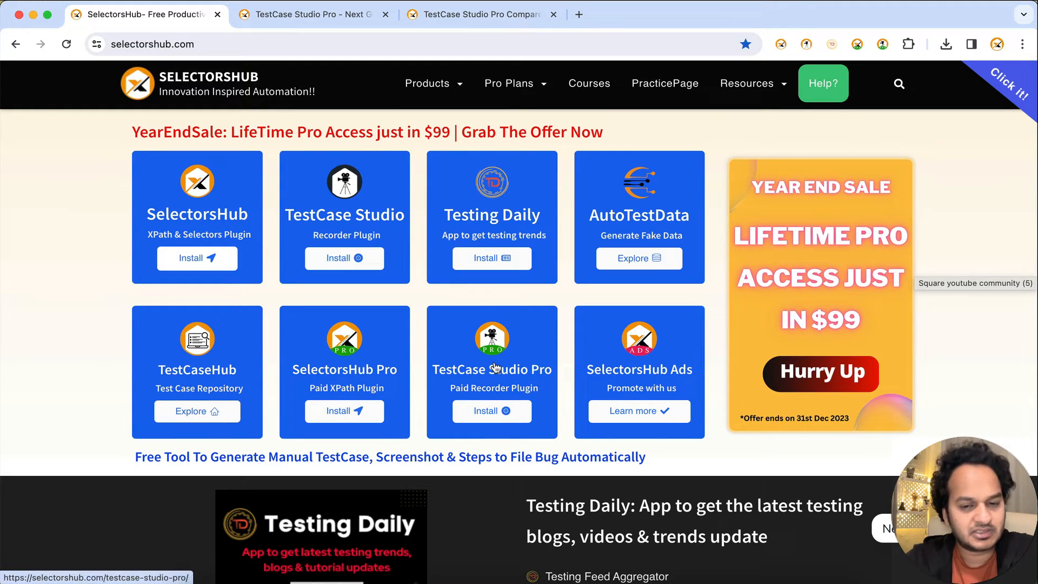
# Step: Switch to the TestCase Studio Pro page and examine its browser install options
pyautogui.moveTo(427, 84)
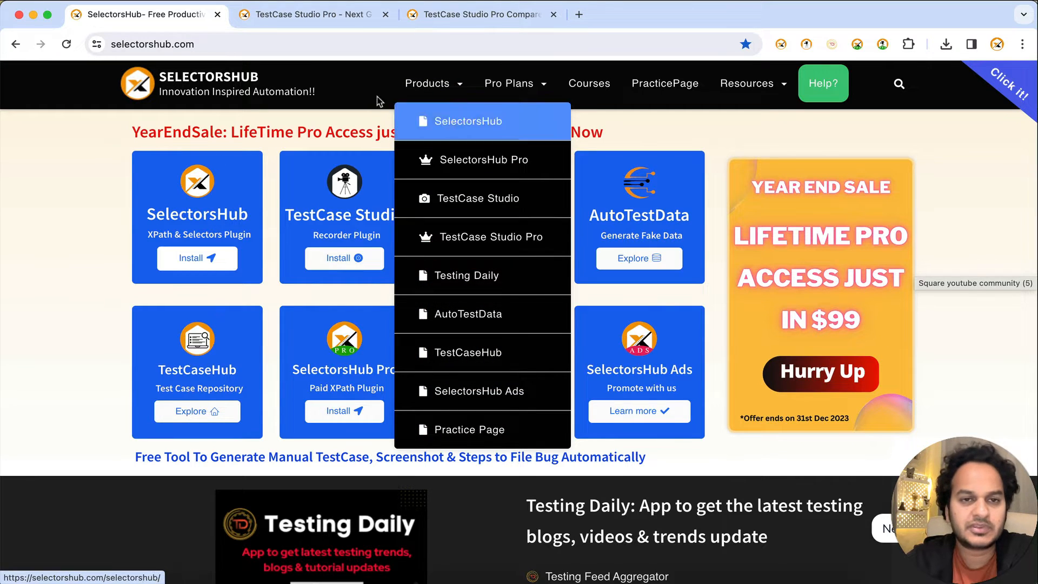
pyautogui.click(347, 16)
pyautogui.scroll(-3, 424, 323)
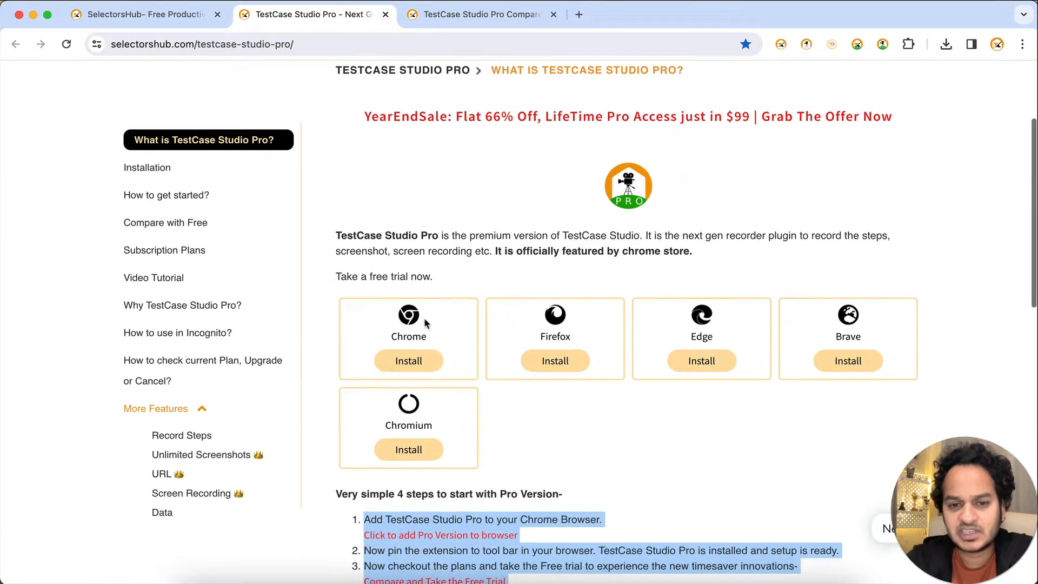
pyautogui.click(583, 407)
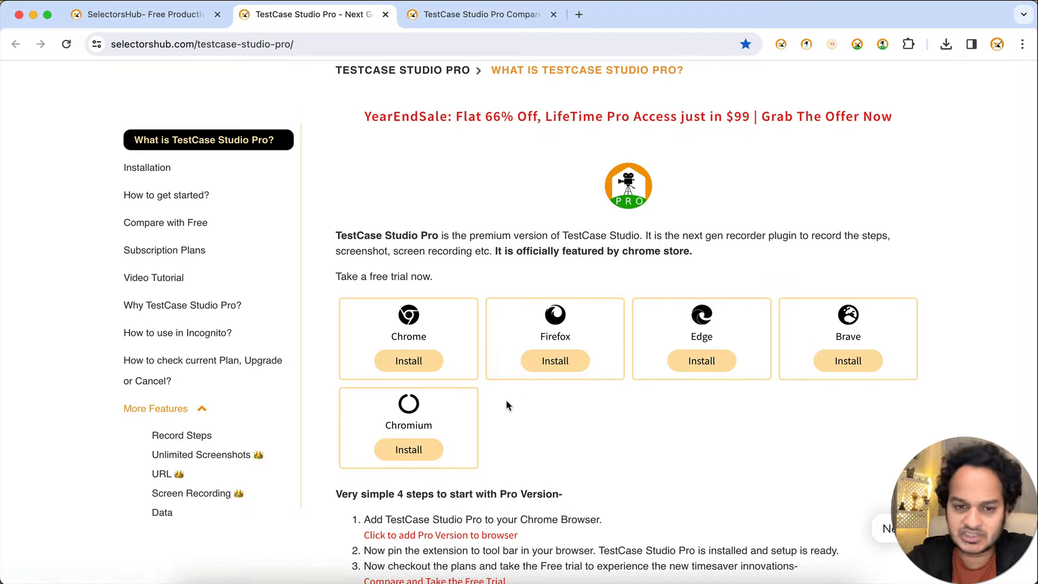
pyautogui.scroll(-3, 507, 405)
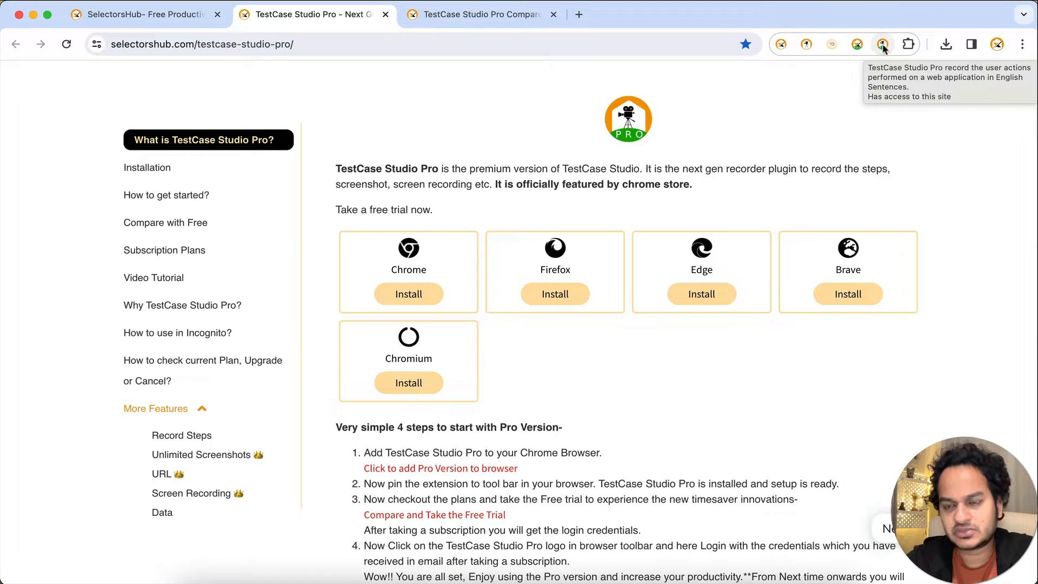
# Step: Unpin the TestCase Studio Pro extension from the browser toolbar and pin it again
pyautogui.click(908, 45)
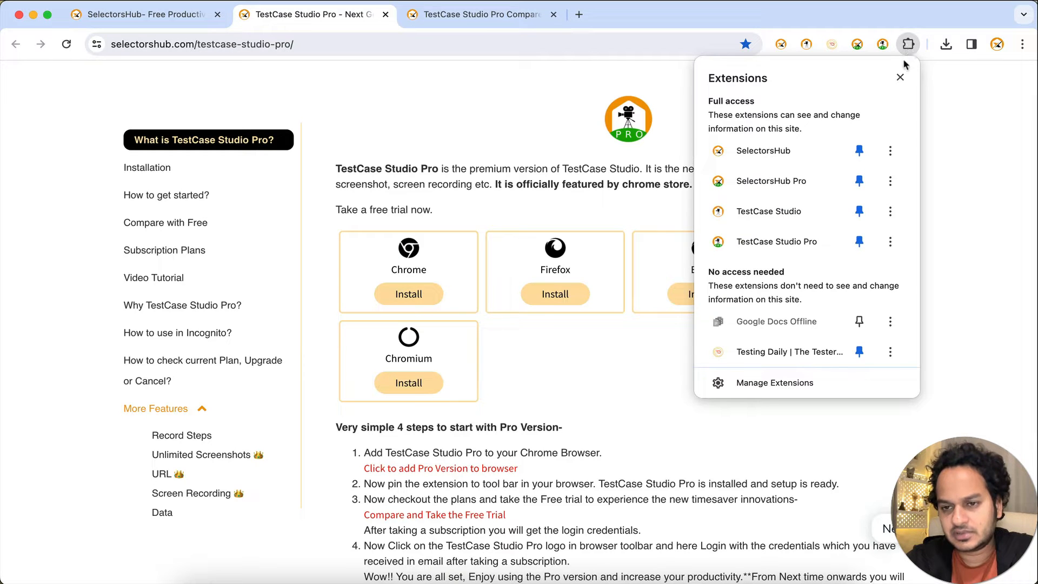
pyautogui.click(860, 243)
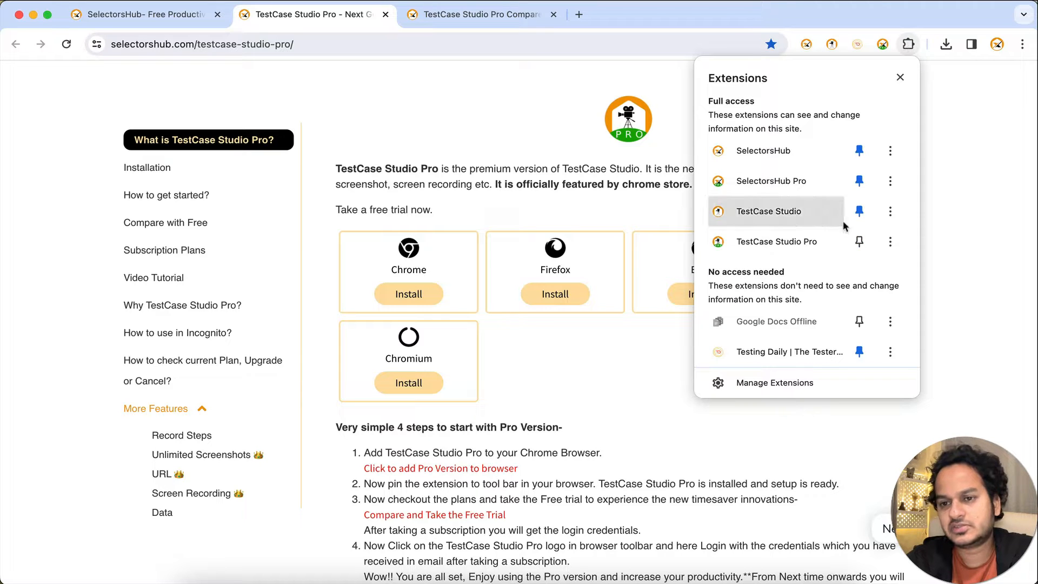
pyautogui.click(860, 243)
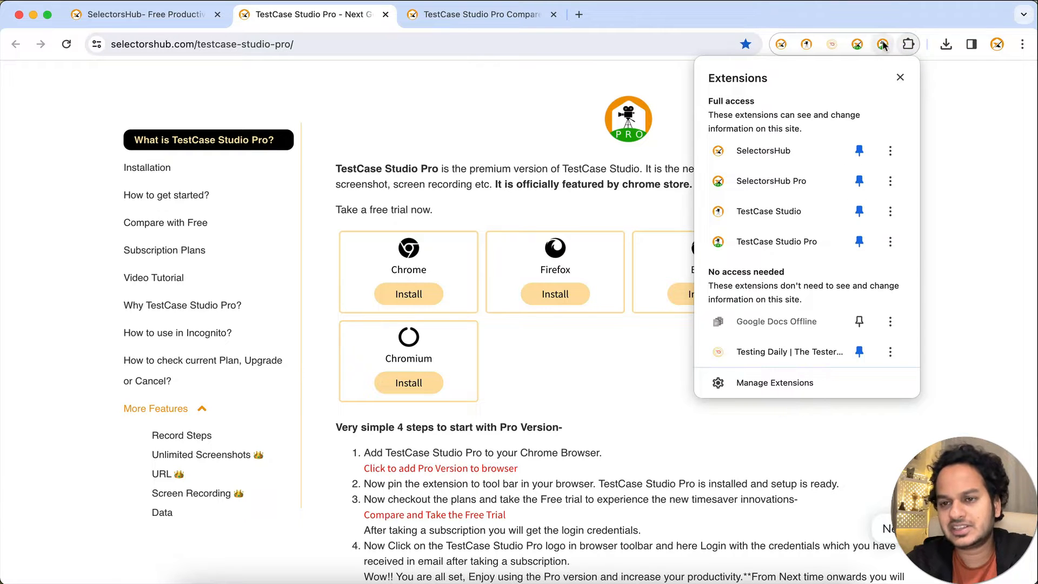
pyautogui.click(950, 120)
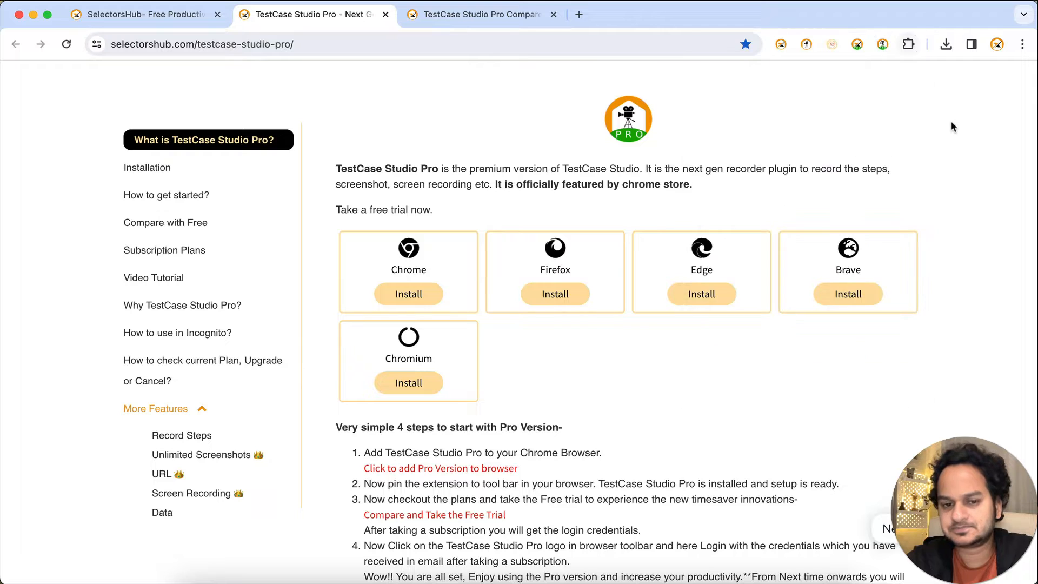
# Step: View the Chrome Web Store listing for TestCase Studio Pro from the Chrome install option, check its user count, and close it
pyautogui.click(425, 295)
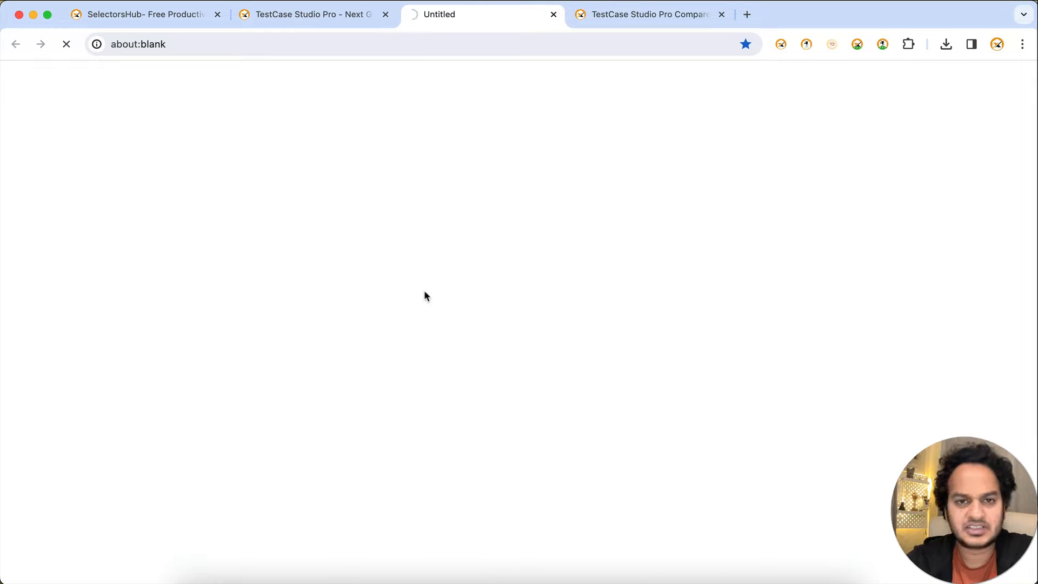
pyautogui.click(343, 14)
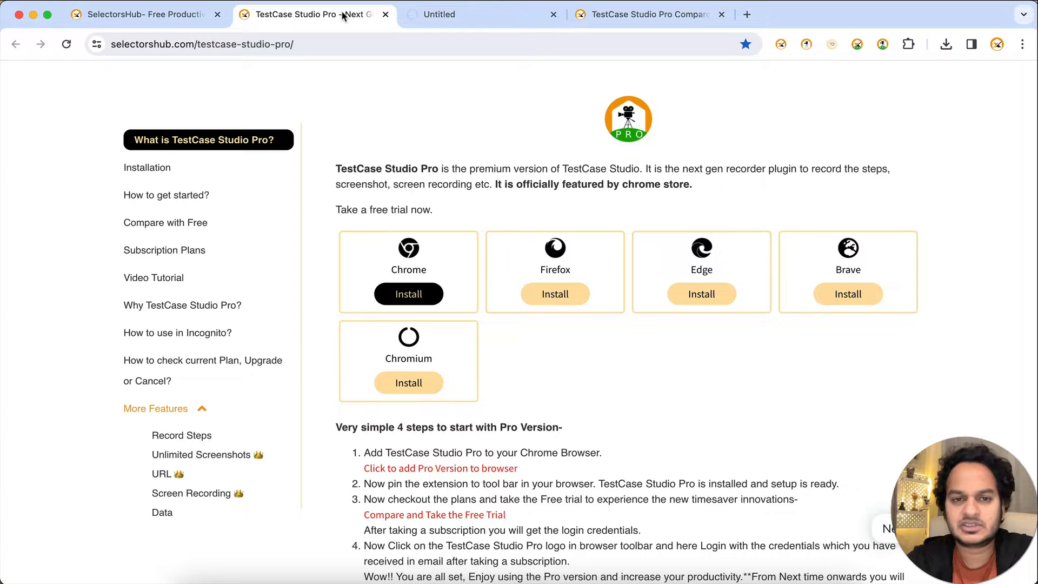
pyautogui.click(472, 18)
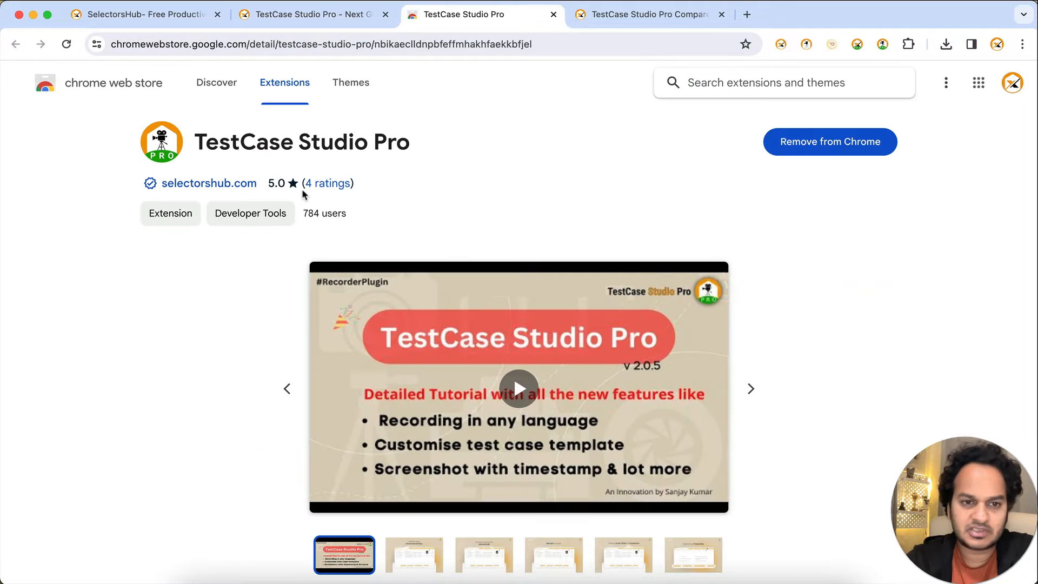
pyautogui.moveTo(302, 214); pyautogui.dragTo(336, 217)
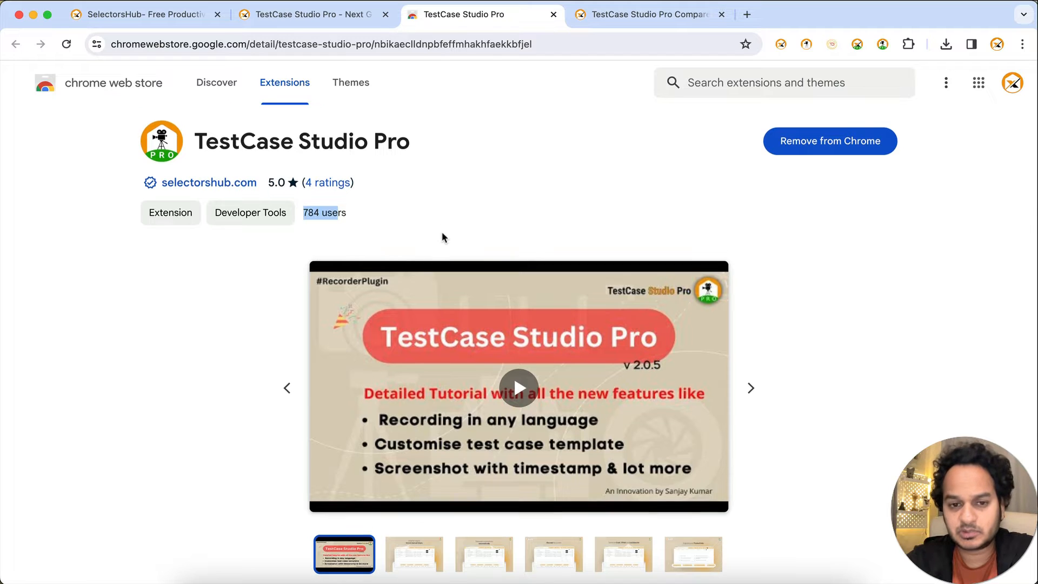
pyautogui.scroll(-2, 442, 238)
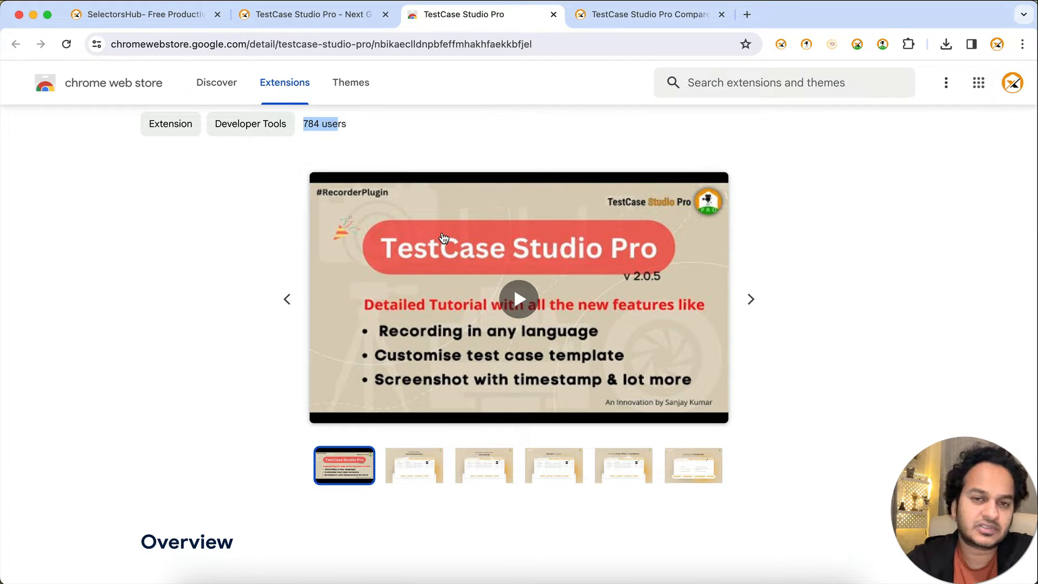
pyautogui.click(553, 15)
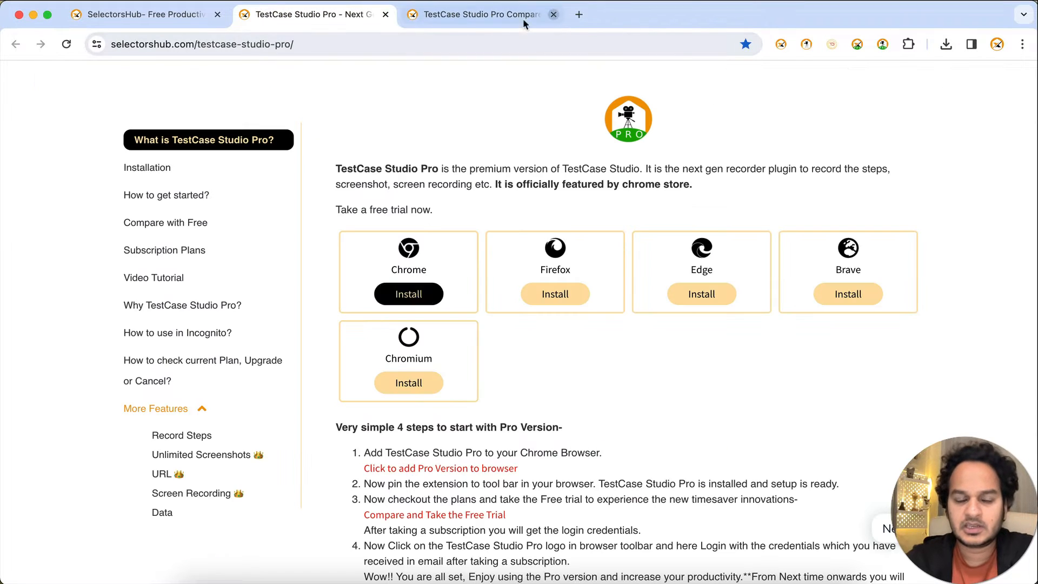
# Step: Read the four steps for getting started with the Pro version, covering installation, pinning, the free trial and login
pyautogui.scroll(-3, 465, 343)
pyautogui.moveTo(364, 325); pyautogui.dragTo(525, 344)
pyautogui.click(365, 355)
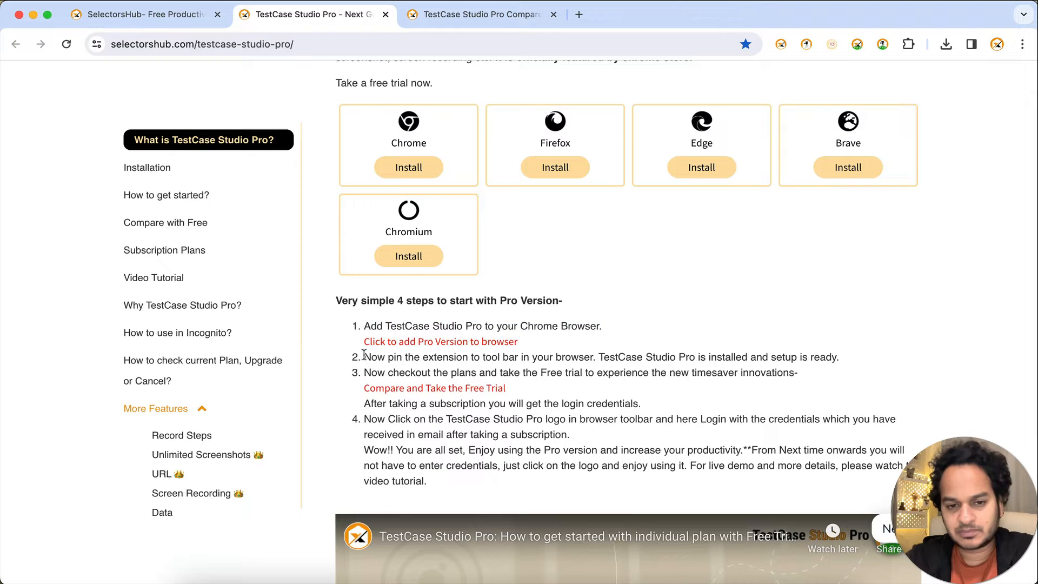
pyautogui.moveTo(364, 354); pyautogui.dragTo(444, 361)
pyautogui.click(369, 374)
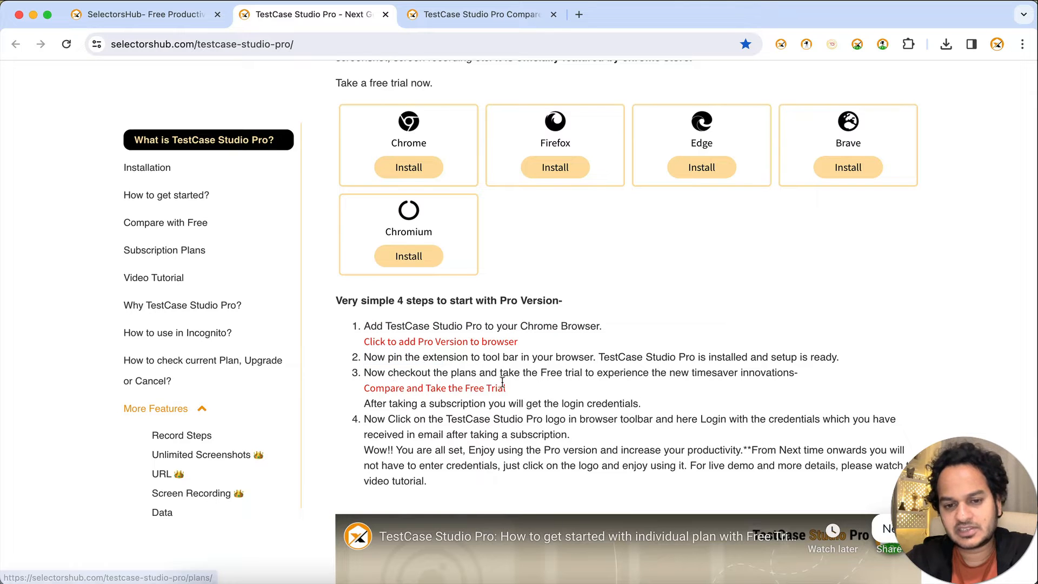
pyautogui.scroll(6, 599, 397)
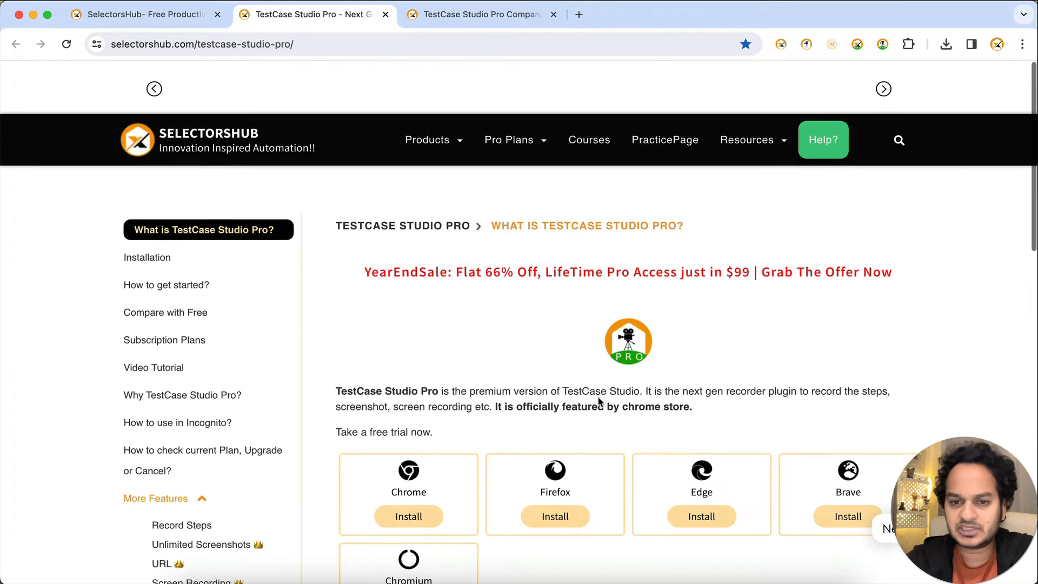
pyautogui.scroll(-1, 670, 290)
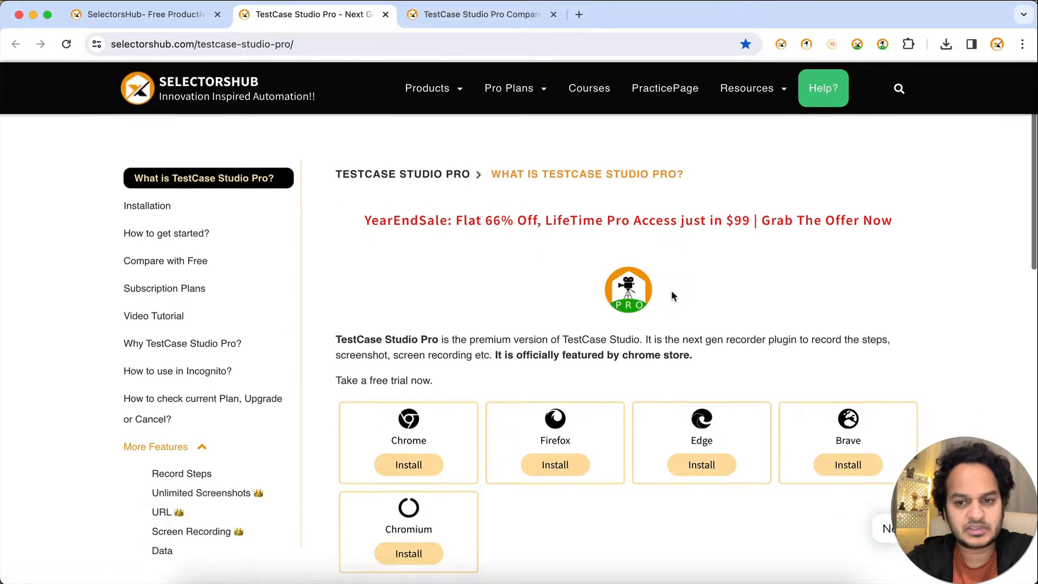
pyautogui.scroll(1, 672, 295)
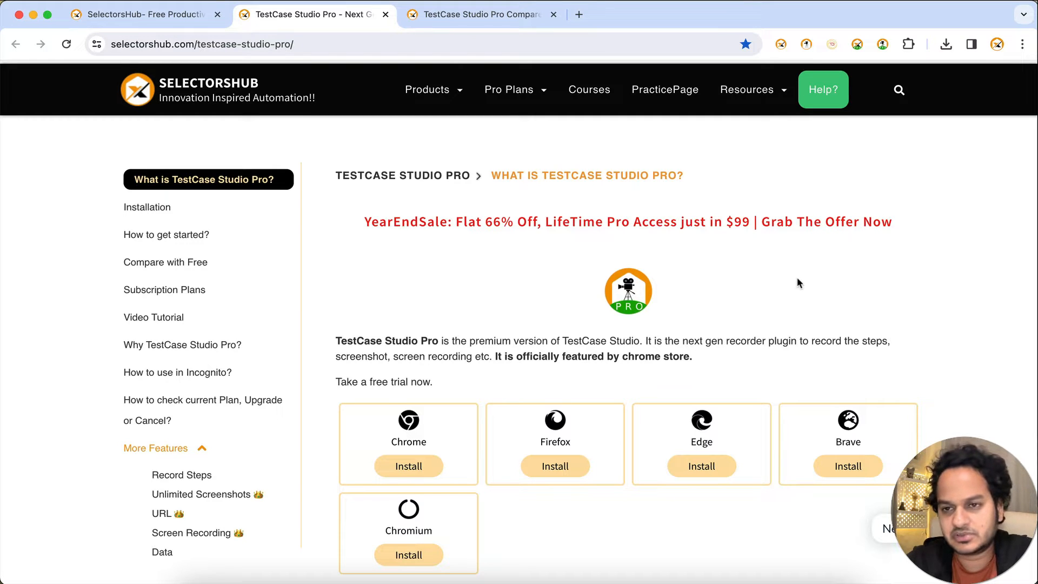
pyautogui.scroll(-5, 797, 278)
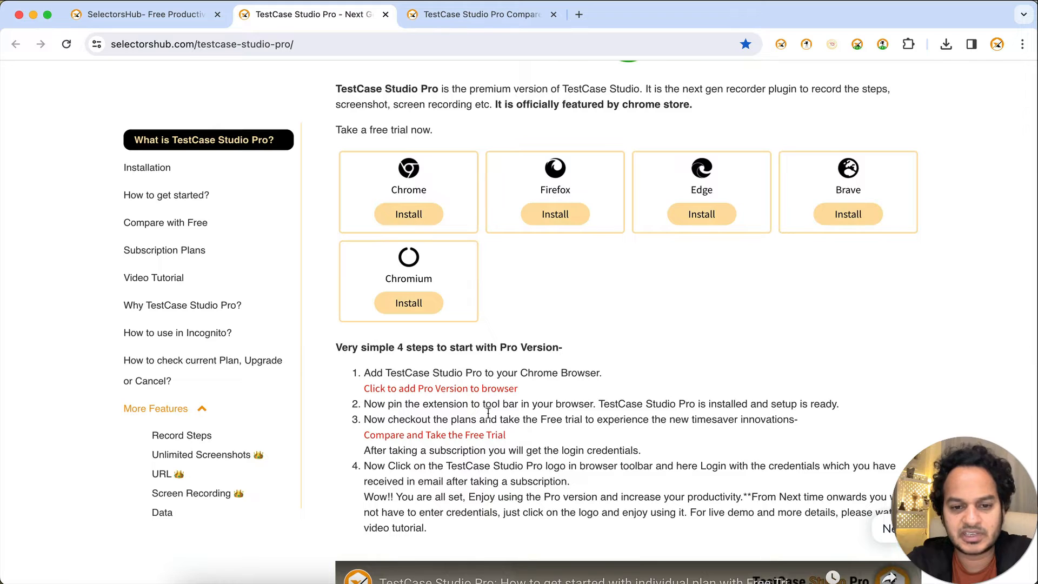
pyautogui.scroll(1, 652, 293)
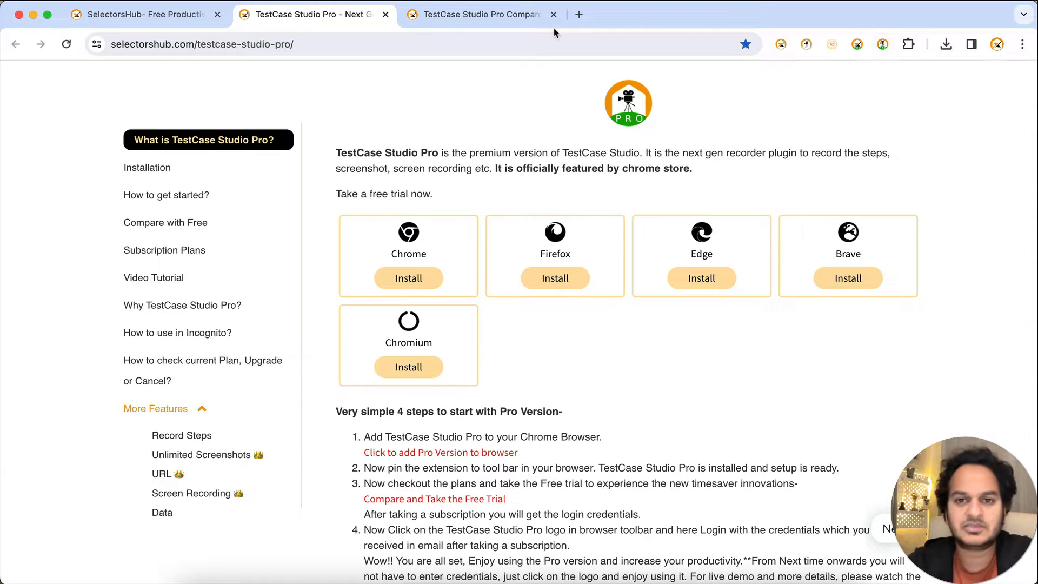
# Step: Load flipkart.com in a new browser tab and launch the TestCase Studio Pro recorder on it
pyautogui.click(579, 14)
pyautogui.write('flipkart.com')
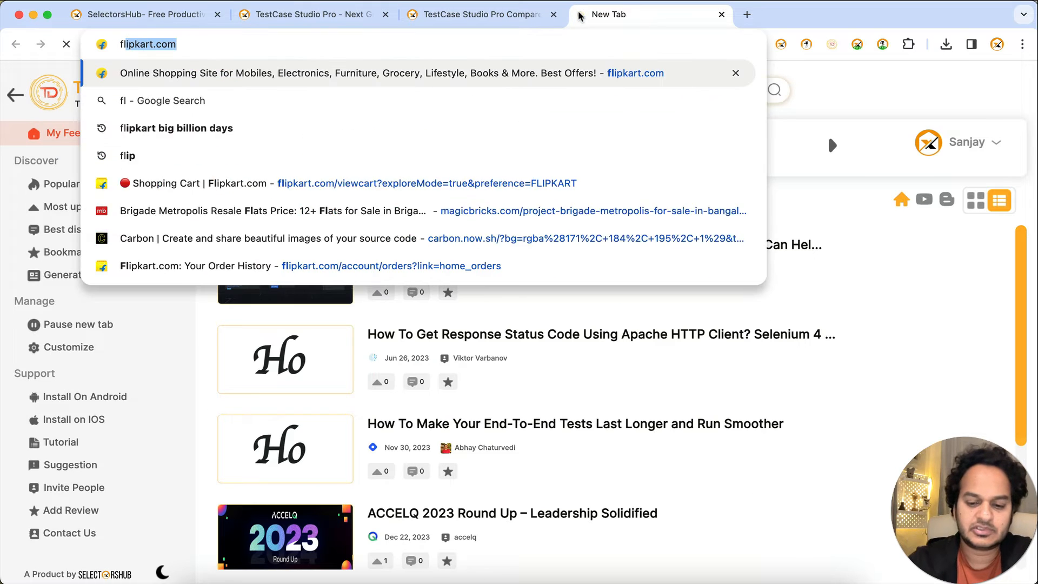
pyautogui.press('Return')
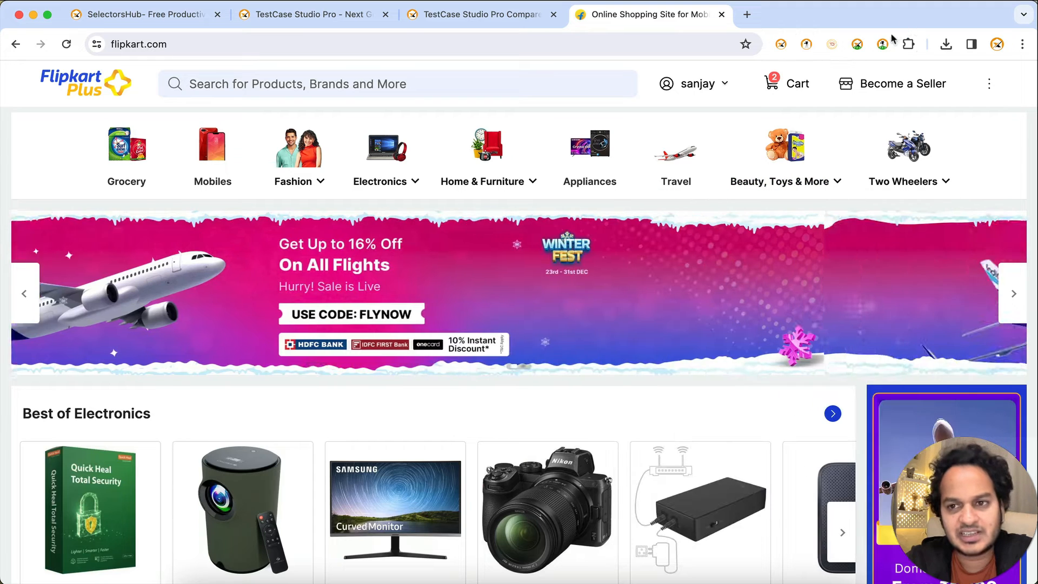
pyautogui.click(882, 44)
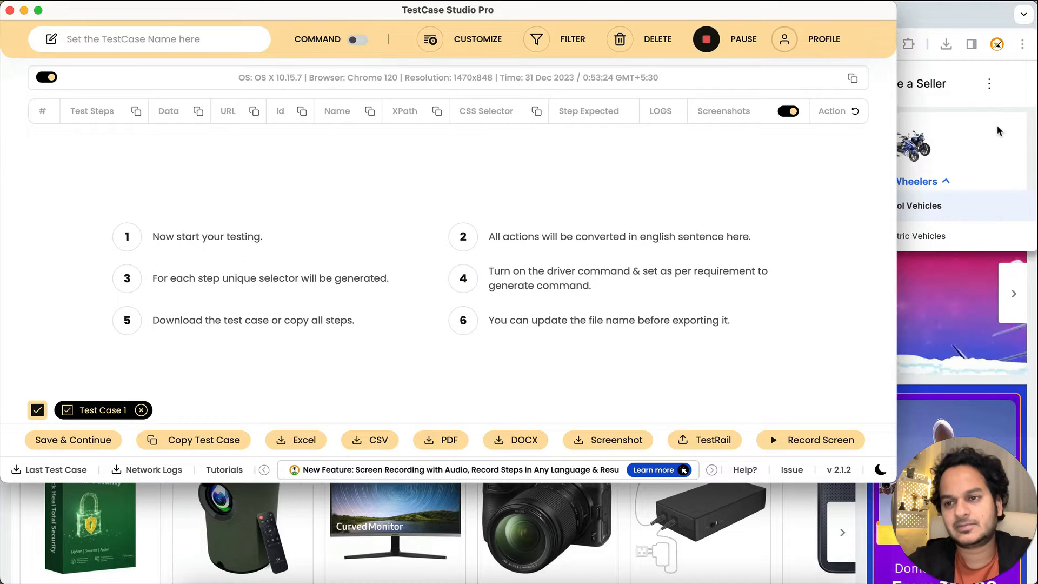
# Step: Return to the Flipkart page, search for "mobile" and open the vivo T2x 5G (Marine Blue, 128 GB) product
pyautogui.click(1001, 107)
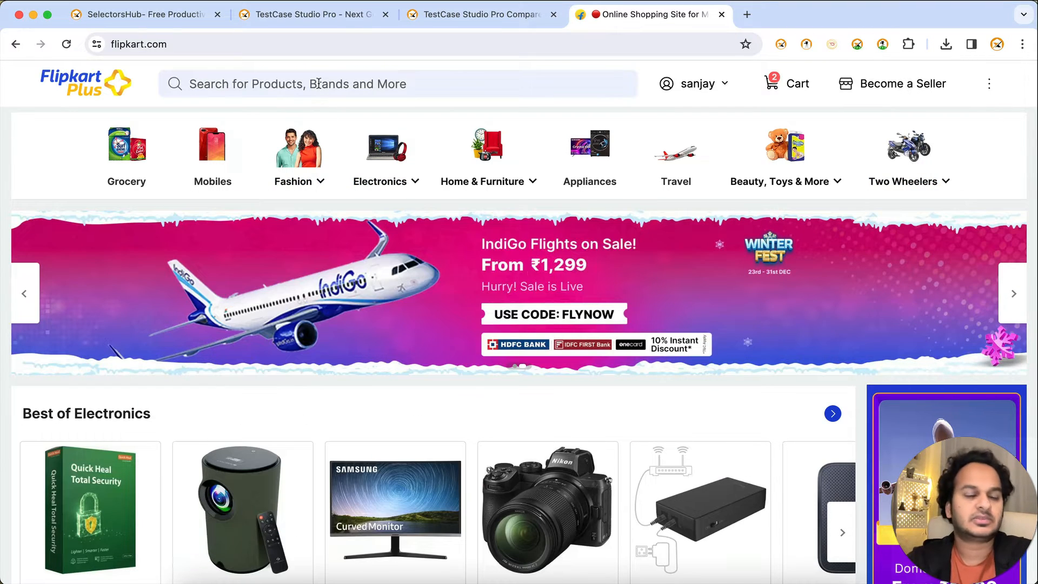
pyautogui.click(318, 83)
pyautogui.write('mo')
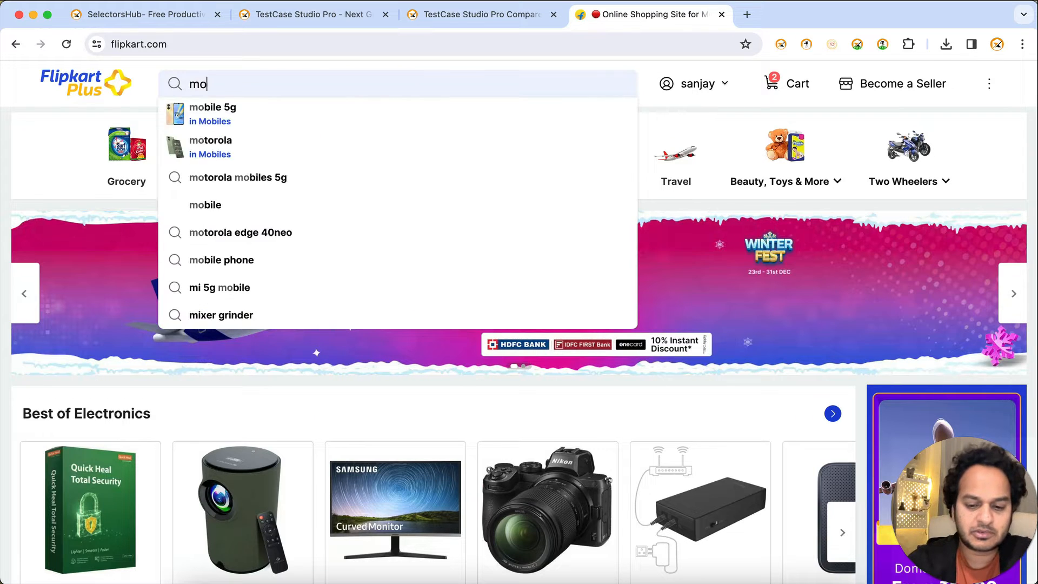
pyautogui.write('bile')
pyautogui.press('Return')
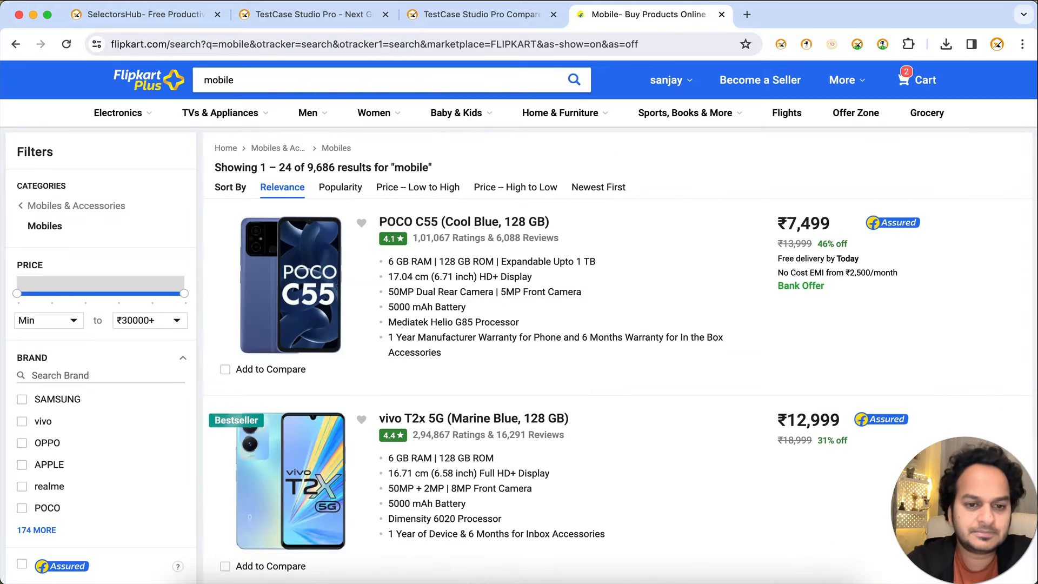
pyautogui.click(420, 421)
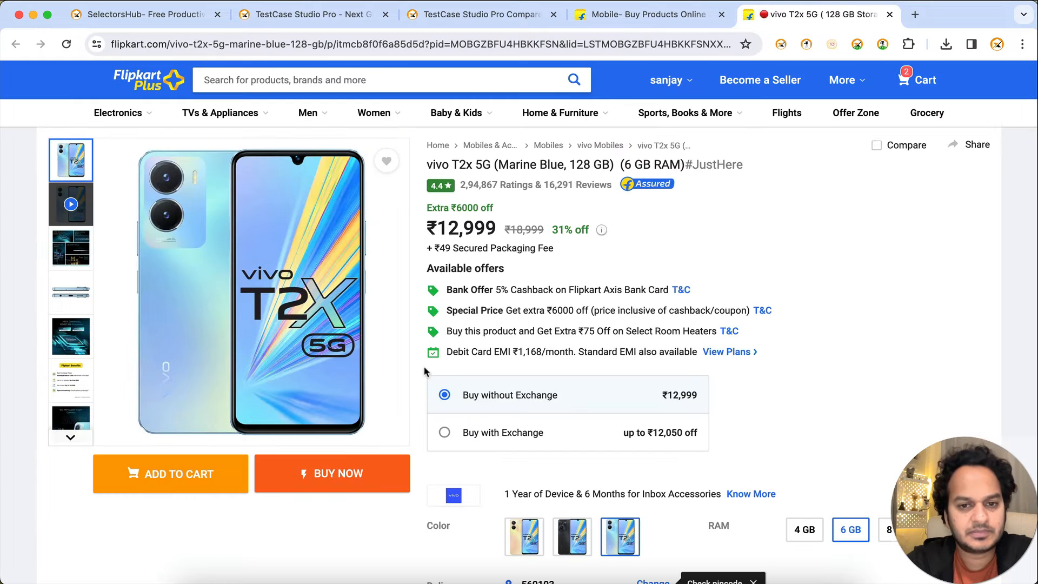
# Step: Bring up the context options on the phone's selling price, dismiss them and clear the text selection
pyautogui.rightClick(457, 226)
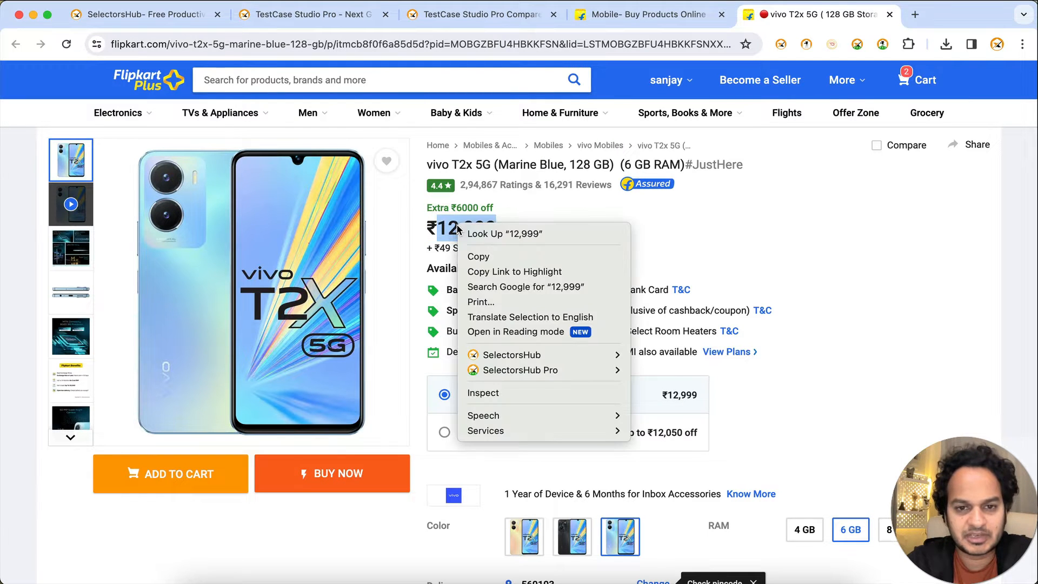
pyautogui.click(644, 213)
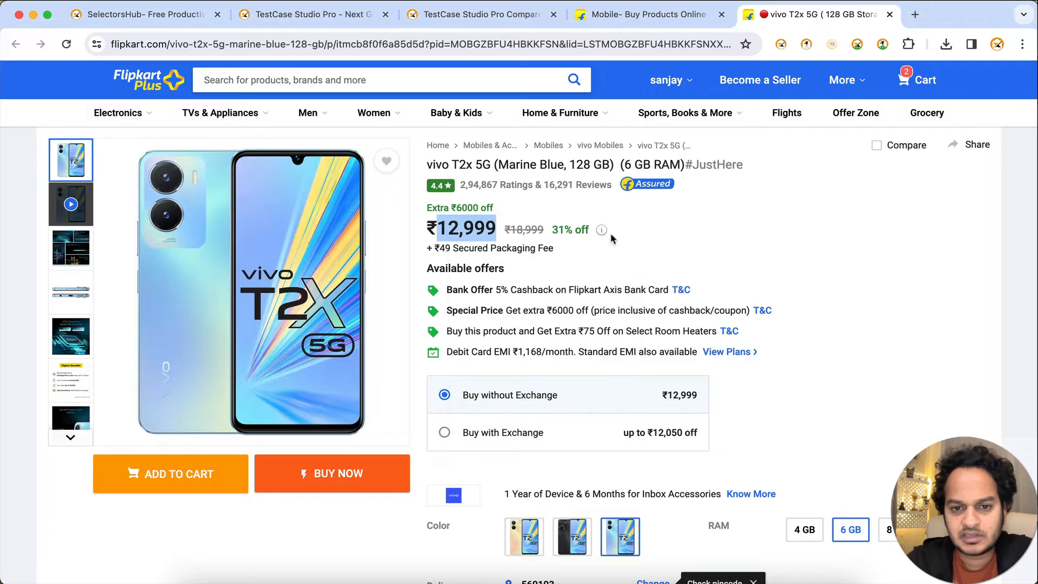
pyautogui.click(482, 267)
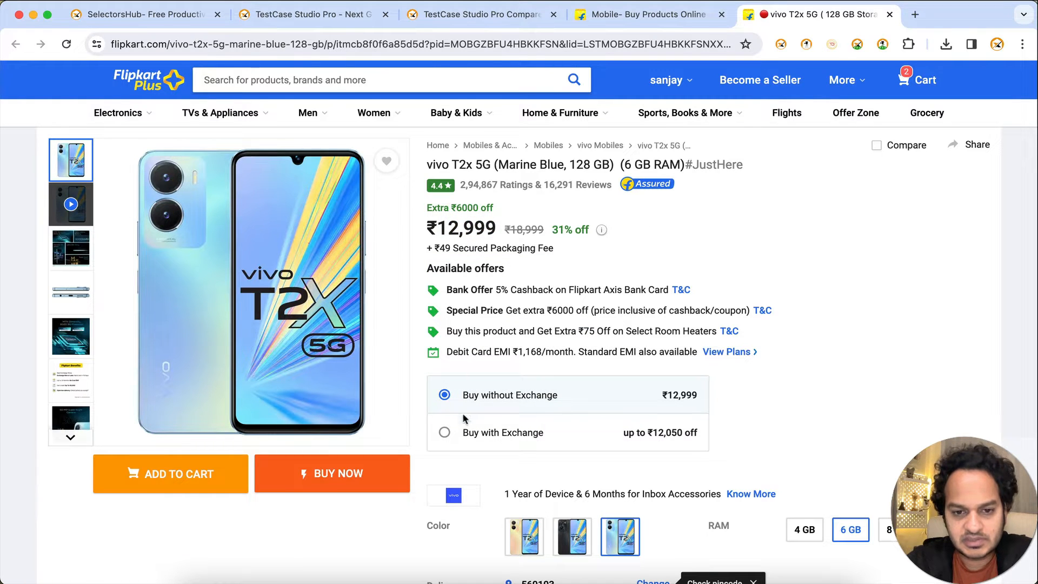
# Step: Choose Buy with Exchange for the phone, then close the exchange dialog and its cancellation prompt
pyautogui.click(445, 433)
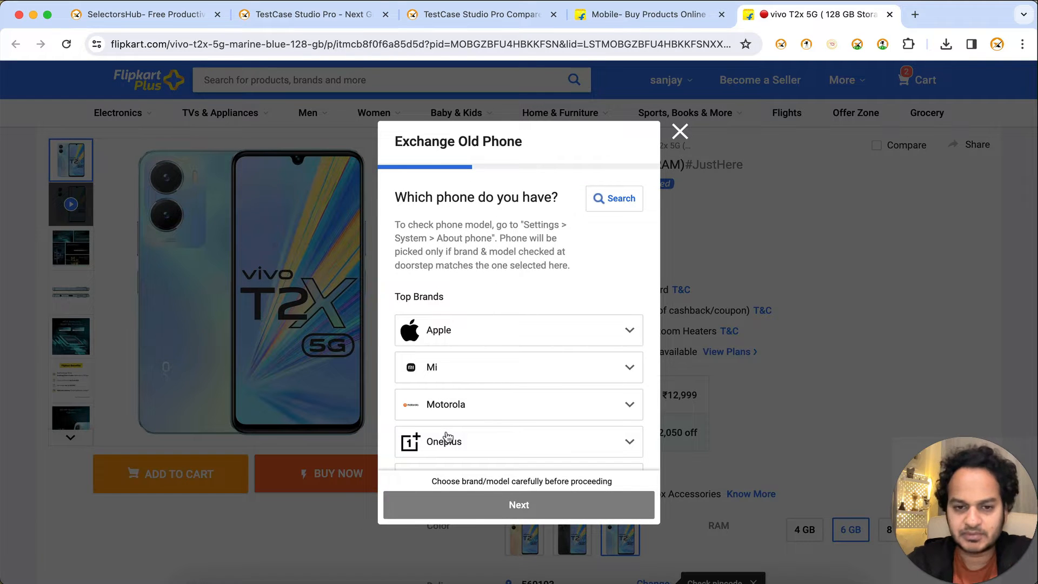
pyautogui.click(680, 132)
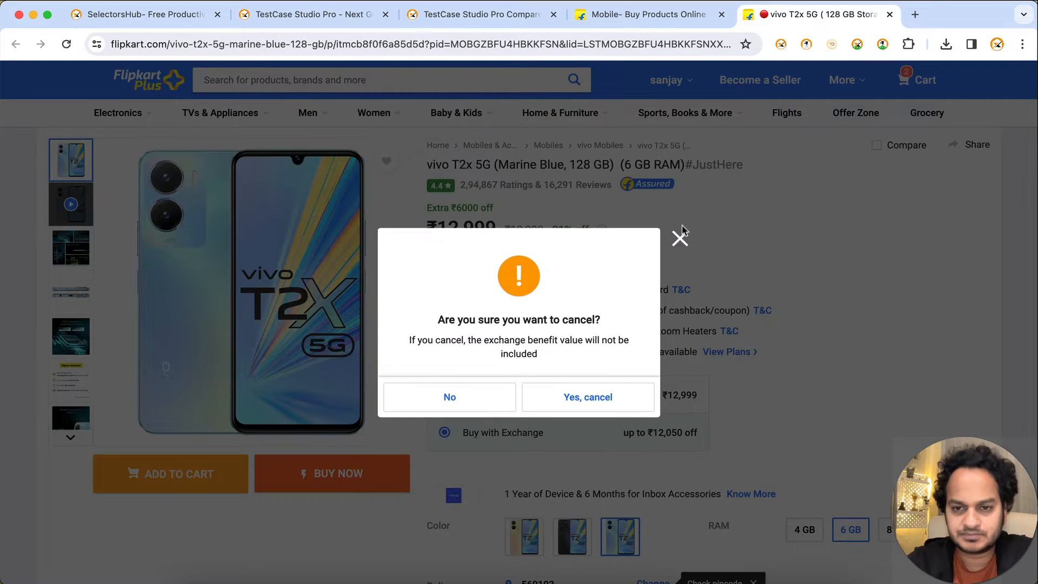
pyautogui.click(680, 240)
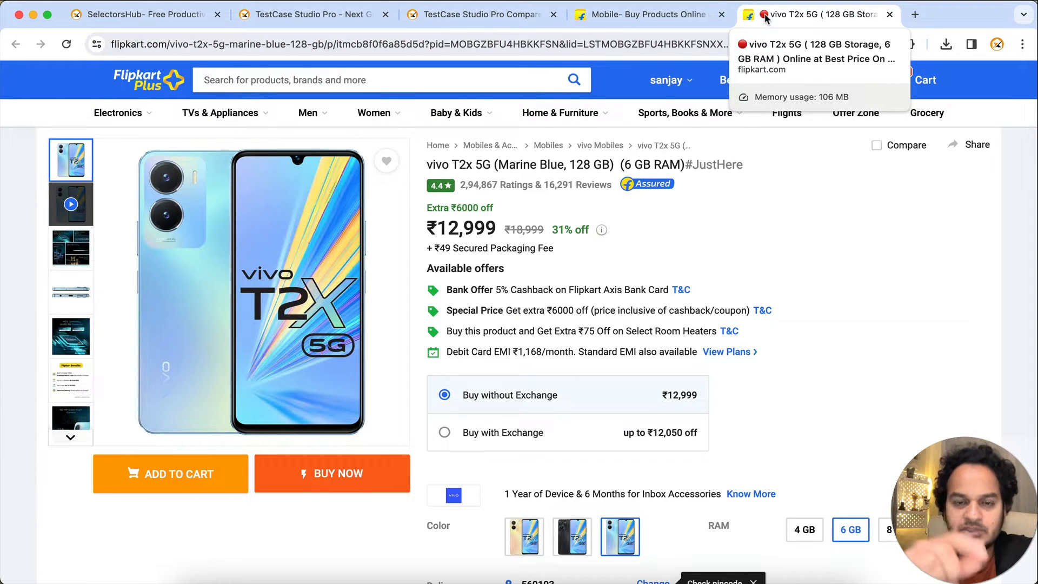
pyautogui.moveTo(562, 113)
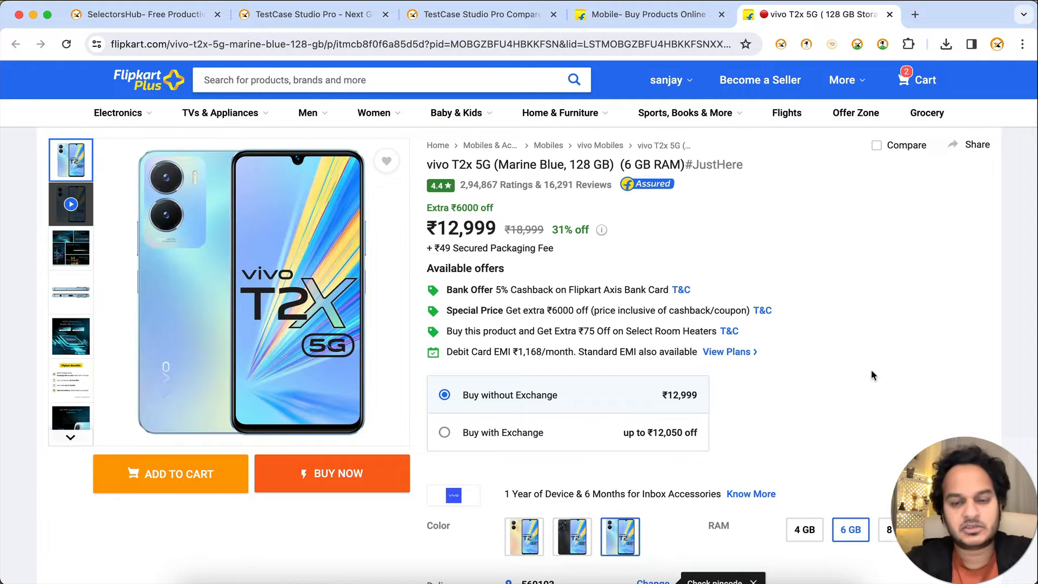
# Step: Switch to the TestCase Studio Pro recorder and examine the recorded test steps and their captured screenshots
pyautogui.press('super+grave')
pyautogui.scroll(4, 263, 276)
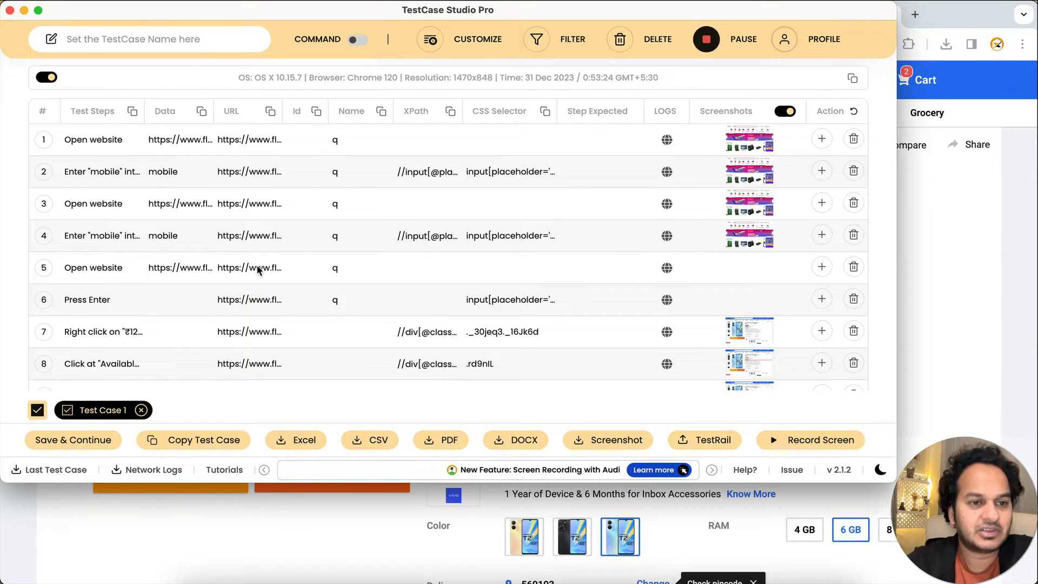
pyautogui.scroll(-2, 241, 294)
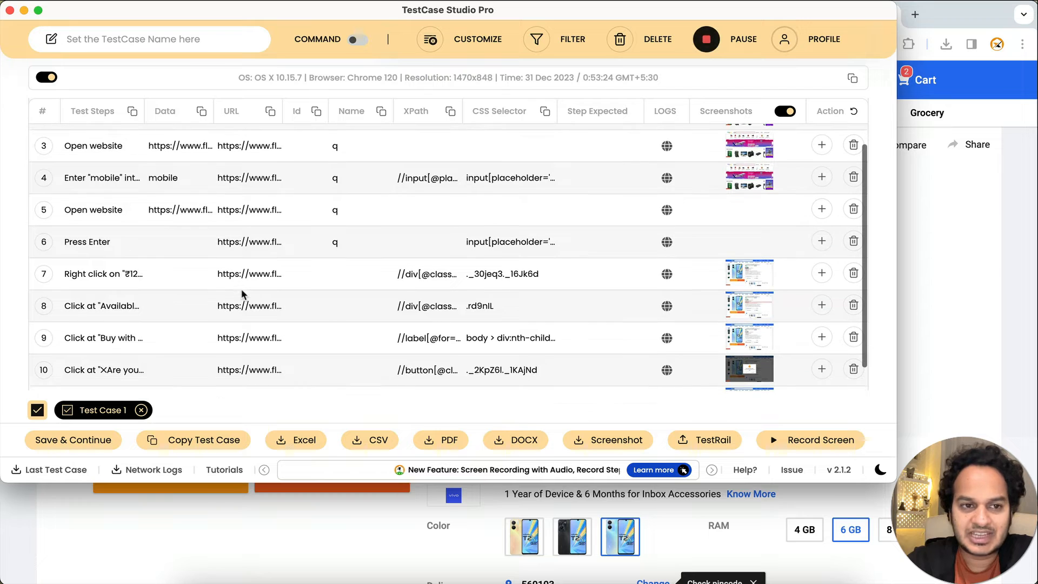
pyautogui.scroll(-1, 242, 294)
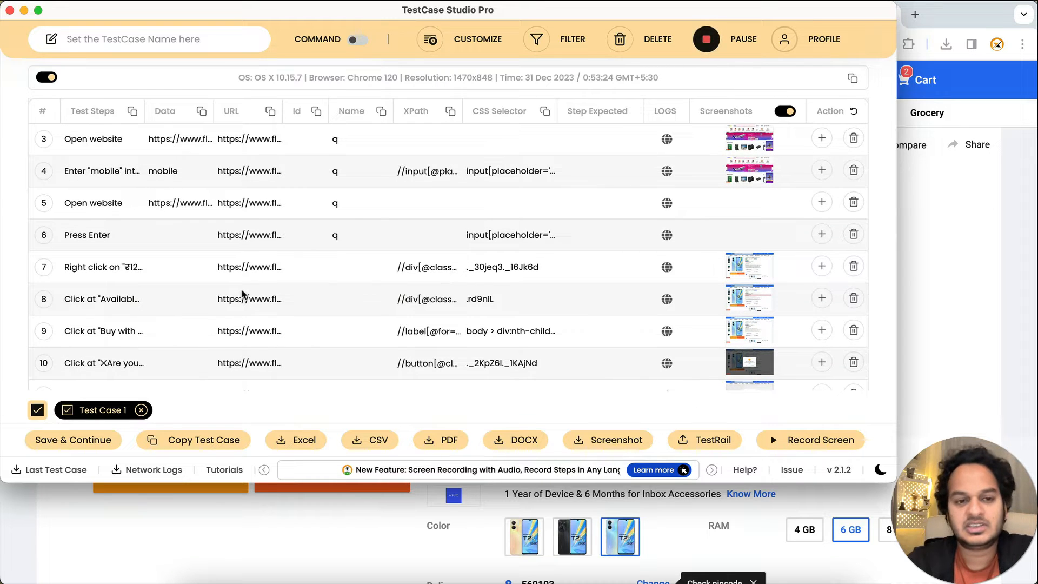
pyautogui.scroll(-1, 241, 292)
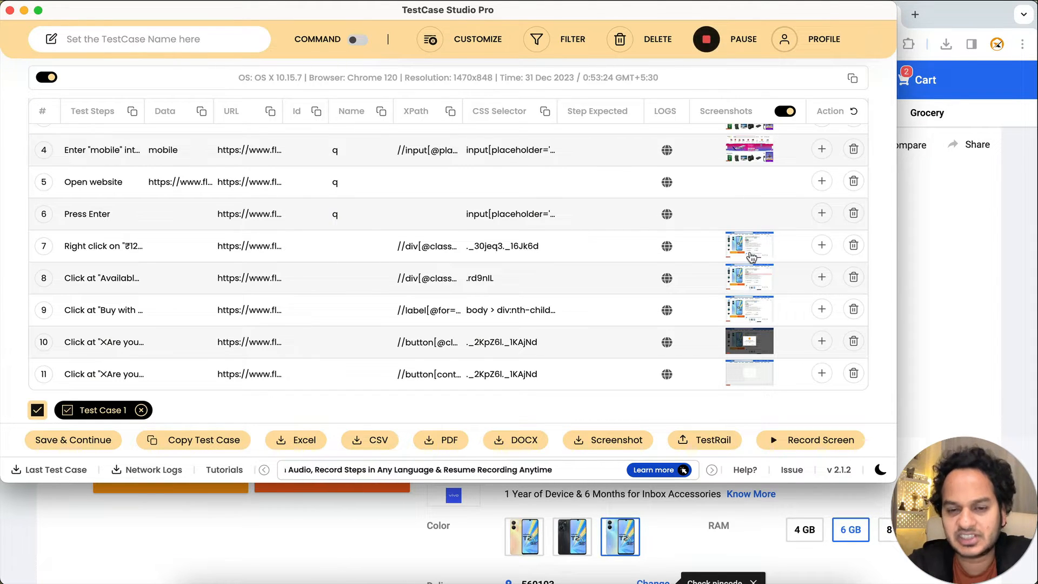
pyautogui.click(755, 280)
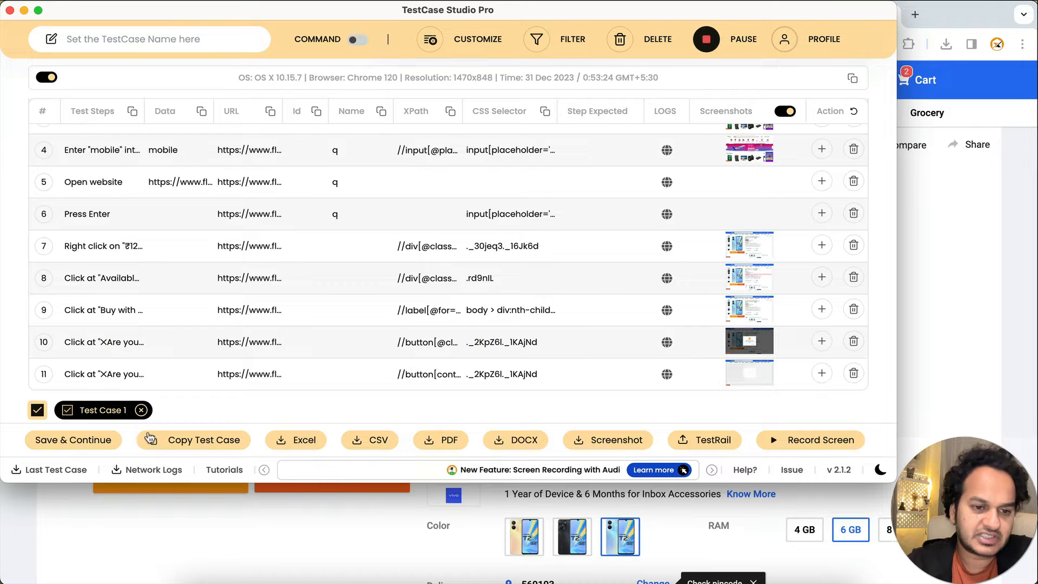
pyautogui.click(171, 446)
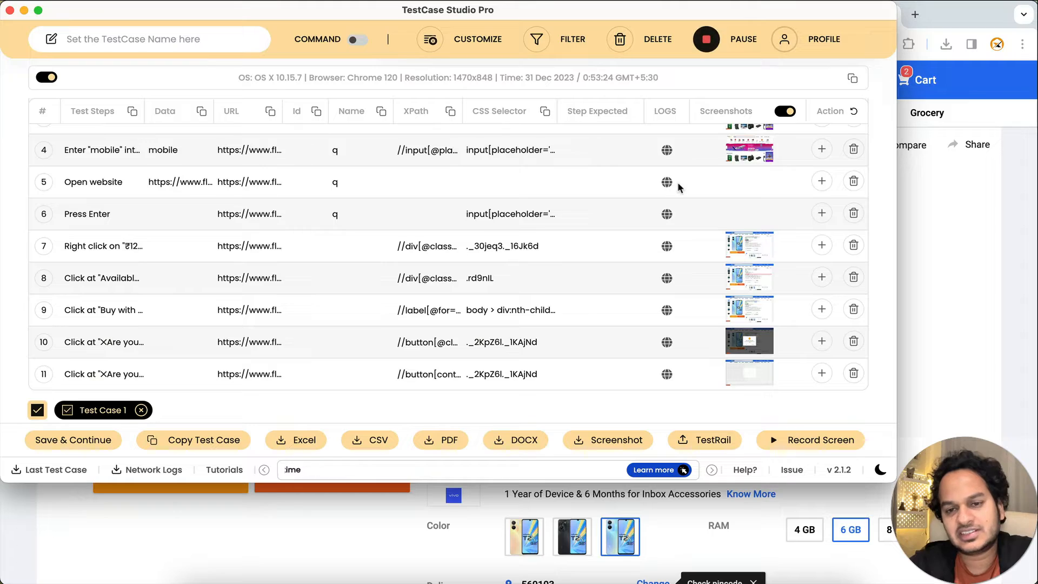
# Step: Open the network logs of recorded step 4, look through the listed requests and close them
pyautogui.click(667, 151)
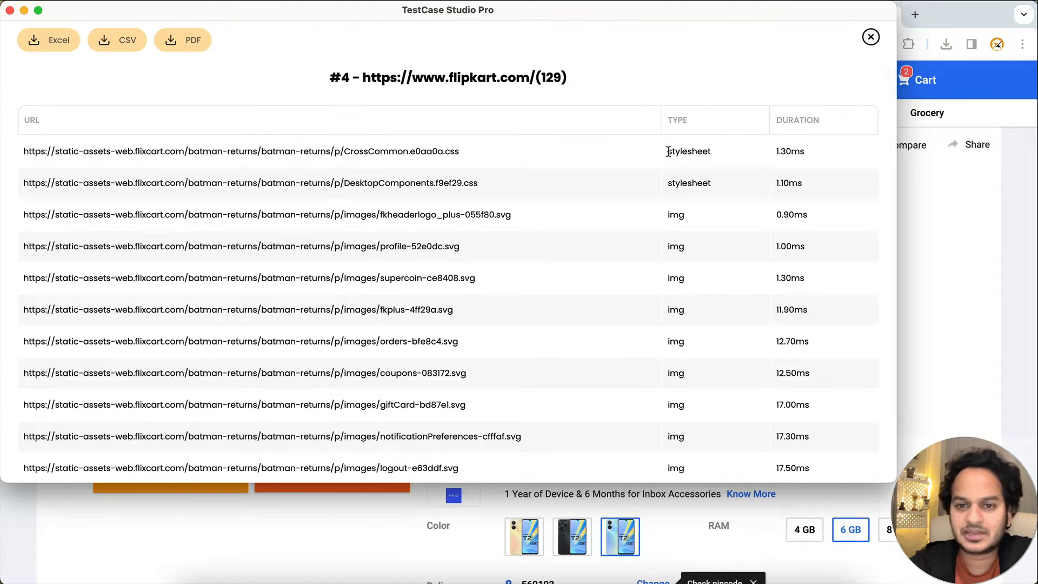
pyautogui.scroll(-10, 339, 329)
pyautogui.scroll(10, 339, 328)
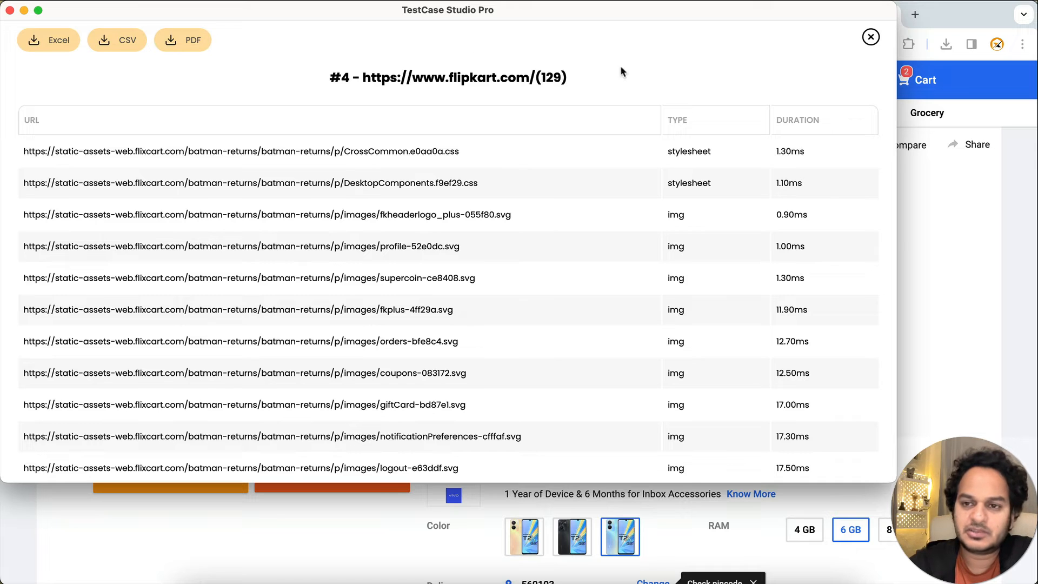
pyautogui.click(870, 37)
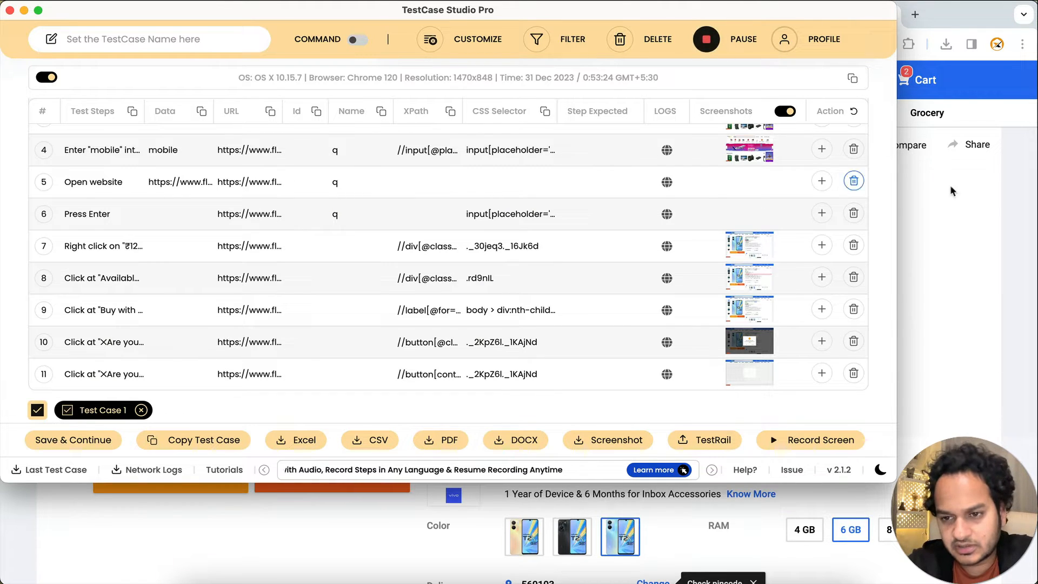
# Step: Examine the Free, Premium and Business feature lists on the TestCase Studio Pro plans page, glancing back at the recorder
pyautogui.click(963, 228)
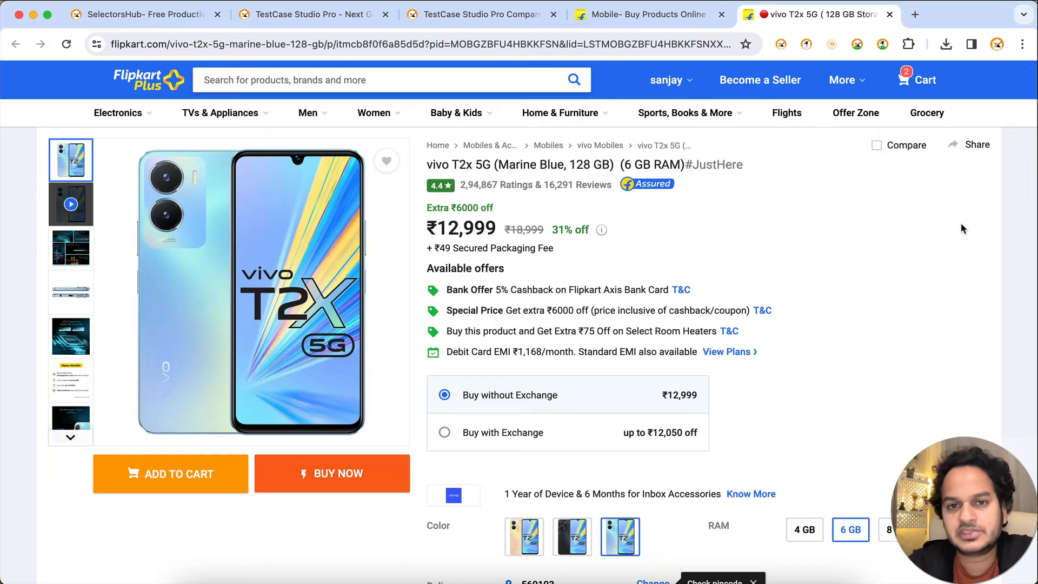
pyautogui.click(478, 22)
pyautogui.scroll(-5, 306, 436)
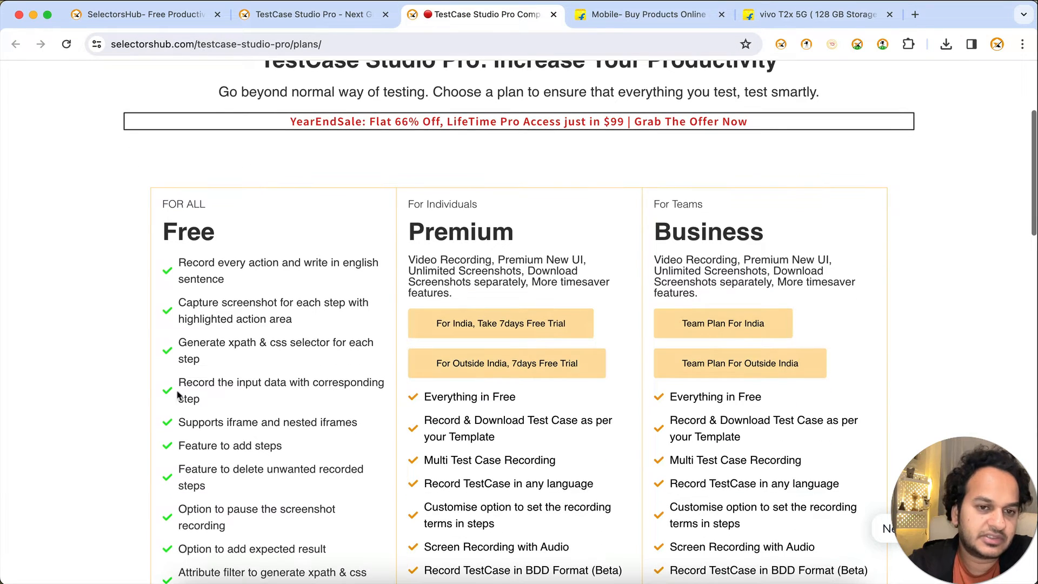
pyautogui.scroll(-4, 332, 424)
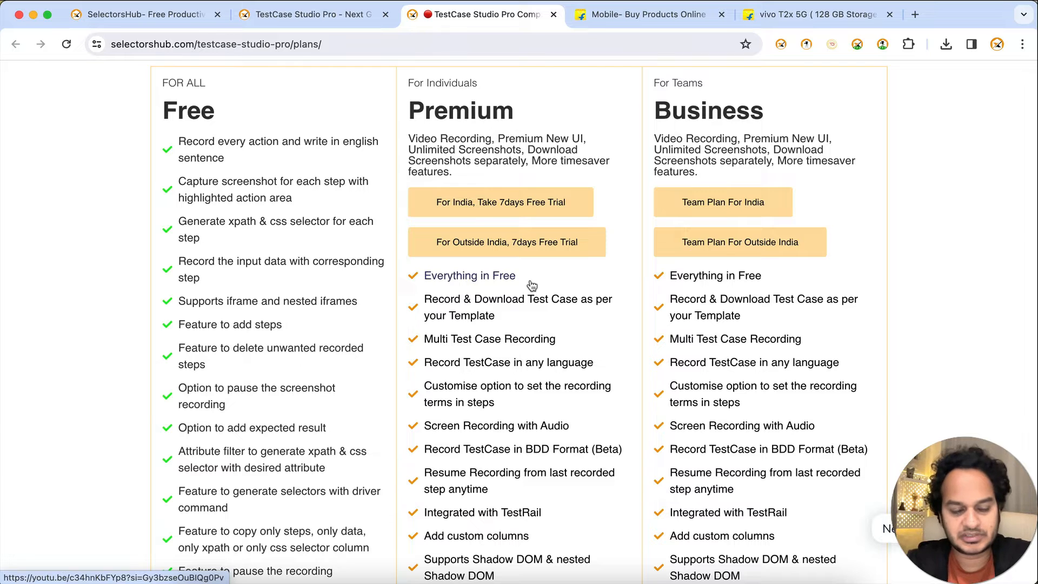
pyautogui.press('super+grave')
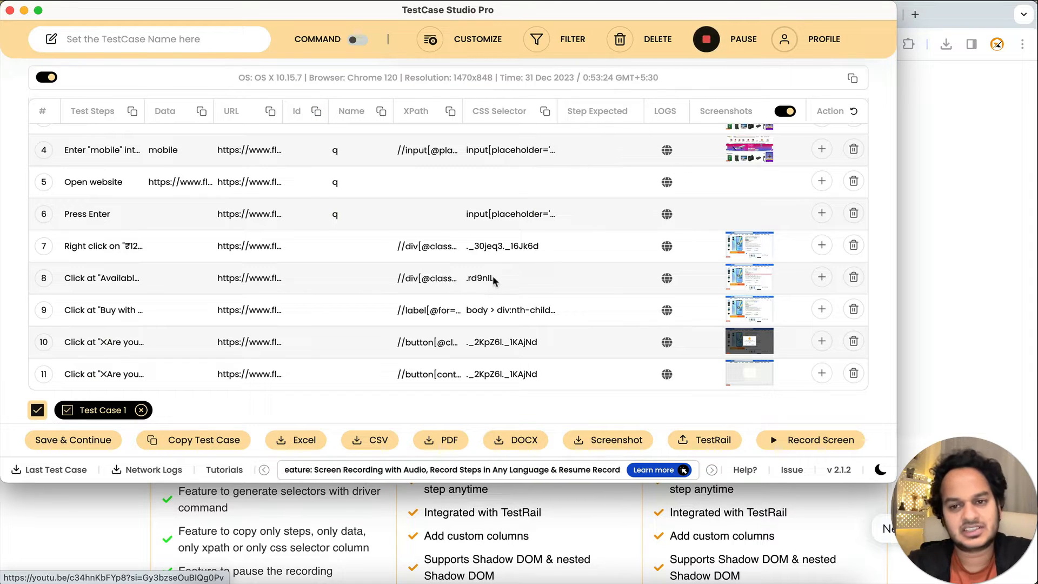
pyautogui.press('super+grave')
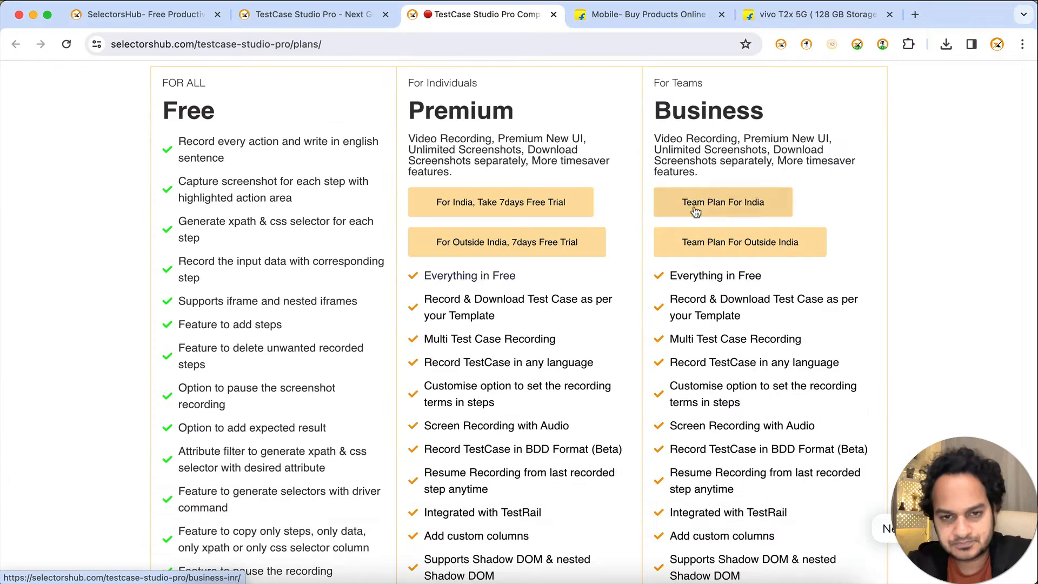
pyautogui.scroll(-3, 530, 254)
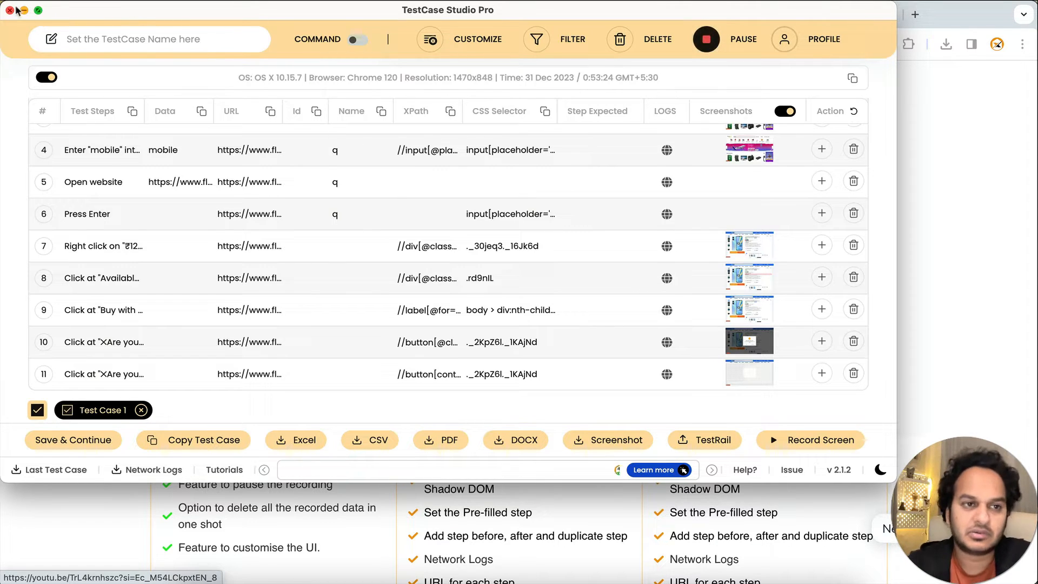
# Step: In a new browser tab, show the bookmarks bar and load the bookmarked Sample TestCase Template Google Sheet
pyautogui.click(962, 162)
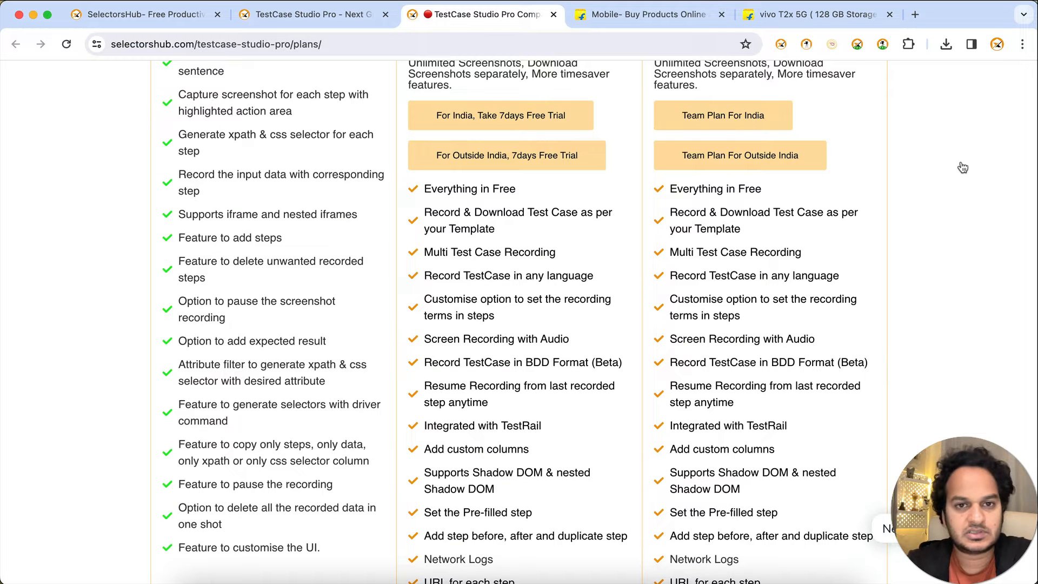
pyautogui.click(915, 15)
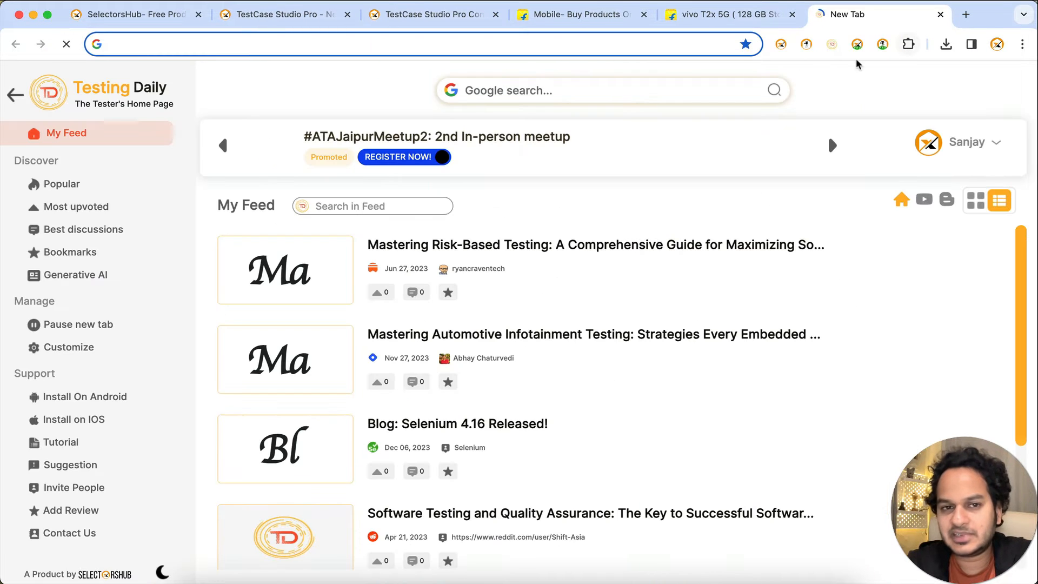
pyautogui.click(150, 0)
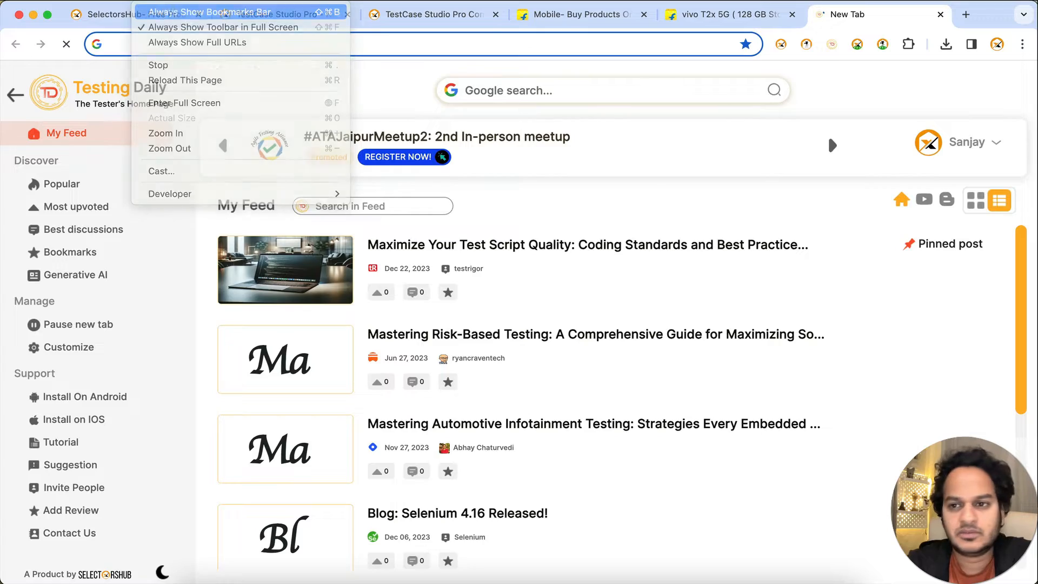
pyautogui.click(171, 10)
pyautogui.click(925, 70)
pyautogui.scroll(-20, 915, 403)
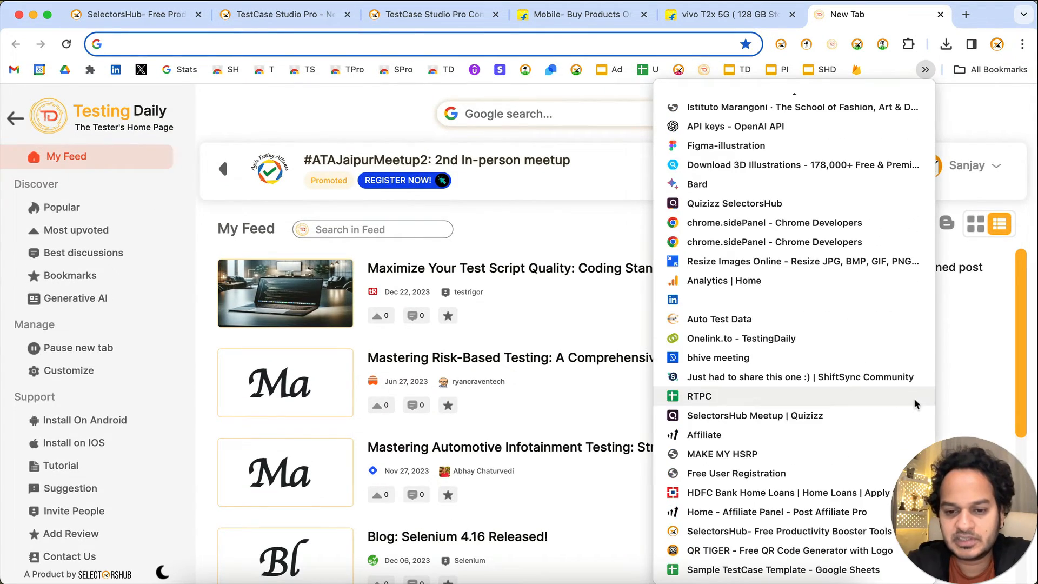
pyautogui.click(827, 569)
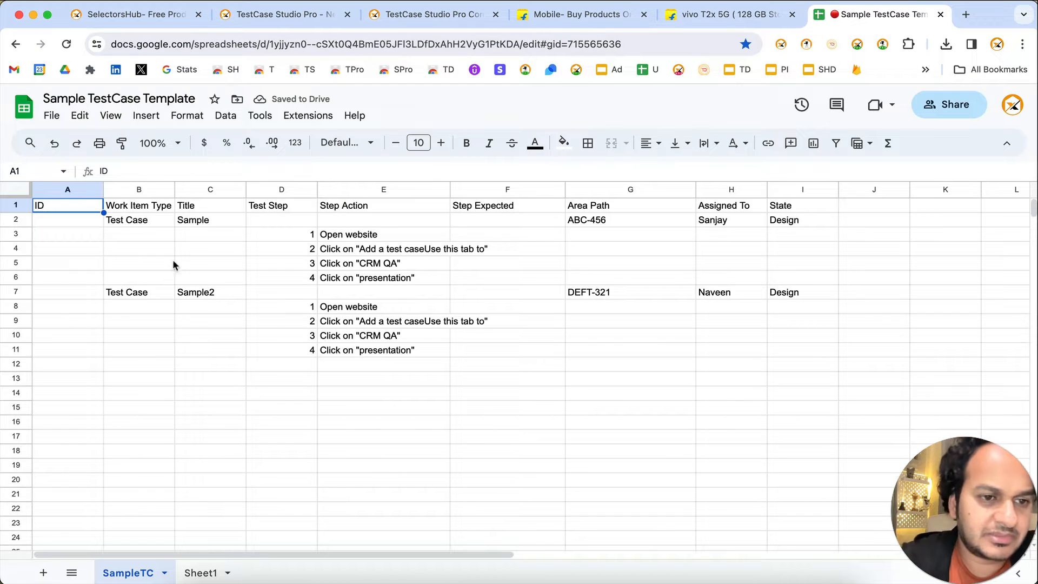
# Step: Select the range A1:I6 covering the headers and first sample test case of the template
pyautogui.hotkey('shift', 'Down')
pyautogui.hotkey('shift', 'Down')
pyautogui.hotkey('shift', 'Down')
pyautogui.hotkey('shift', 'Down')
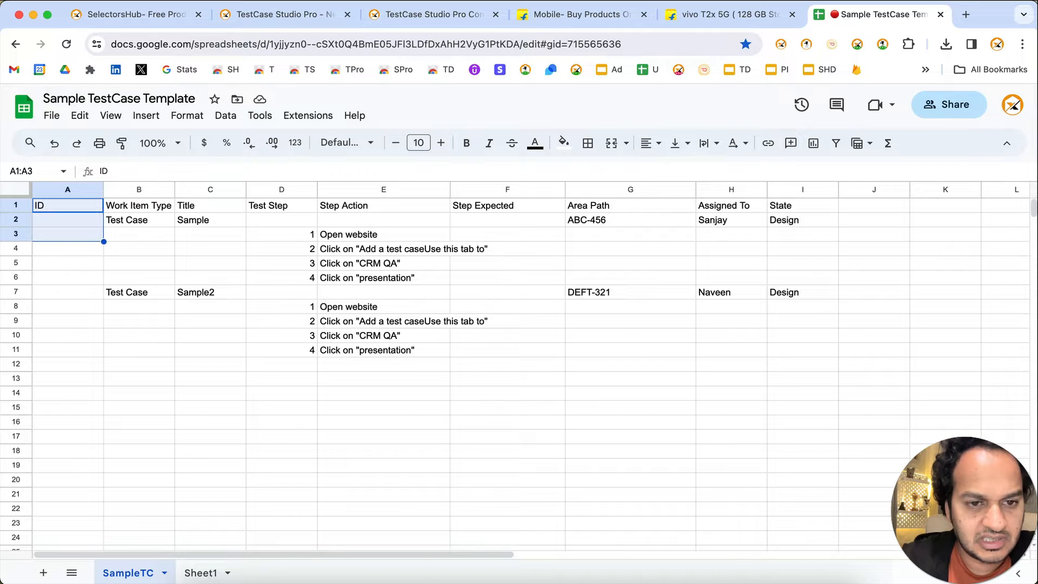
pyautogui.hotkey('shift', 'Down')
pyautogui.hotkey('shift', 'Right')
pyautogui.hotkey('shift', 'Right')
pyautogui.hotkey('shift', 'Right')
pyautogui.hotkey('shift', 'Right')
pyautogui.hotkey('shift', 'Right')
pyautogui.hotkey('shift', 'Right')
pyautogui.hotkey('shift', 'Right')
pyautogui.hotkey('shift', 'Right')
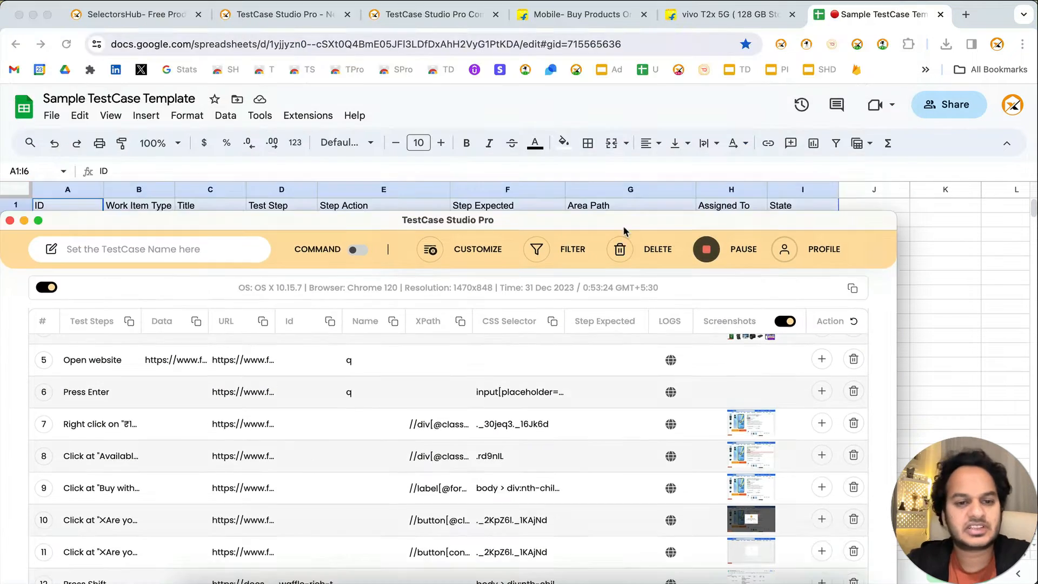
# Step: Place the TestCase Studio Pro window below the template's header rows and open its customization settings
pyautogui.moveTo(624, 231); pyautogui.dragTo(647, 287)
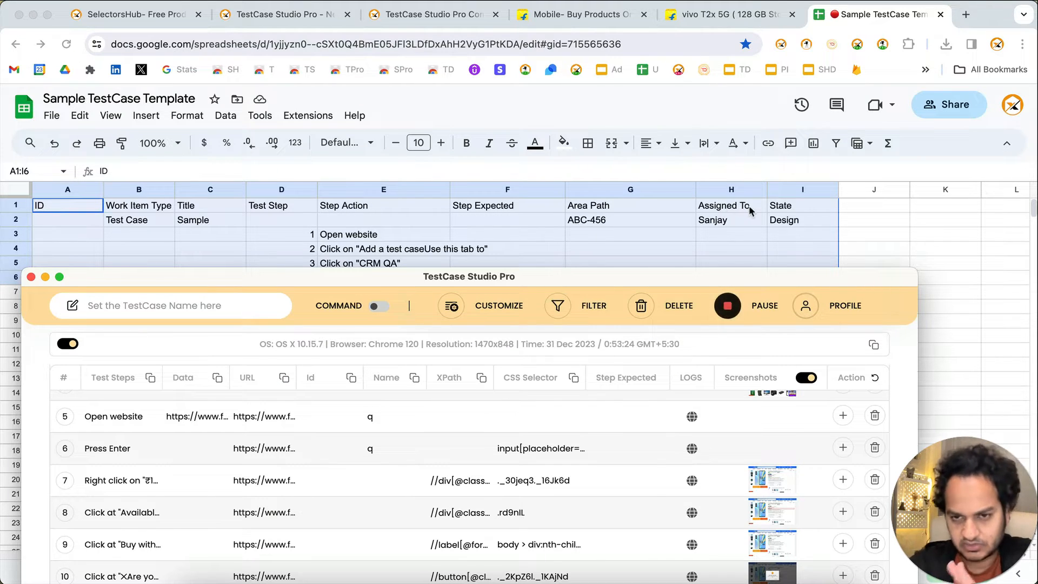
pyautogui.moveTo(709, 281); pyautogui.dragTo(758, 270)
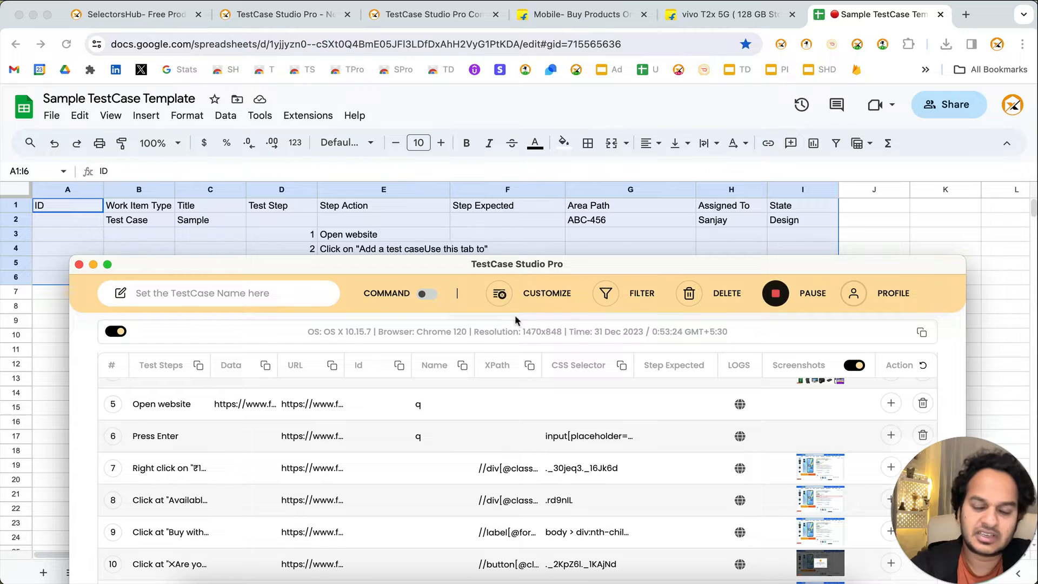
pyautogui.click(539, 297)
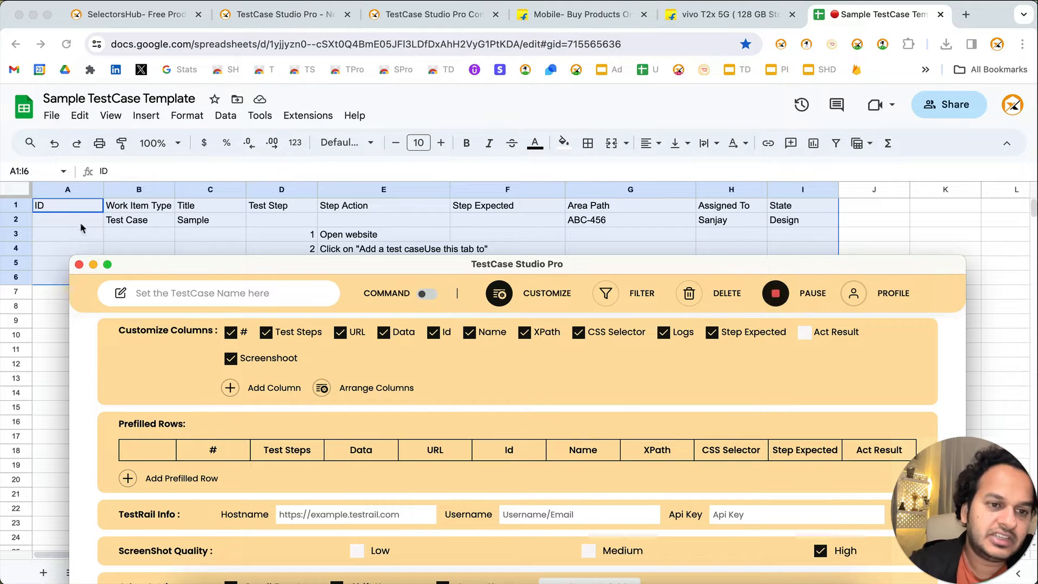
# Step: Add a custom column named ID to the recorder's test case table
pyautogui.click(258, 390)
pyautogui.click(265, 388)
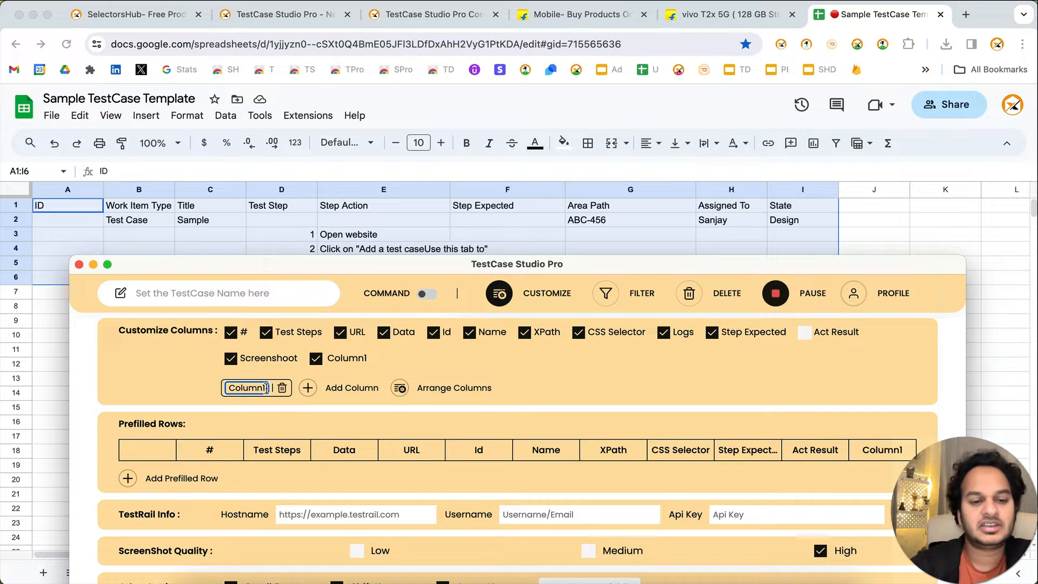
pyautogui.doubleClick(266, 388)
pyautogui.write('ID')
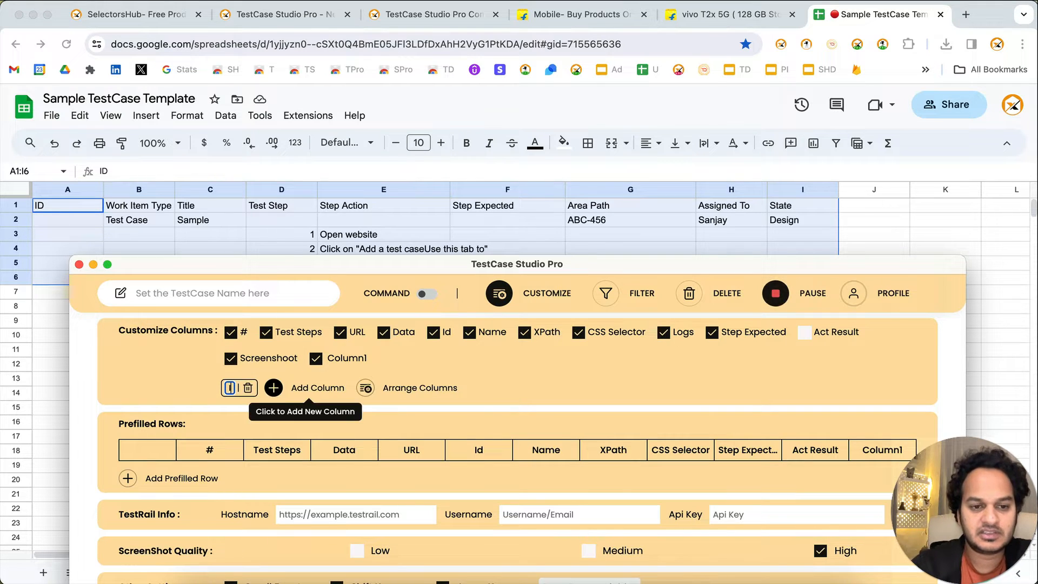
pyautogui.press('Return')
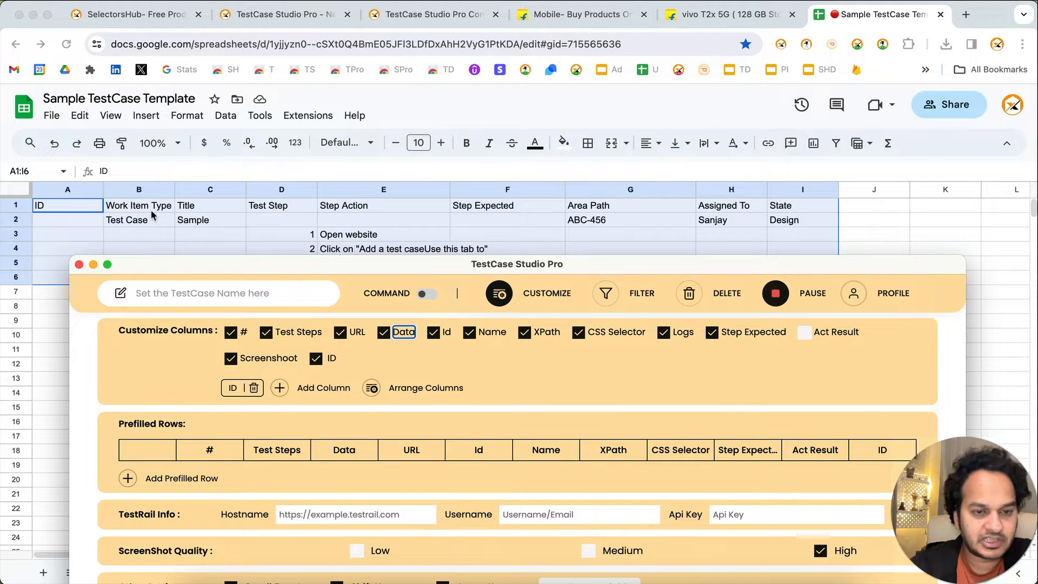
# Step: Add two more custom columns named Work Item Type and Title
pyautogui.click(280, 387)
pyautogui.doubleClick(305, 387)
pyautogui.write('Wor')
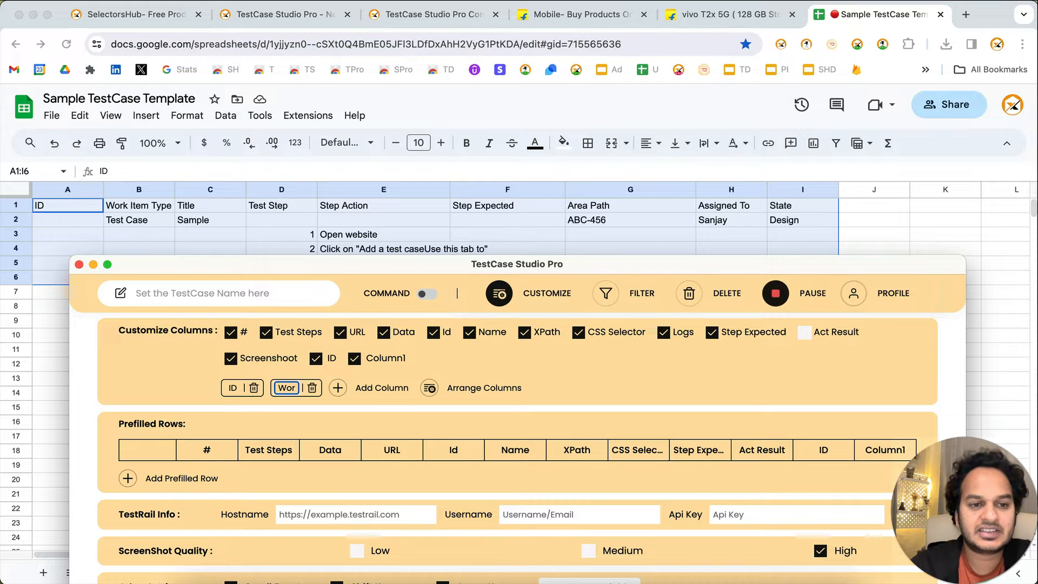
pyautogui.write('k Item Type')
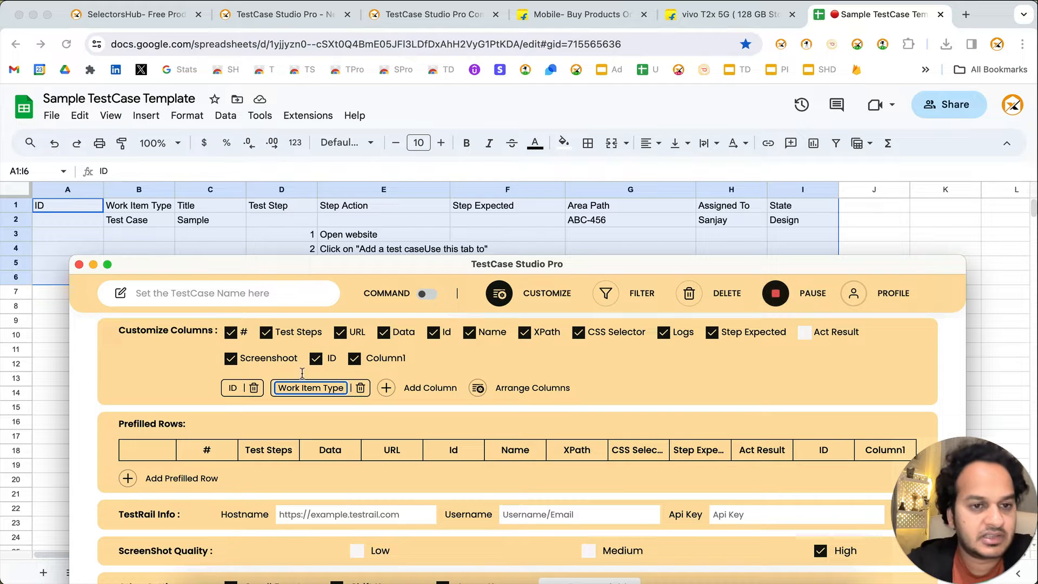
pyautogui.click(386, 388)
pyautogui.doubleClick(394, 388)
pyautogui.write('Title')
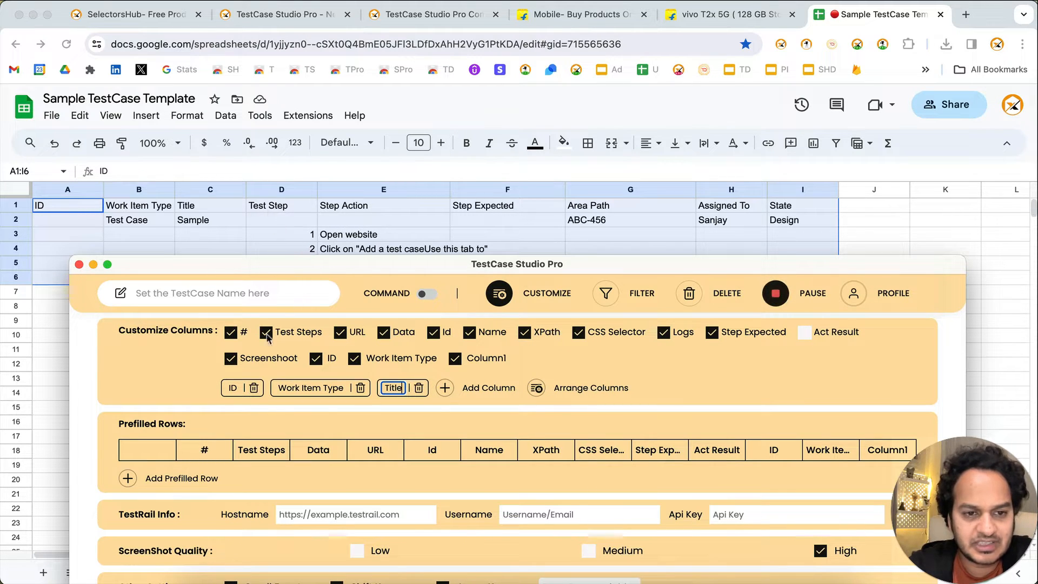
# Step: Rename the # column to Test Step and the Test Steps column to Step Action
pyautogui.doubleClick(244, 331)
pyautogui.write('Test Step')
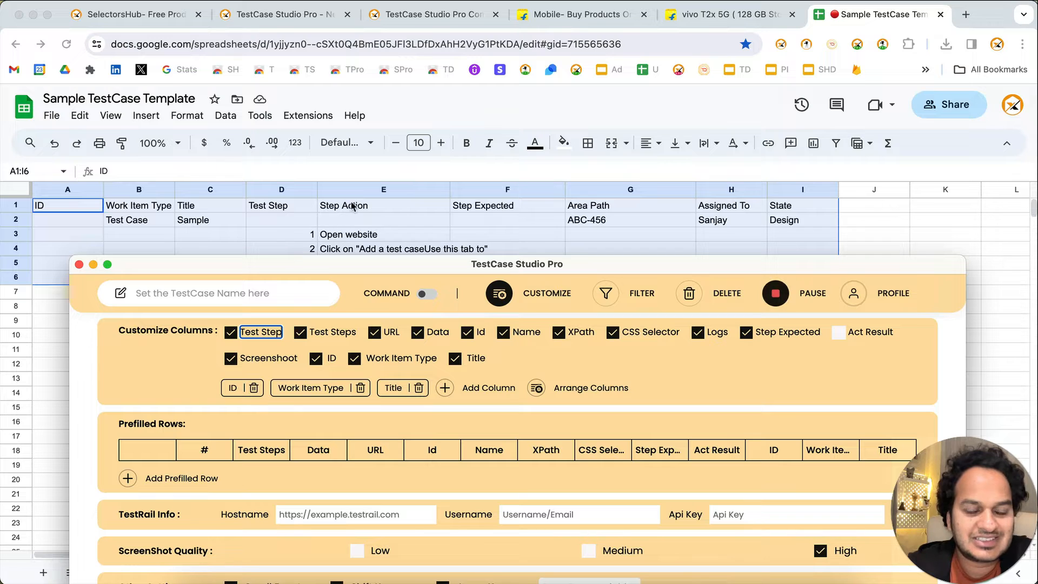
pyautogui.doubleClick(334, 332)
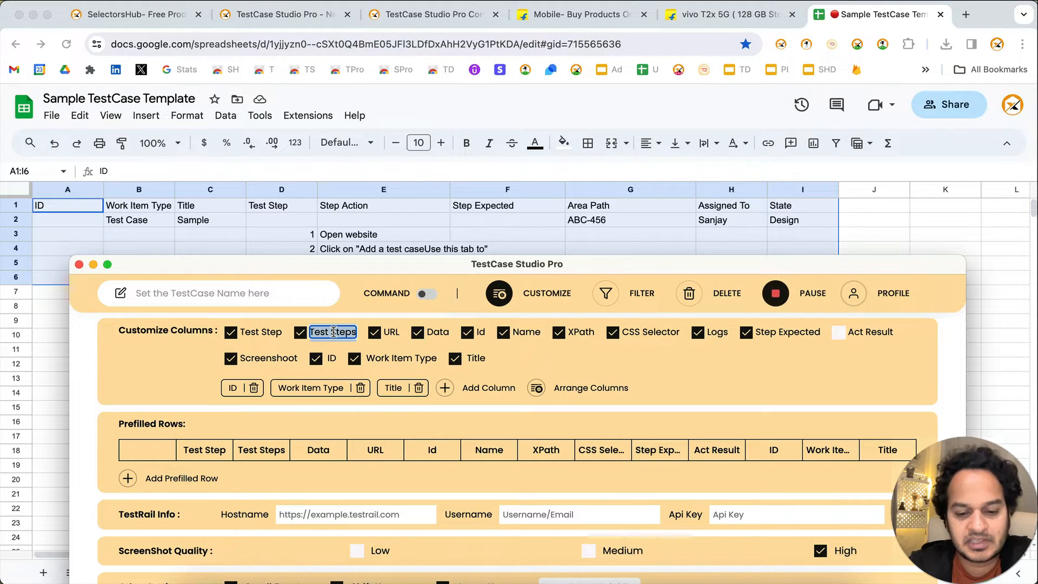
pyautogui.write('Step Action')
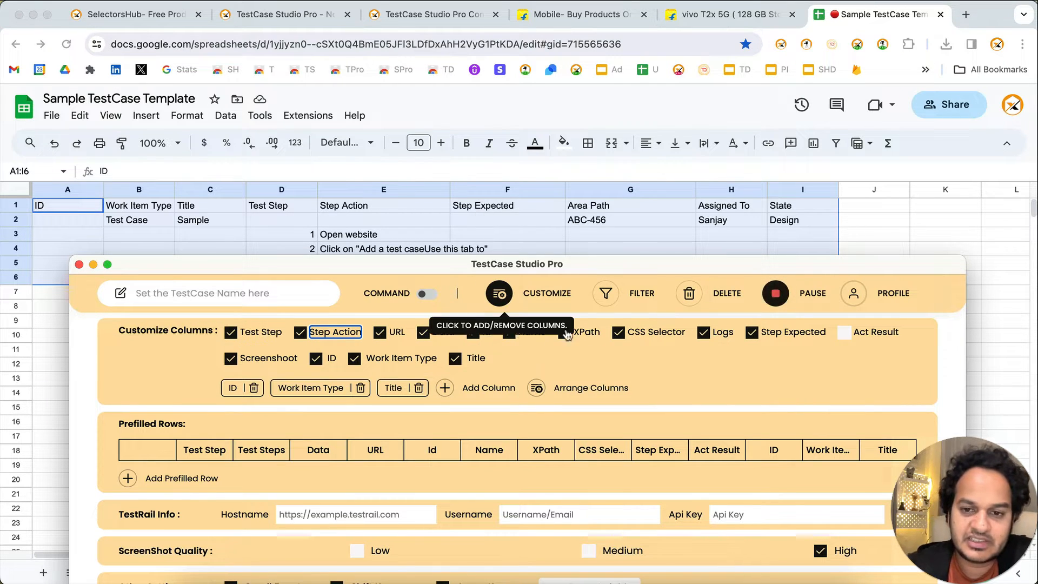
# Step: Add a custom column named Area Path to the recorder's test case table
pyautogui.click(792, 333)
pyautogui.doubleClick(791, 332)
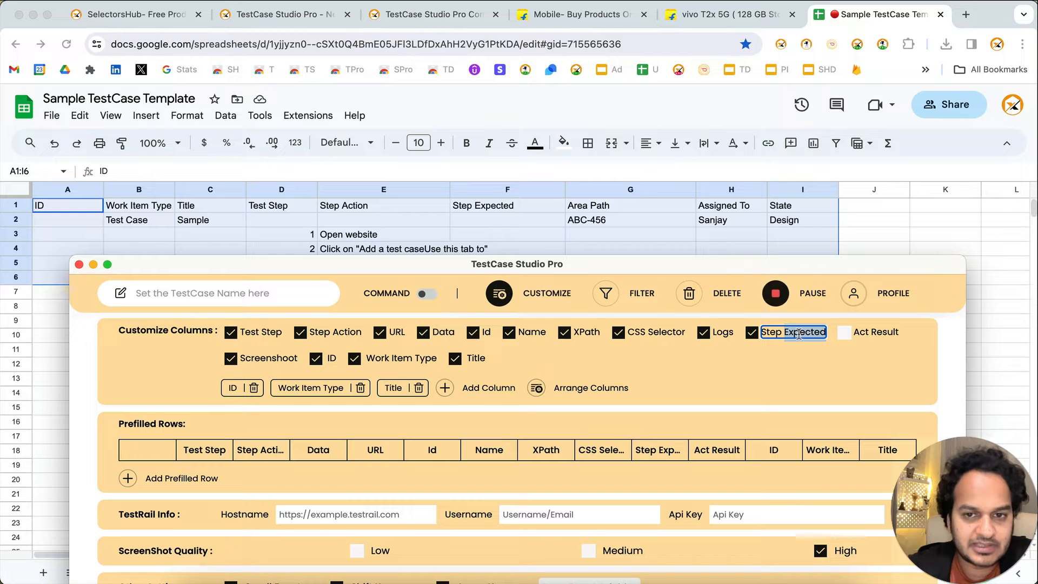
pyautogui.click(444, 387)
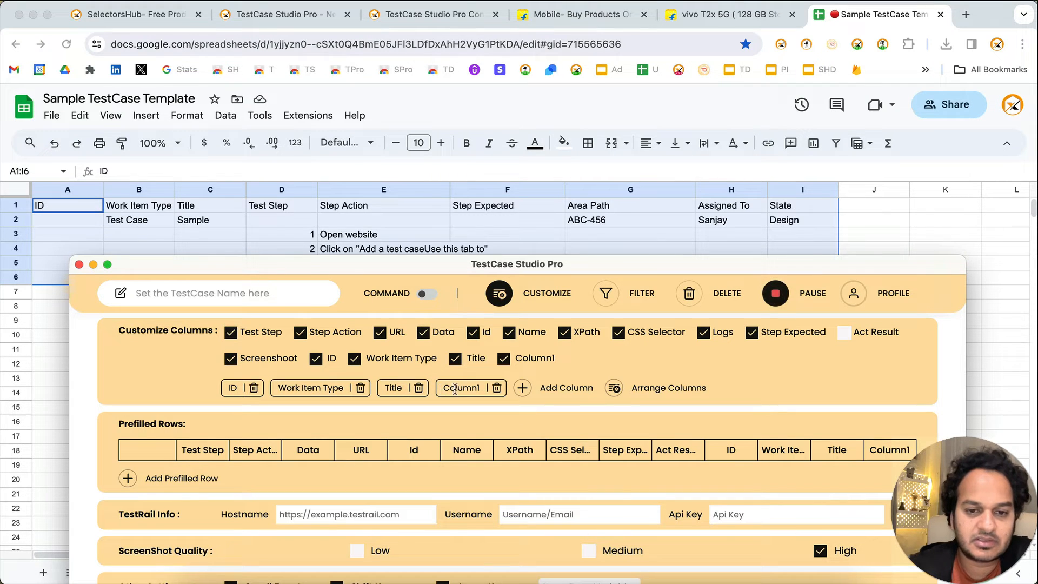
pyautogui.doubleClick(455, 389)
pyautogui.write('Area')
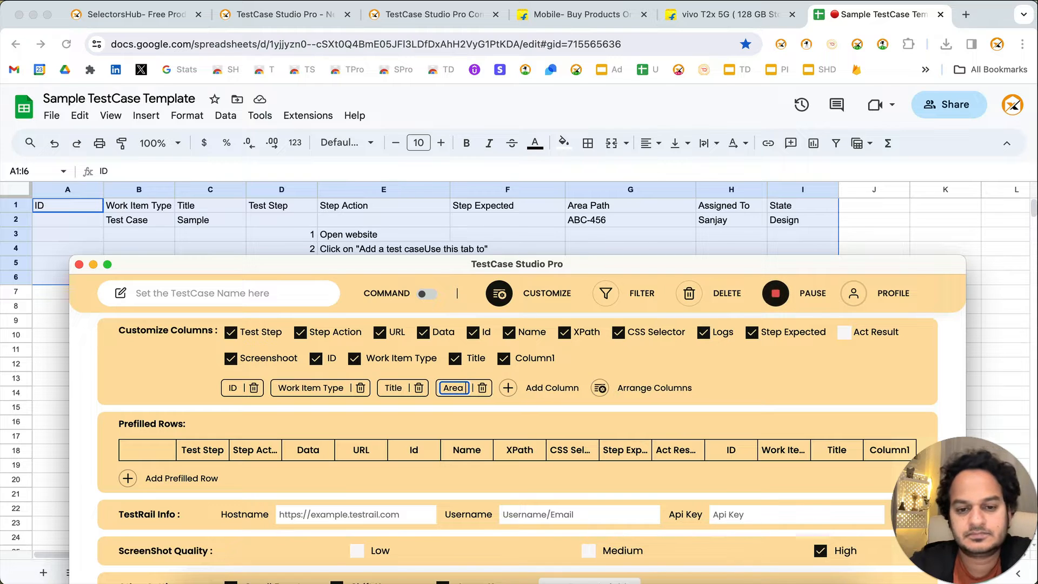
pyautogui.write(' Path')
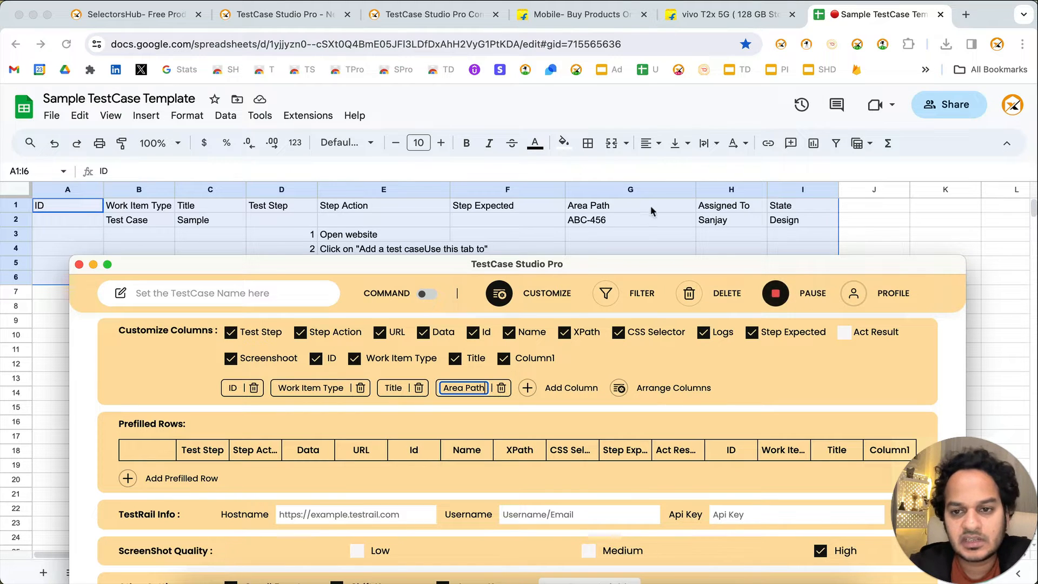
# Step: Add two further custom columns named Assigned To and State
pyautogui.click(555, 393)
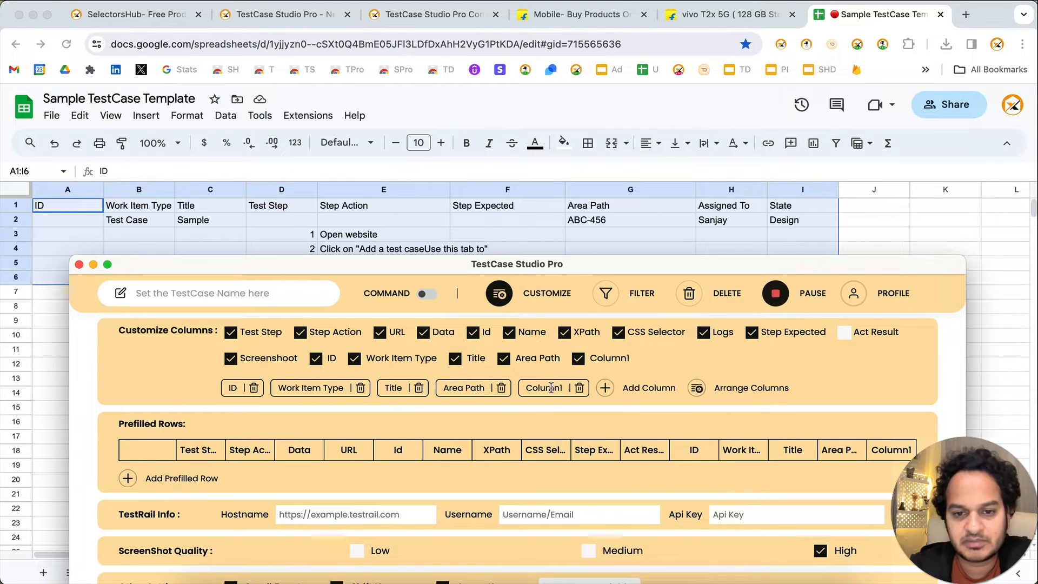
pyautogui.doubleClick(550, 388)
pyautogui.write('Assi')
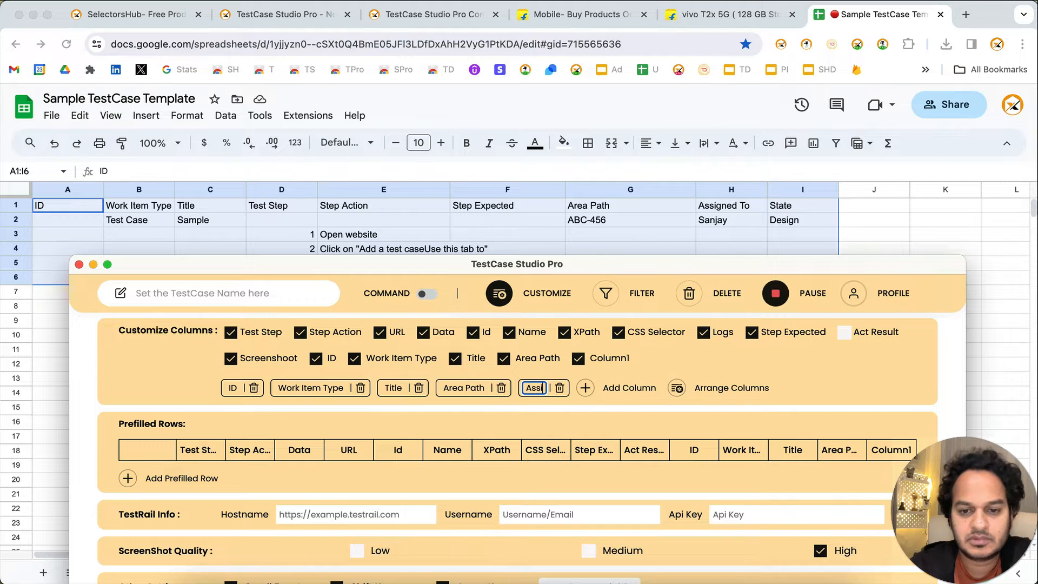
pyautogui.write('gned To')
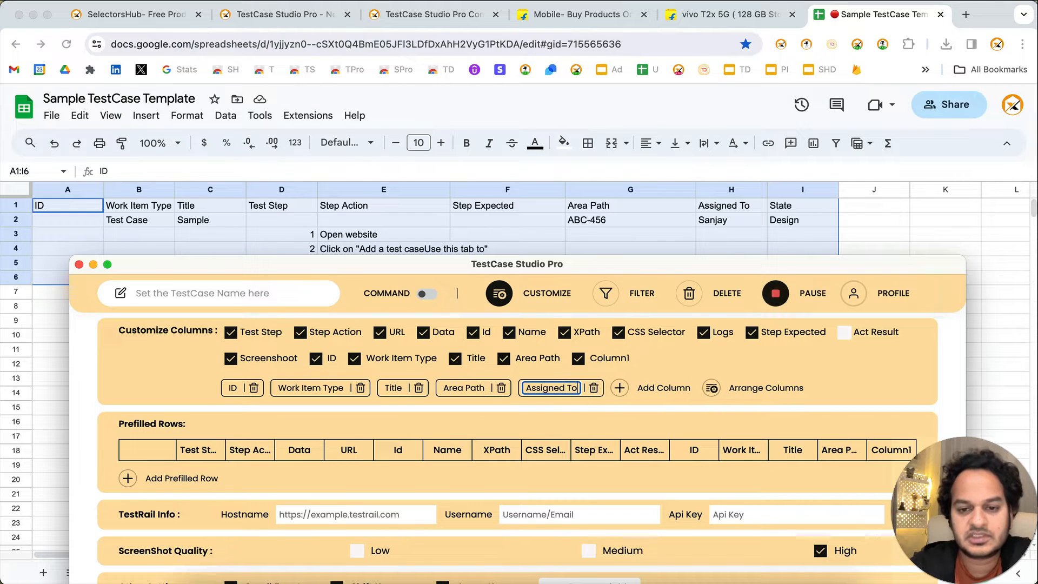
pyautogui.click(621, 388)
pyautogui.doubleClick(642, 393)
pyautogui.doubleClick(642, 393)
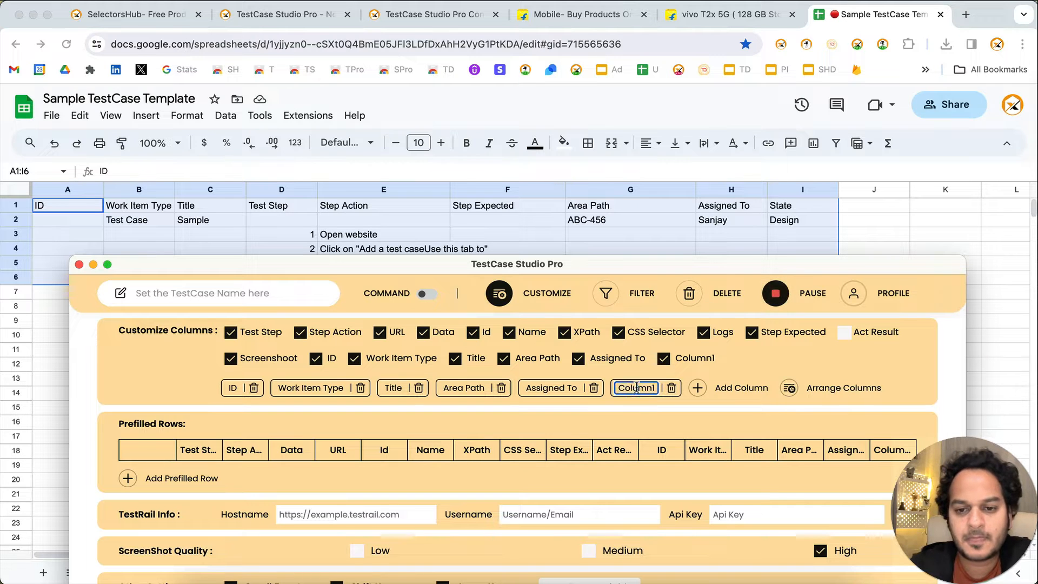
pyautogui.write('State')
# Step: Enable the Act Result column and look across all columns of the recorded steps table
pyautogui.click(869, 364)
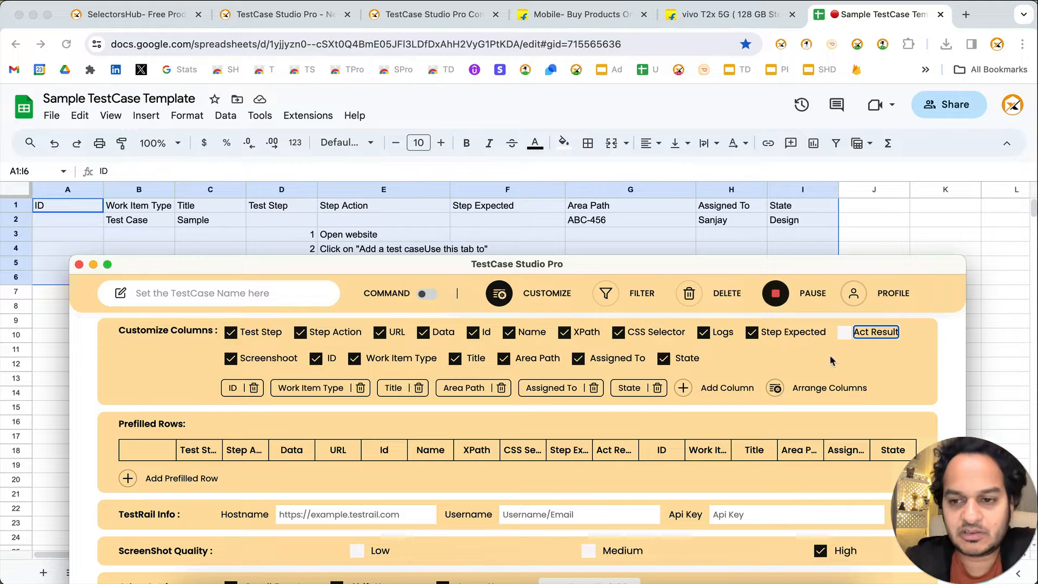
pyautogui.click(844, 333)
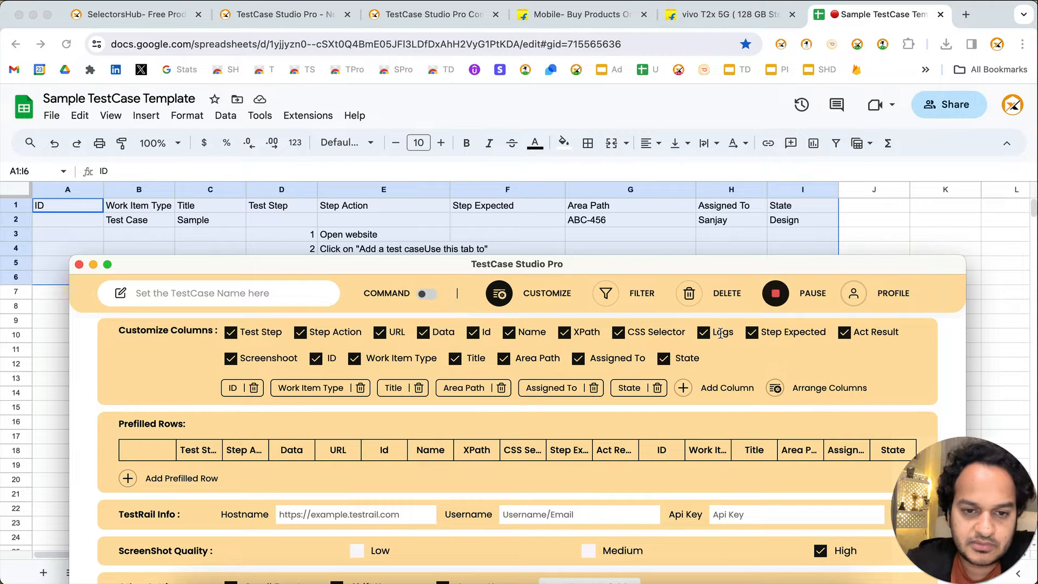
pyautogui.click(499, 293)
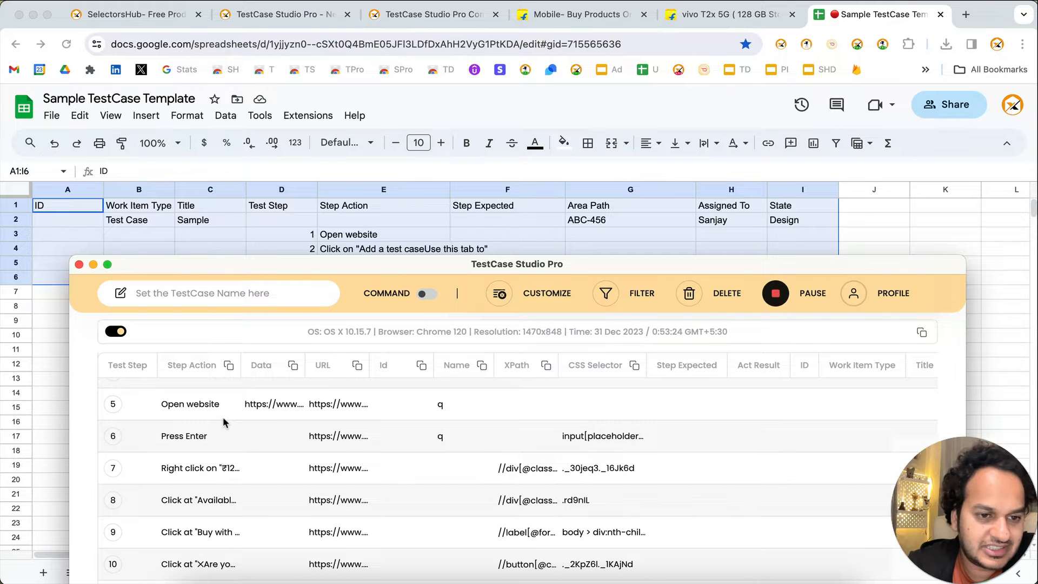
pyautogui.scroll(3, 224, 421)
pyautogui.scroll(-3, 223, 422)
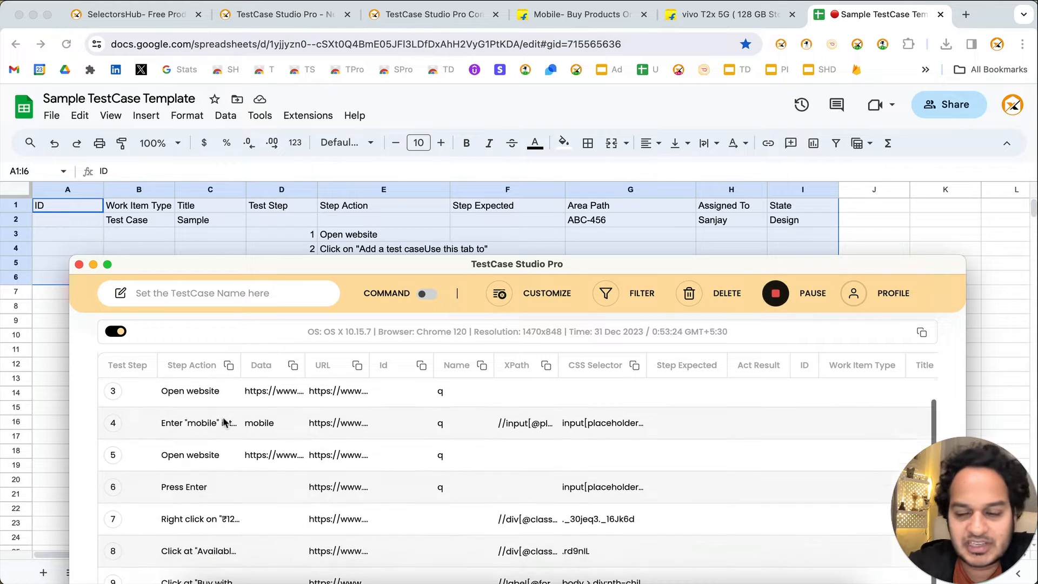
pyautogui.hscroll(3, 224, 422)
pyautogui.hscroll(5, 223, 417)
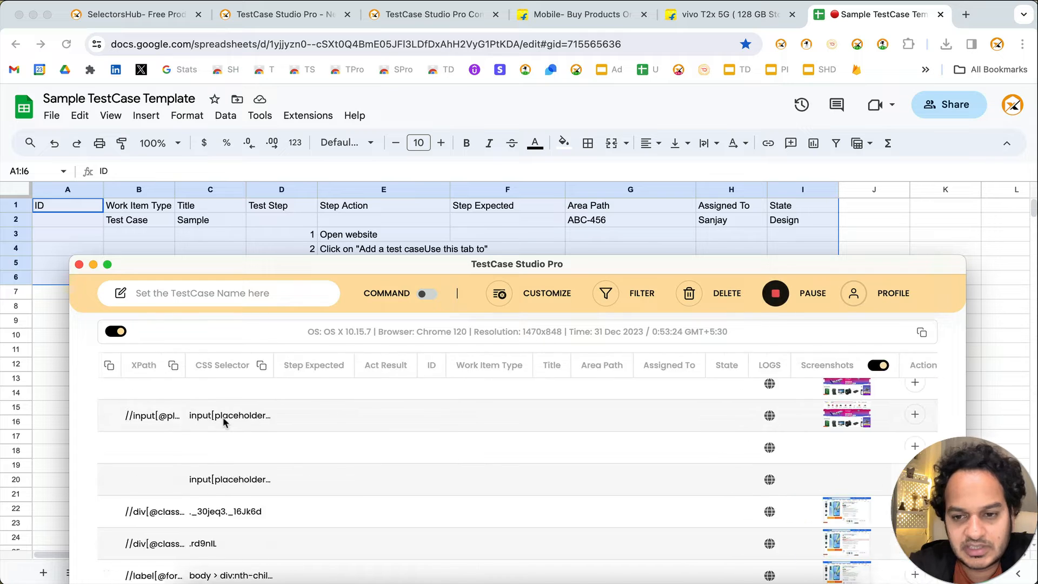
pyautogui.hscroll(-10, 222, 417)
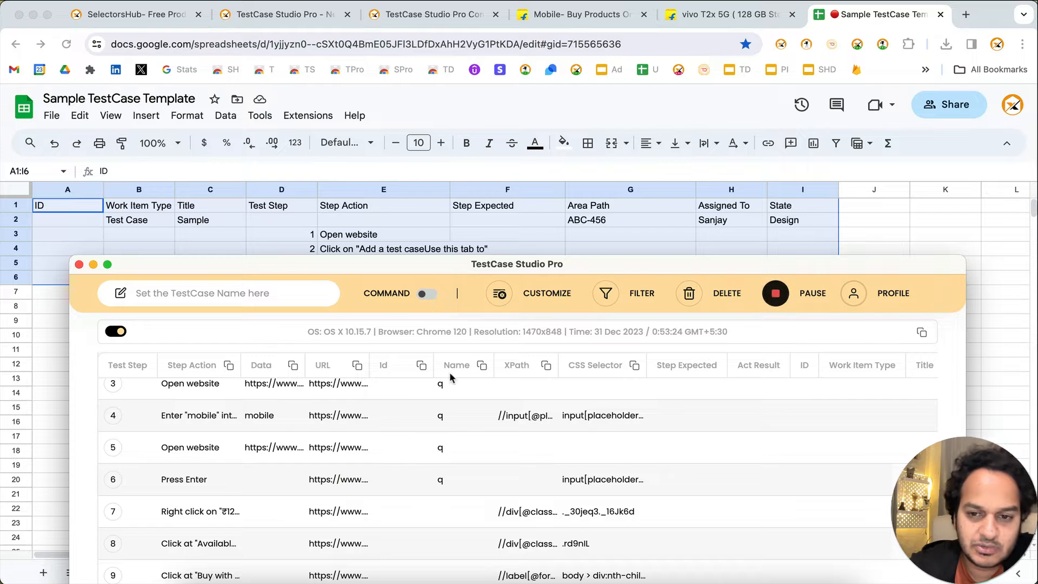
# Step: Move the ID column between the Data and URL columns in the steps table
pyautogui.moveTo(801, 366); pyautogui.dragTo(360, 369)
pyautogui.click(325, 373)
pyautogui.click(318, 373)
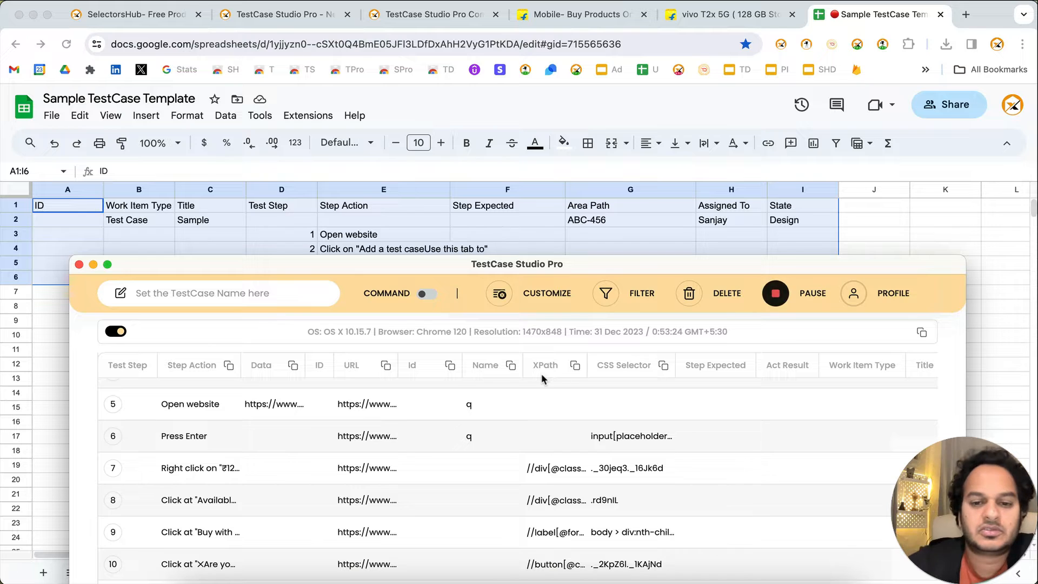
# Step: Hide the URL, Data, Id, Name, XPath, CSS Selector, Logs and Act Result columns from the test case table
pyautogui.click(529, 298)
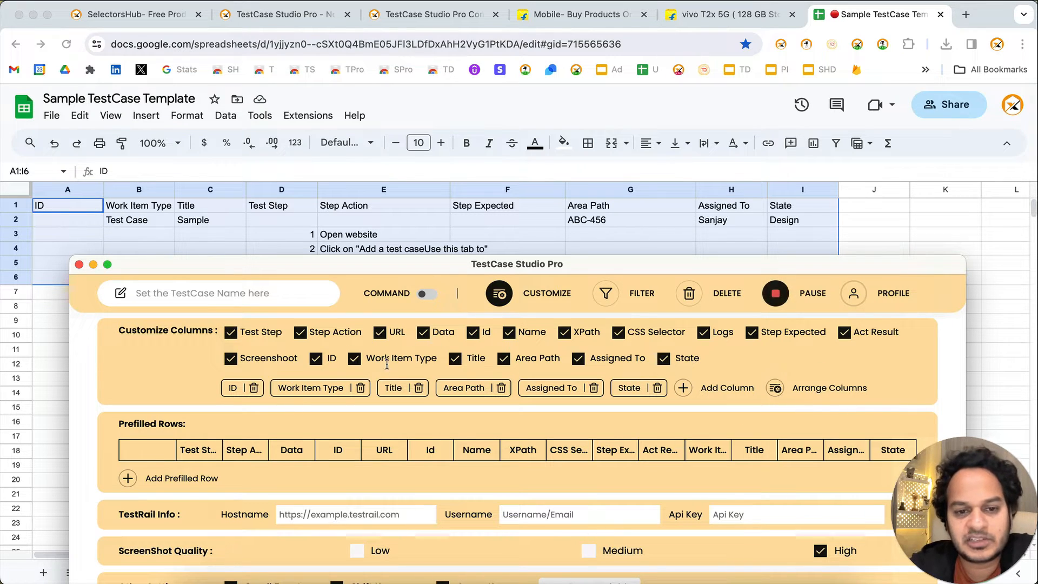
pyautogui.click(380, 333)
pyautogui.click(422, 335)
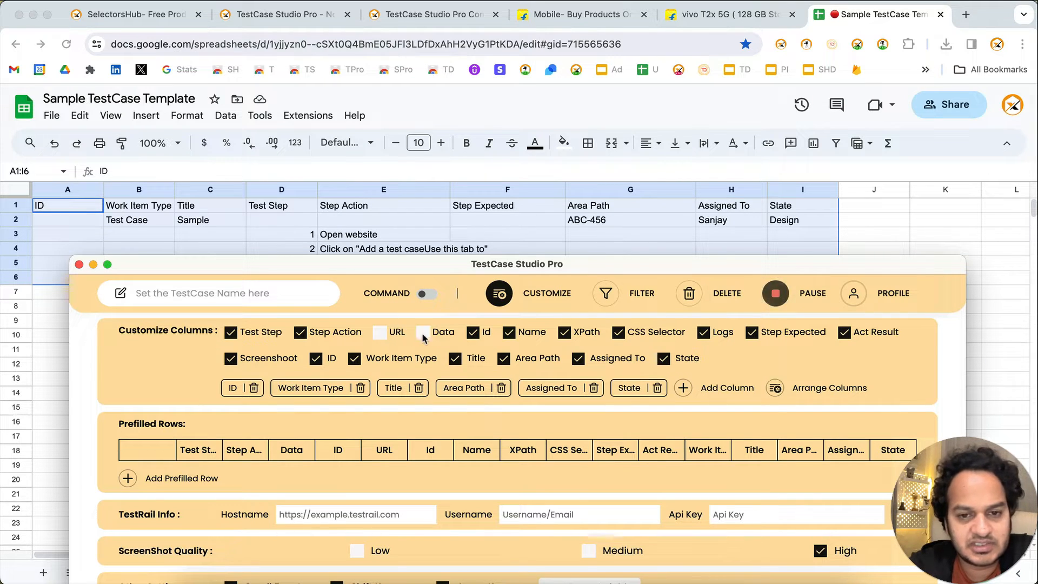
pyautogui.click(472, 334)
pyautogui.click(520, 334)
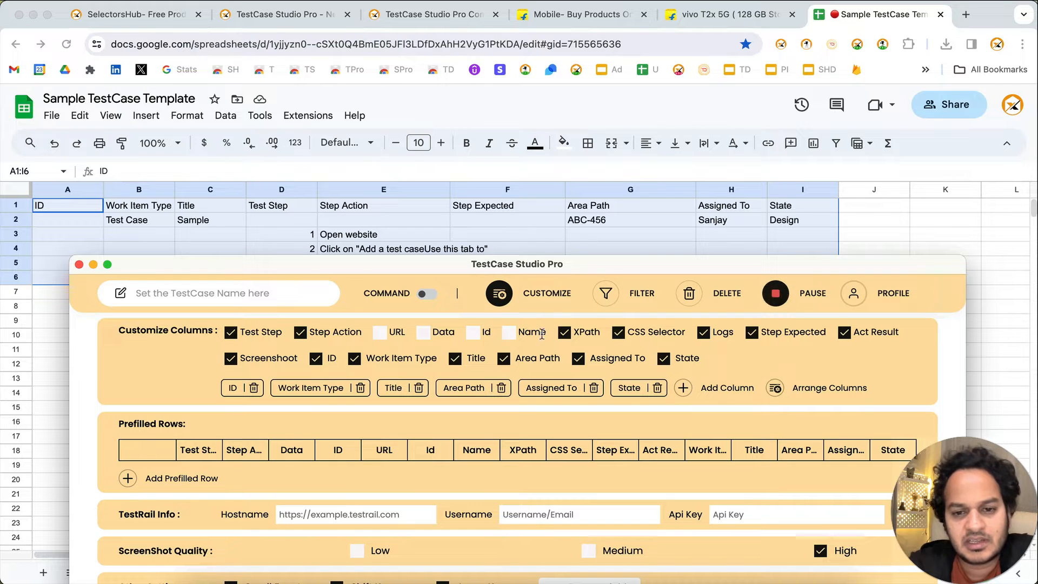
pyautogui.click(617, 334)
pyautogui.click(705, 333)
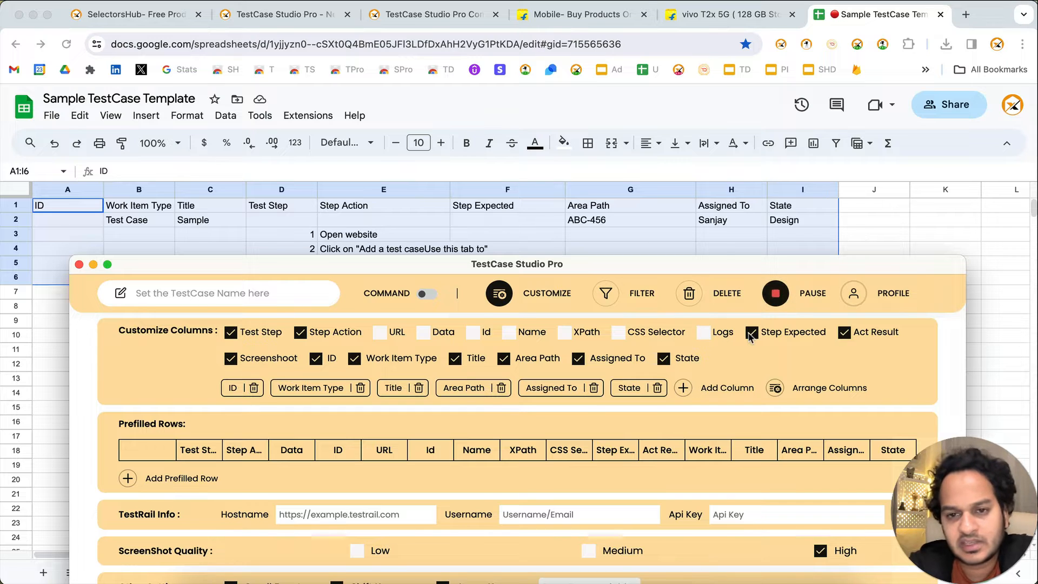
pyautogui.click(848, 334)
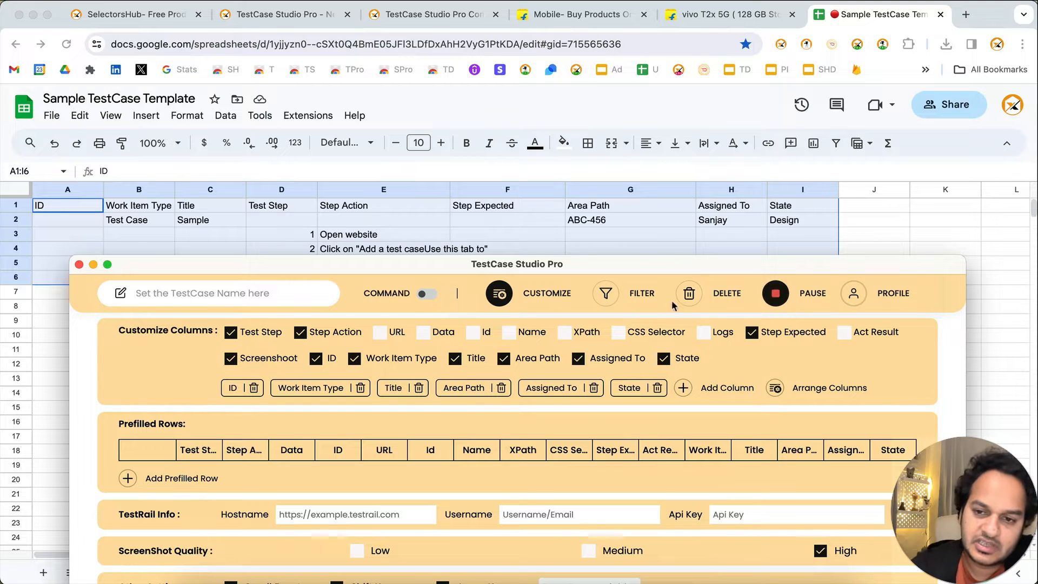
pyautogui.click(522, 300)
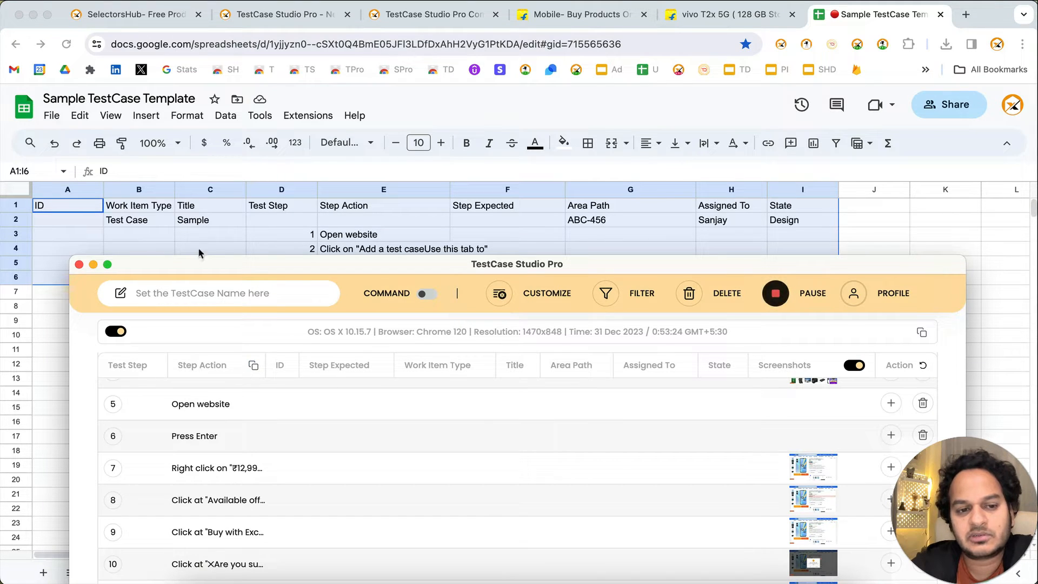
# Step: Rearrange the table columns so that ID, Work Item Type and Title come first, ahead of Test Step, and save the order
pyautogui.click(499, 293)
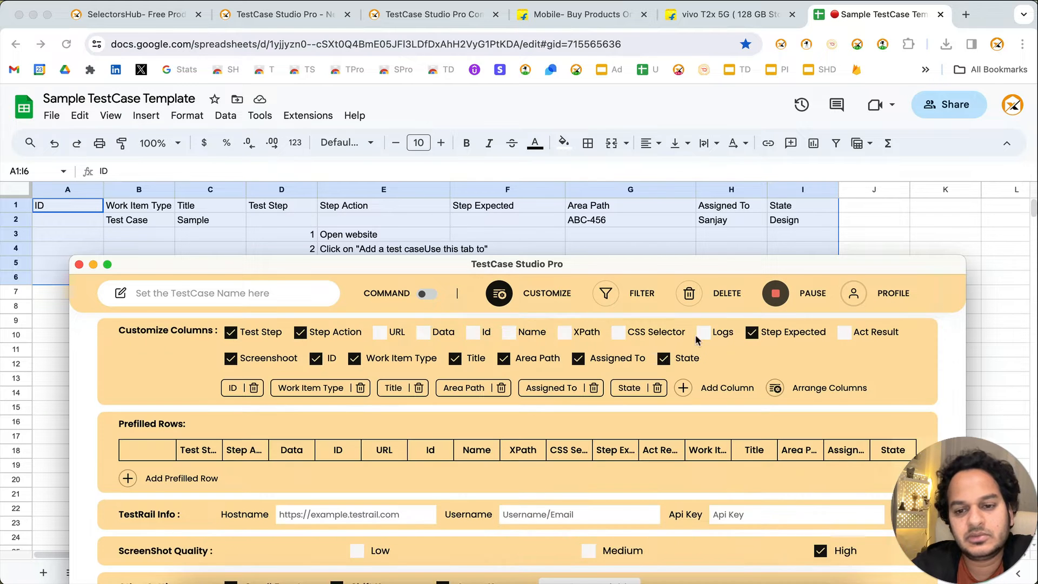
pyautogui.click(808, 389)
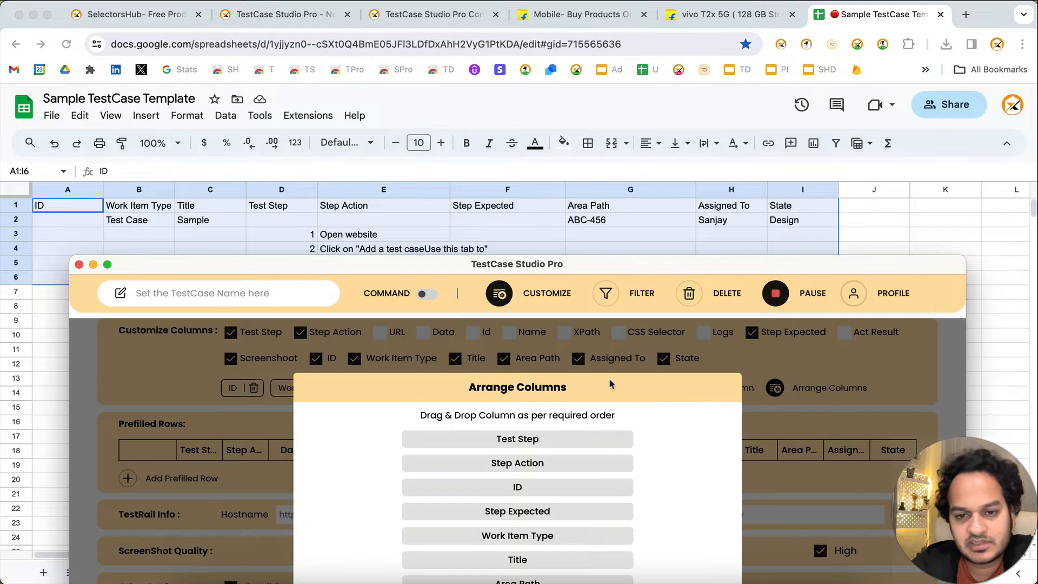
pyautogui.moveTo(663, 266); pyautogui.dragTo(683, 227)
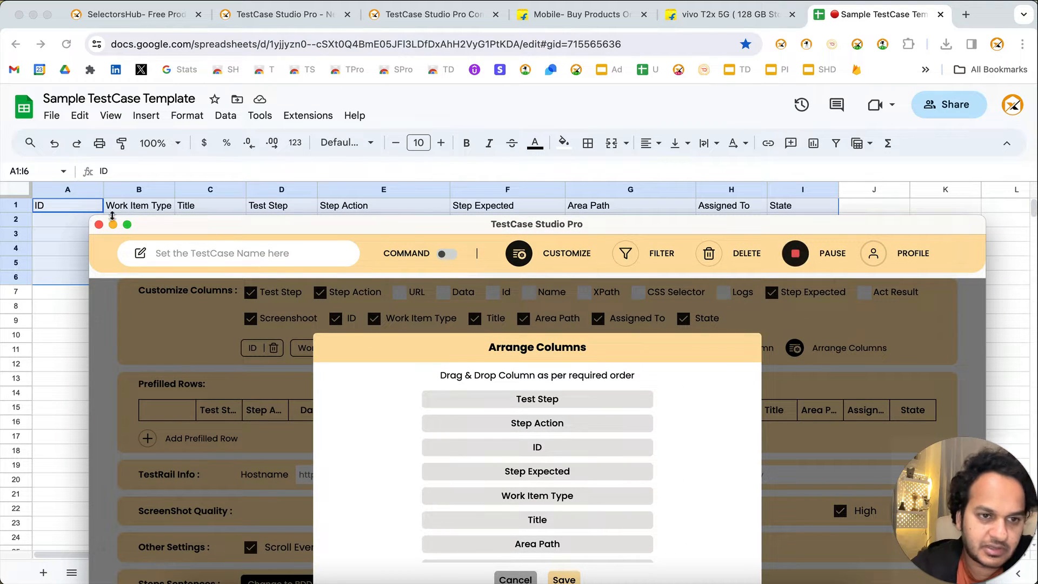
pyautogui.moveTo(518, 447); pyautogui.dragTo(518, 399)
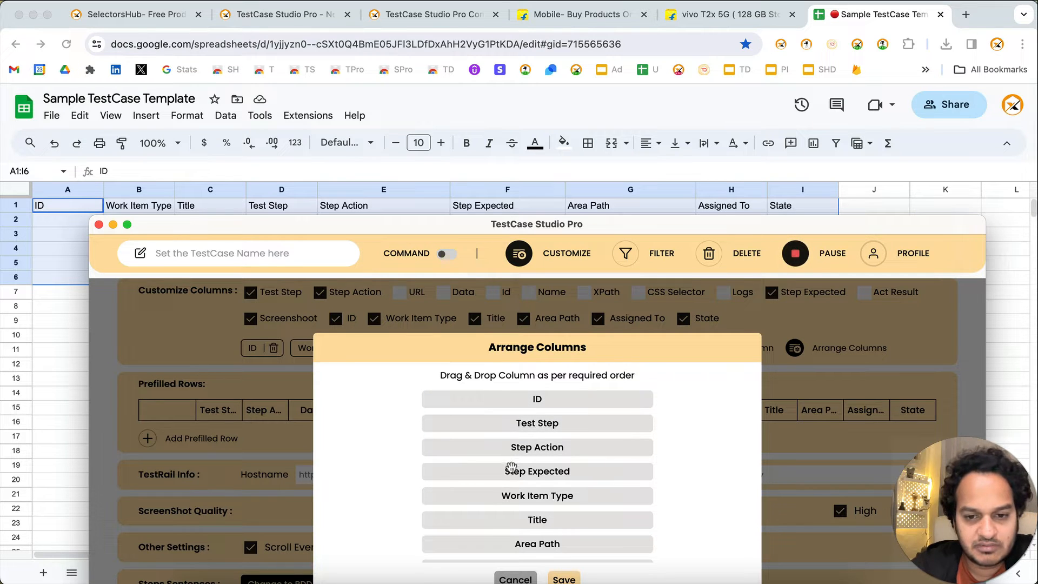
pyautogui.moveTo(494, 495); pyautogui.dragTo(492, 423)
pyautogui.moveTo(490, 523); pyautogui.dragTo(490, 444)
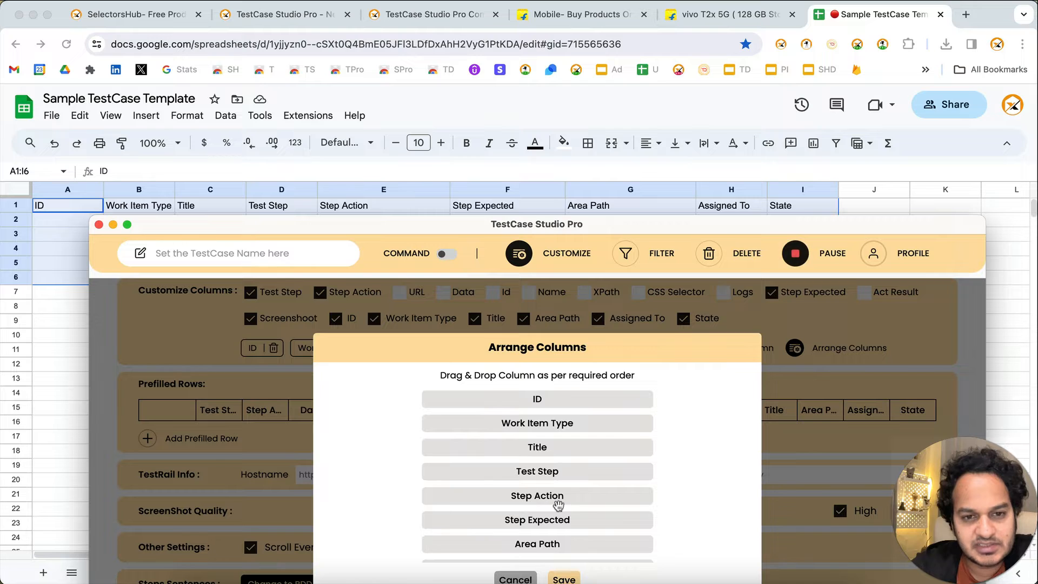
pyautogui.scroll(-2, 552, 536)
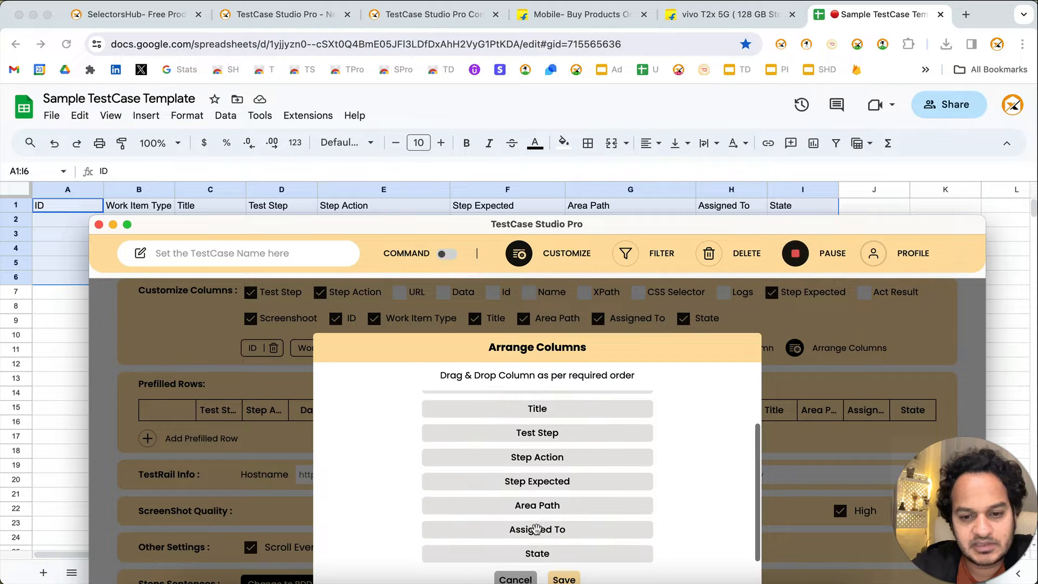
pyautogui.scroll(-3, 570, 545)
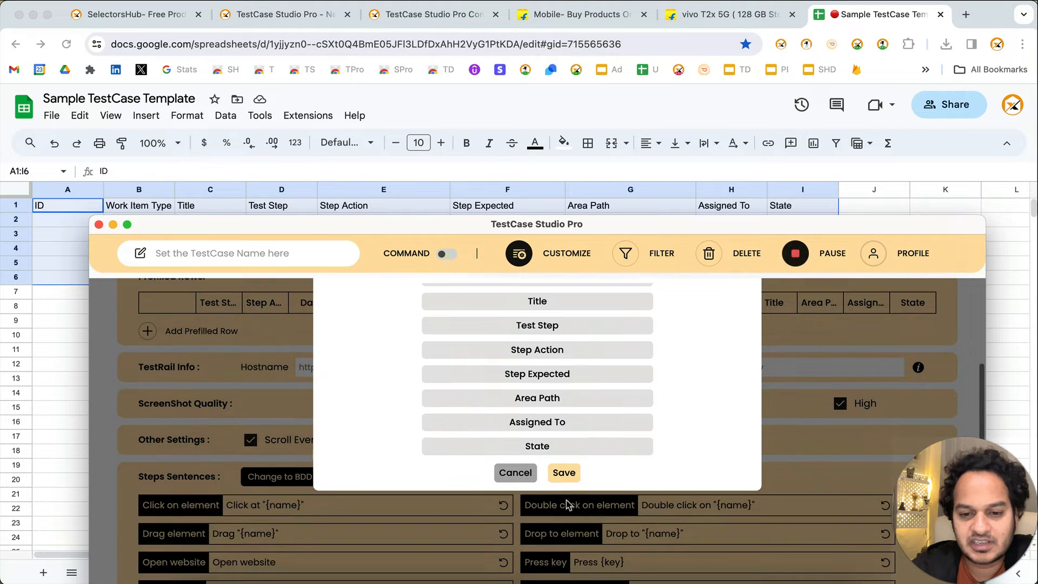
pyautogui.click(565, 474)
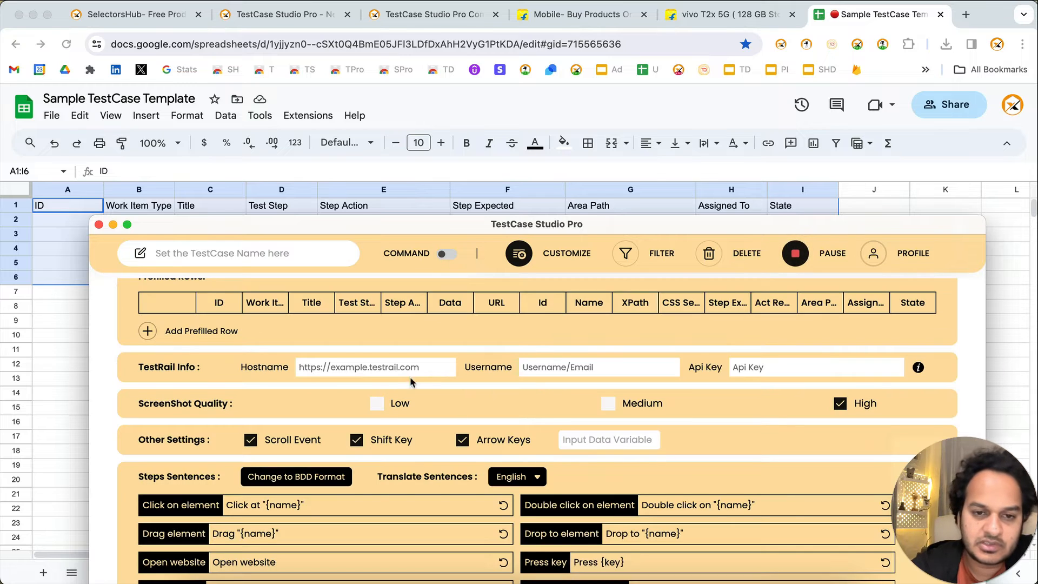
# Step: Return to the recorded steps table and compare its column layout with the template's header row
pyautogui.scroll(4, 583, 322)
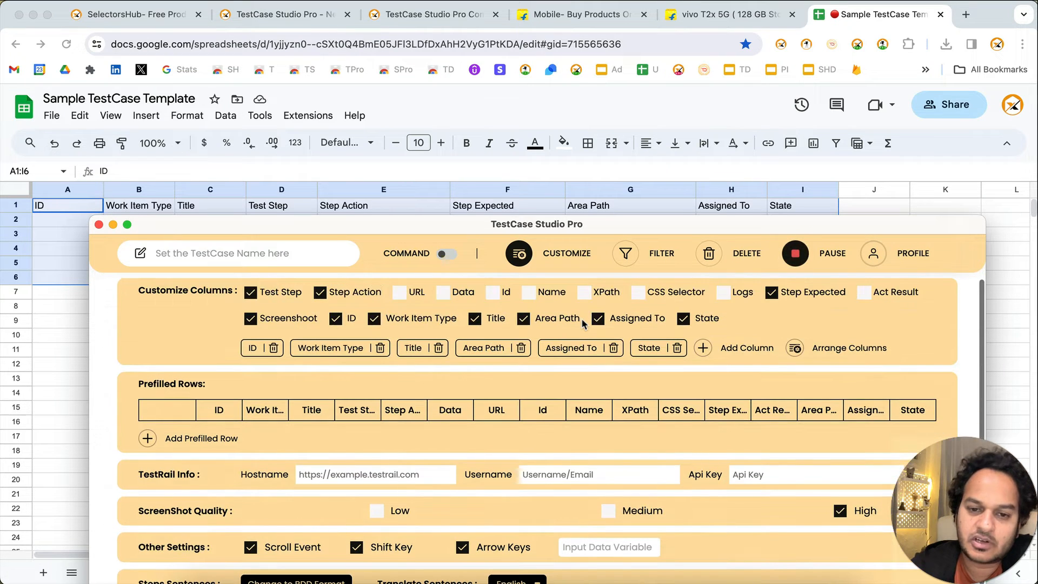
pyautogui.click(525, 254)
pyautogui.scroll(3, 209, 350)
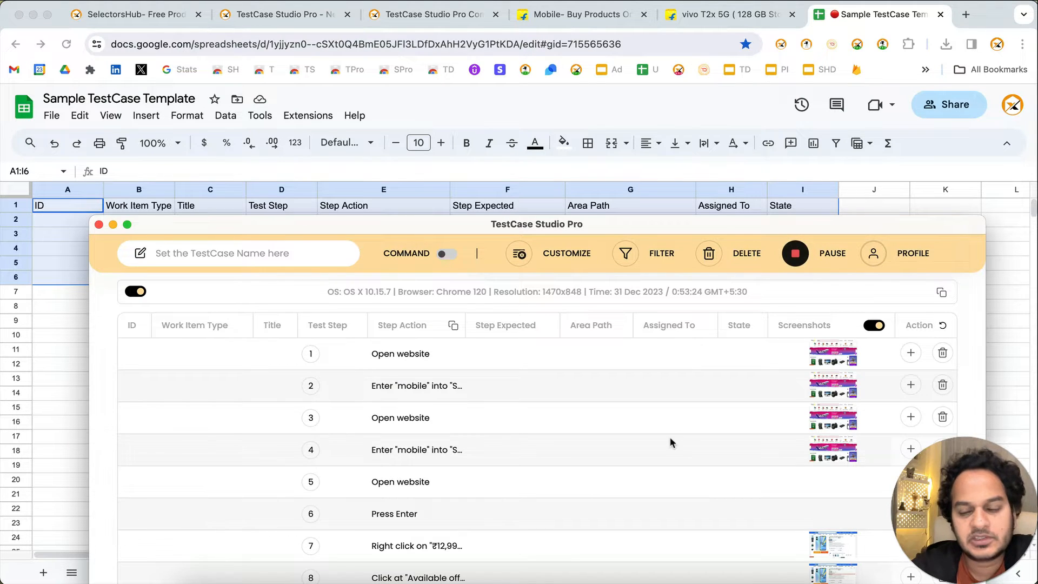
pyautogui.scroll(-4, 670, 439)
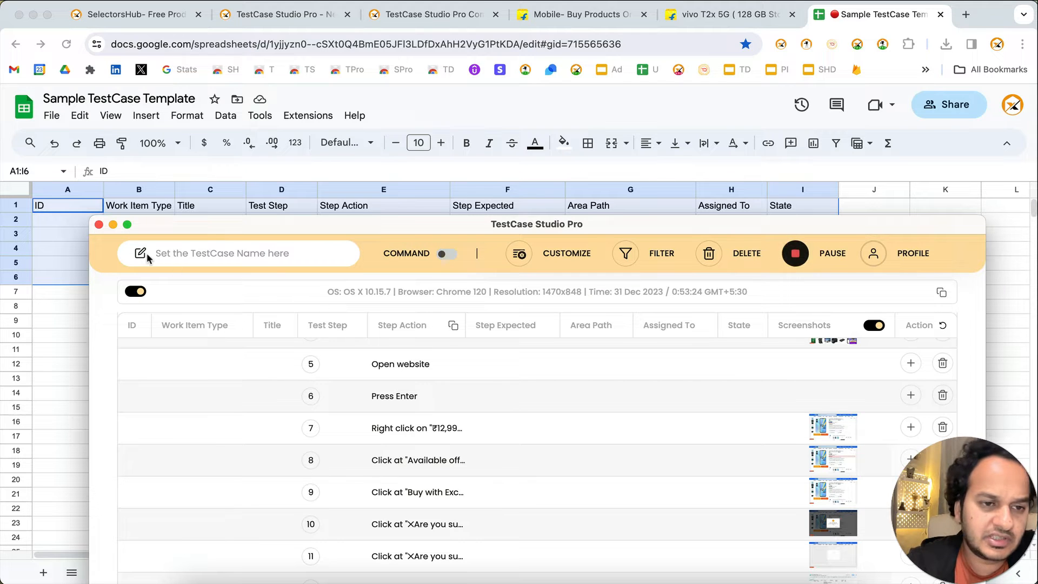
# Step: Close the recorder window and relaunch TestCase Studio Pro on google.com in a new browser tab
pyautogui.click(98, 225)
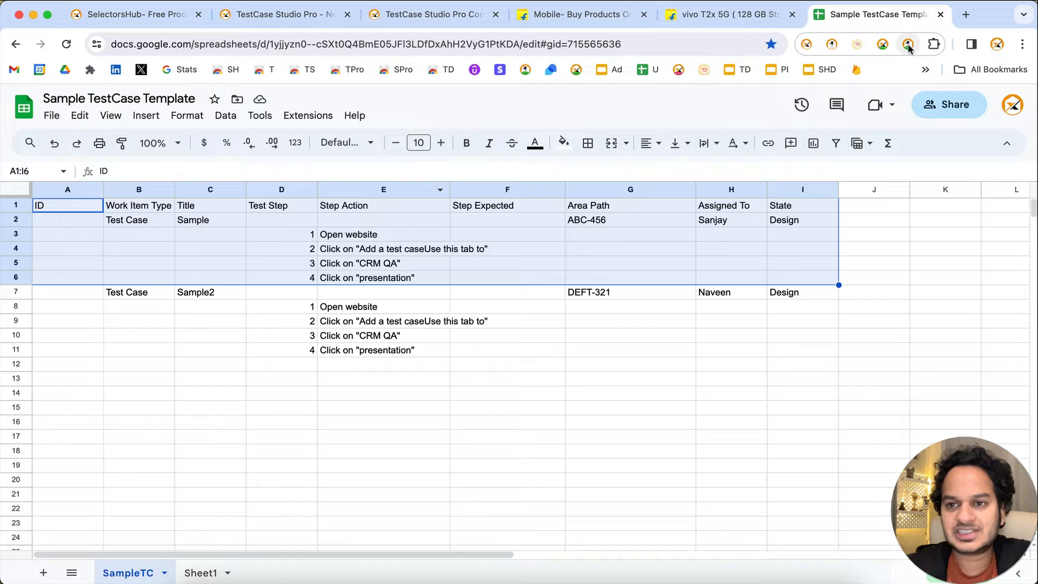
pyautogui.click(965, 16)
pyautogui.write('goo')
pyautogui.press('Return')
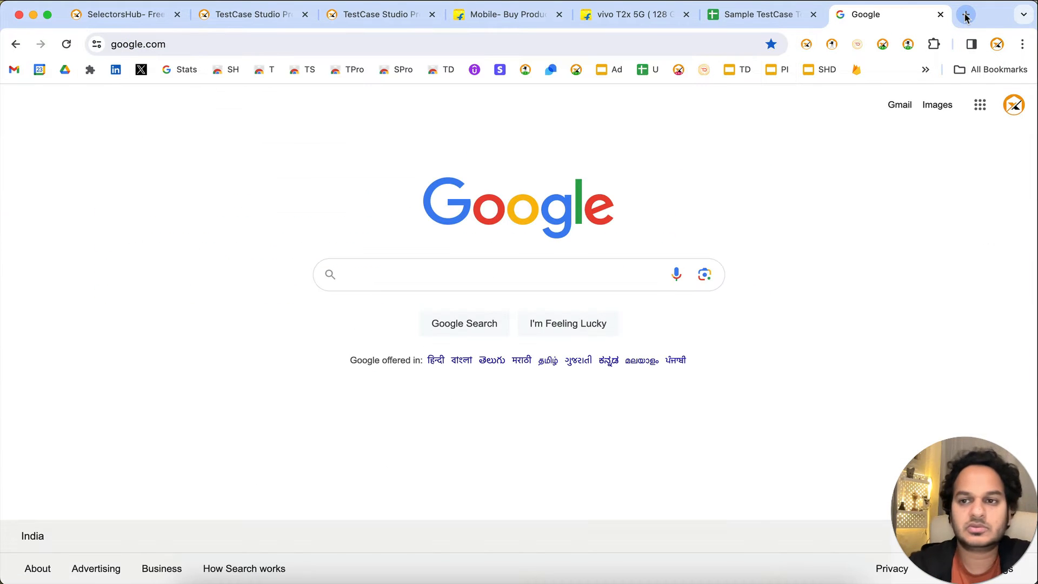
pyautogui.click(908, 44)
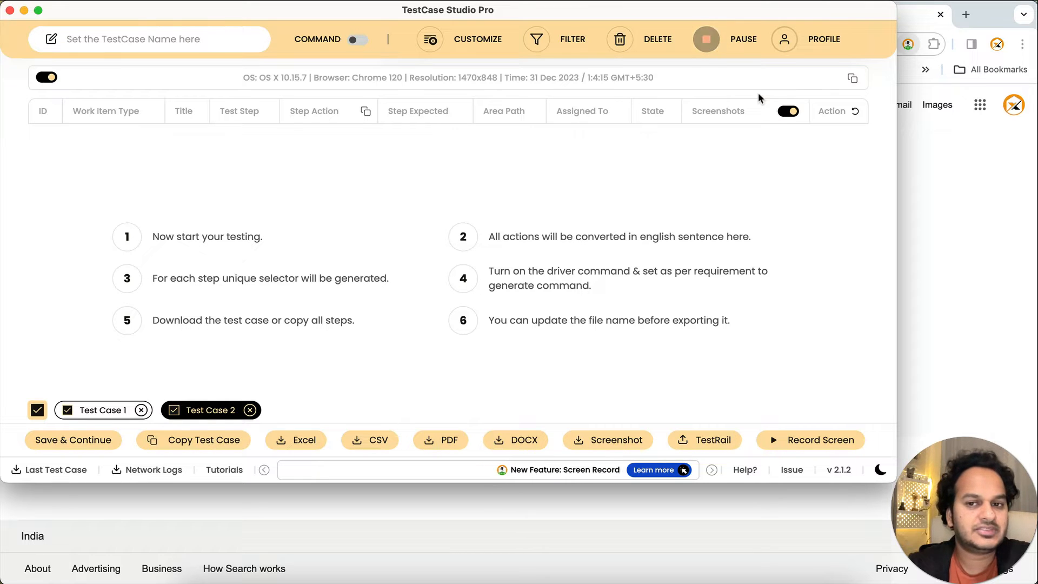
# Step: Record a browsing flow: I'm Feeling Lucky on Google, a right click on Library, and visits to About and Creating a Doodle
pyautogui.click(942, 174)
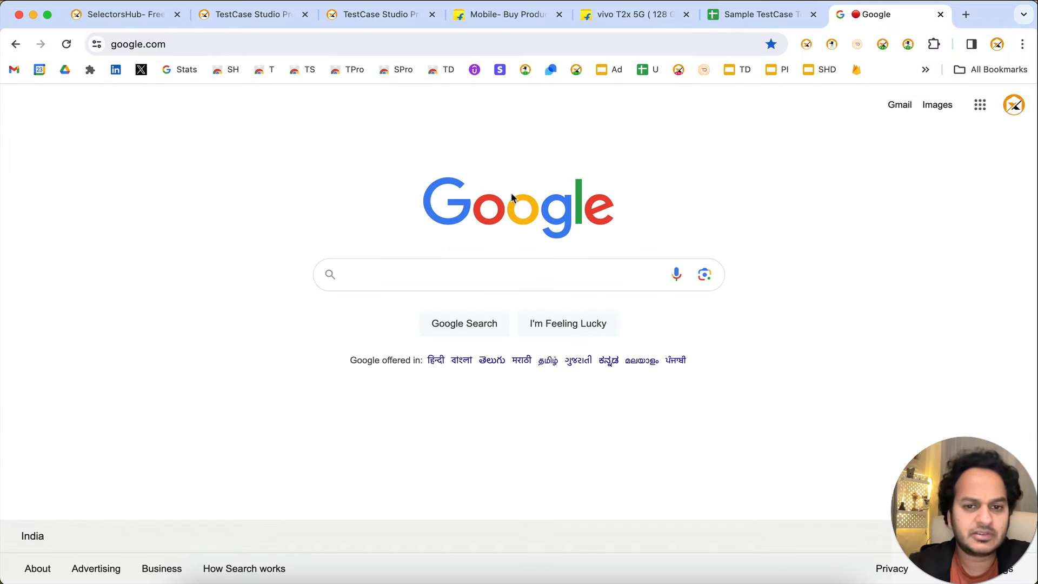
pyautogui.click(462, 325)
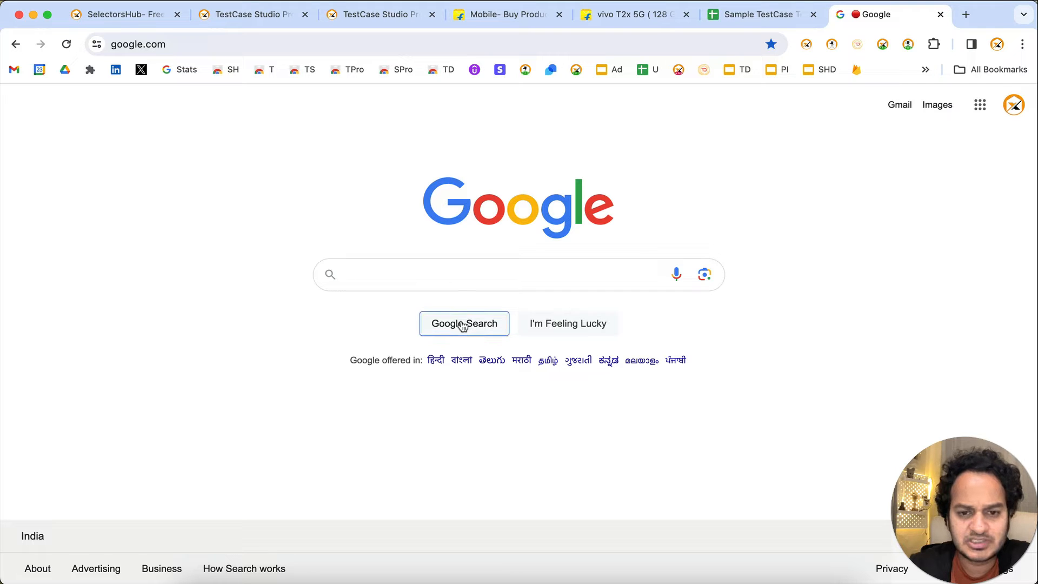
pyautogui.click(547, 328)
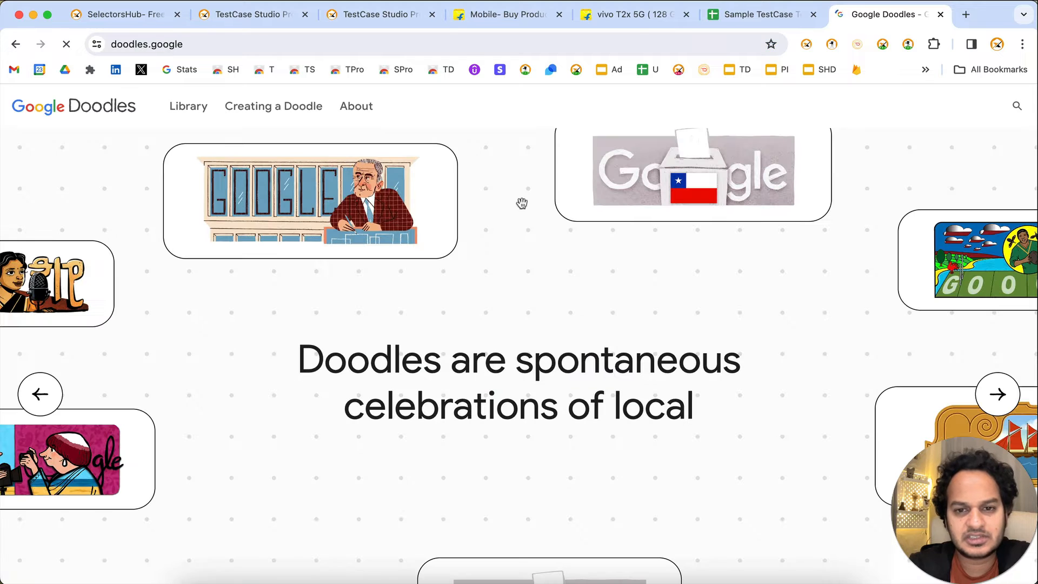
pyautogui.rightClick(191, 108)
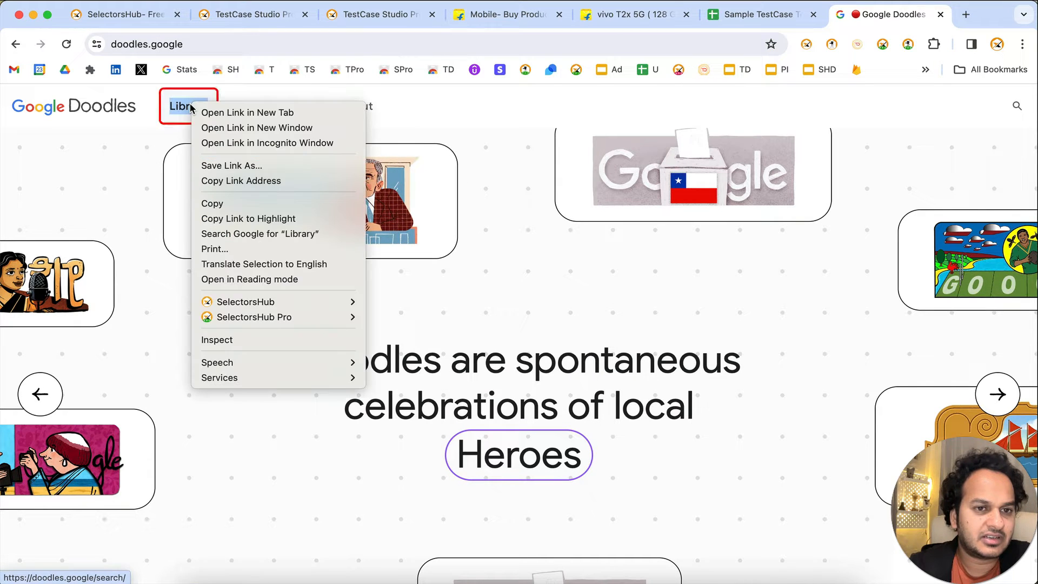
pyautogui.click(400, 104)
pyautogui.click(356, 107)
pyautogui.click(306, 110)
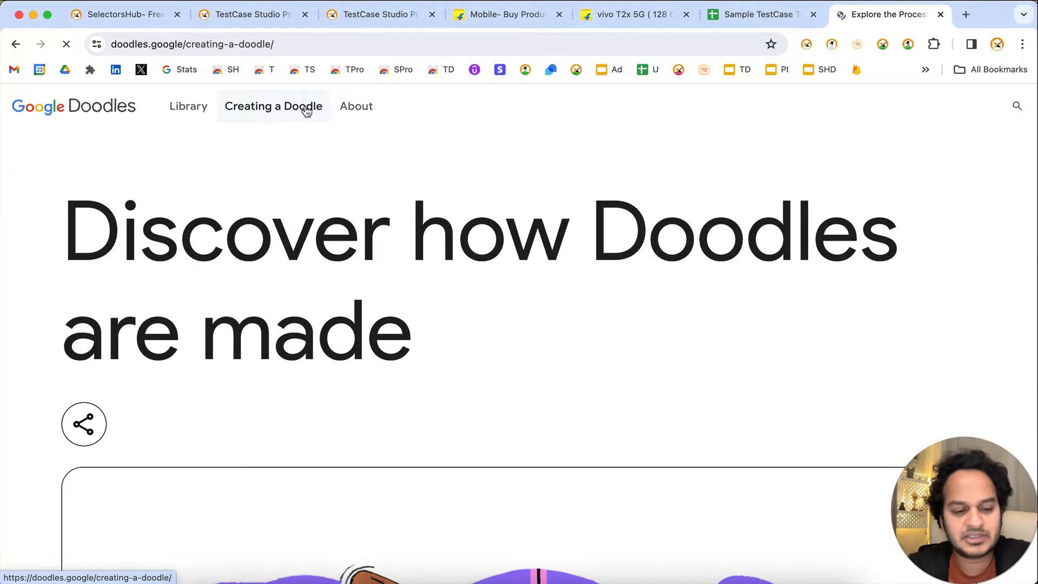
# Step: Return to TestCase Studio Pro, export the recorded test cases as CSV and locate the downloaded file in the Downloads folder
pyautogui.press('super+grave')
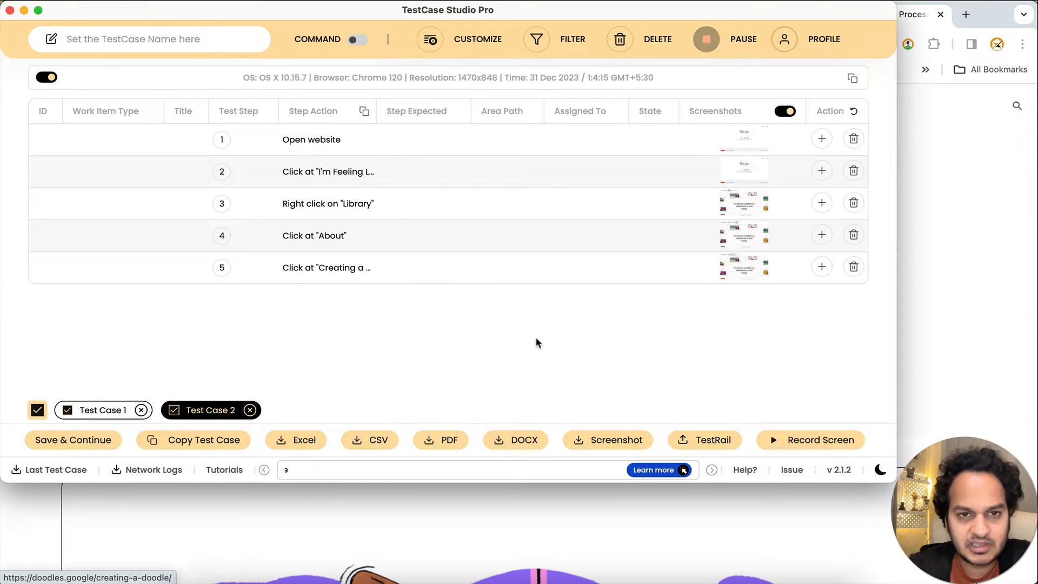
pyautogui.click(382, 441)
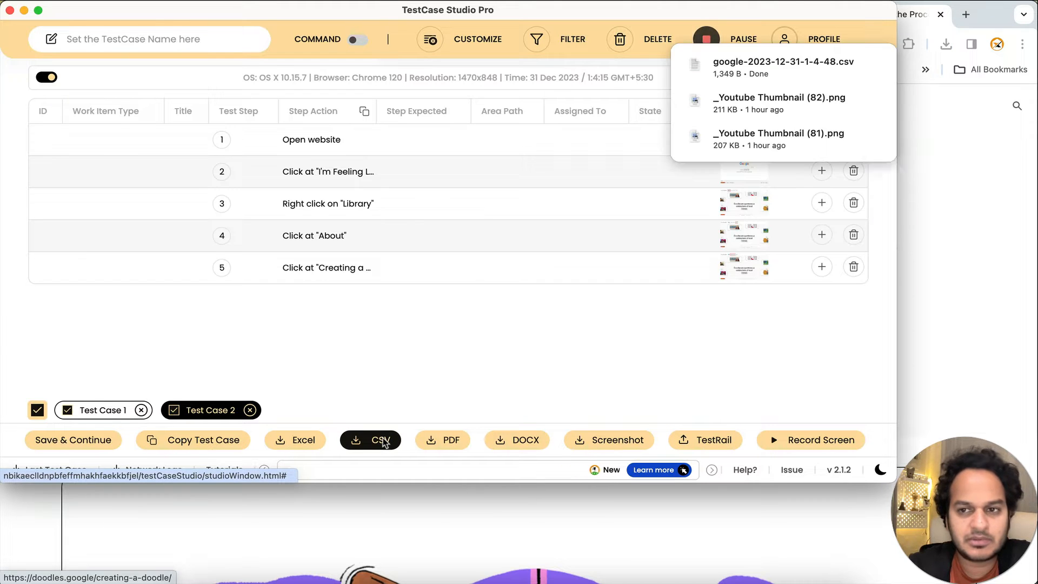
pyautogui.click(923, 231)
pyautogui.click(944, 44)
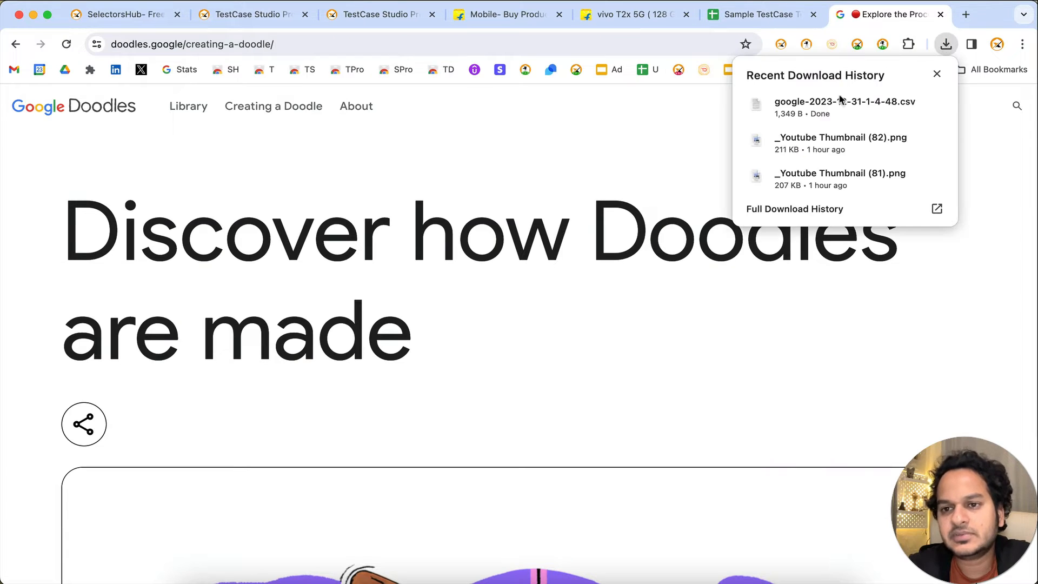
pyautogui.click(912, 104)
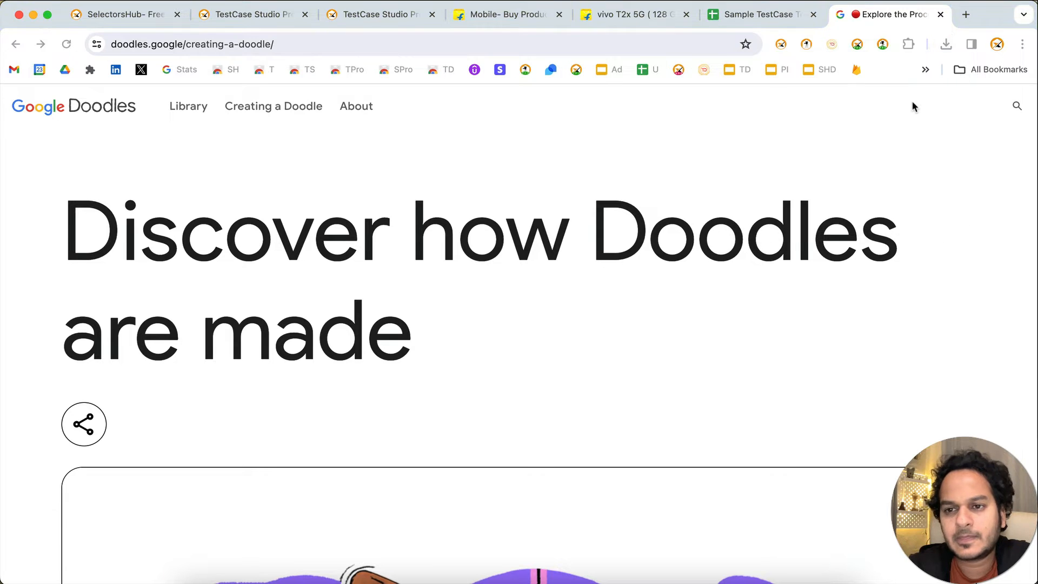
# Step: Open the exported CSV in LibreOffice with the default text import settings, and bring up the sample template sheet behind it
pyautogui.rightClick(306, 111)
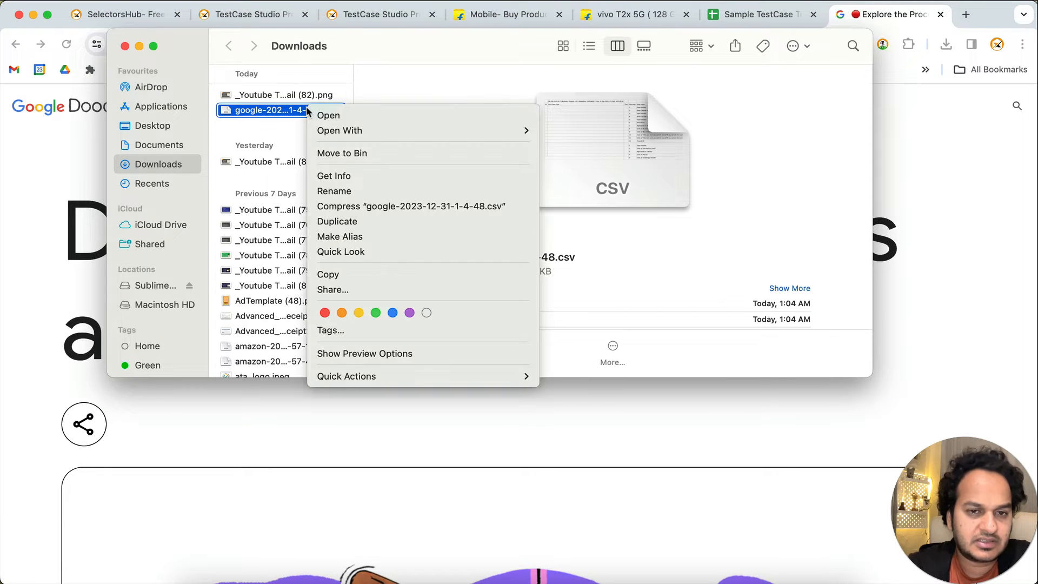
pyautogui.moveTo(429, 131)
pyautogui.click(589, 276)
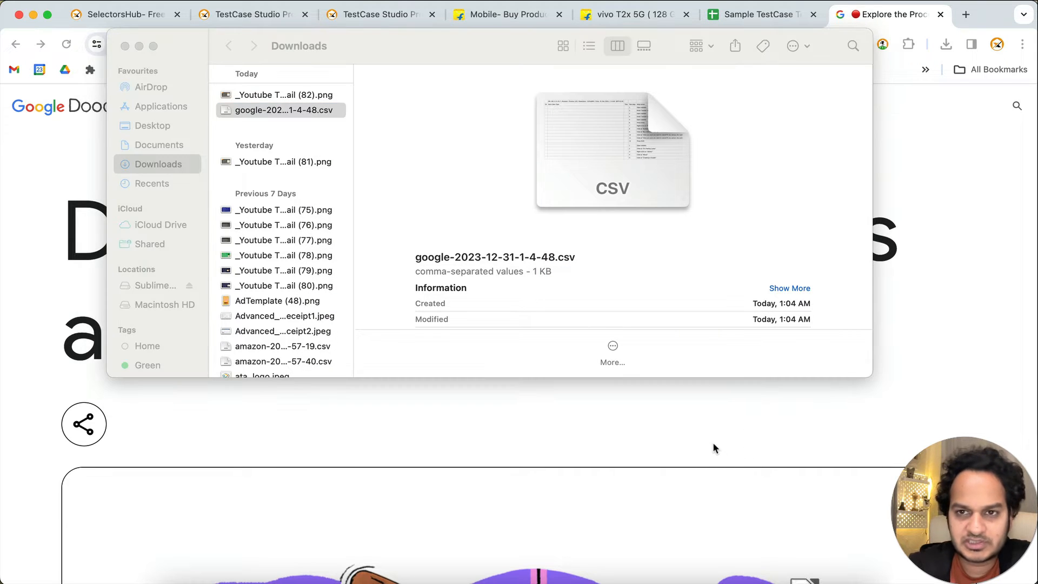
pyautogui.click(712, 422)
pyautogui.click(756, 15)
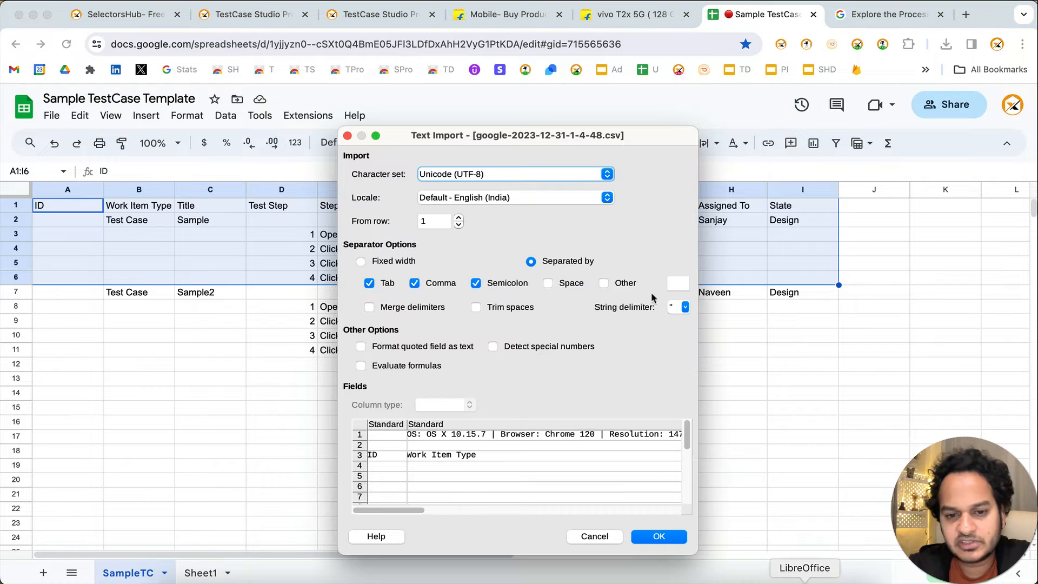
pyautogui.click(651, 537)
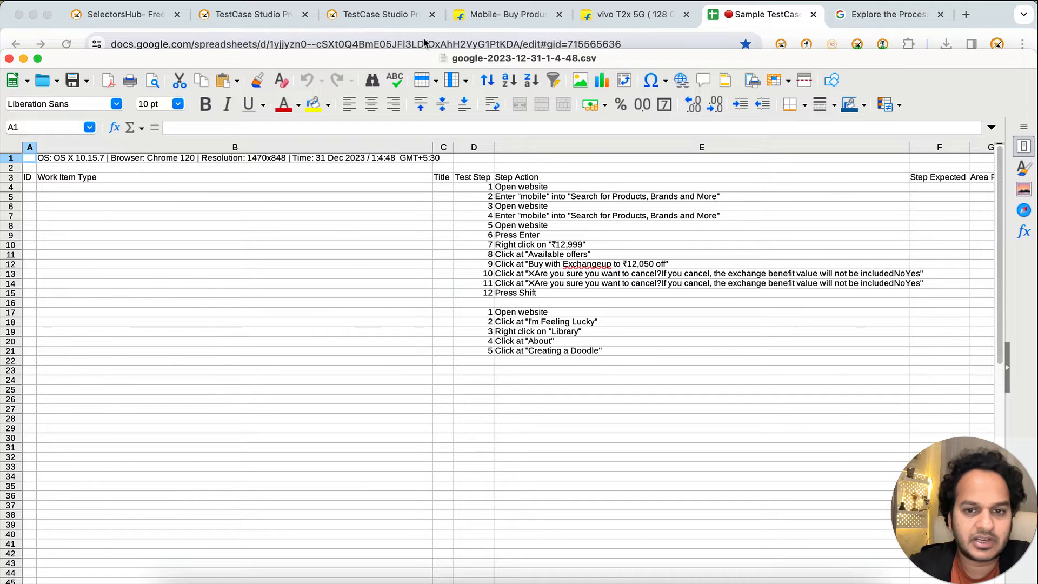
# Step: Switch between the sample template sheet and the exported CSV to review the exported test steps
pyautogui.click(431, 44)
pyautogui.click(430, 43)
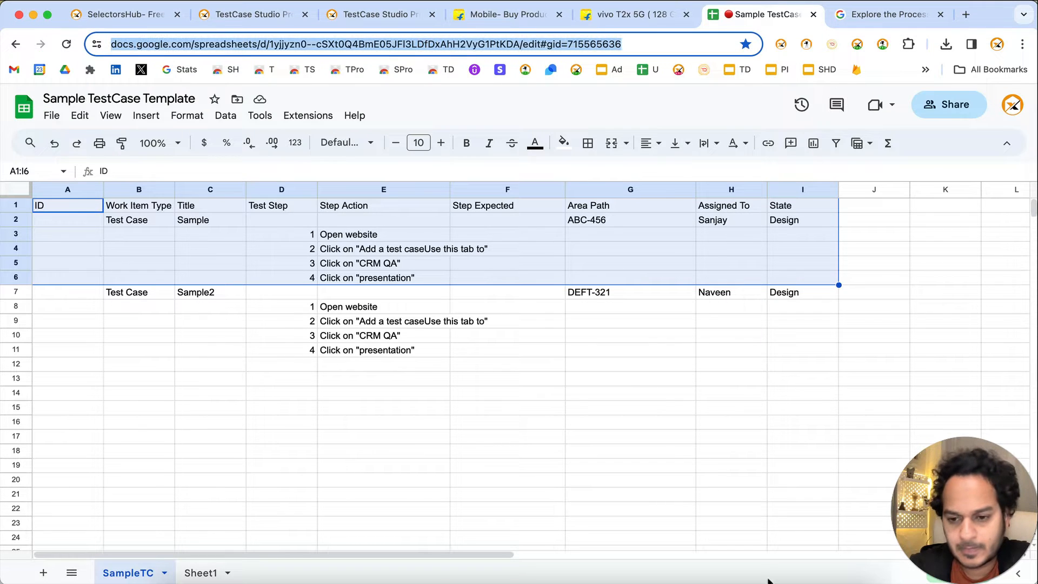
pyautogui.click(757, 562)
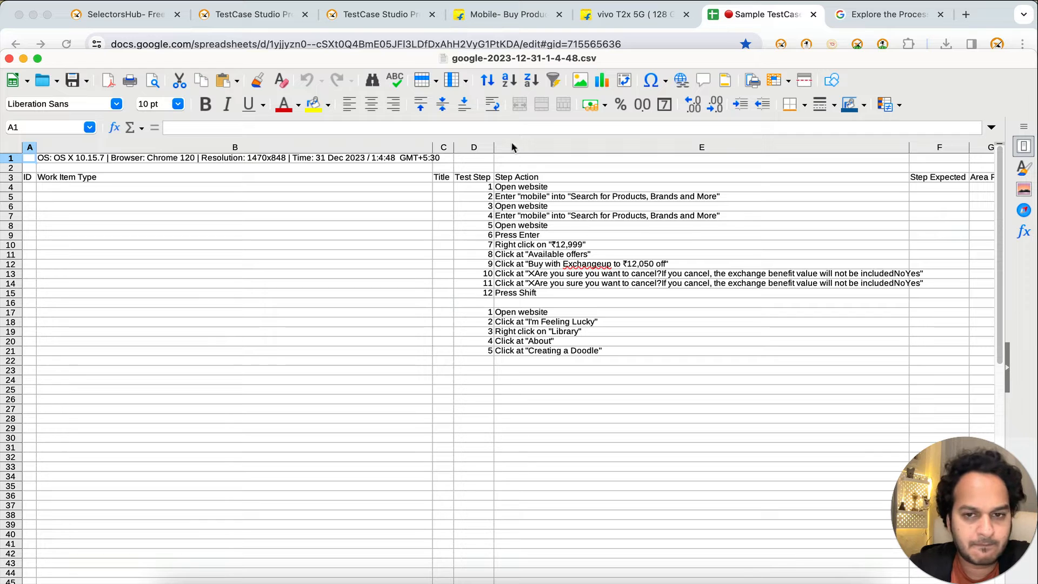
pyautogui.scroll(-1, 602, 209)
pyautogui.scroll(1, 602, 208)
pyautogui.scroll(-1, 602, 209)
pyautogui.scroll(1, 601, 208)
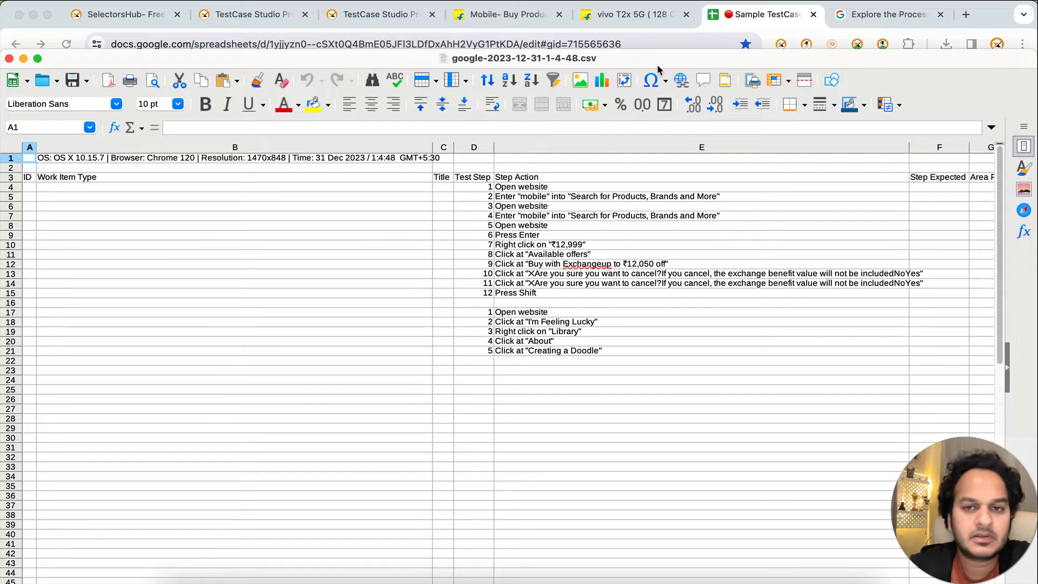
# Step: Place the CSV window below the template's header row and compare the columns of both from ID to State
pyautogui.moveTo(657, 64); pyautogui.dragTo(632, 254)
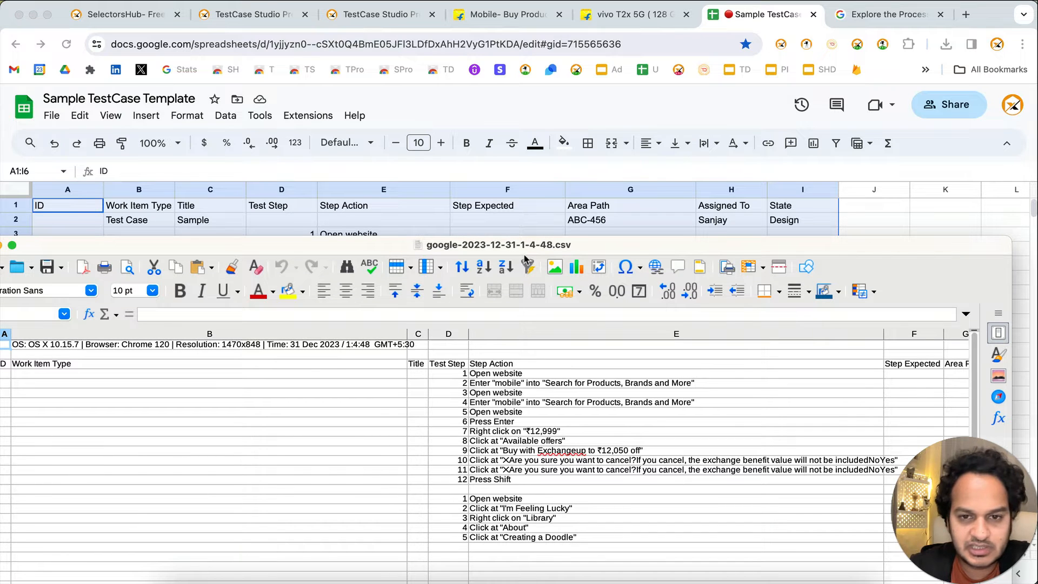
pyautogui.moveTo(527, 248); pyautogui.dragTo(577, 248)
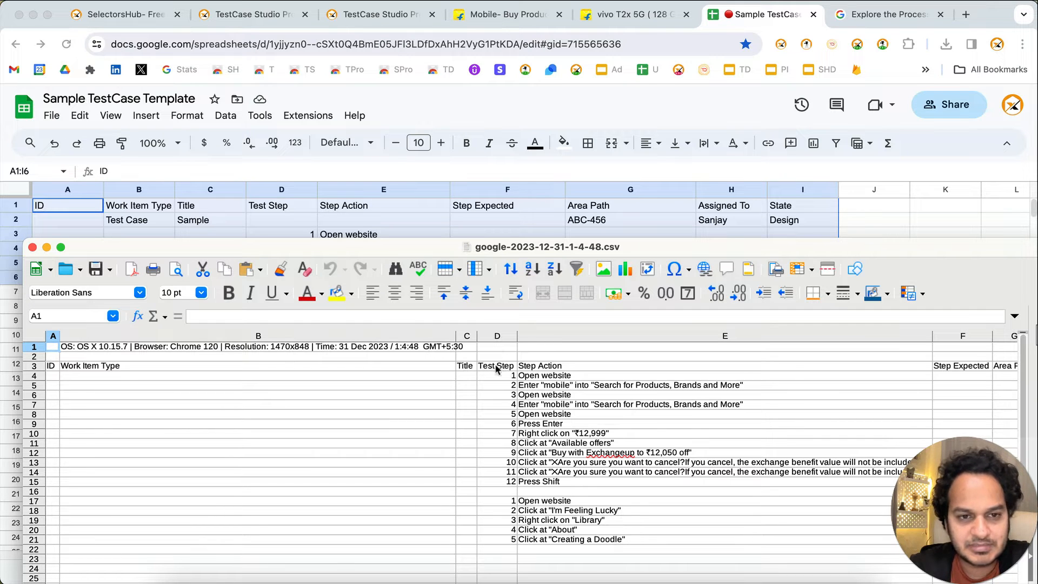
pyautogui.hscroll(5, 559, 405)
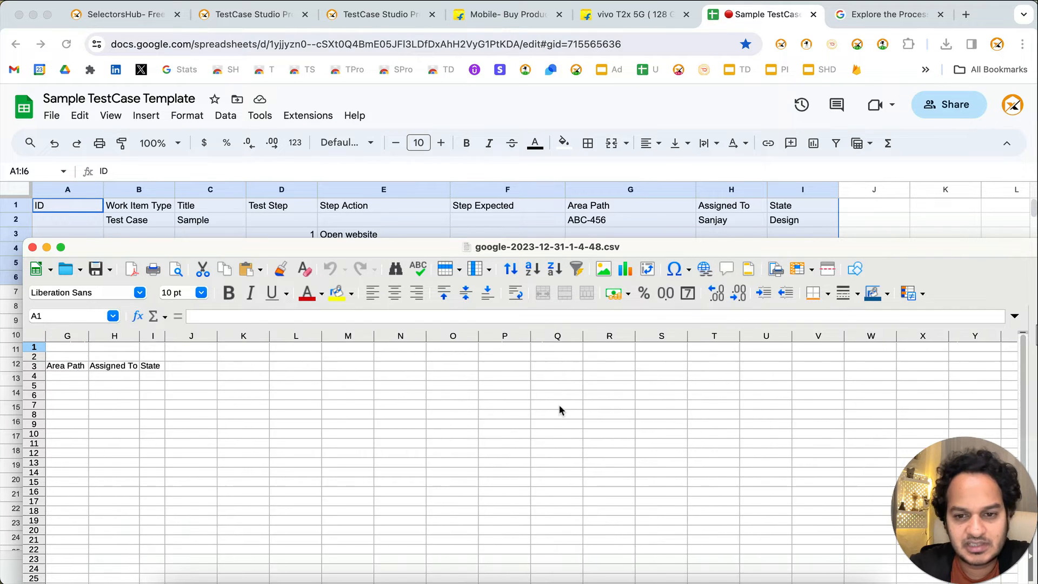
pyautogui.hscroll(-2, 559, 404)
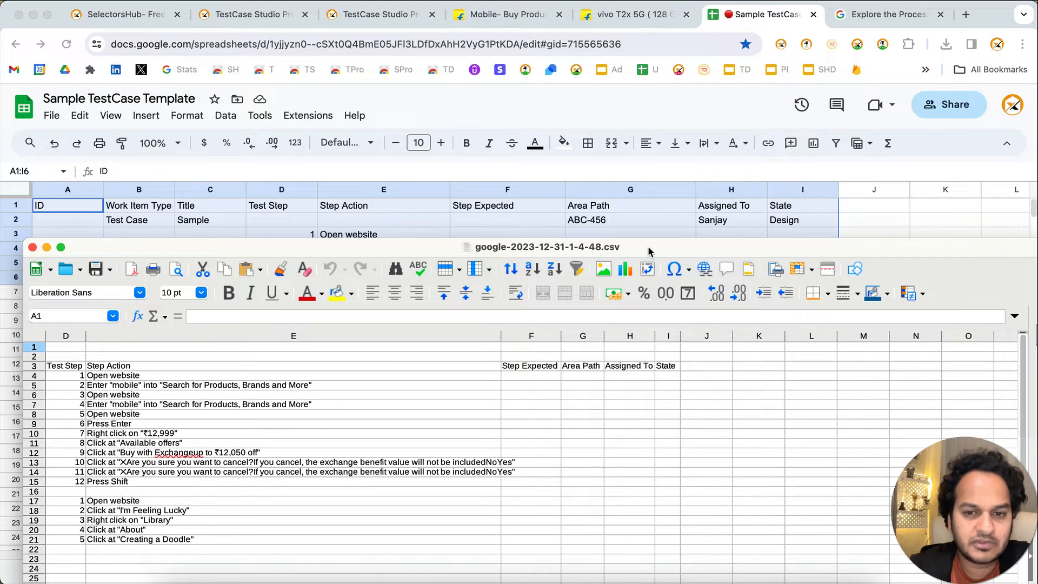
pyautogui.moveTo(540, 257); pyautogui.dragTo(613, 257)
pyautogui.scroll(-1, 322, 532)
pyautogui.hscroll(-1, 321, 532)
pyautogui.scroll(1, 321, 532)
pyautogui.hscroll(-2, 321, 533)
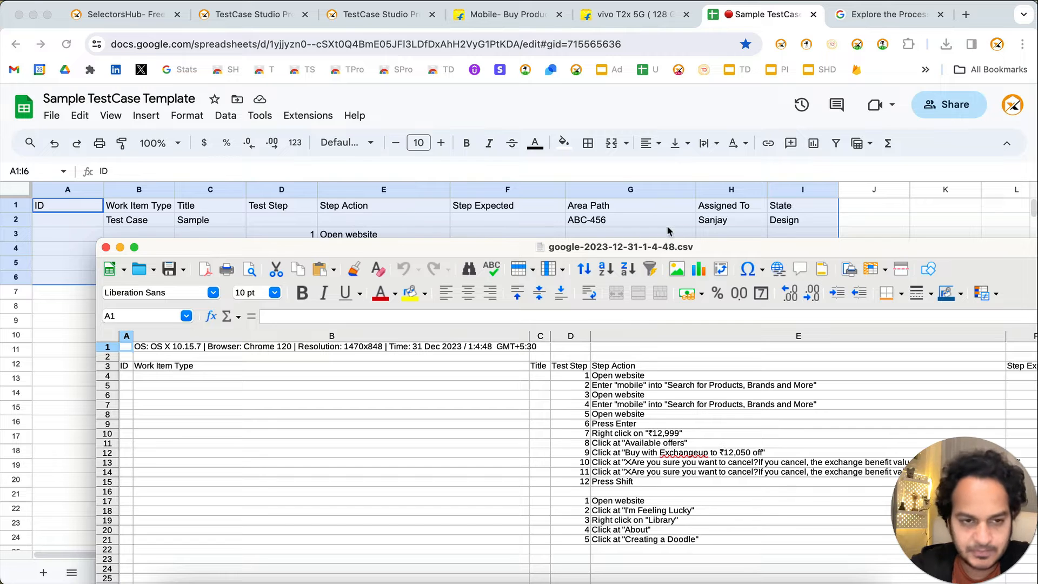
# Step: Bring TestCase Studio Pro over the template sheet and compare its table with the template's rows for Sample and Sample2
pyautogui.click(76, 308)
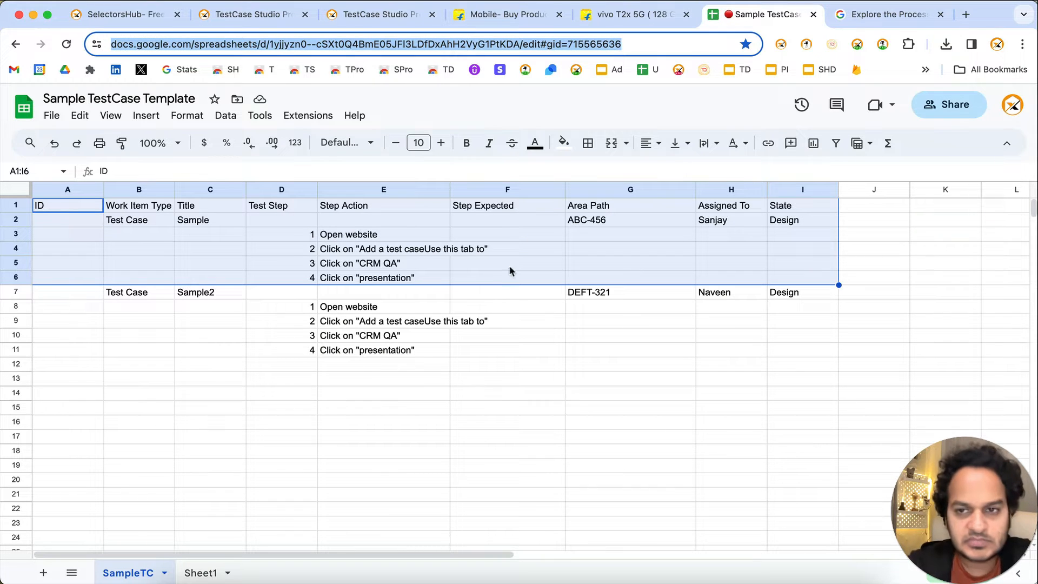
pyautogui.press('super+grave')
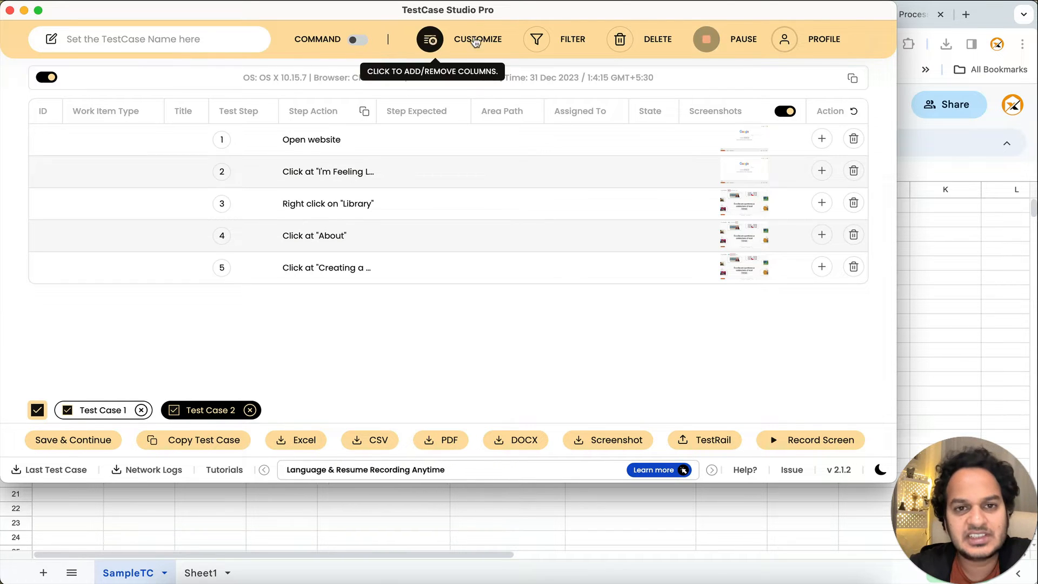
pyautogui.moveTo(521, 8); pyautogui.dragTo(518, 275)
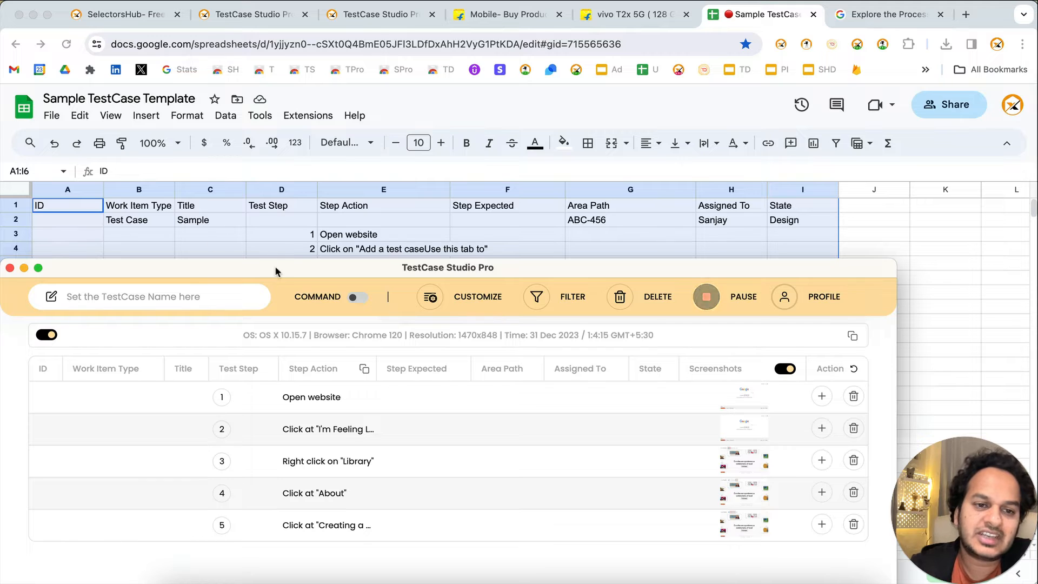
pyautogui.moveTo(278, 271); pyautogui.dragTo(286, 407)
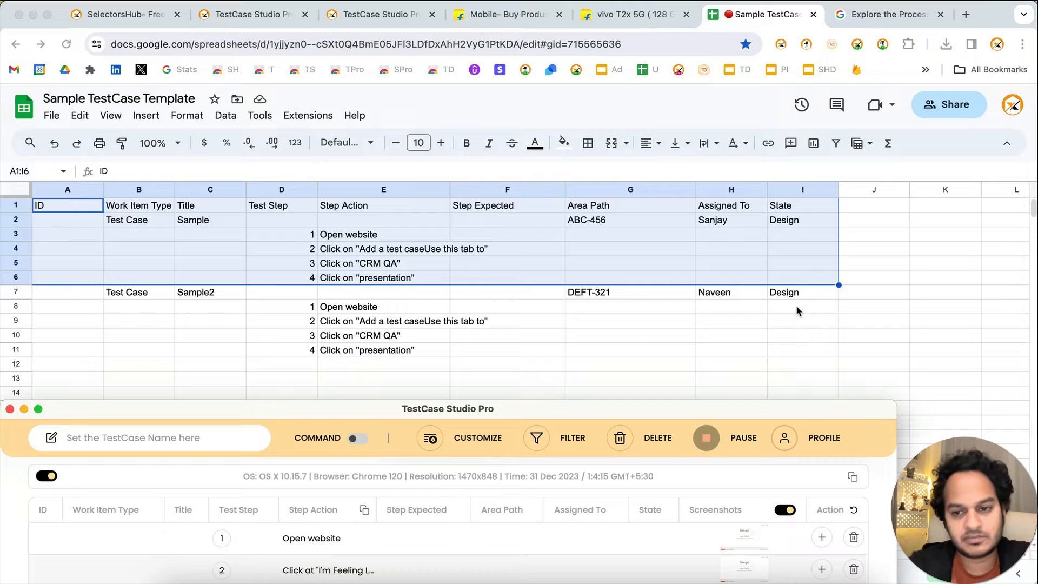
pyautogui.moveTo(791, 403); pyautogui.dragTo(809, 356)
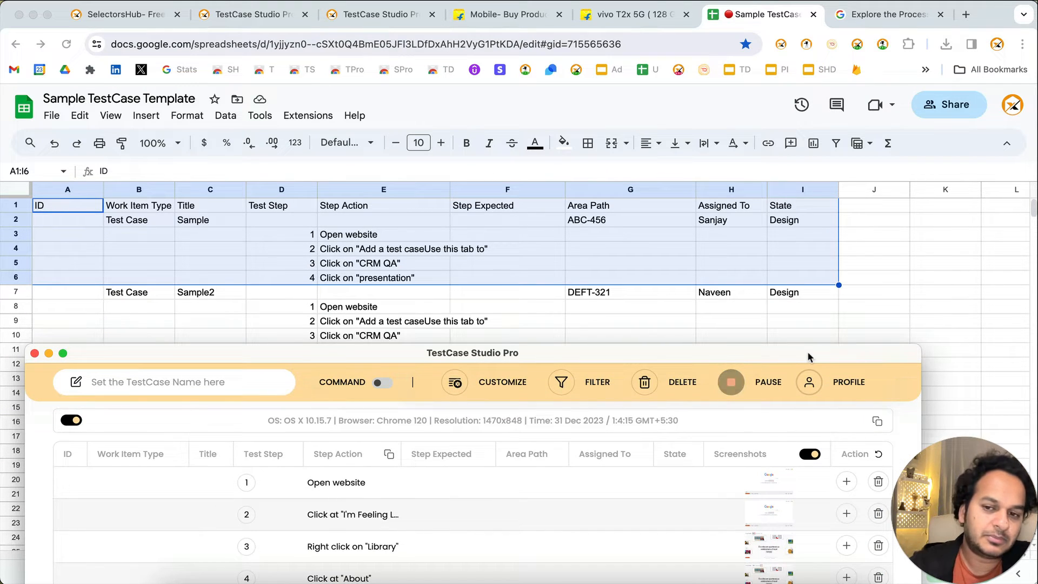
pyautogui.doubleClick(810, 357)
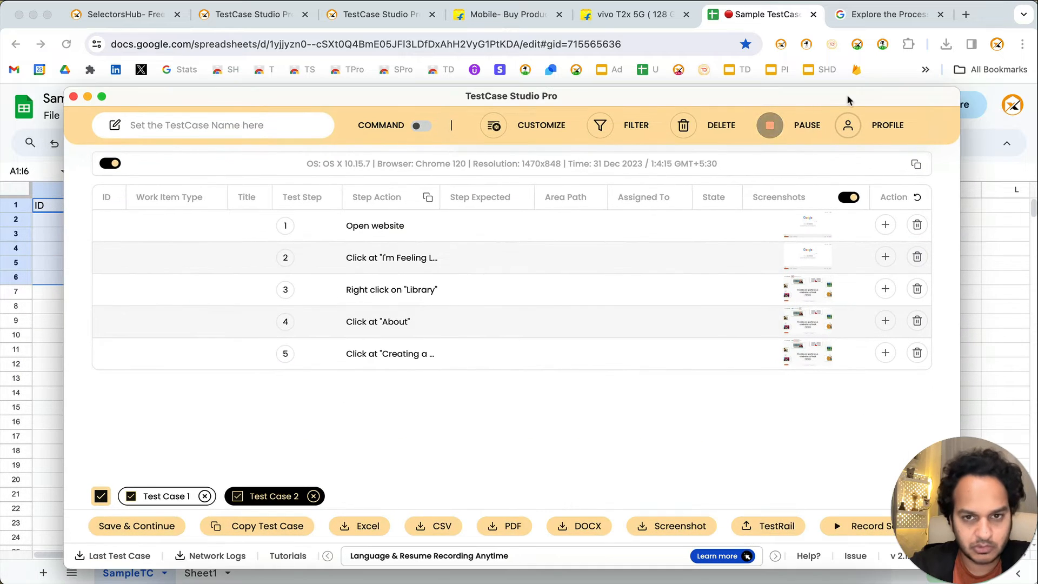
# Step: Add a prefilled row with Work Item Type "Test Case", Title "Sample" and State "Design", then return to the steps table
pyautogui.click(540, 126)
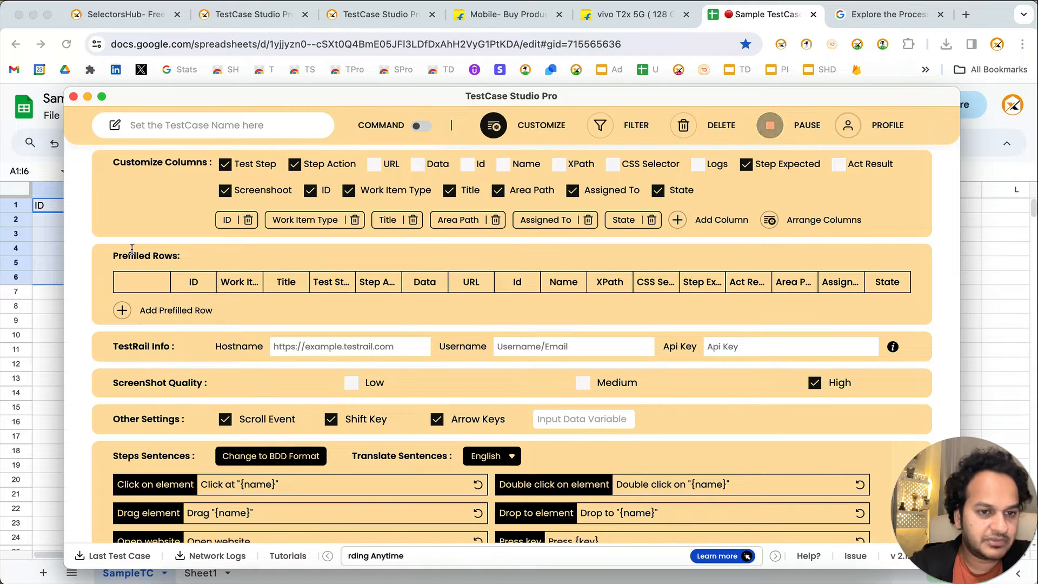
pyautogui.click(122, 310)
pyautogui.click(229, 301)
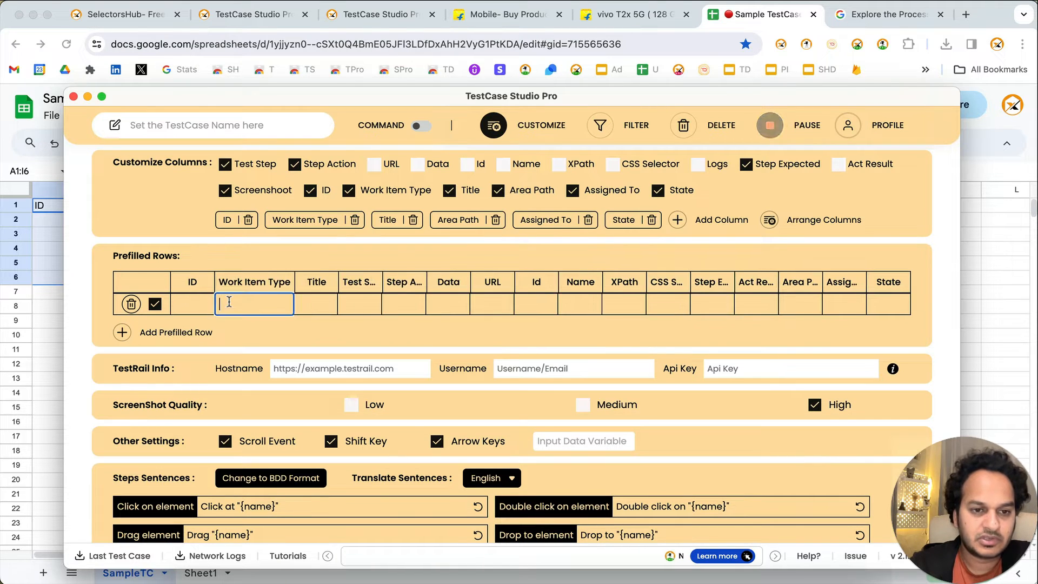
pyautogui.moveTo(359, 98); pyautogui.dragTo(344, 271)
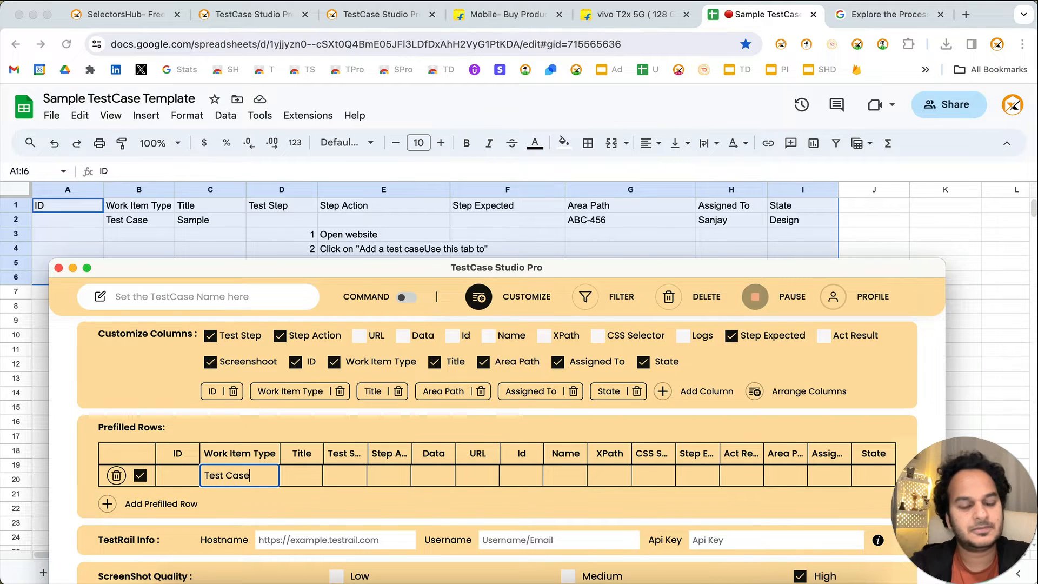
pyautogui.click(302, 470)
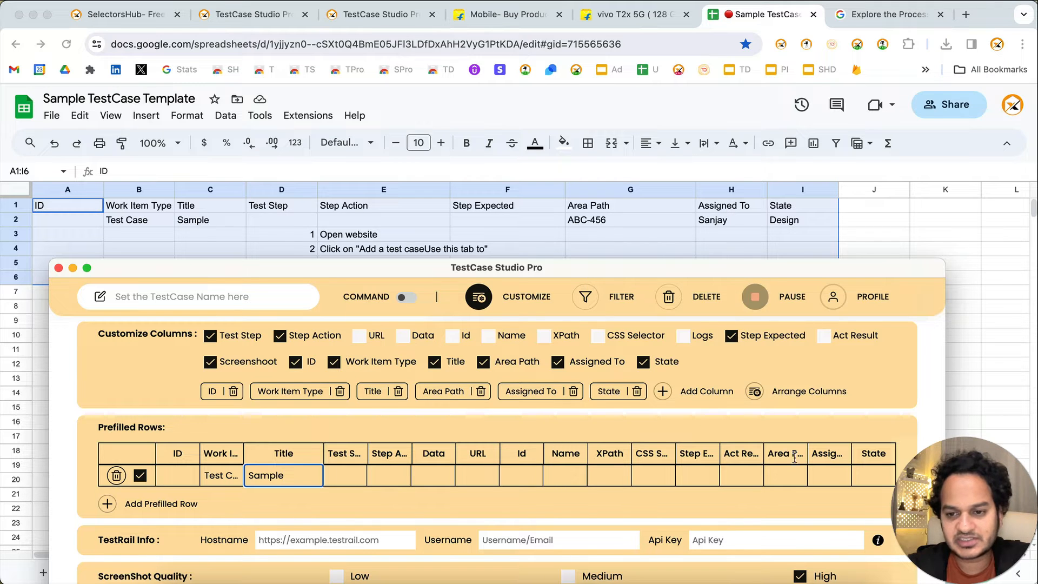
pyautogui.click(869, 470)
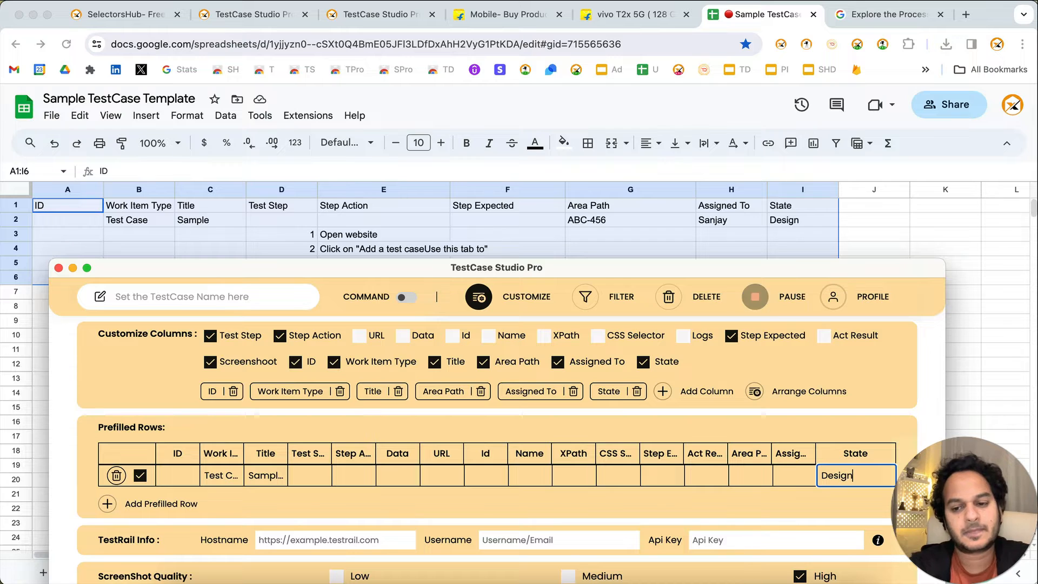
pyautogui.click(862, 509)
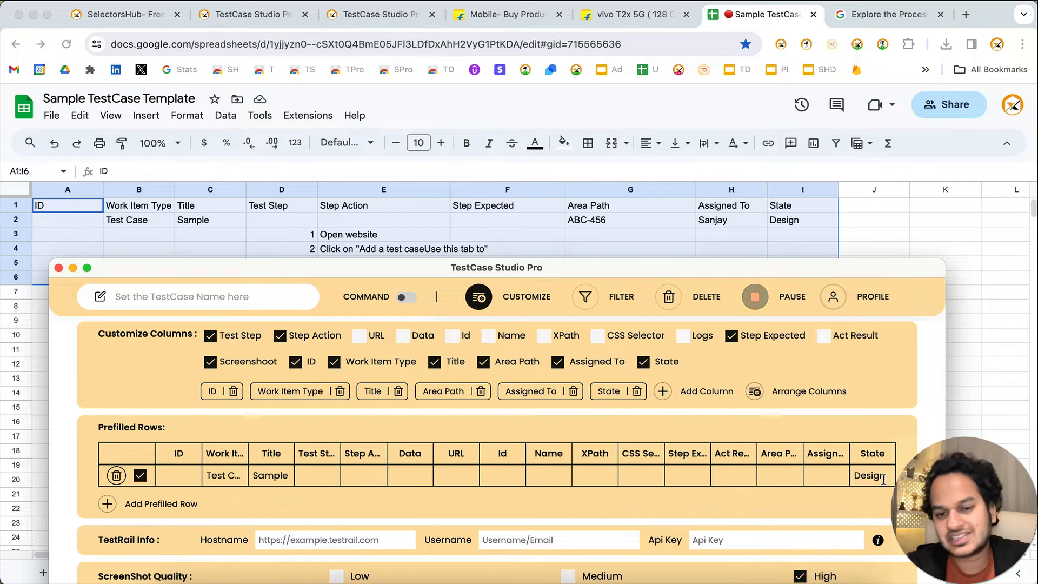
pyautogui.click(479, 296)
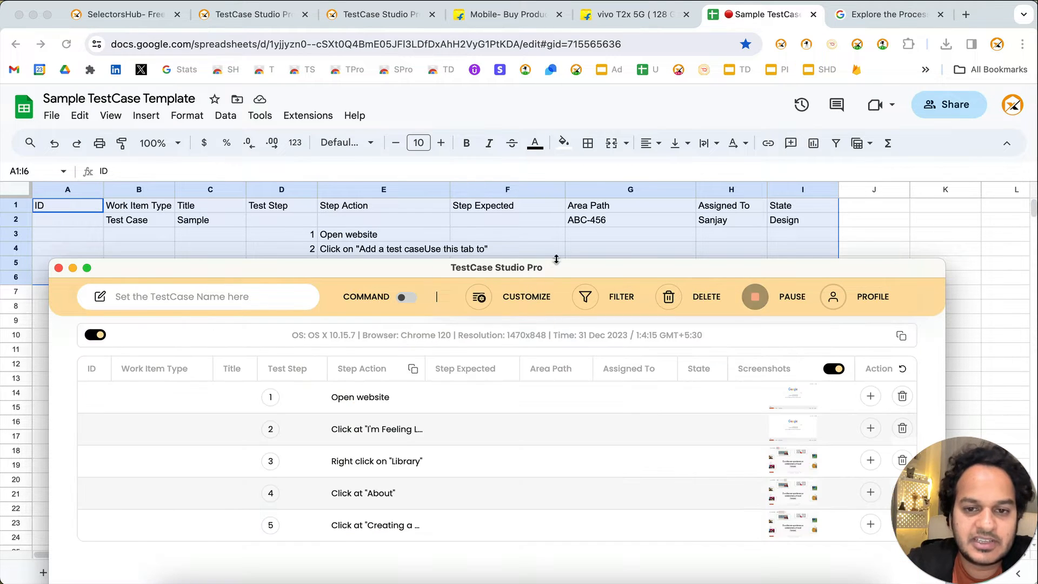
pyautogui.moveTo(558, 268); pyautogui.dragTo(522, 272)
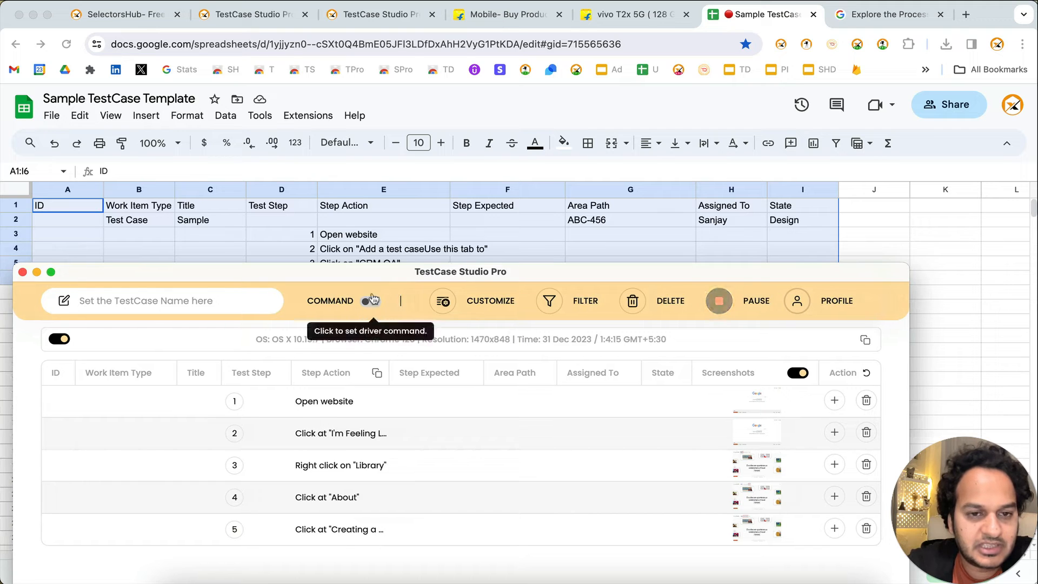
# Step: Uncover the template sheet and check the Area Path value in the Sample2 row
pyautogui.moveTo(378, 279); pyautogui.dragTo(381, 515)
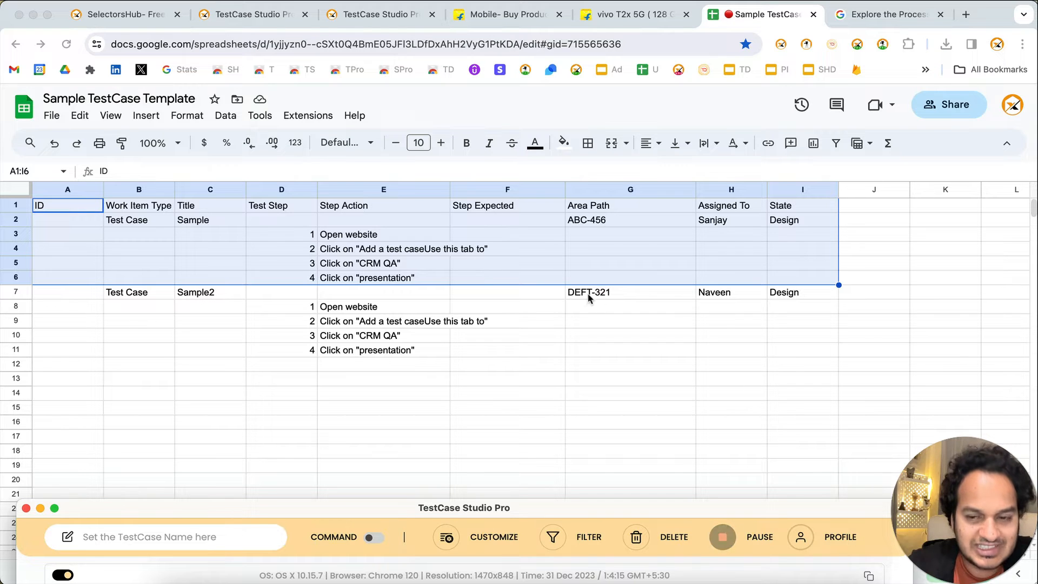
pyautogui.click(643, 297)
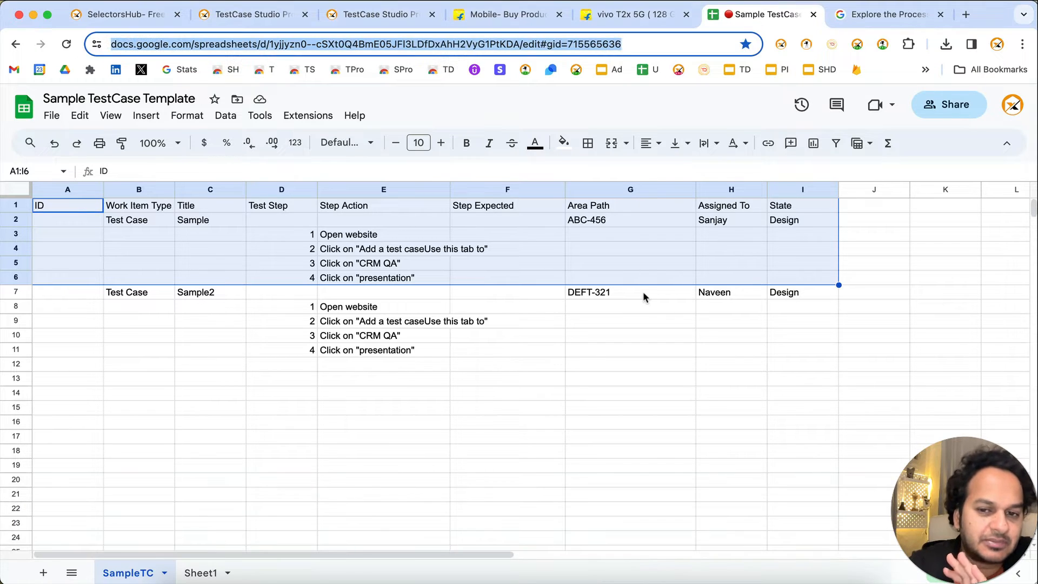
pyautogui.click(643, 296)
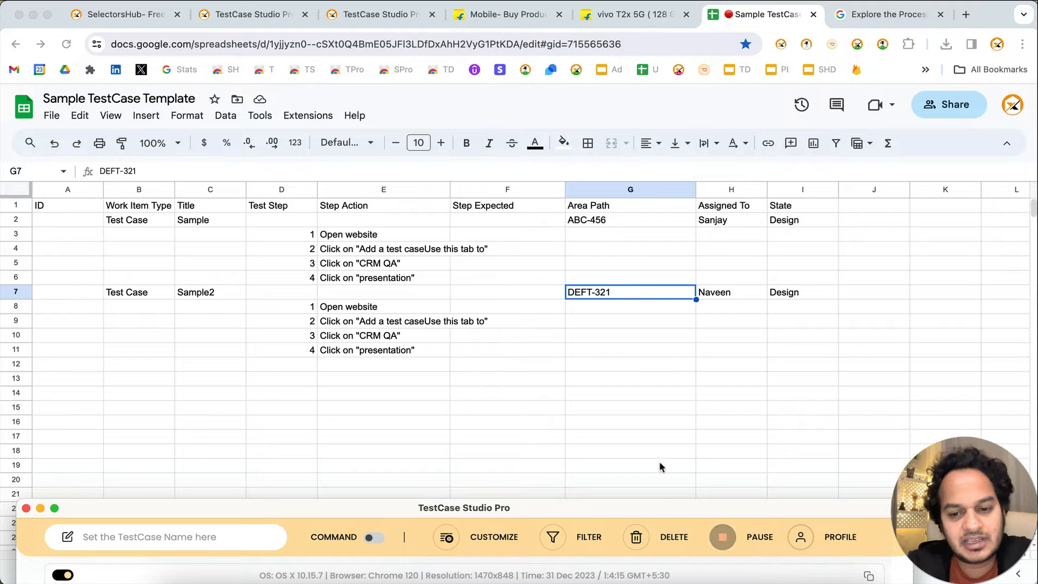
# Step: Bring TestCase Studio Pro back into full view and insert a new prefilled row above step 1 of Test Case 2
pyautogui.moveTo(665, 506); pyautogui.dragTo(696, 184)
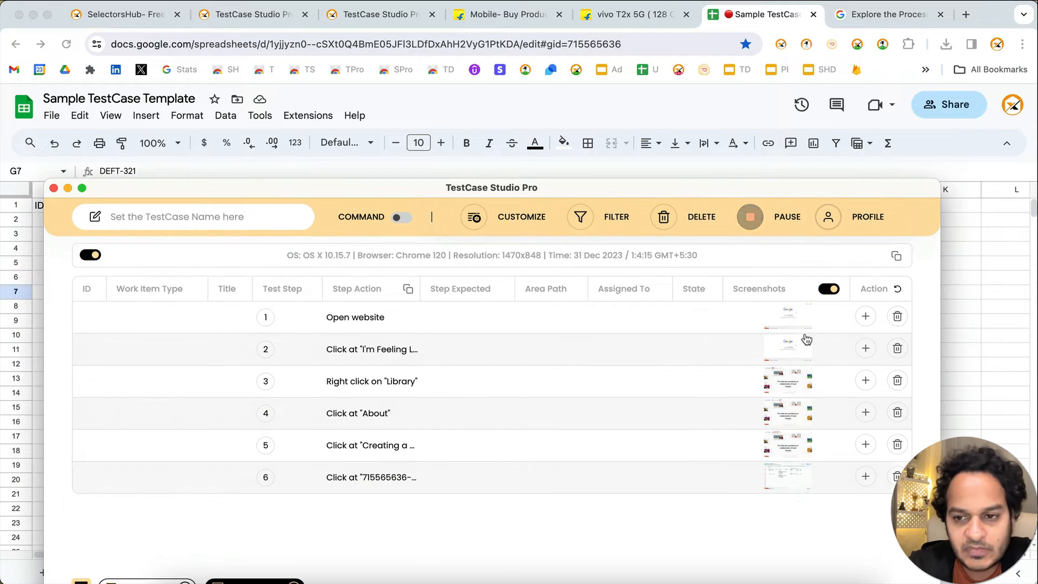
pyautogui.moveTo(845, 190); pyautogui.dragTo(848, 69)
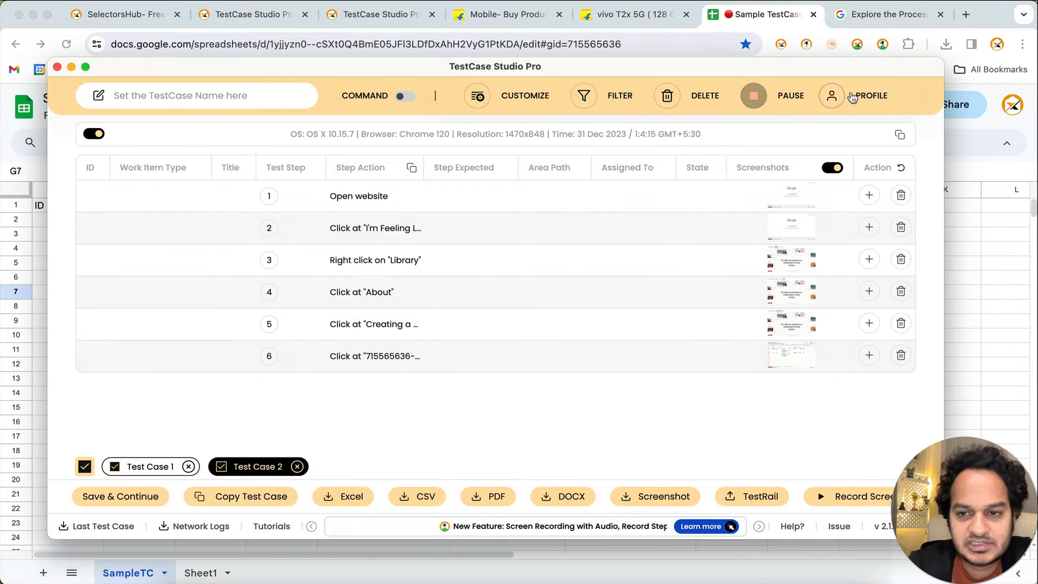
pyautogui.moveTo(871, 197)
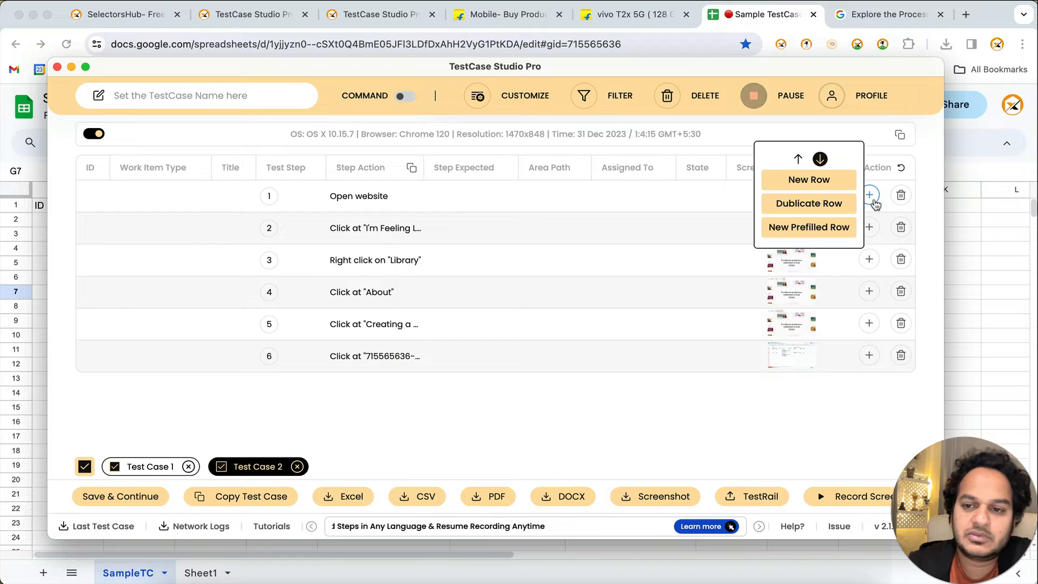
pyautogui.click(799, 159)
pyautogui.click(810, 229)
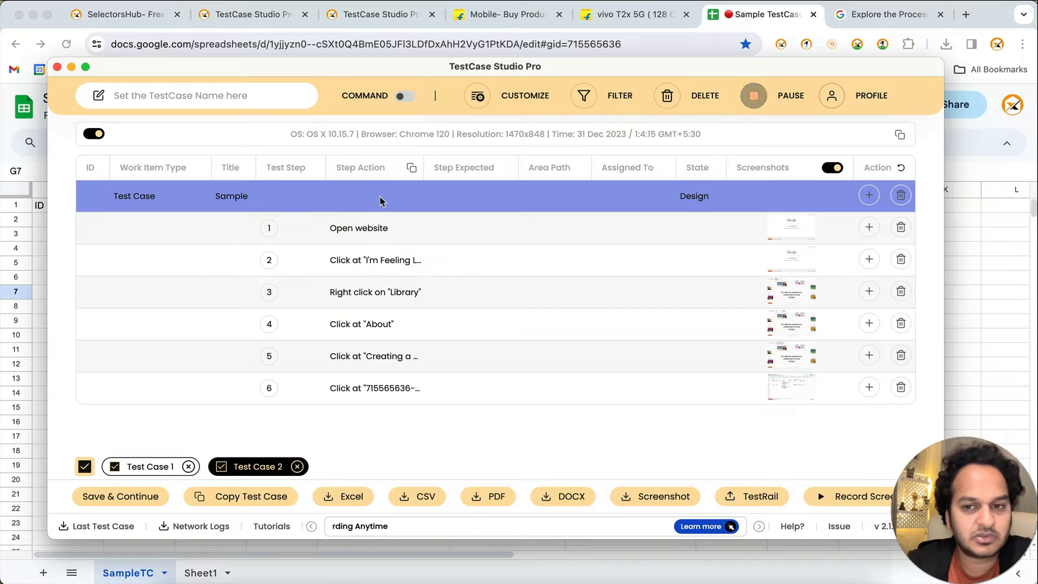
# Step: Following the template's Sample row, set the prefilled row's Area Path to ABC-456 and fill in the assignee's name
pyautogui.moveTo(696, 66); pyautogui.dragTo(703, 262)
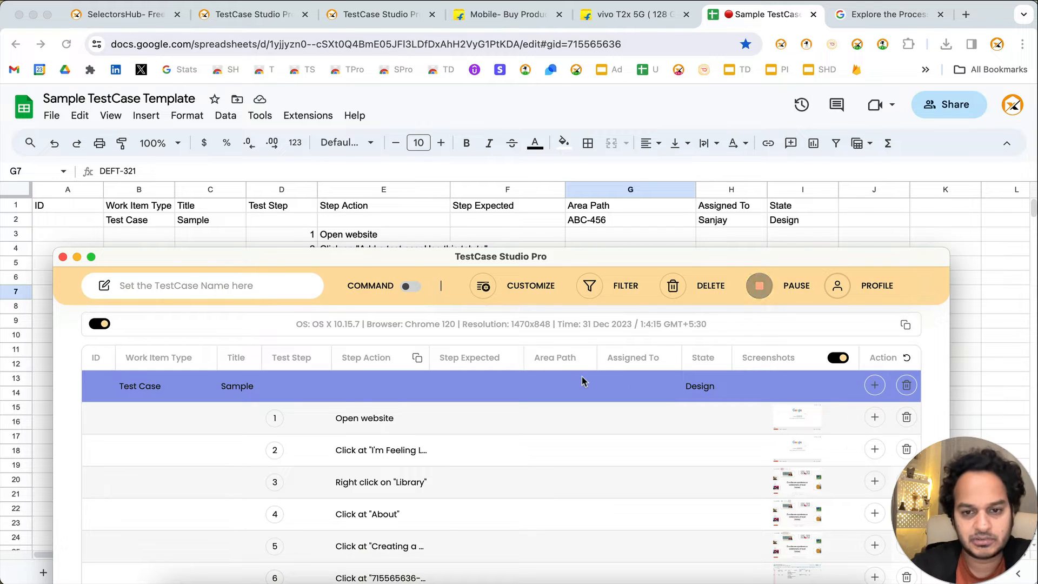
pyautogui.click(545, 386)
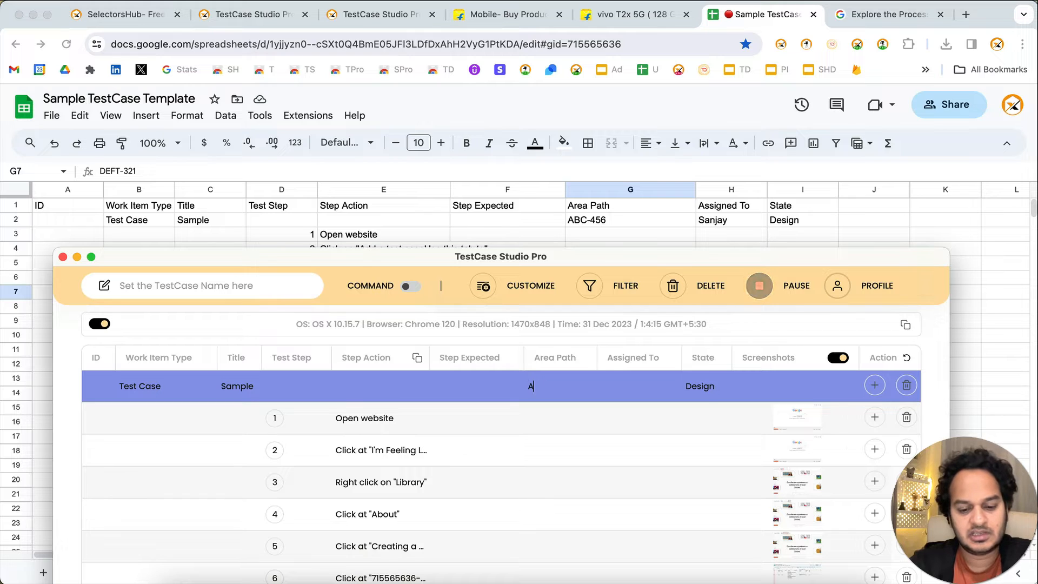
pyautogui.write('ABC-456')
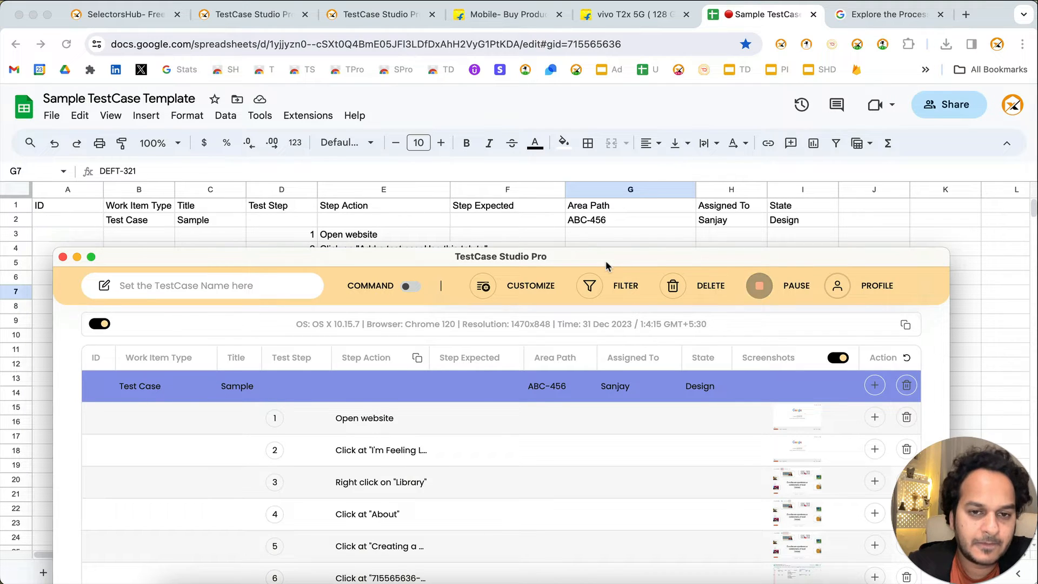
# Step: Switch to Test Case 1 and insert a new prefilled row above its first step
pyautogui.moveTo(605, 261); pyautogui.dragTo(628, 118)
pyautogui.doubleClick(187, 514)
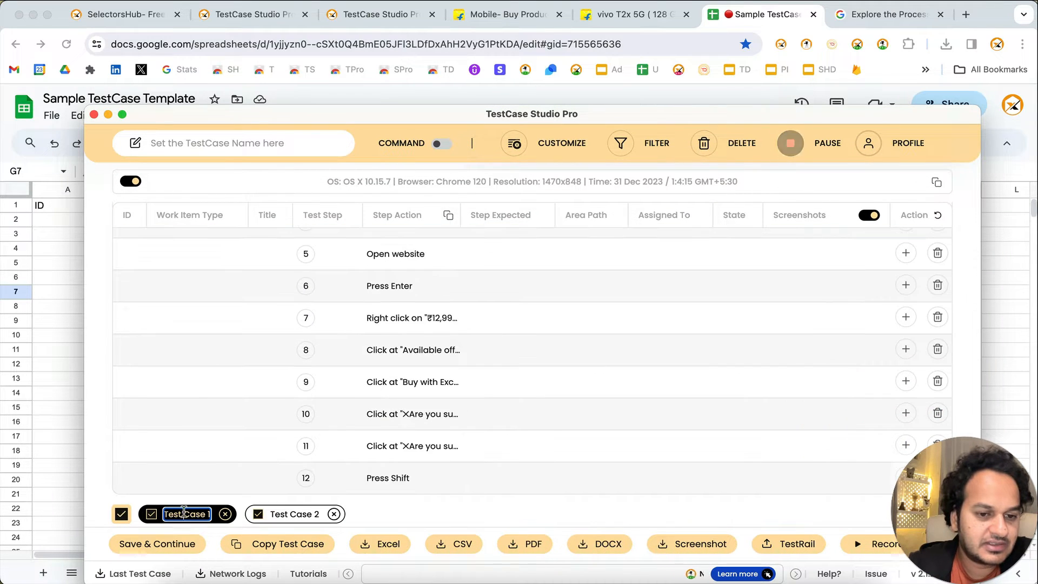
pyautogui.scroll(1, 447, 291)
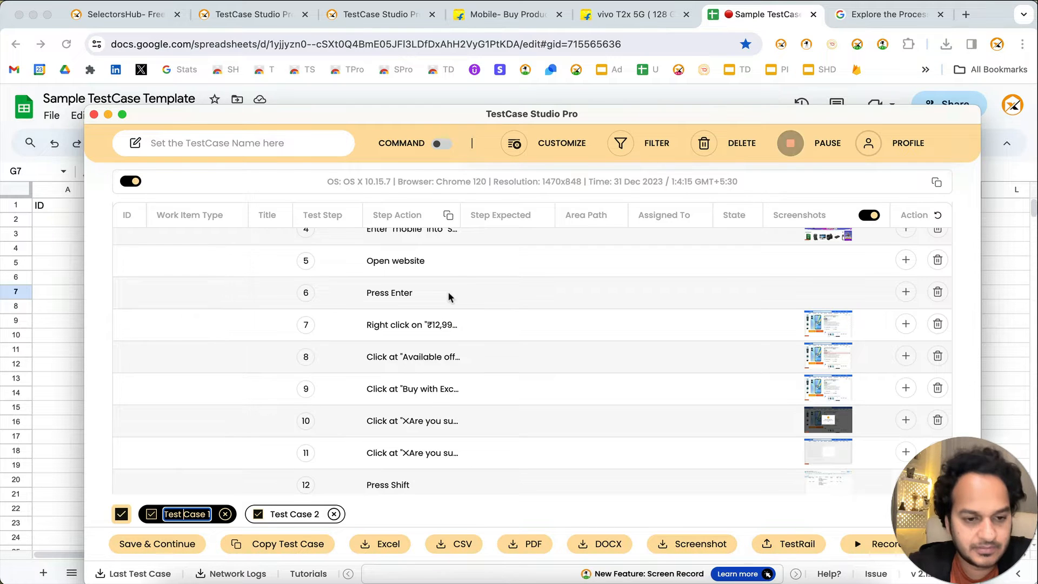
pyautogui.scroll(1, 447, 291)
pyautogui.scroll(5, 447, 295)
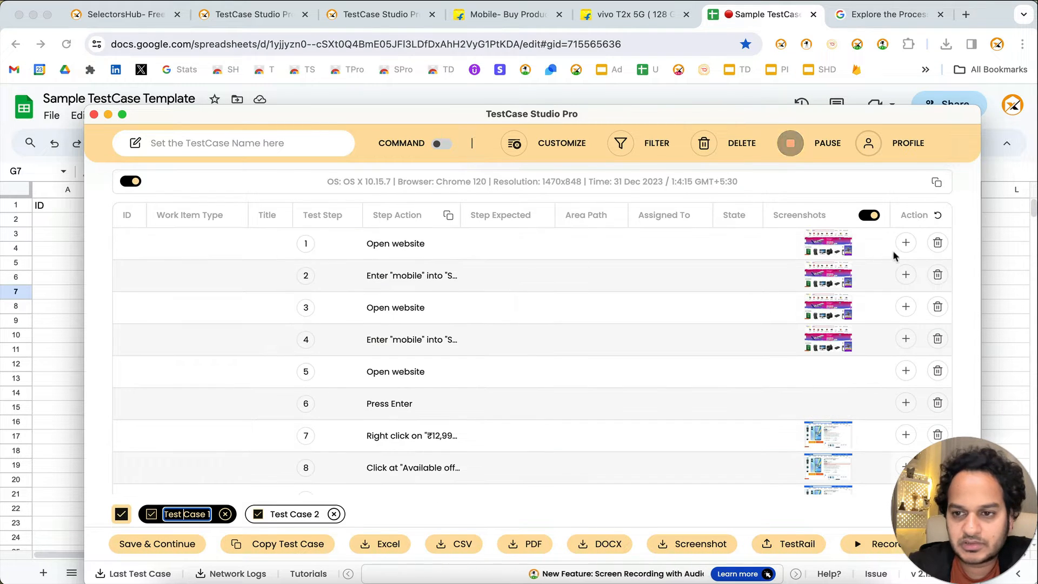
pyautogui.click(906, 243)
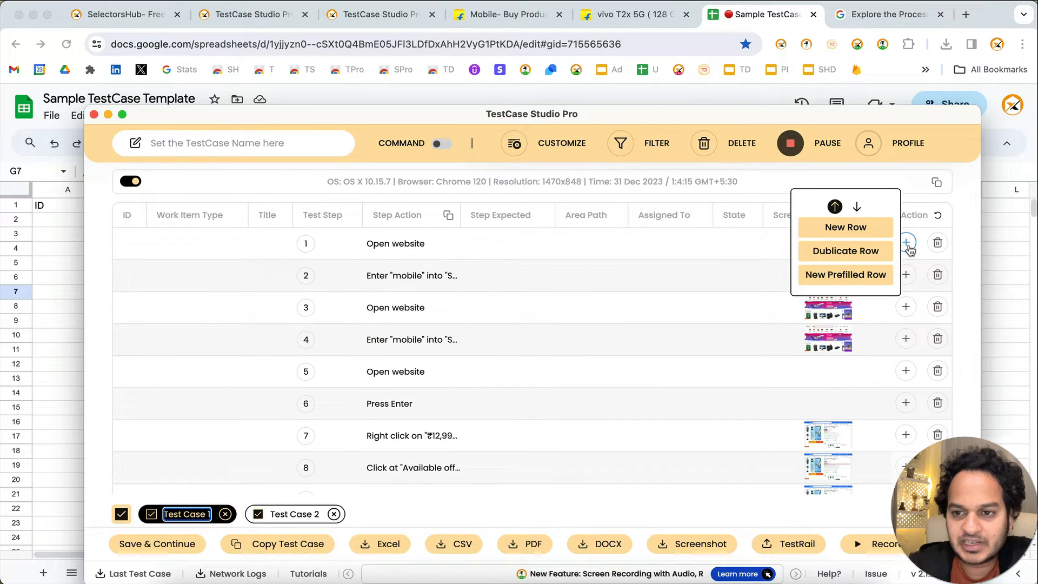
pyautogui.click(848, 274)
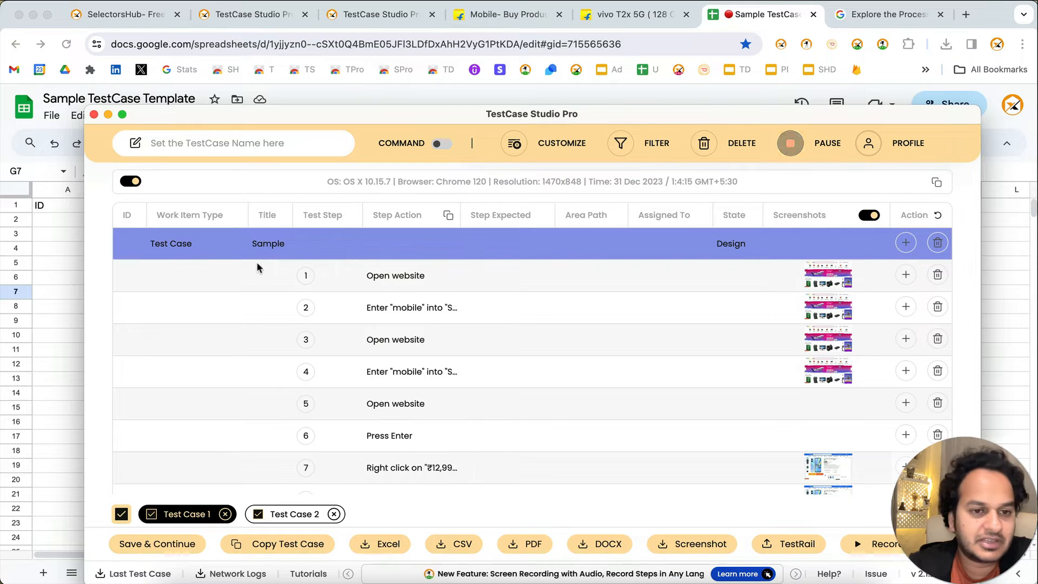
# Step: In Test Case 1's prefilled row, set Area Path to ABC-456 and enter the assignee's name from the template
pyautogui.moveTo(308, 105); pyautogui.dragTo(306, 349)
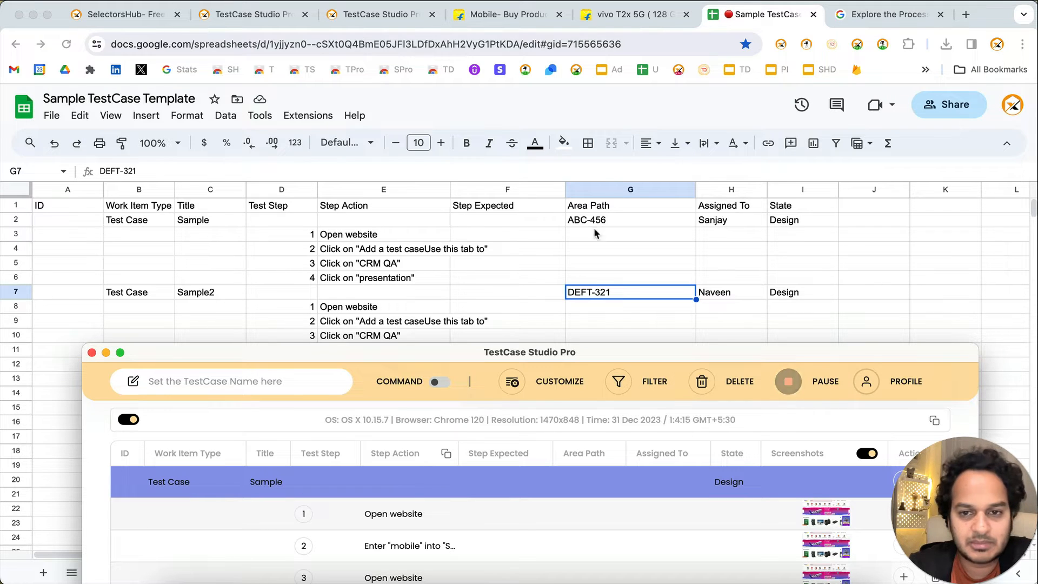
pyautogui.click(592, 488)
pyautogui.write('ABC-456')
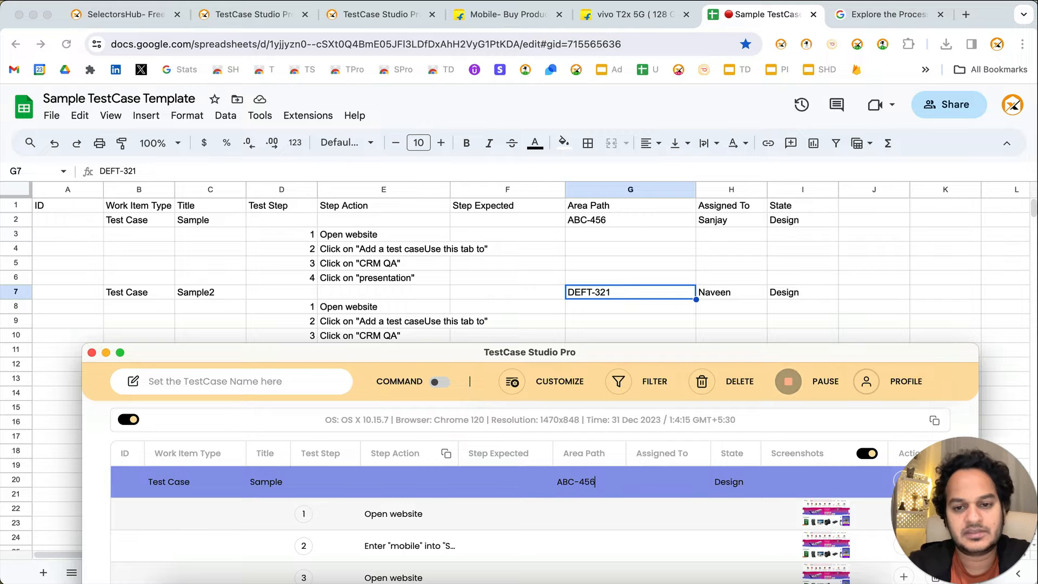
pyautogui.write('Sanjay')
# Step: Delete steps from Test Case 1, keeping only Open website, Click at "Available off...", one Click at "Are you su..." and Press Shift
pyautogui.moveTo(484, 363); pyautogui.dragTo(497, 216)
pyautogui.scroll(-5, 258, 349)
pyautogui.scroll(2, 555, 437)
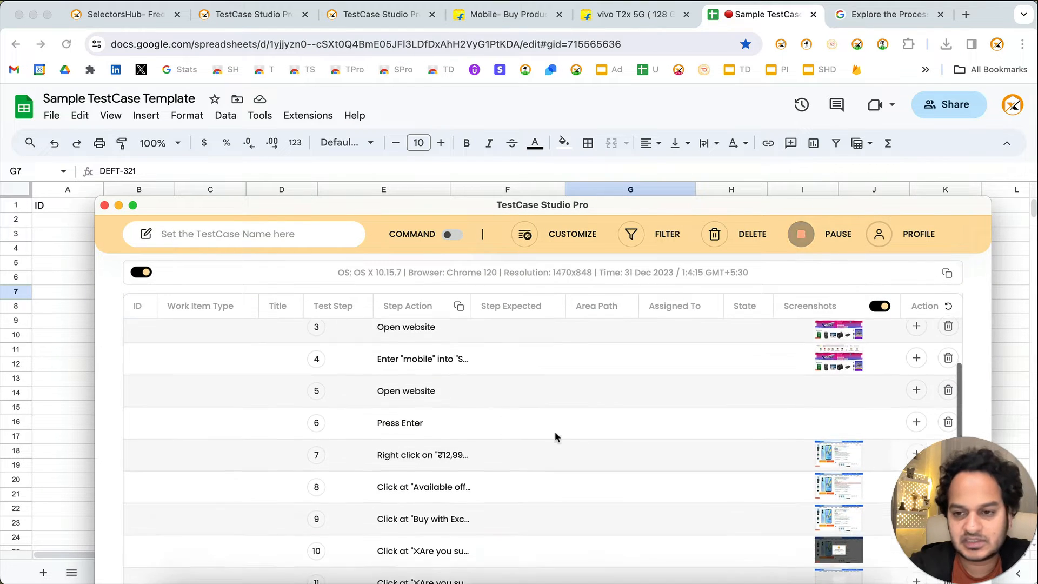
pyautogui.doubleClick(949, 396)
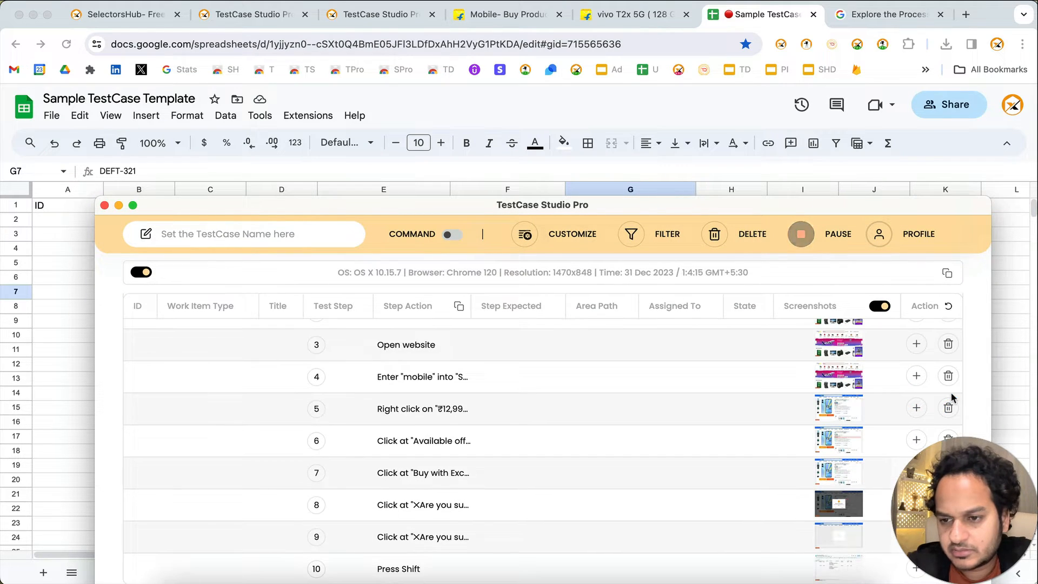
pyautogui.click(951, 410)
pyautogui.click(951, 409)
pyautogui.click(951, 409)
pyautogui.click(951, 409)
pyautogui.click(951, 426)
pyautogui.click(950, 430)
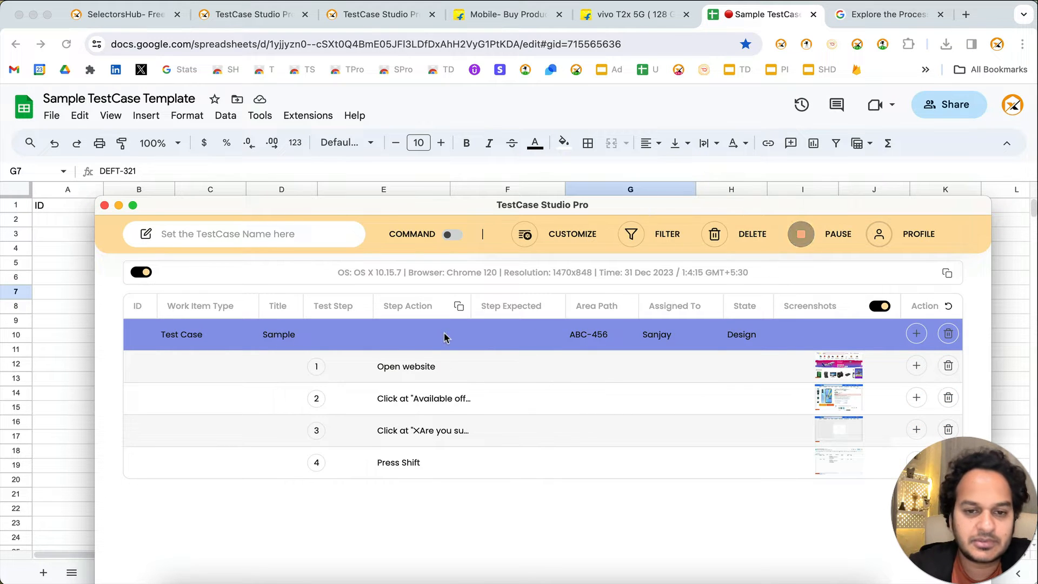
# Step: Switch to Test Case 2 and change the Title in its prefilled row to Sample2
pyautogui.moveTo(422, 203); pyautogui.dragTo(426, 109)
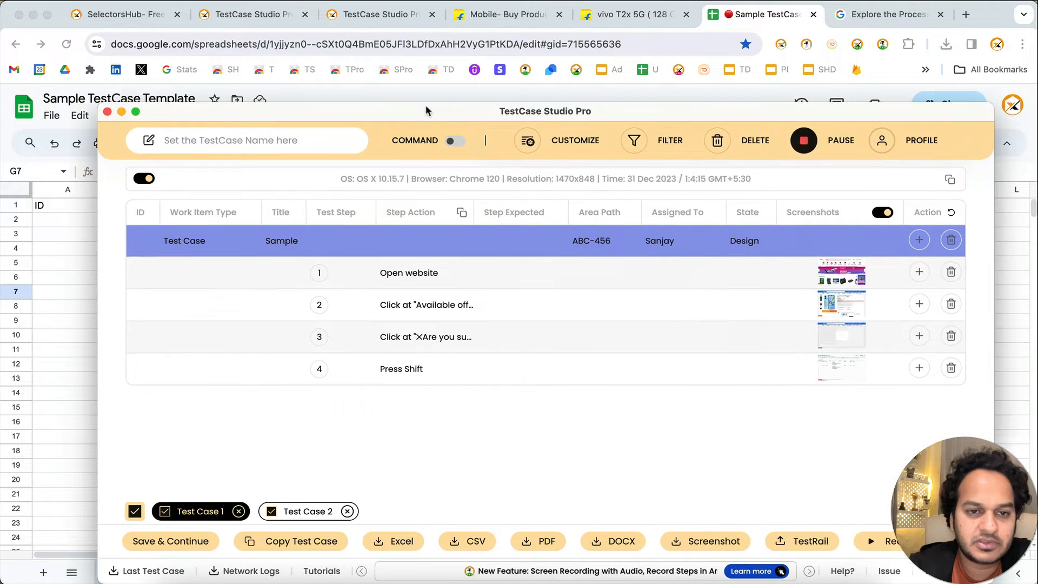
pyautogui.click(301, 512)
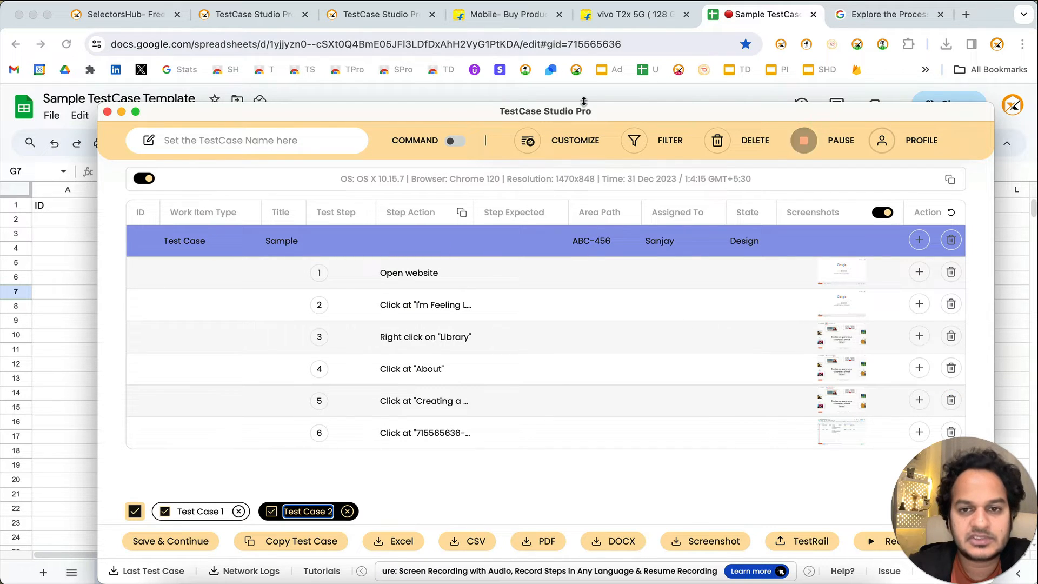
pyautogui.moveTo(604, 111); pyautogui.dragTo(566, 311)
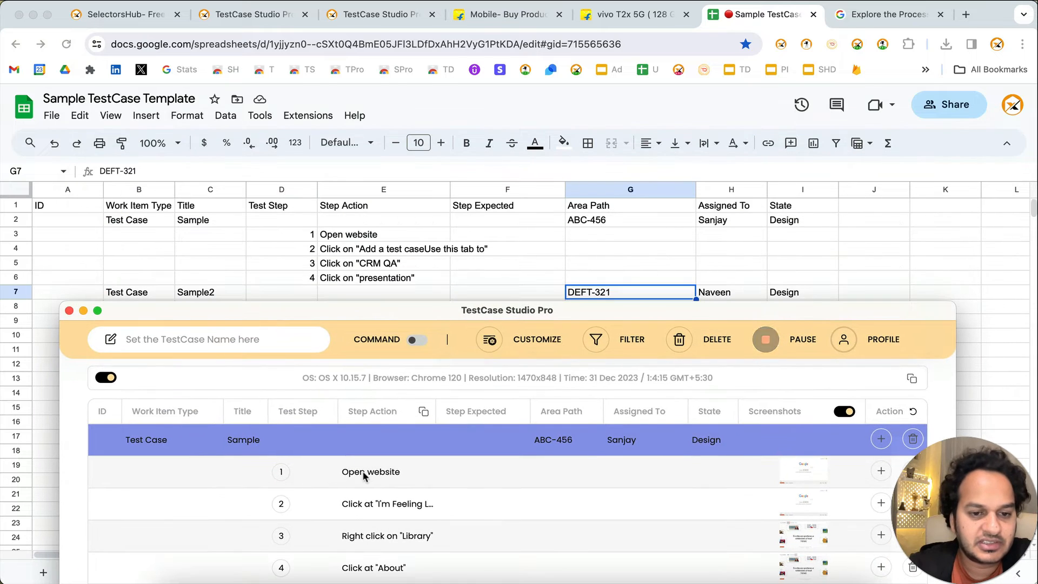
pyautogui.click(261, 440)
pyautogui.write('2')
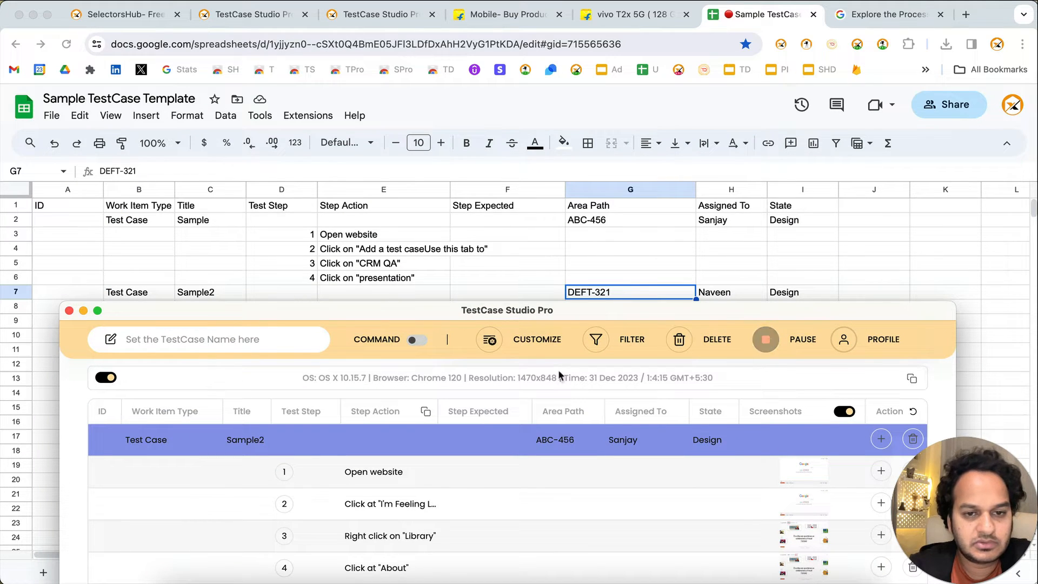
# Step: Set the Sample2 row's Area Path to DEFT-321 and replace the assignee with the name from the template
pyautogui.doubleClick(542, 441)
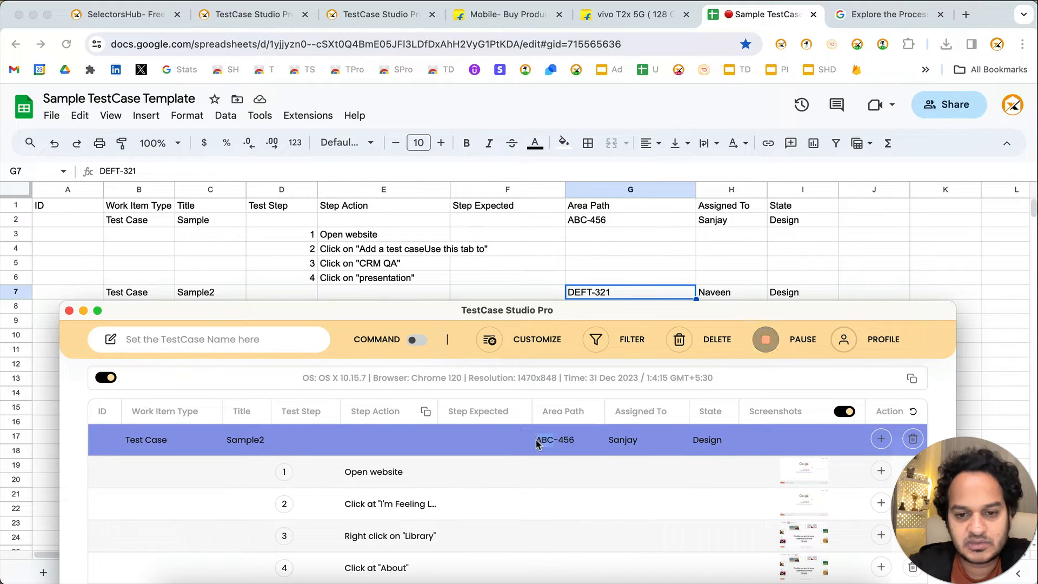
pyautogui.write('DEFT')
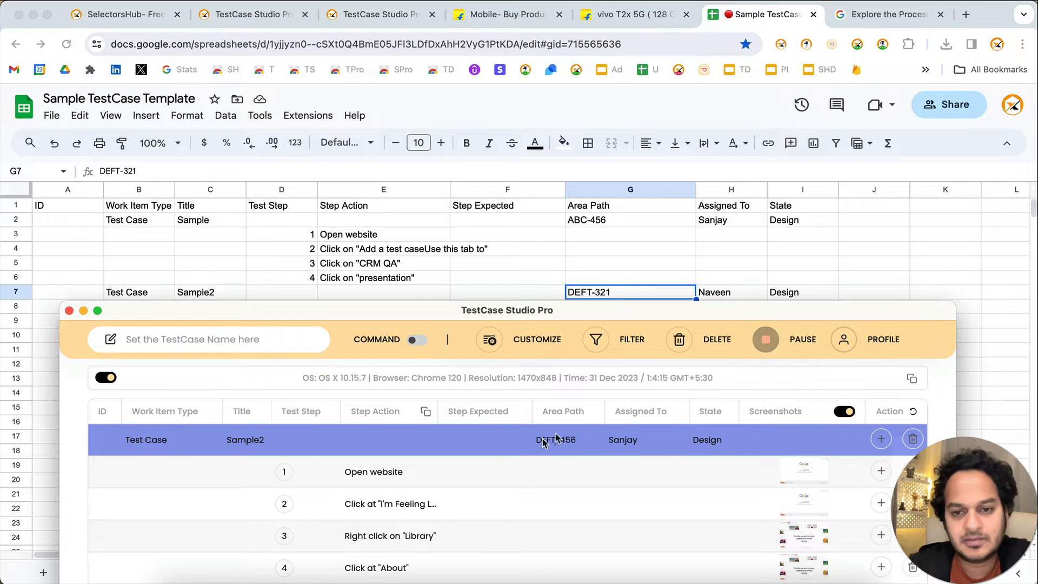
pyautogui.doubleClick(569, 440)
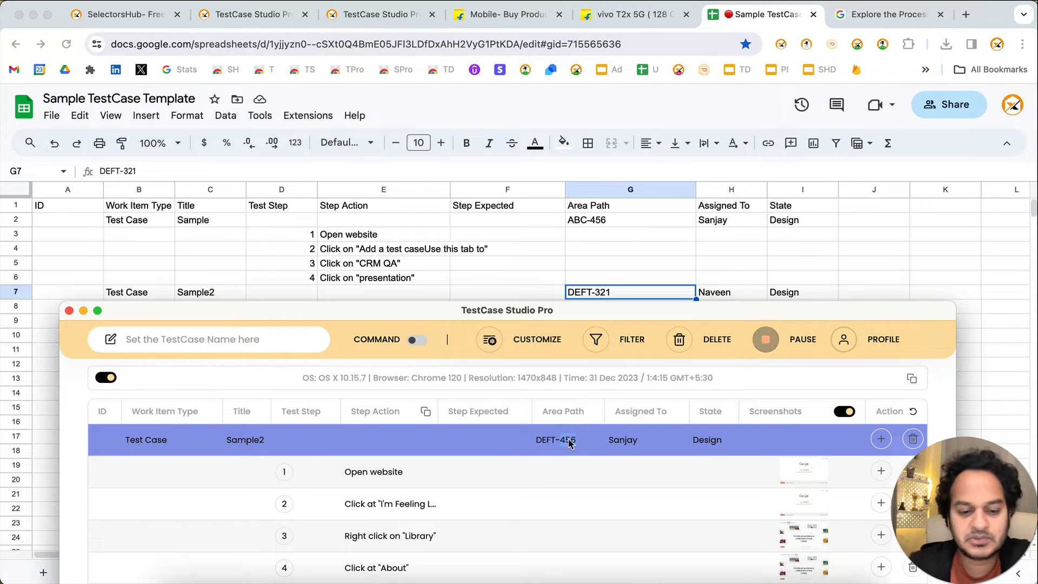
pyautogui.write('#')
pyautogui.press('BackSpace')
pyautogui.write('321')
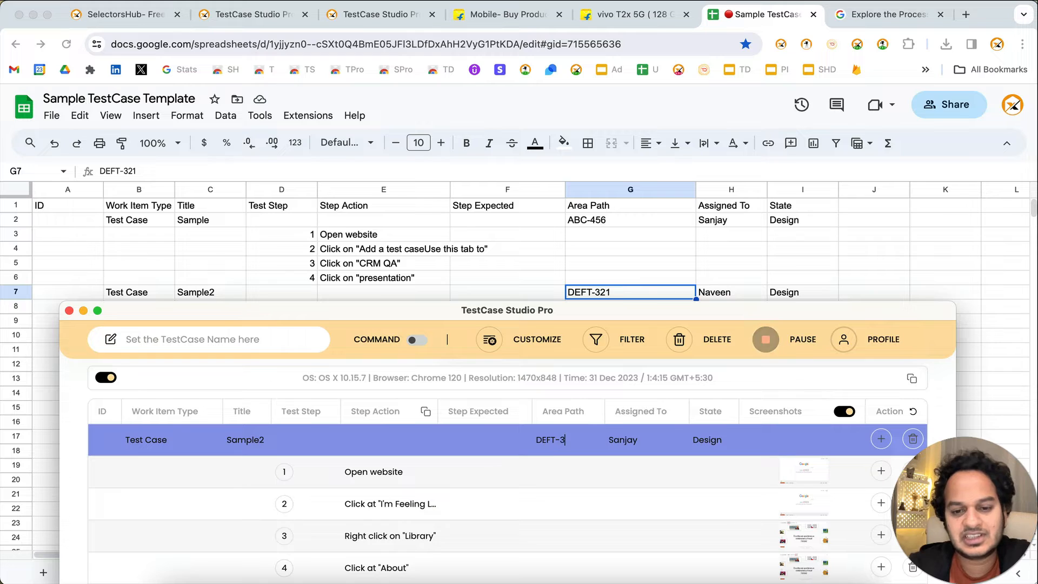
pyautogui.doubleClick(623, 440)
pyautogui.write('Naveen')
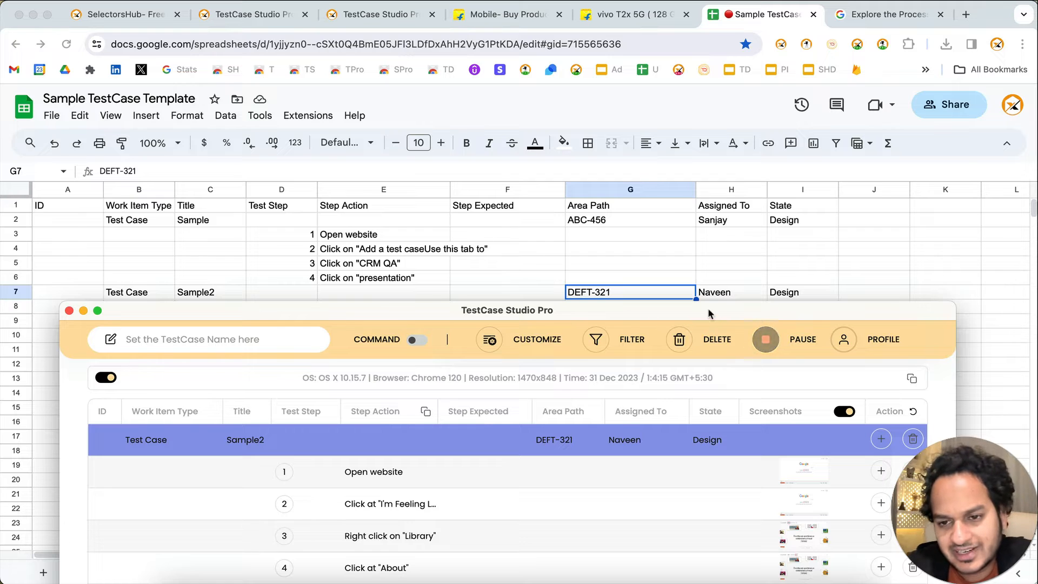
# Step: Export both test cases as CSV and show the downloaded file in its folder
pyautogui.moveTo(708, 308); pyautogui.dragTo(734, 141)
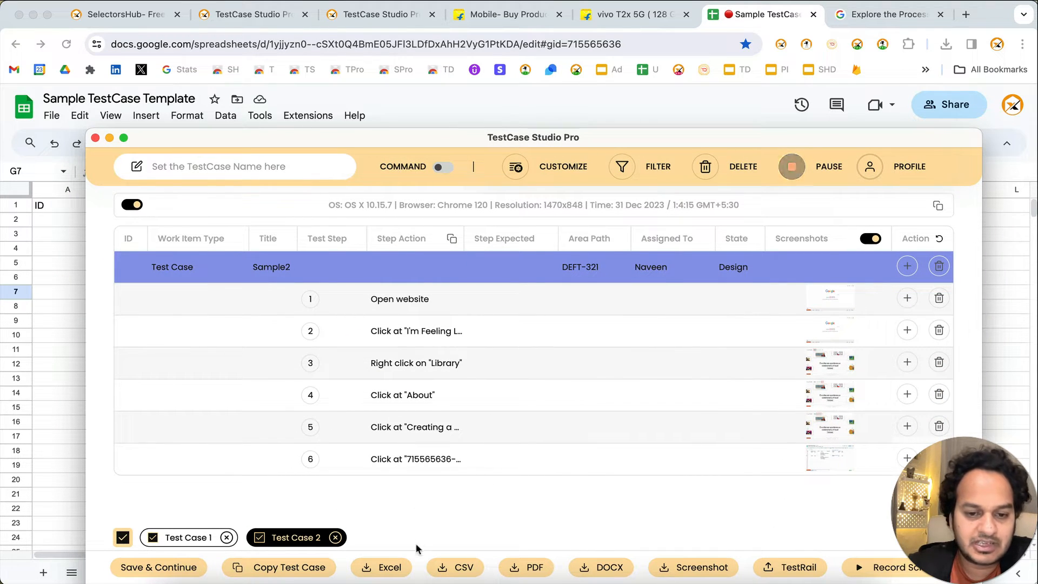
pyautogui.click(448, 565)
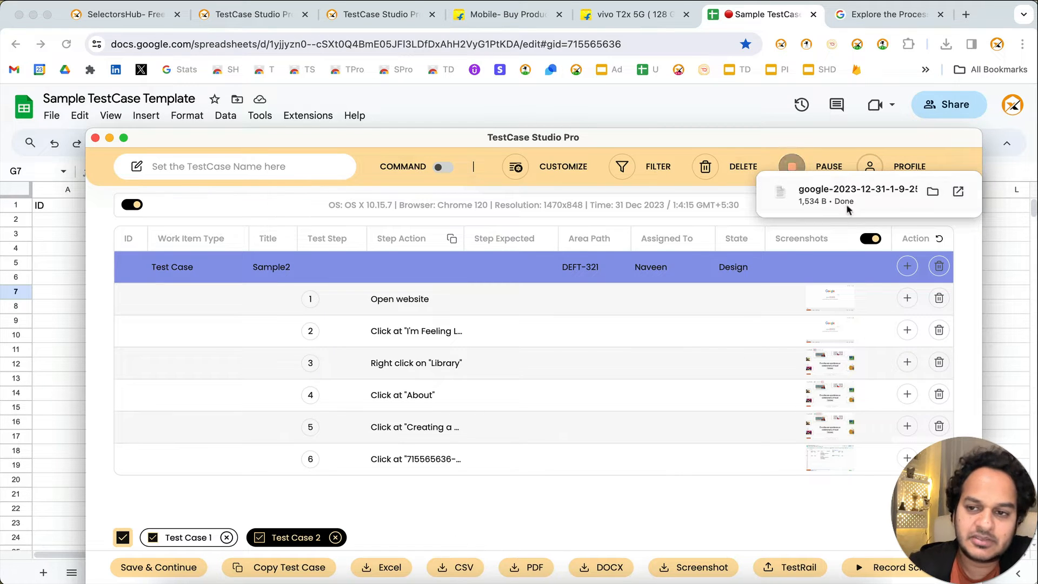
pyautogui.click(932, 192)
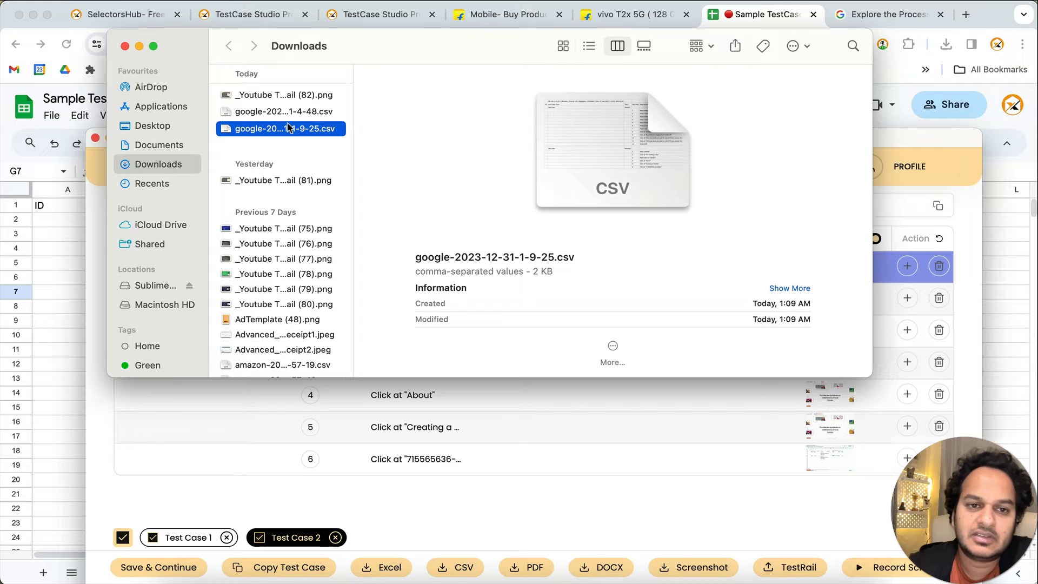
pyautogui.rightClick(291, 131)
pyautogui.moveTo(475, 154)
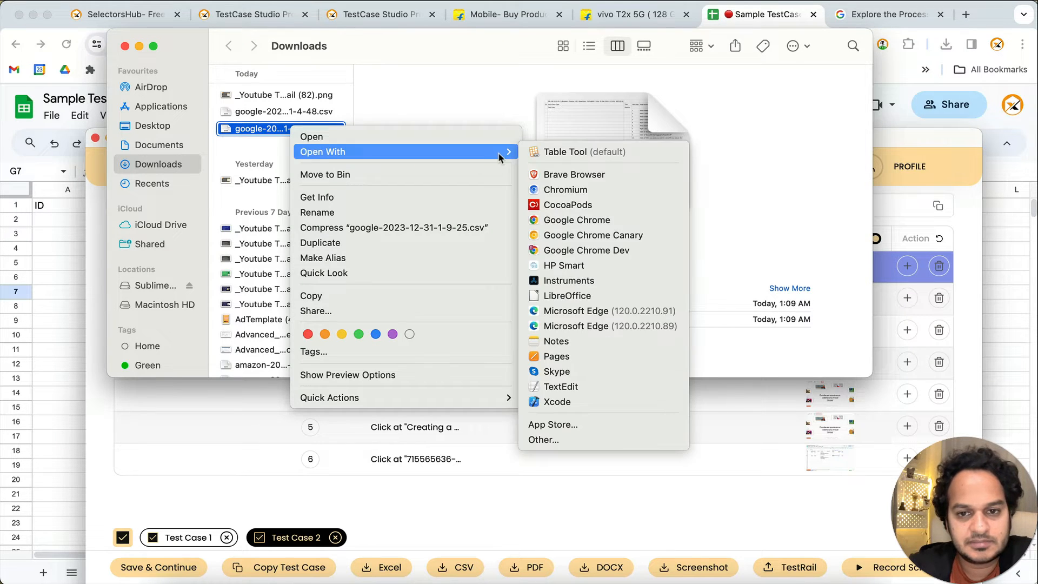
pyautogui.click(585, 296)
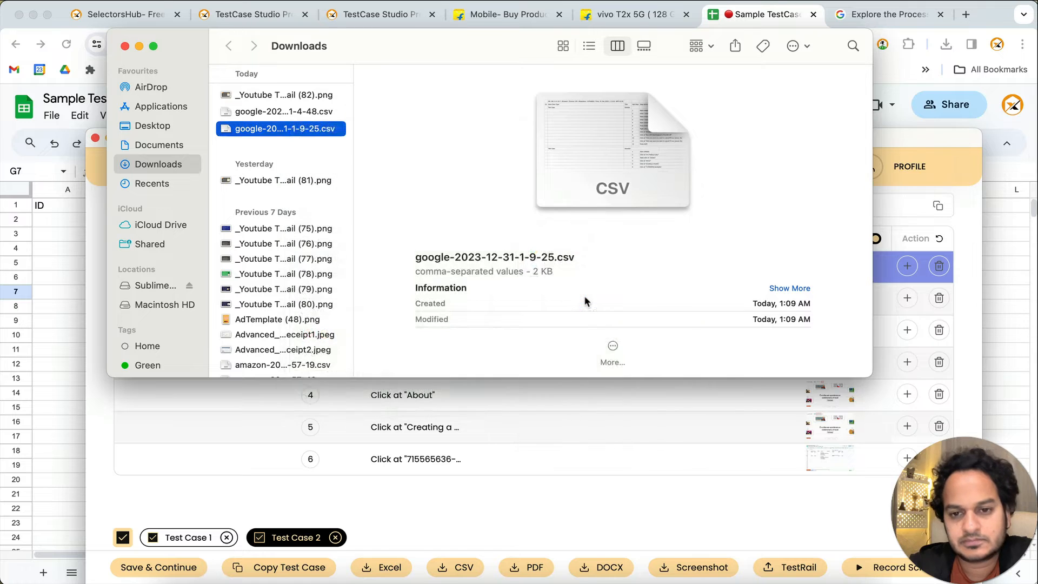
pyautogui.click(664, 537)
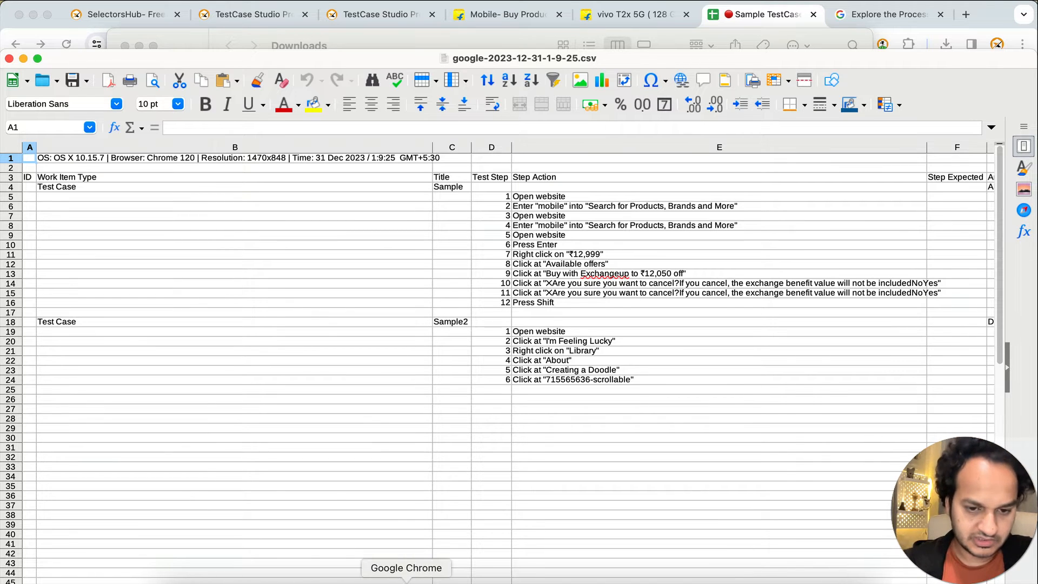
# Step: Compare the exported CSV's columns and prefilled rows with the Sample TestCase Template spreadsheet in Chrome
pyautogui.click(406, 578)
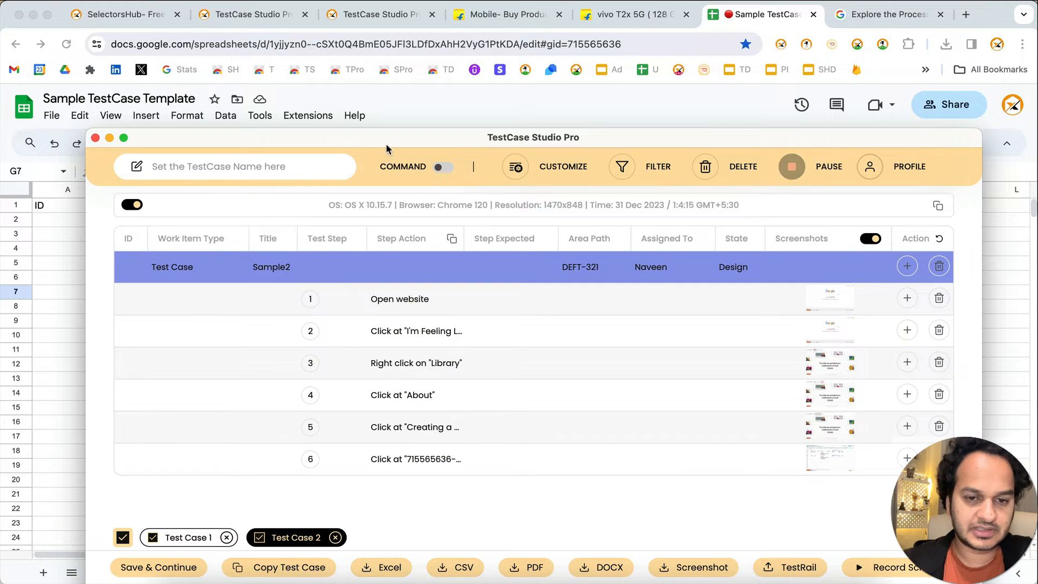
pyautogui.moveTo(386, 143); pyautogui.dragTo(414, 494)
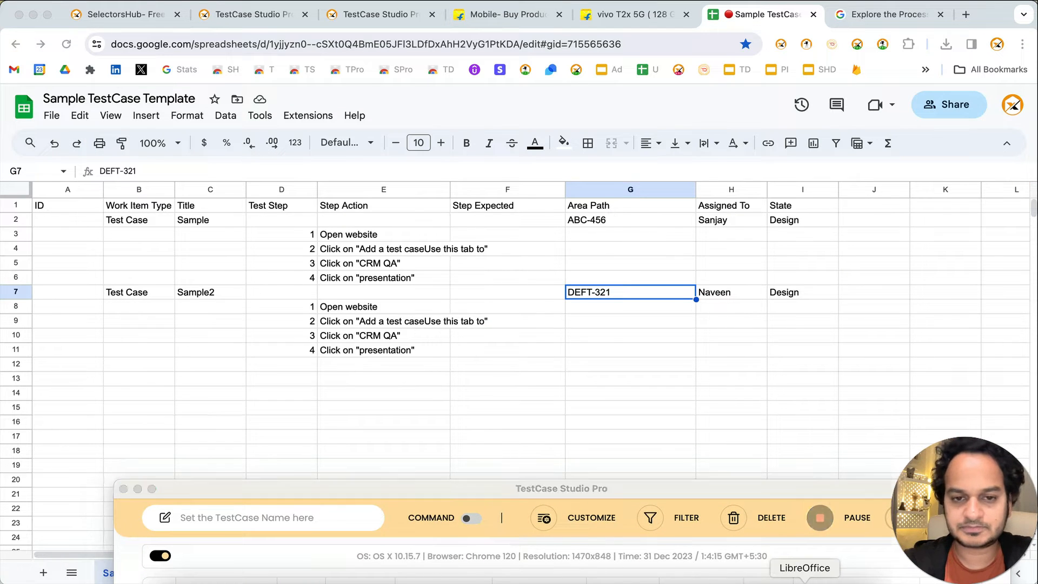
pyautogui.click(1000, 579)
pyautogui.moveTo(459, 58); pyautogui.dragTo(458, 272)
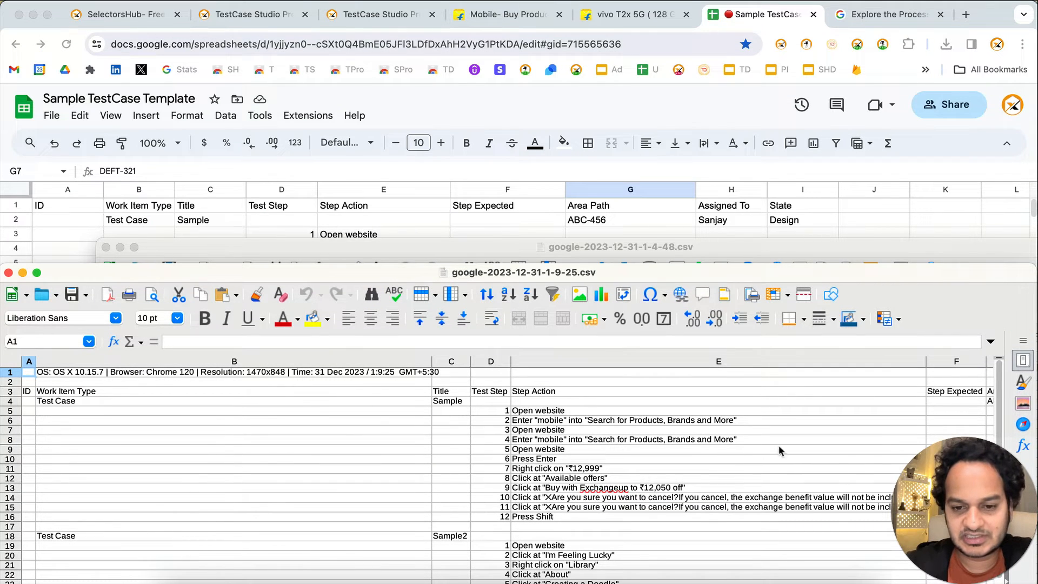
pyautogui.moveTo(687, 271); pyautogui.dragTo(685, 123)
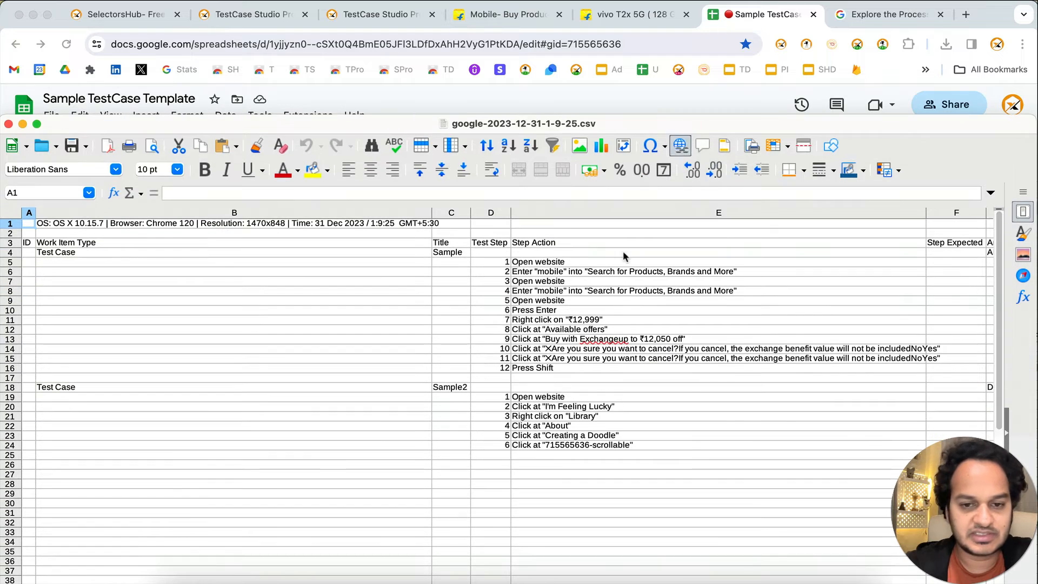
pyautogui.hscroll(10, 643, 434)
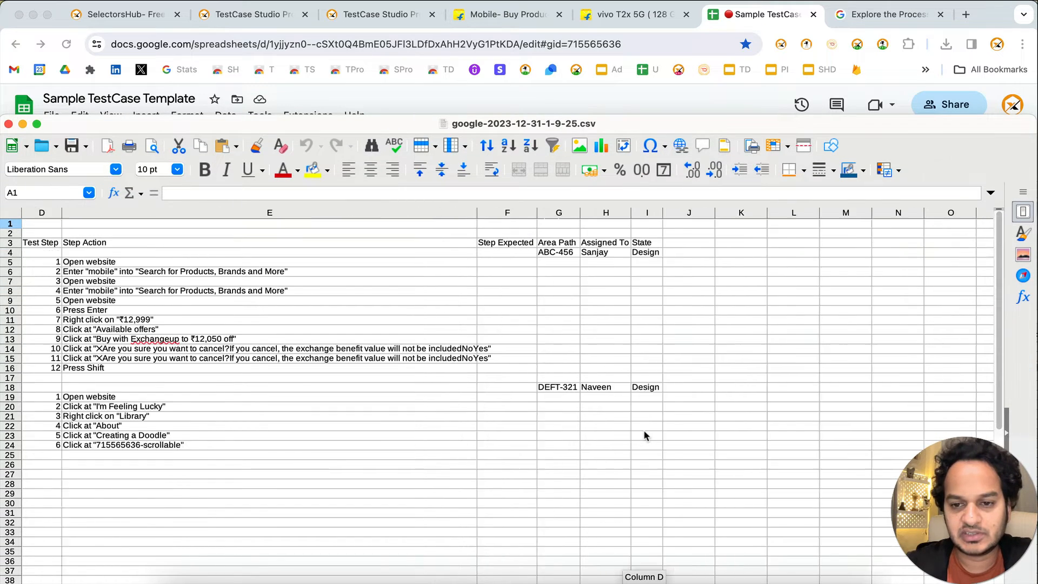
pyautogui.hscroll(-10, 643, 434)
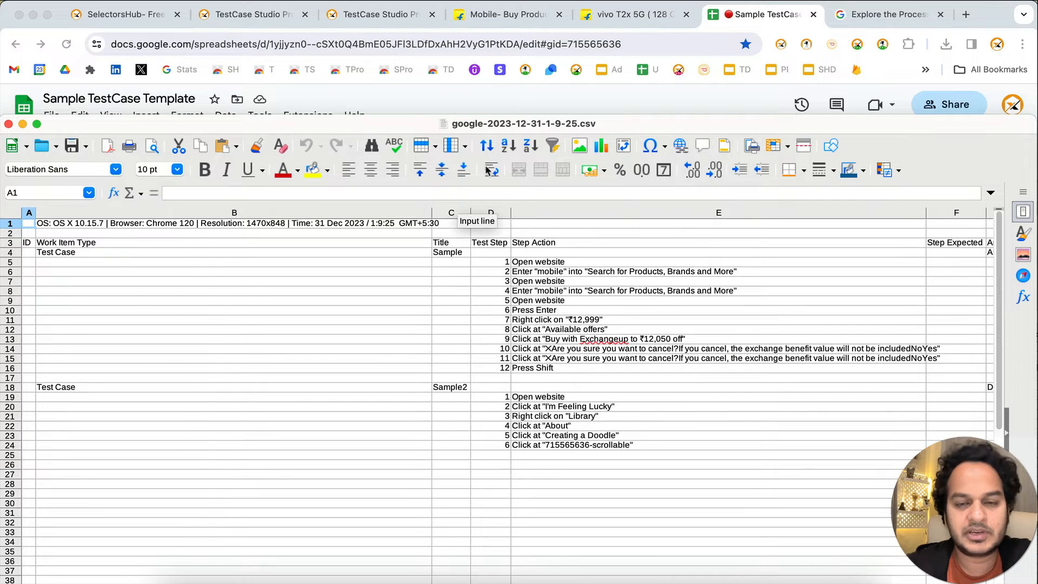
pyautogui.click(643, 110)
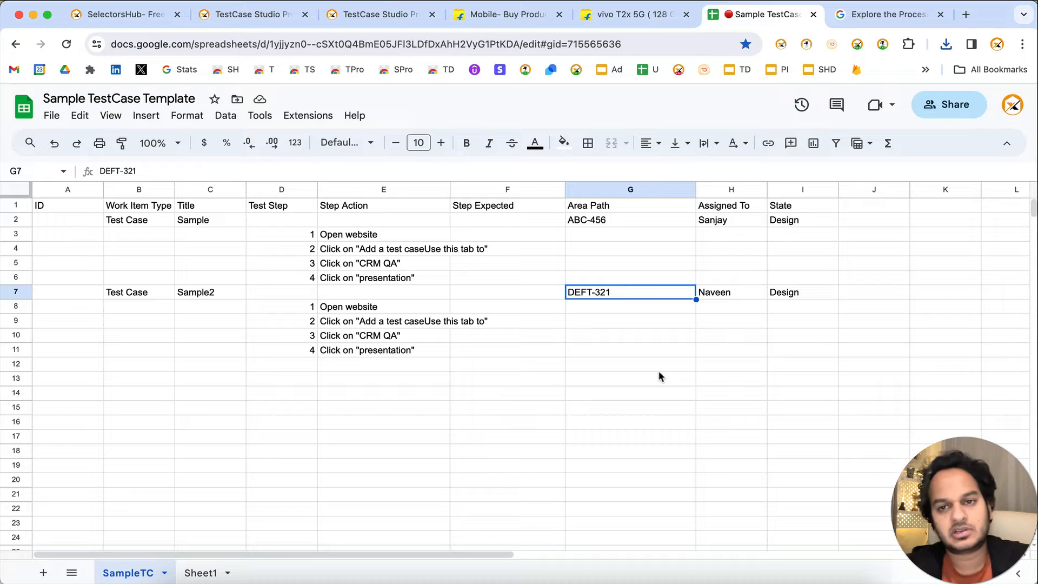
# Step: Bring TestCase Studio Pro forward over the template and select the system-information line in the exported CSV in LibreOffice
pyautogui.press('super+grave')
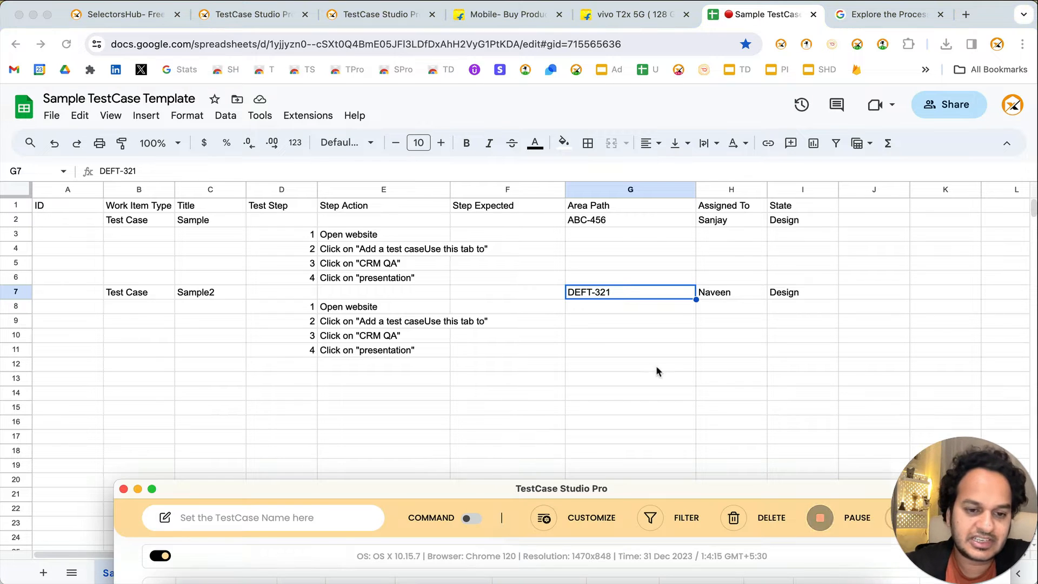
pyautogui.moveTo(566, 490); pyautogui.dragTo(512, 111)
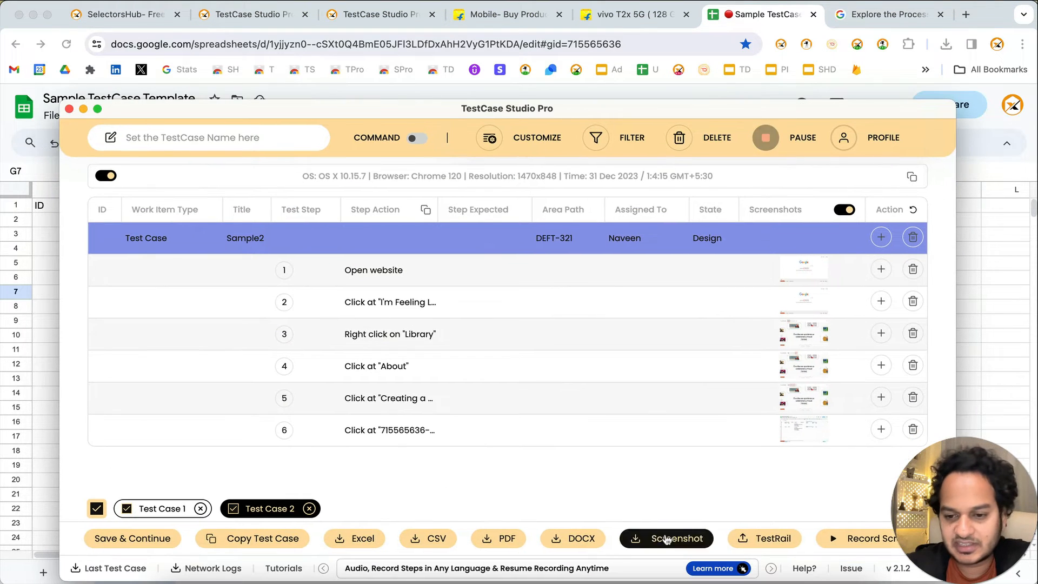
pyautogui.click(805, 581)
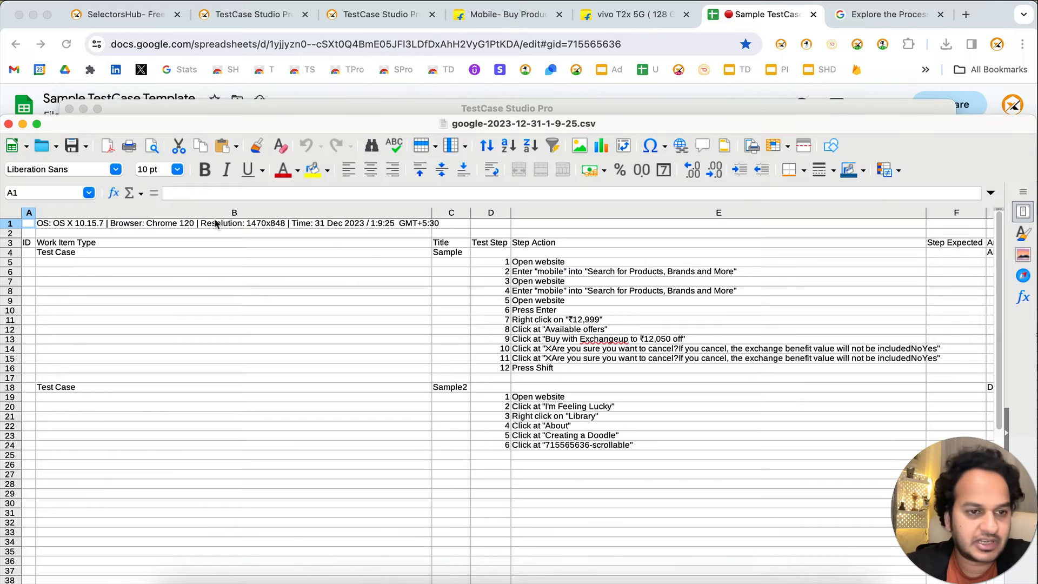
pyautogui.click(80, 227)
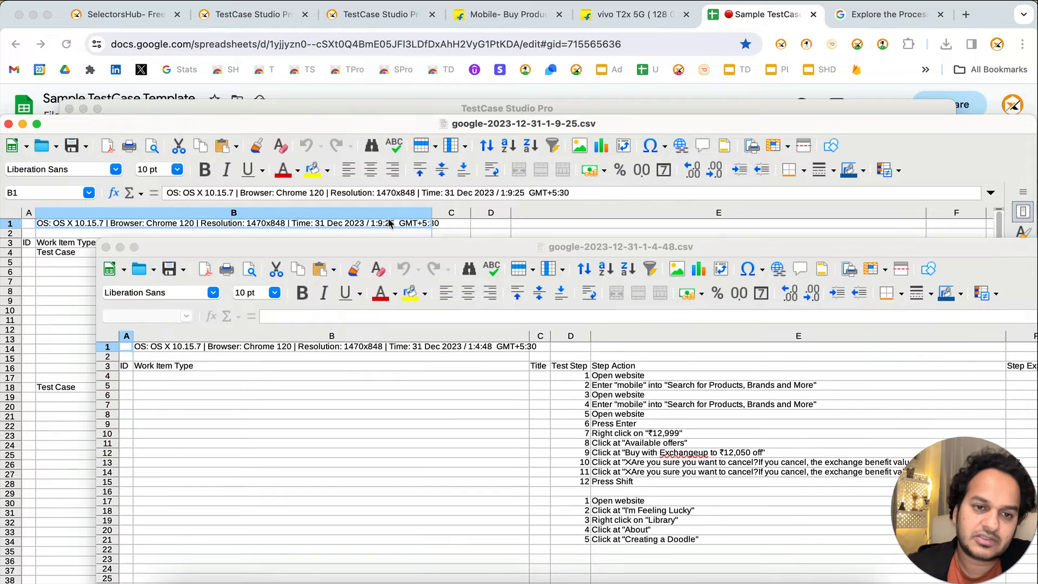
# Step: Switch back to TestCase Studio Pro and turn the downloading of system information off and on again
pyautogui.press('super+Tab')
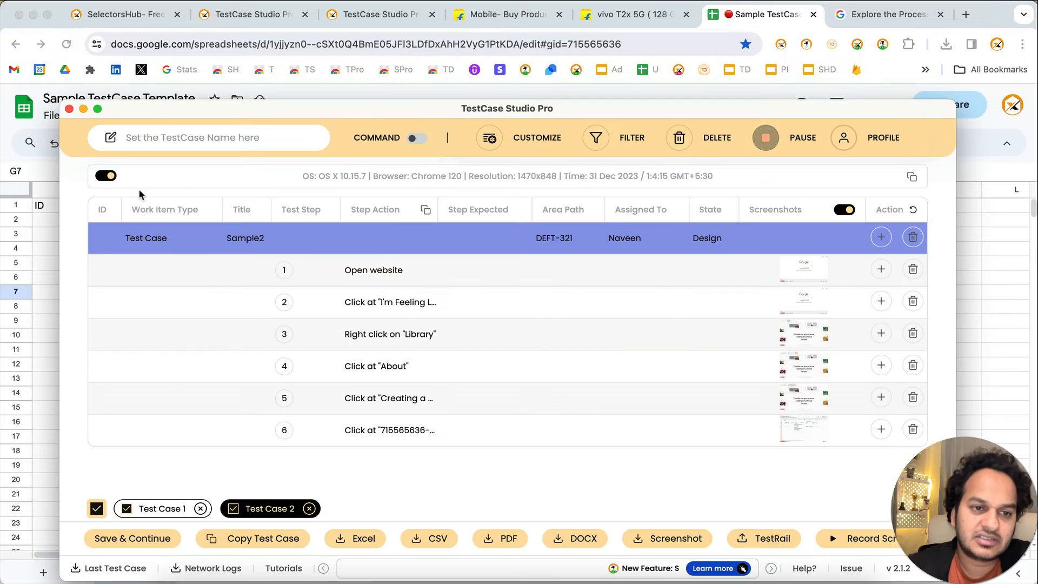
pyautogui.click(105, 177)
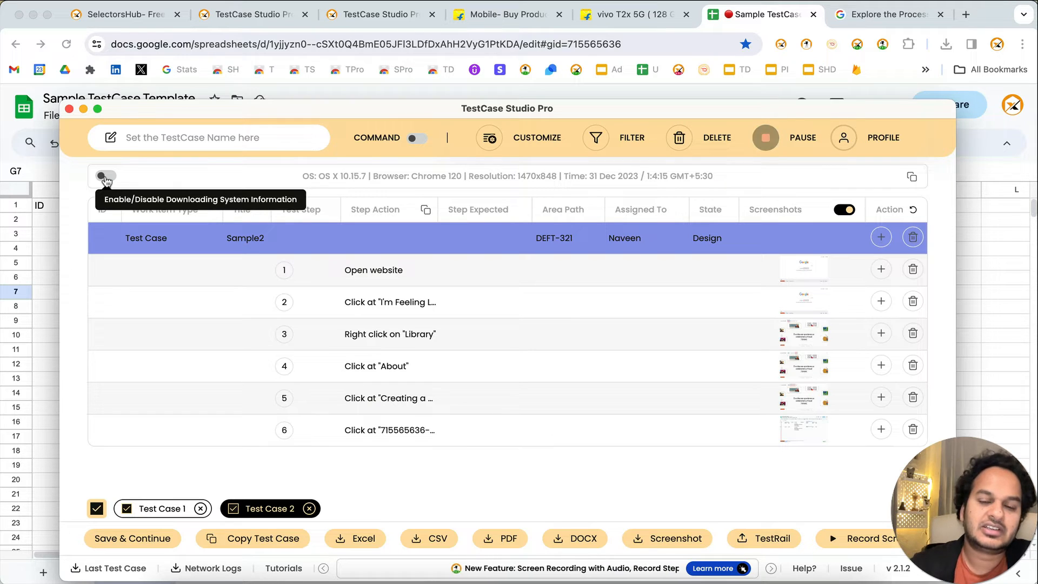
pyautogui.click(106, 176)
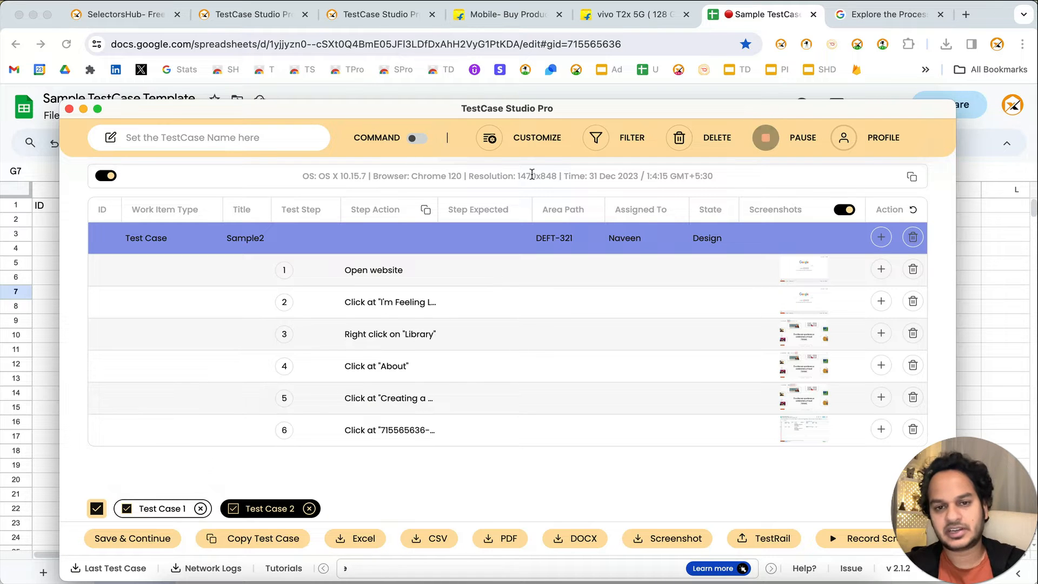
pyautogui.click(530, 138)
pyautogui.click(530, 139)
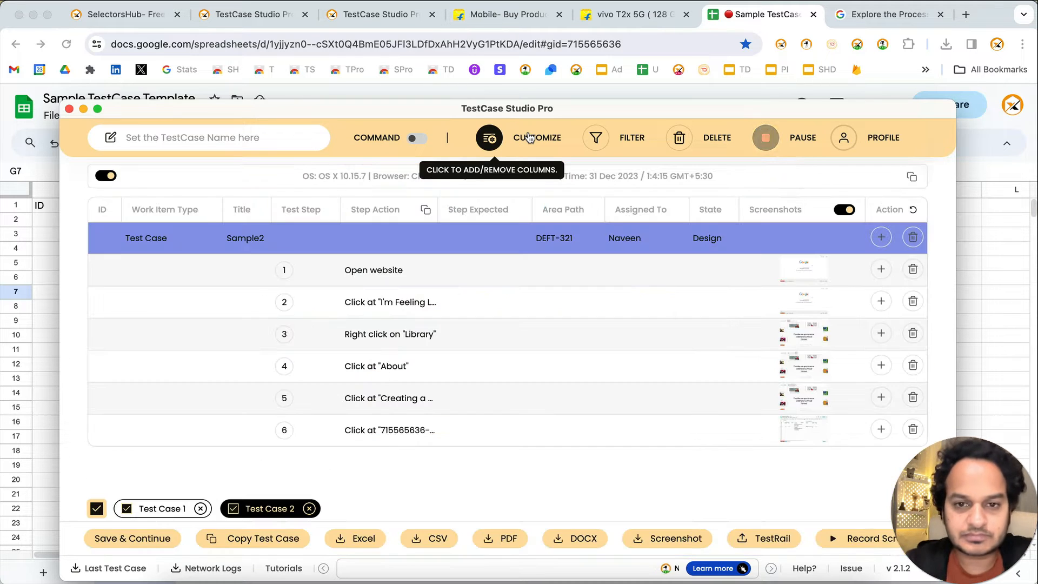
# Step: Check Multi Test Case Recording on the plans page and save the current recording to continue with Test Case 3
pyautogui.click(274, 16)
pyautogui.click(378, 15)
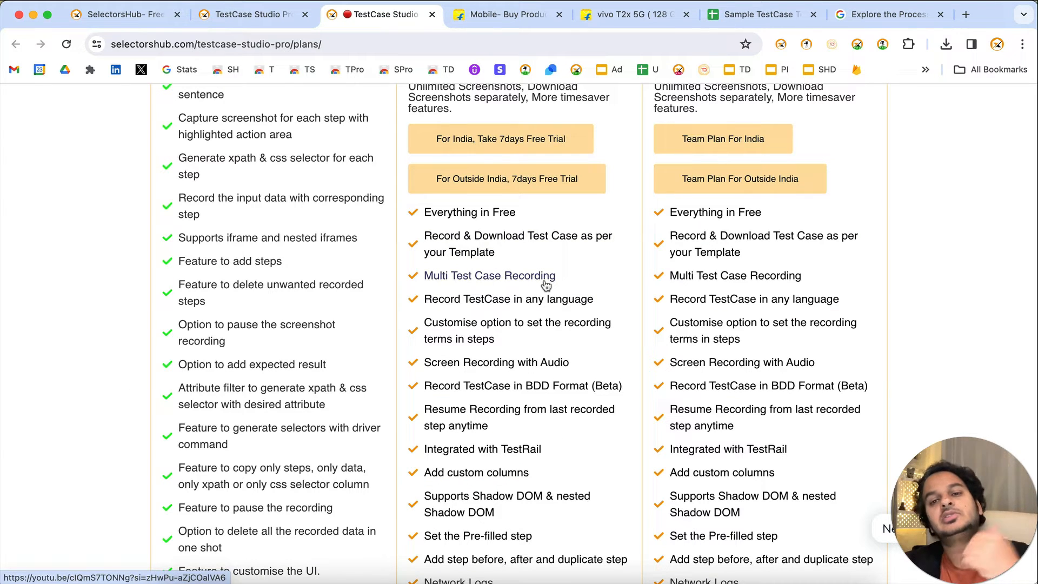
pyautogui.press('super+grave')
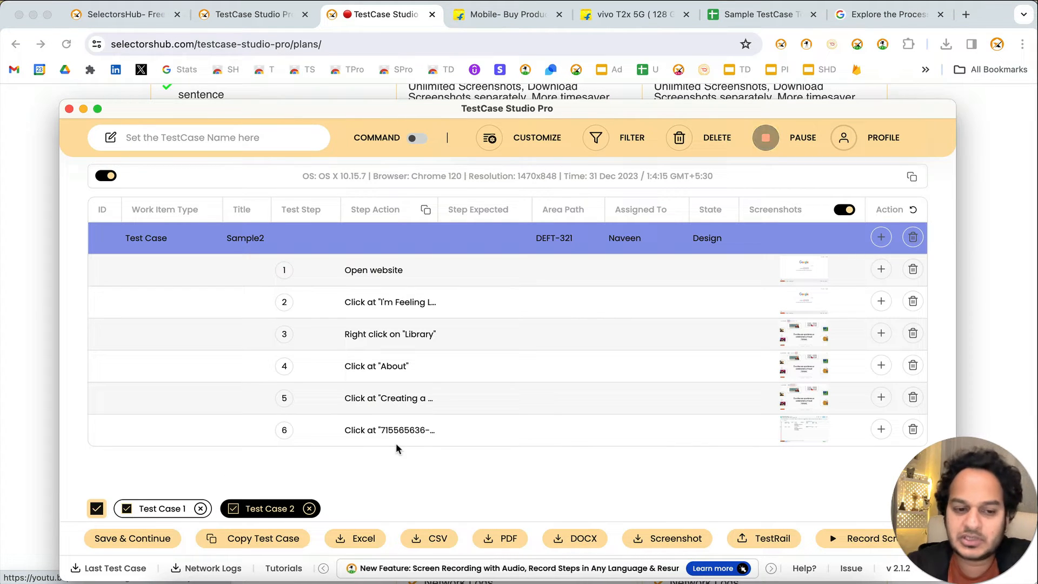
pyautogui.moveTo(391, 113); pyautogui.dragTo(395, 60)
pyautogui.click(137, 485)
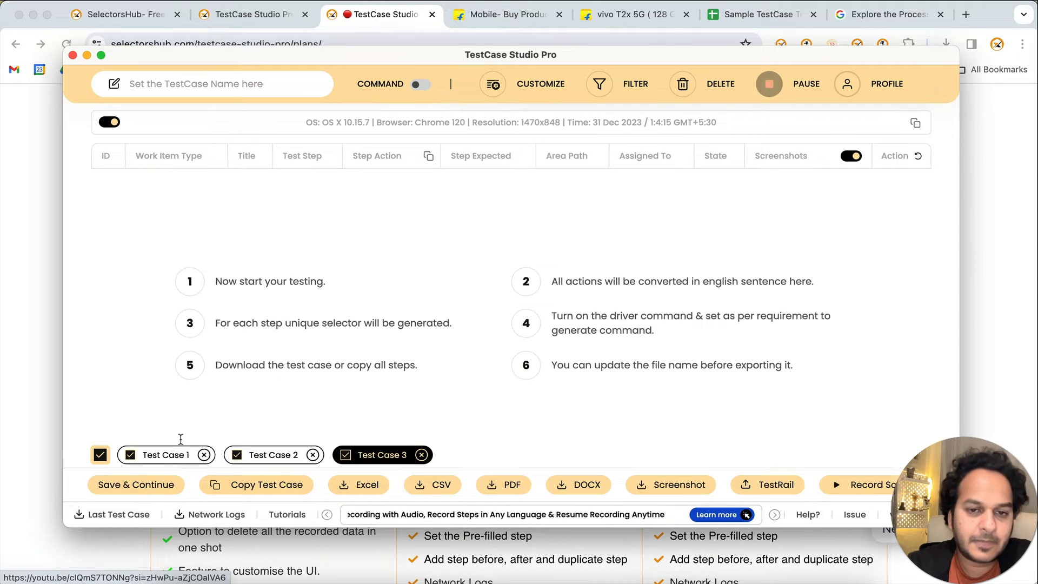
# Step: Record Test Case 3 on myntra.com in a new tab by searching for testhit and expanding the Size filter
pyautogui.click(1004, 203)
pyautogui.click(967, 17)
pyautogui.write('myntra')
pyautogui.press('Return')
pyautogui.click(607, 109)
pyautogui.write('testhit')
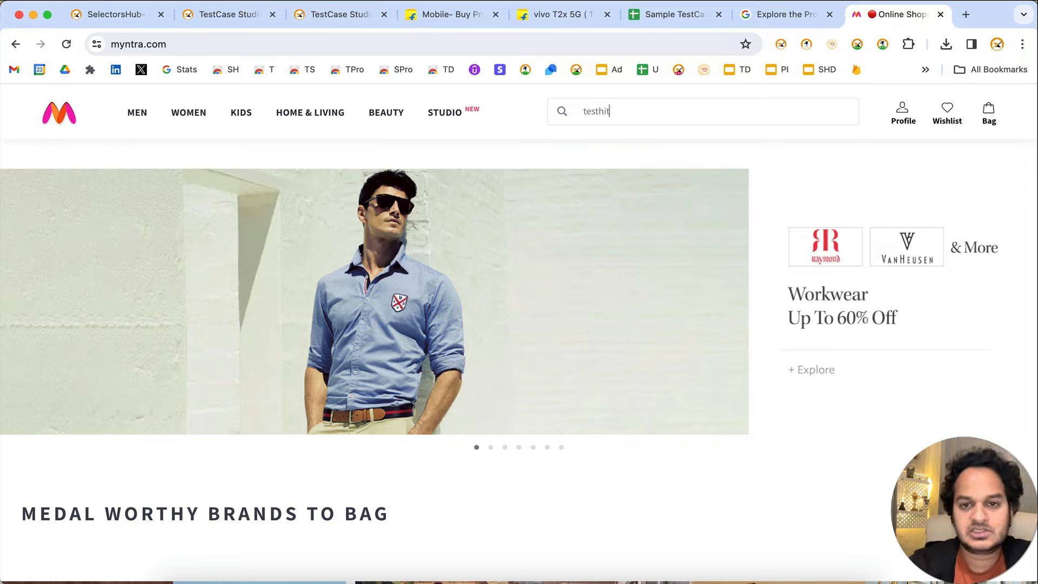
pyautogui.press('Return')
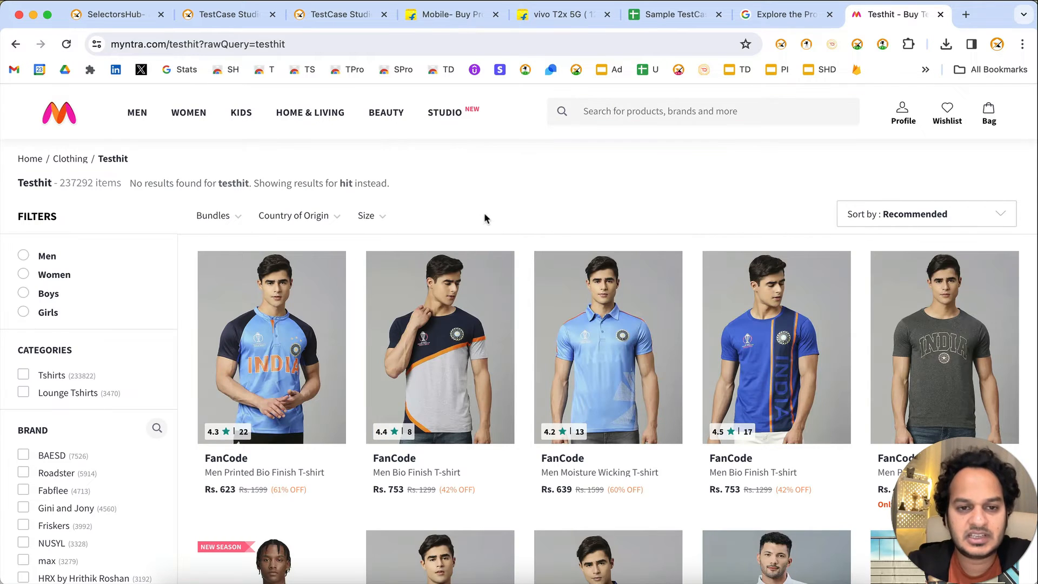
pyautogui.click(368, 216)
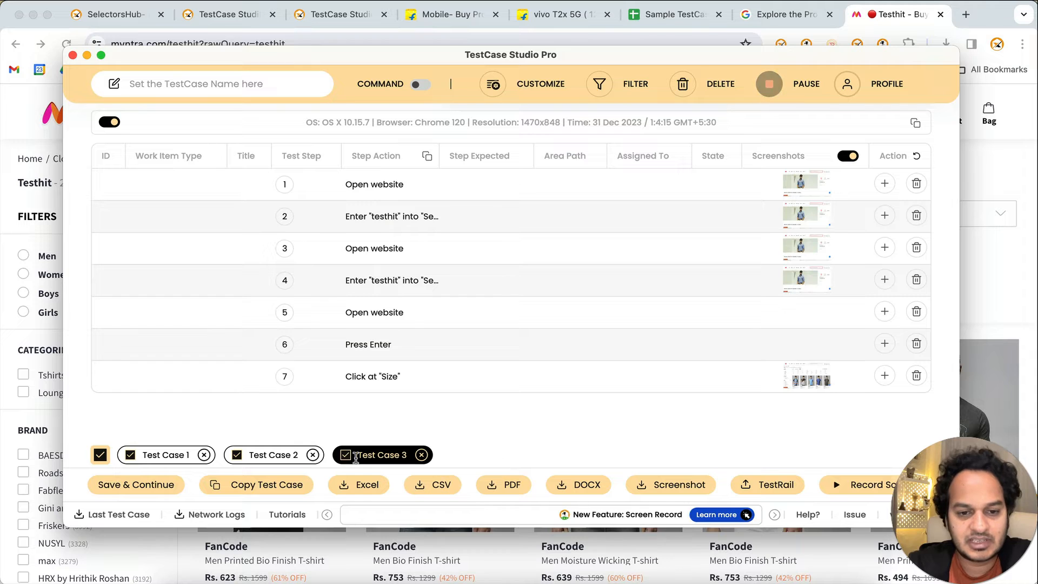
# Step: Review the Record TestCase in any language feature on the plans page and close the TestCase Studio Pro window
pyautogui.click(998, 179)
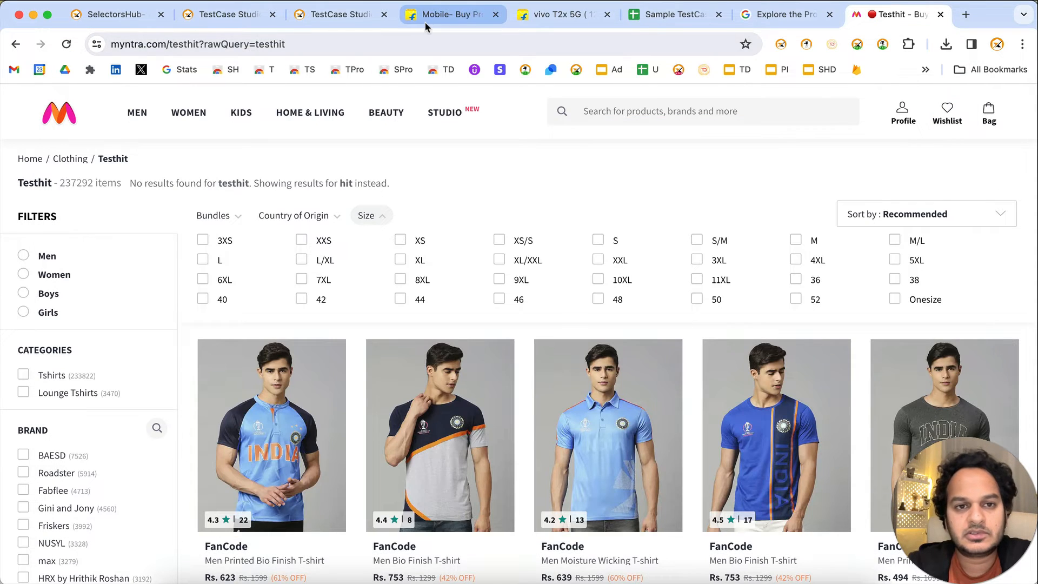
pyautogui.click(335, 15)
pyautogui.scroll(-3, 427, 263)
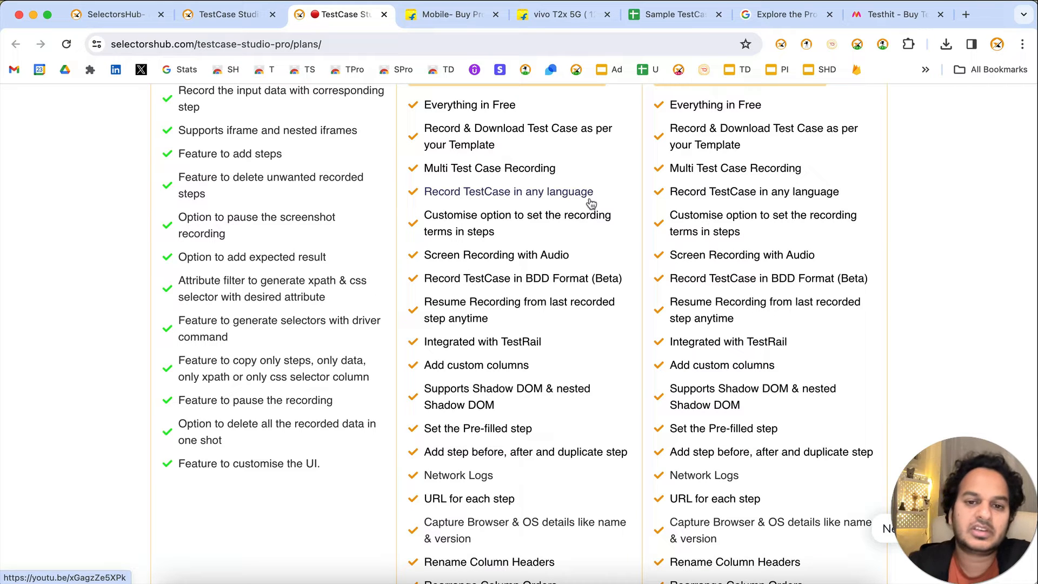
pyautogui.press('super+grave')
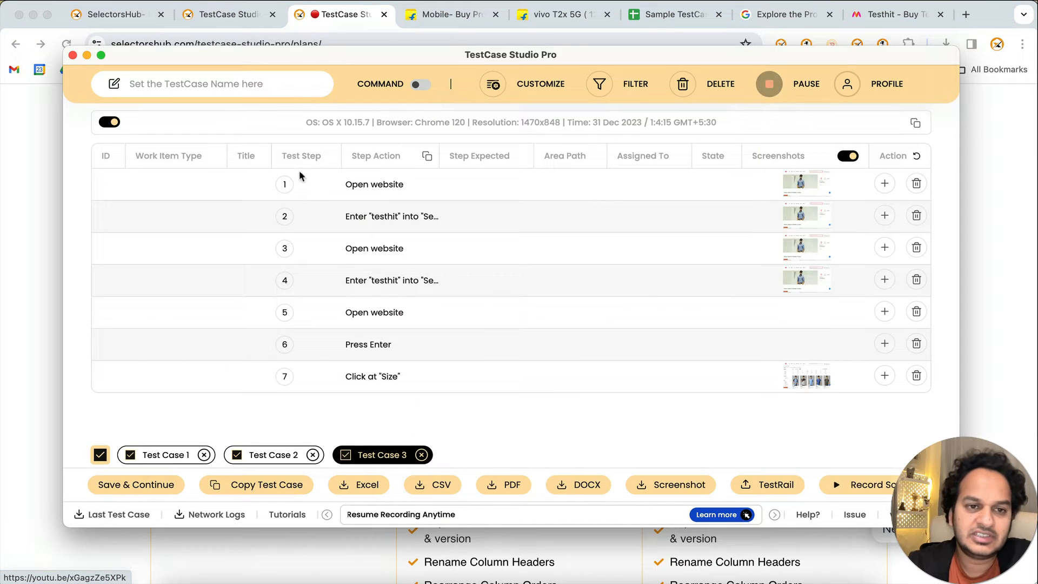
pyautogui.click(74, 55)
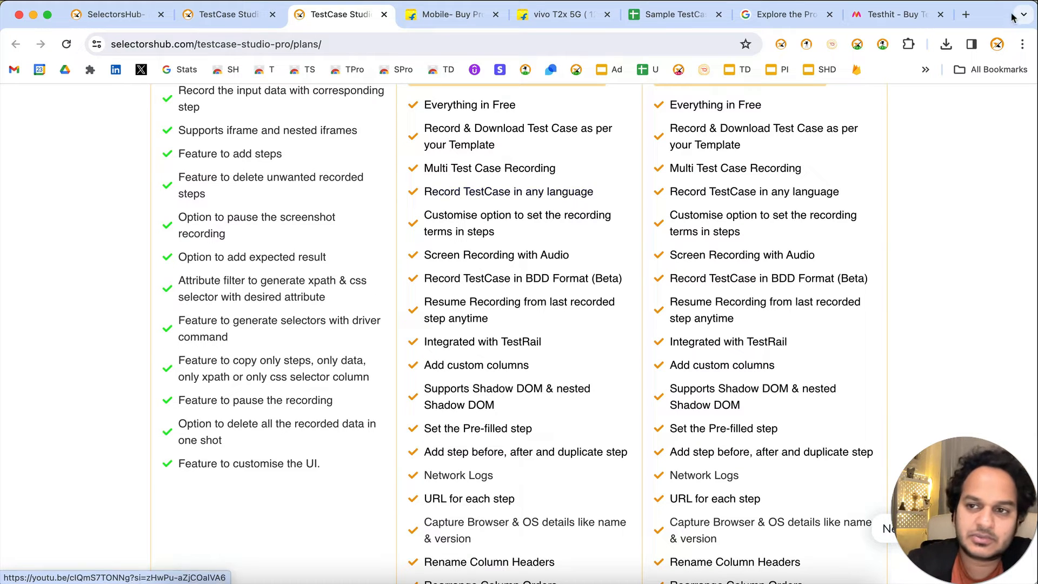
# Step: Open the bookmarked UIDAI Contact & Support page in a new tab and change its language to Hindi
pyautogui.click(966, 15)
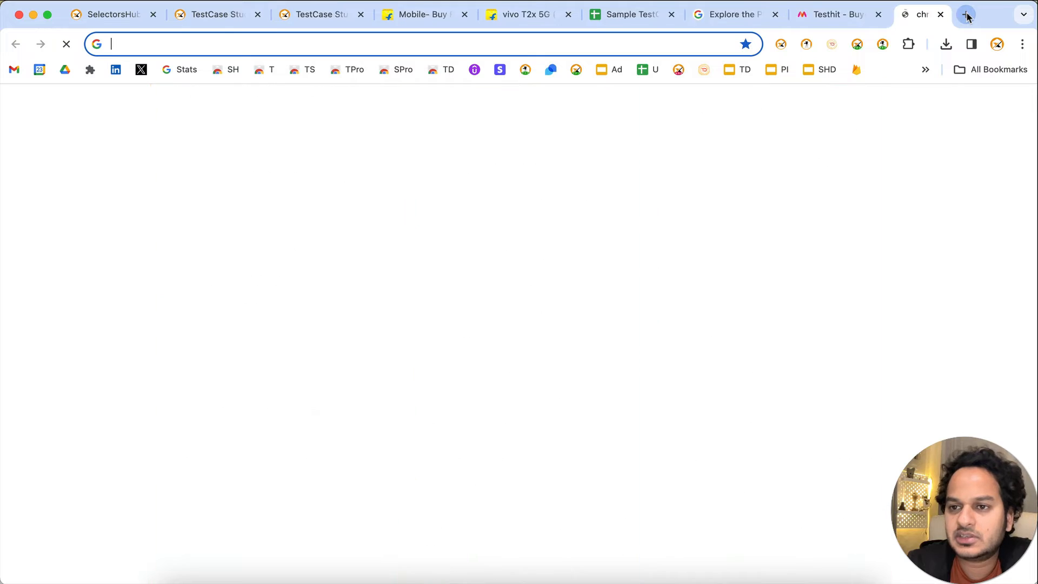
pyautogui.click(925, 69)
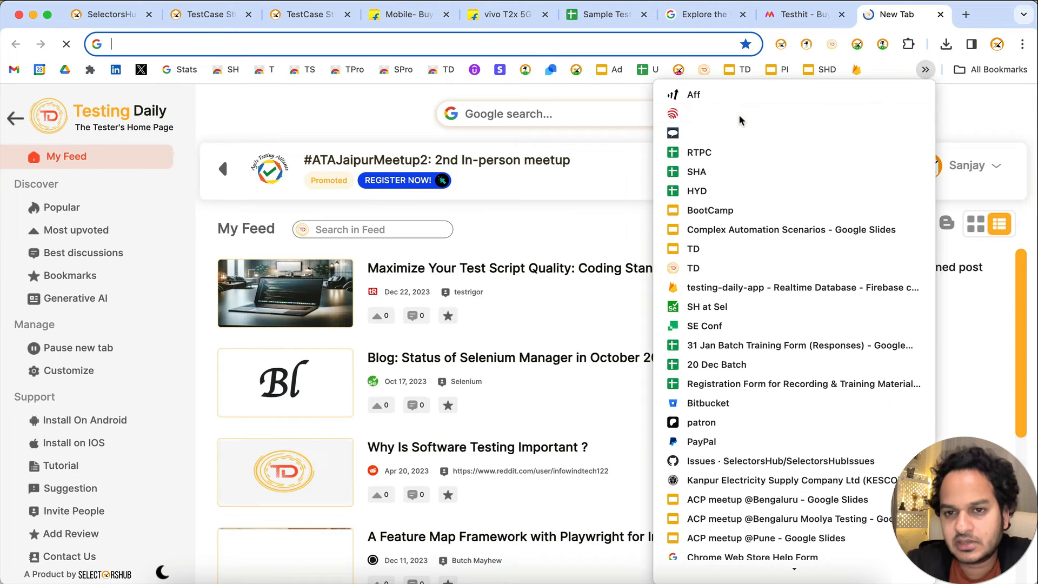
pyautogui.click(738, 115)
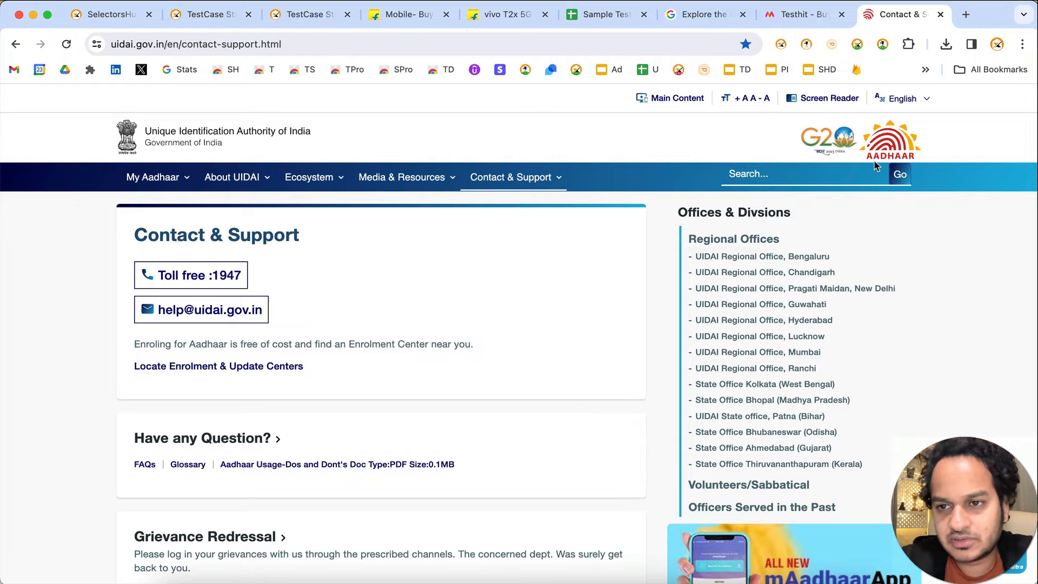
pyautogui.click(923, 98)
pyautogui.click(914, 112)
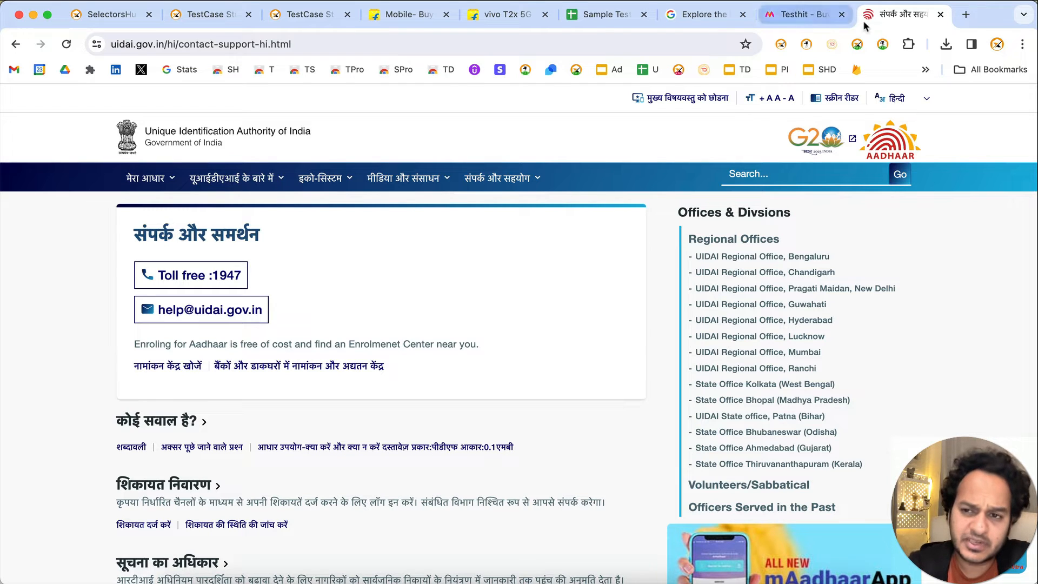
# Step: Relaunch TestCase Studio Pro from the Hindi page and examine the Steps Sentences wording in its customization settings
pyautogui.click(882, 44)
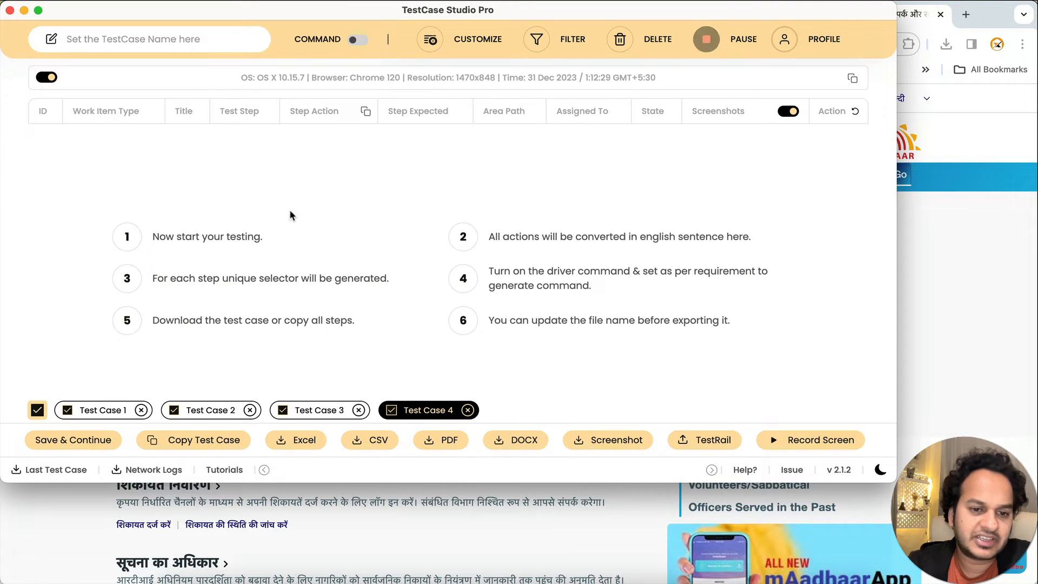
pyautogui.click(459, 43)
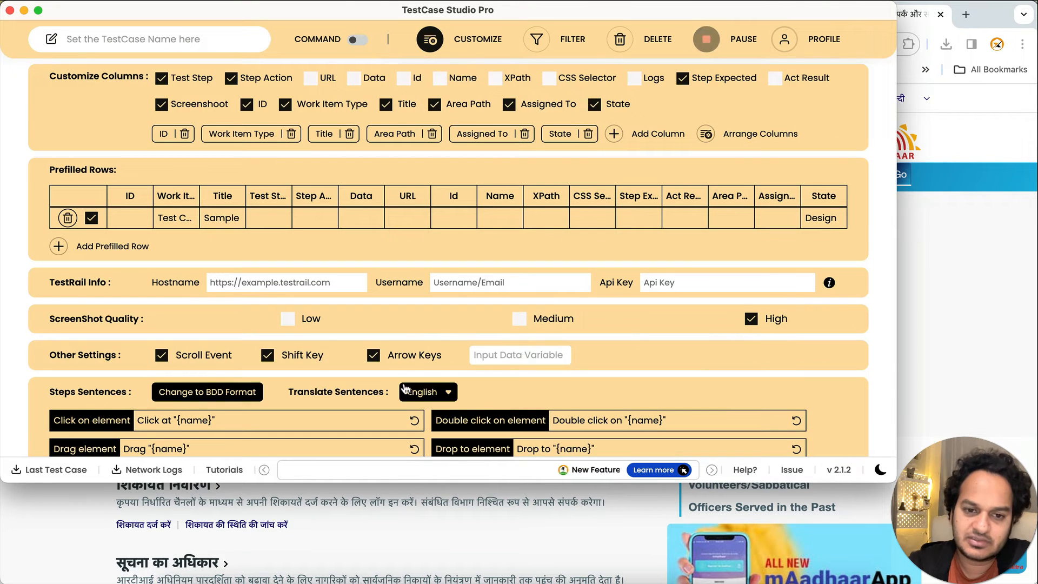
pyautogui.scroll(-3, 407, 392)
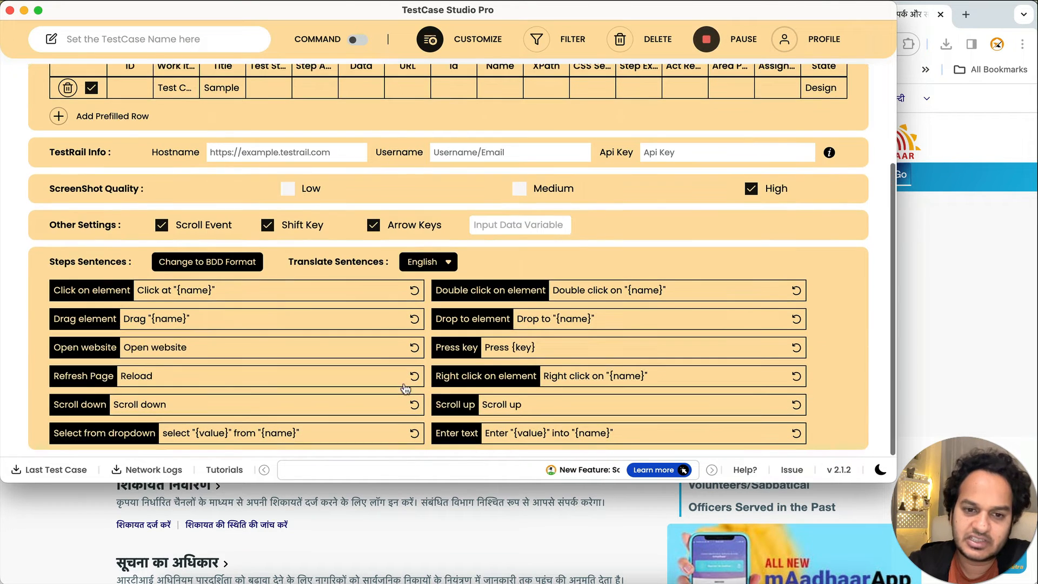
pyautogui.doubleClick(141, 290)
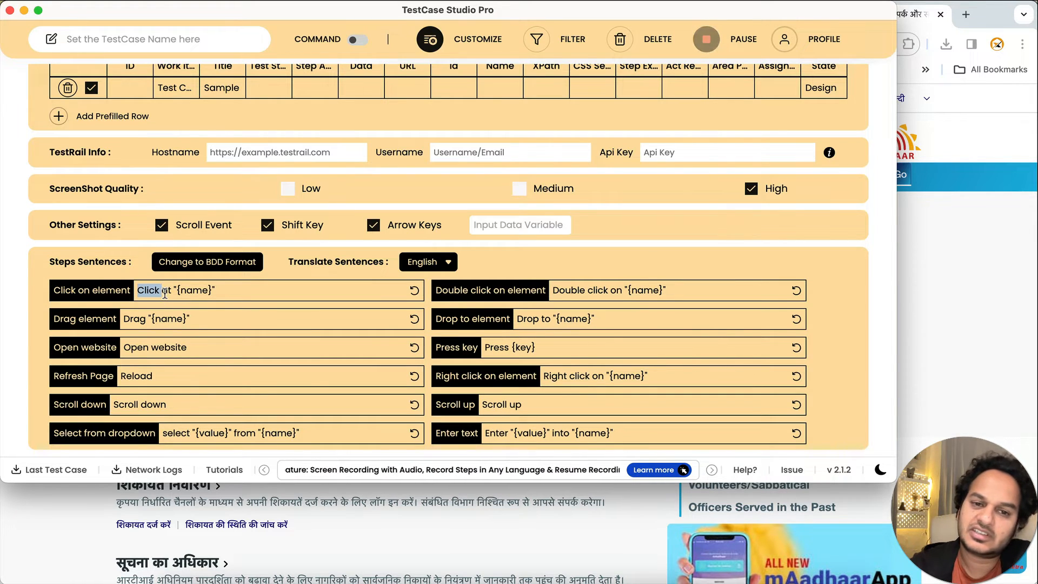
# Step: Translate the Steps Sentences into Hindi and close the customization settings
pyautogui.click(439, 264)
pyautogui.scroll(-4, 439, 346)
pyautogui.scroll(-5, 442, 352)
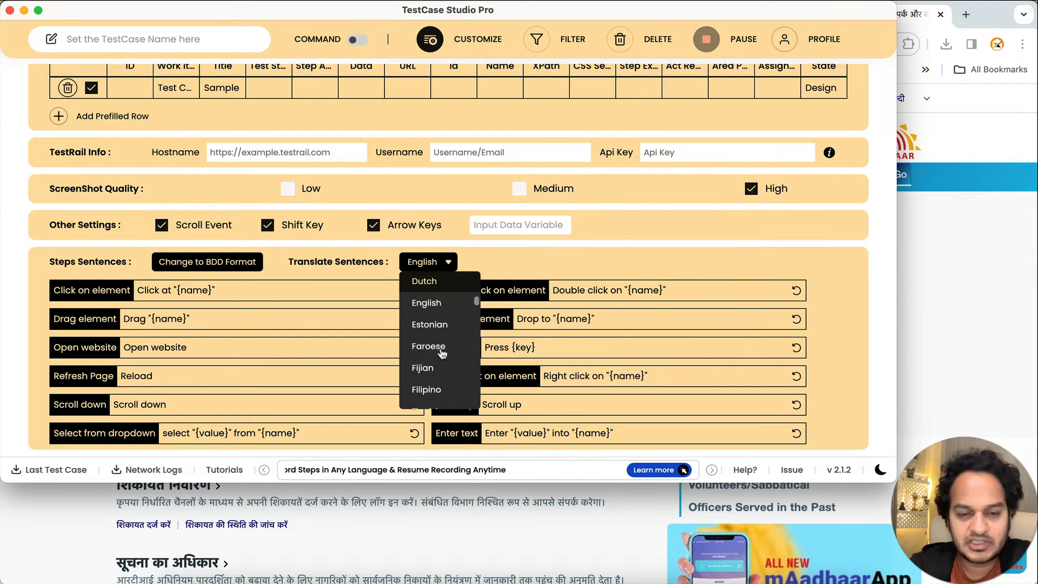
pyautogui.scroll(-5, 443, 353)
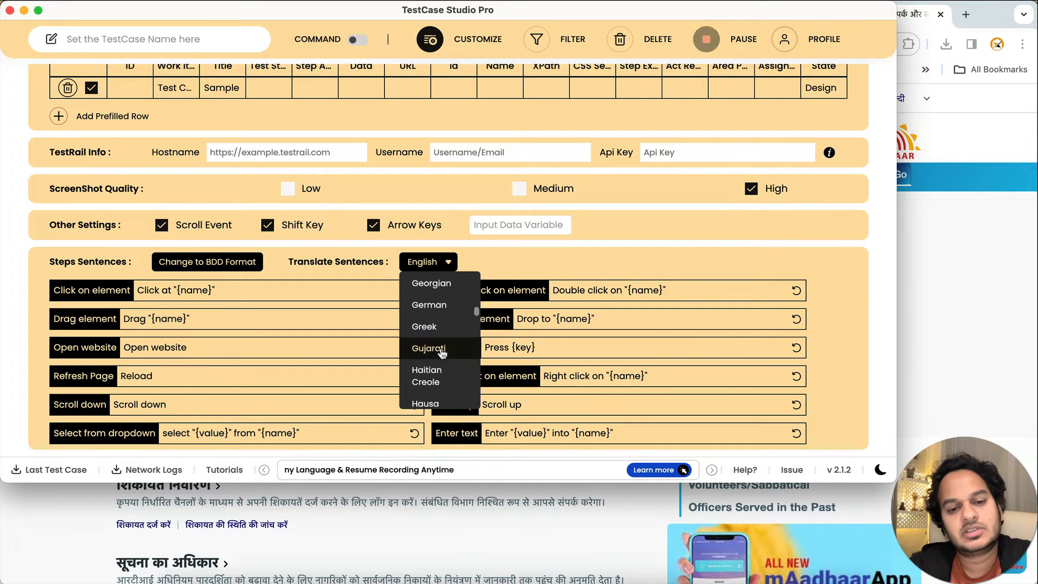
pyautogui.click(427, 366)
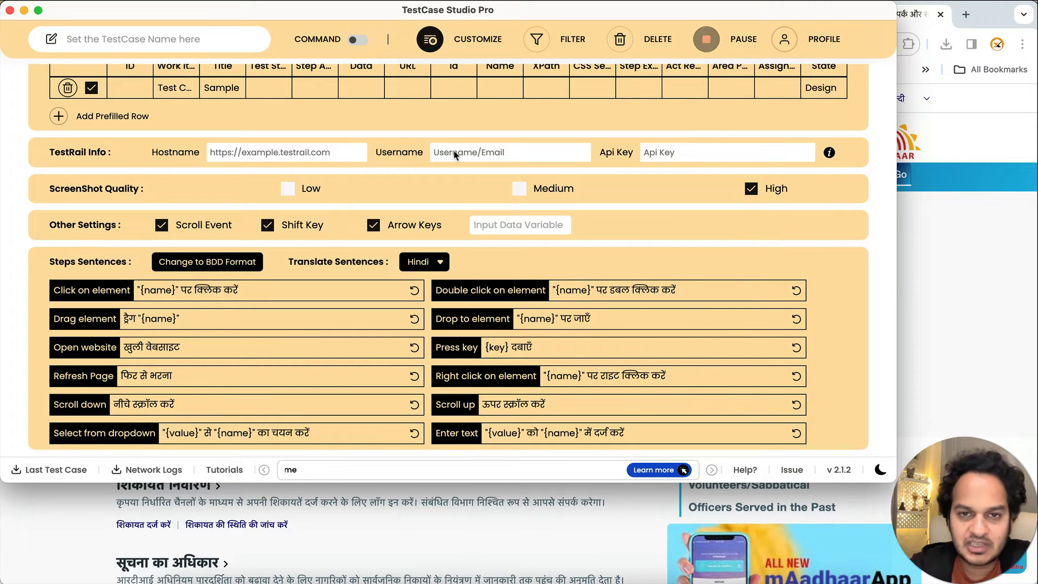
pyautogui.click(442, 40)
# Step: Record opening the "कोई सवाल है?" section on the Hindi UIDAI contact page and check the recorded steps in TestCase Studio Pro
pyautogui.click(1006, 319)
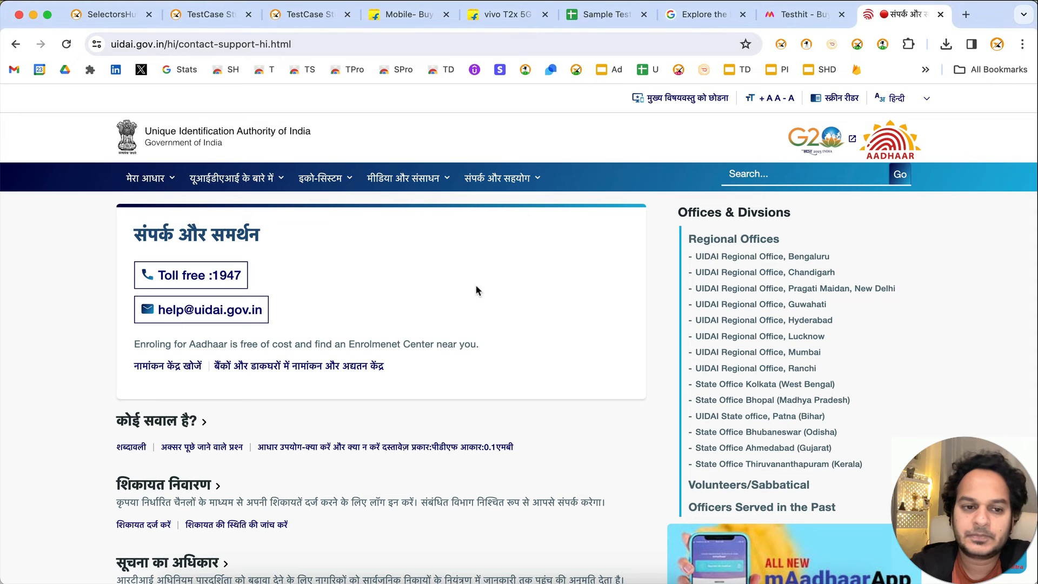
pyautogui.click(169, 422)
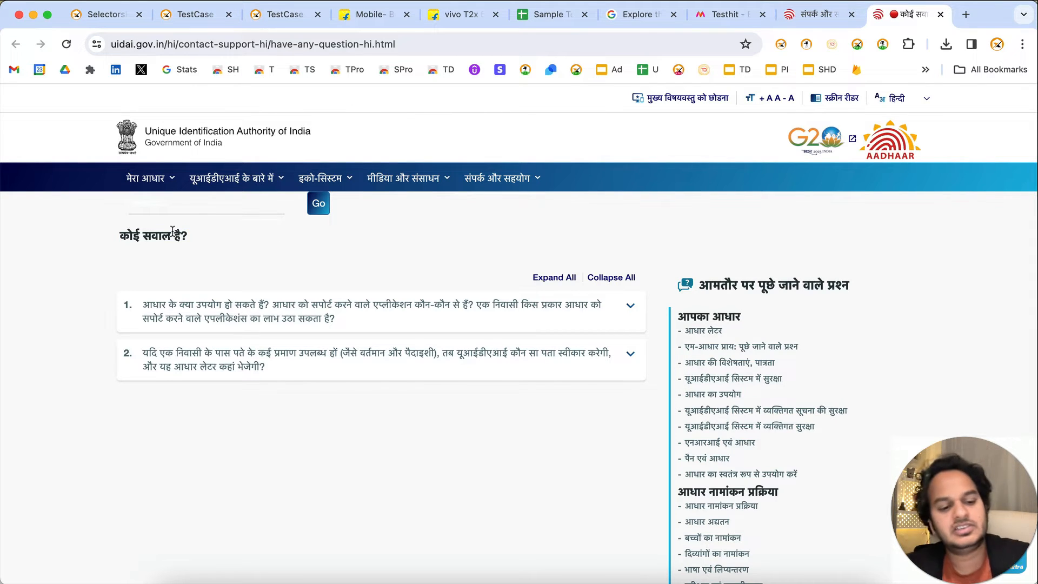
pyautogui.press('super+grave')
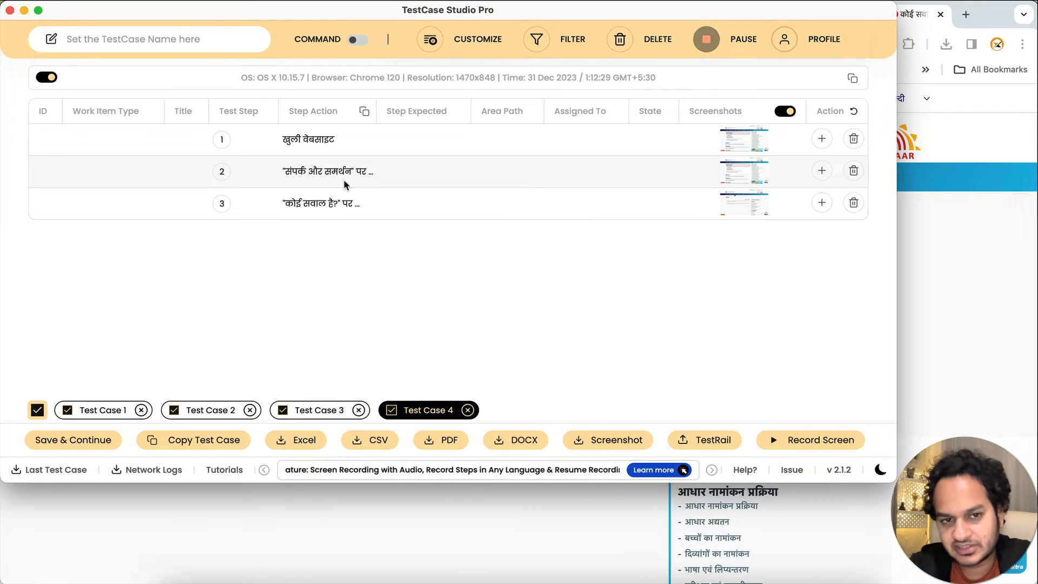
# Step: Review the option to customise recording terms in steps on the plans page and return to TestCase Studio Pro
pyautogui.click(461, 39)
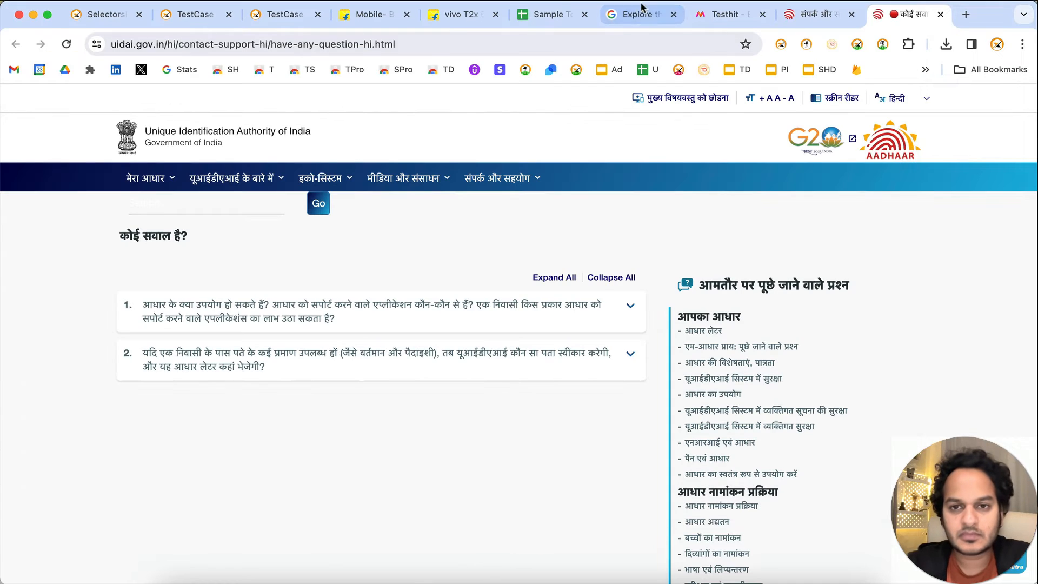
pyautogui.click(286, 14)
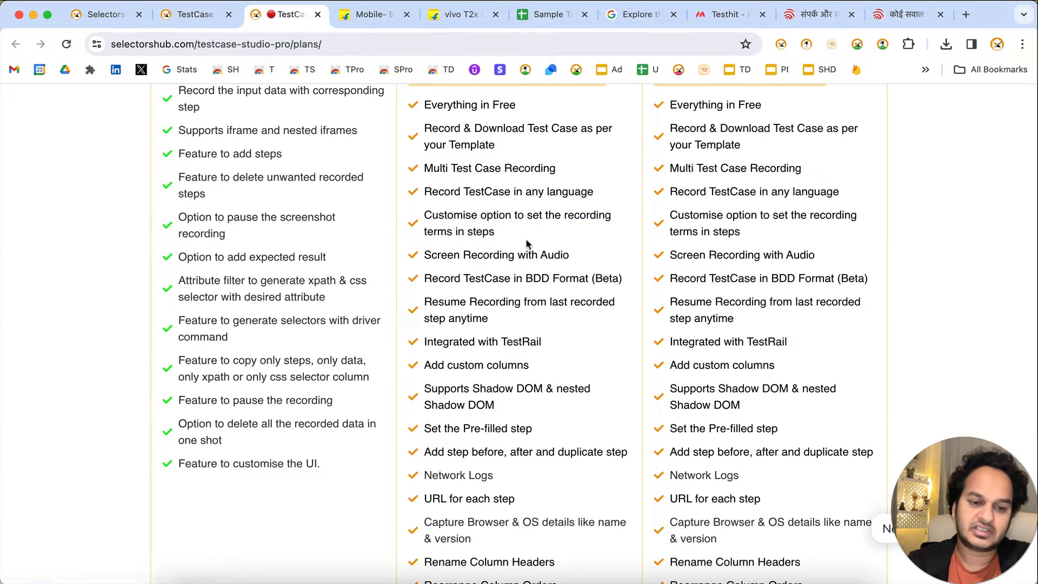
pyautogui.press('super+grave')
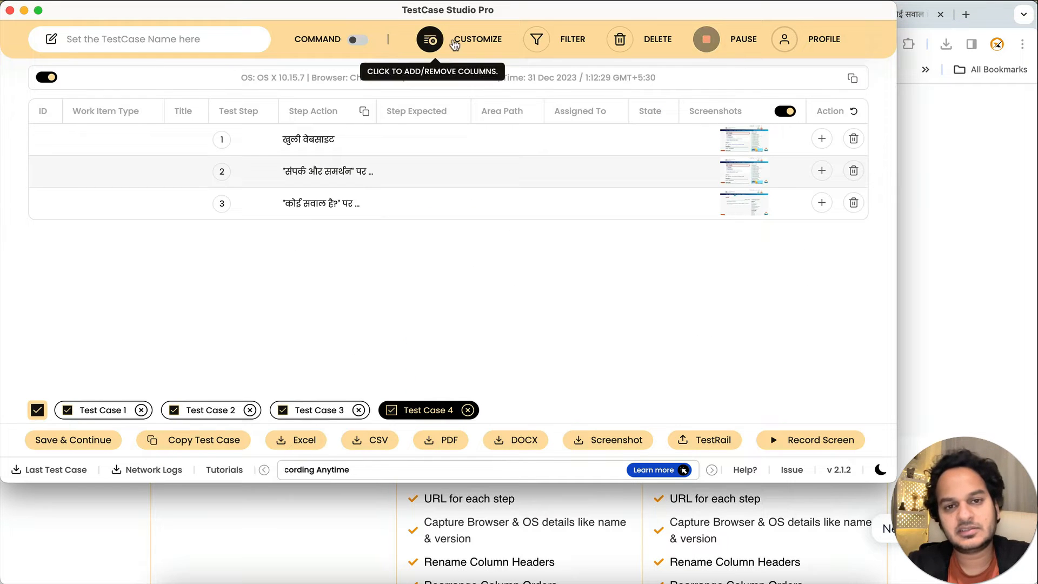
# Step: Reopen the customization settings and translate the Steps Sentences to English
pyautogui.click(430, 39)
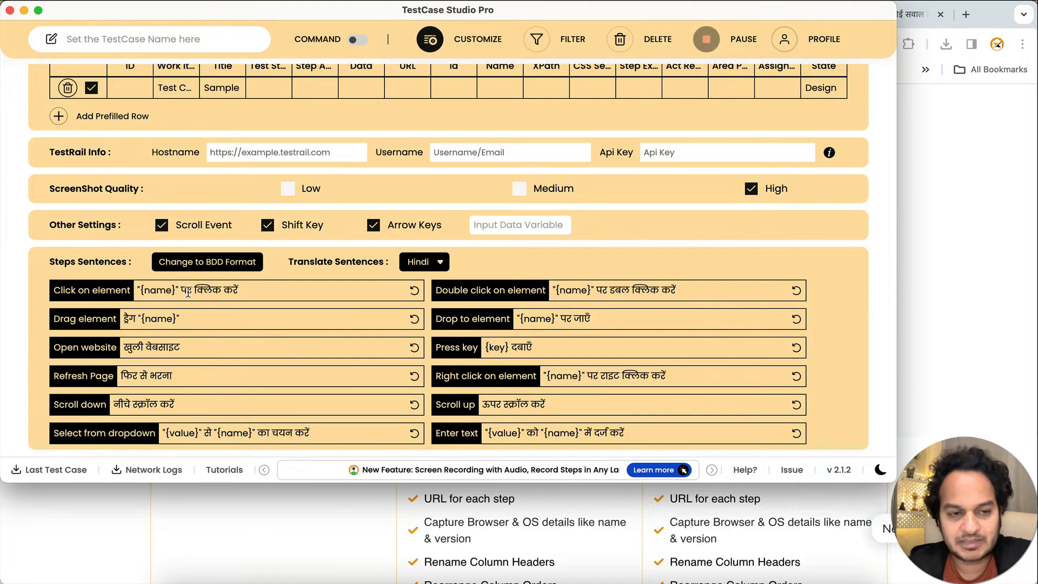
pyautogui.click(423, 262)
pyautogui.scroll(3, 425, 382)
pyautogui.scroll(5, 426, 382)
pyautogui.scroll(-6, 426, 382)
pyautogui.scroll(2, 426, 383)
pyautogui.scroll(-5, 426, 383)
pyautogui.scroll(5, 426, 383)
pyautogui.scroll(6, 425, 383)
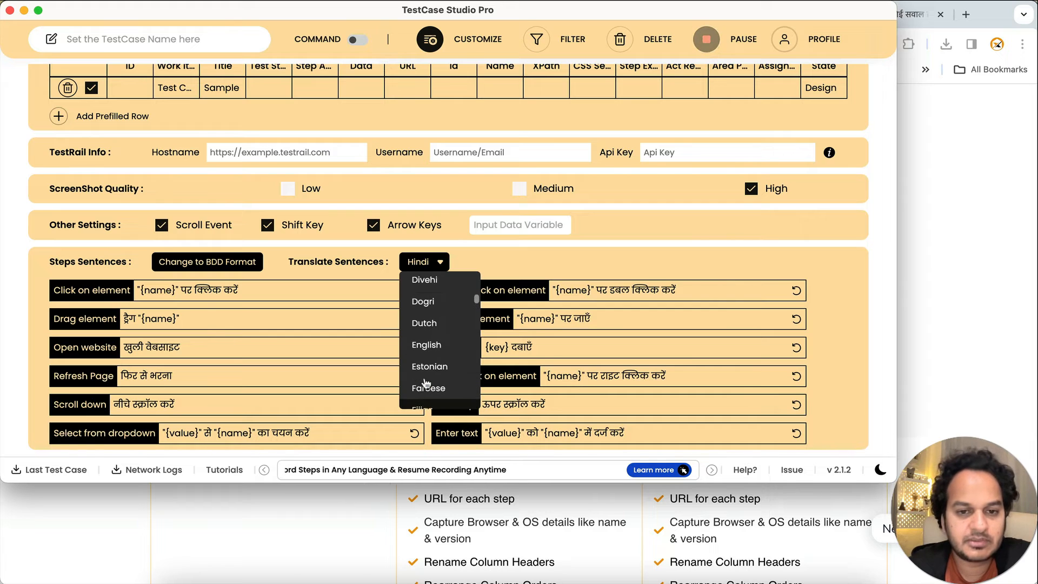
pyautogui.click(427, 345)
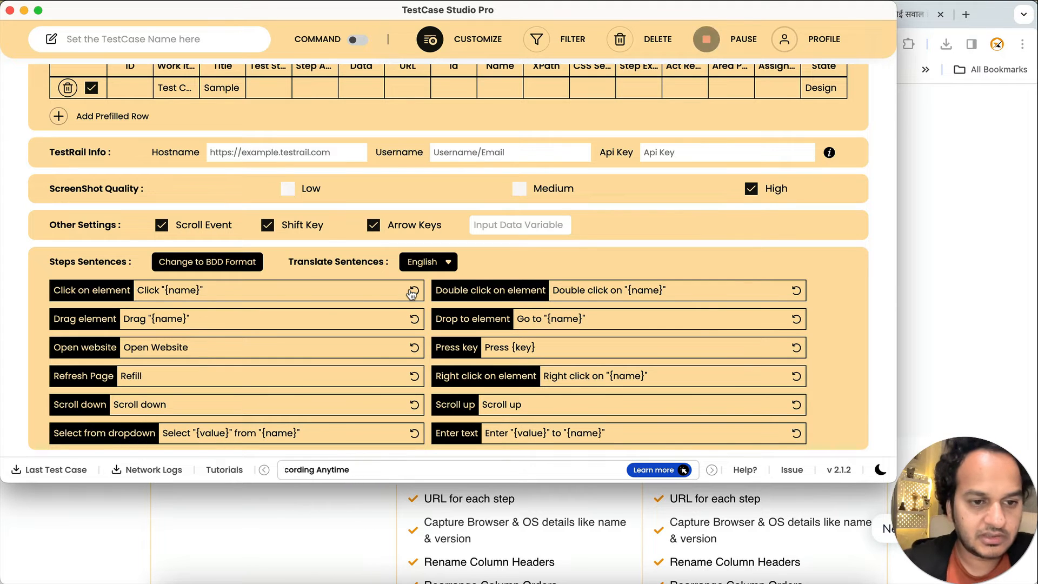
# Step: Reset the refresh page, select from dropdown, click on element, drop to element and enter text sentences to their defaults, and close the settings
pyautogui.click(418, 435)
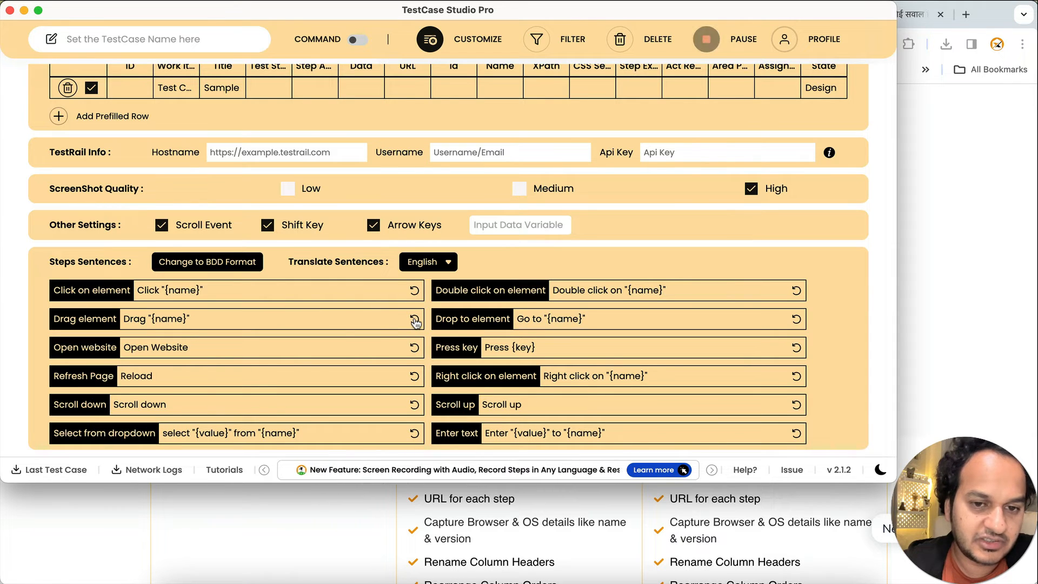
pyautogui.click(414, 291)
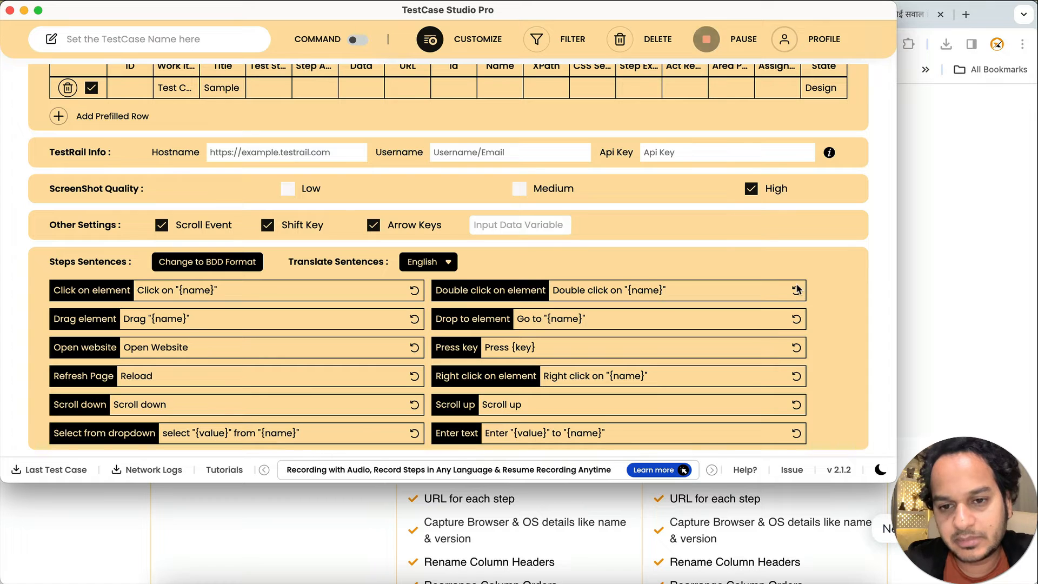
pyautogui.click(797, 320)
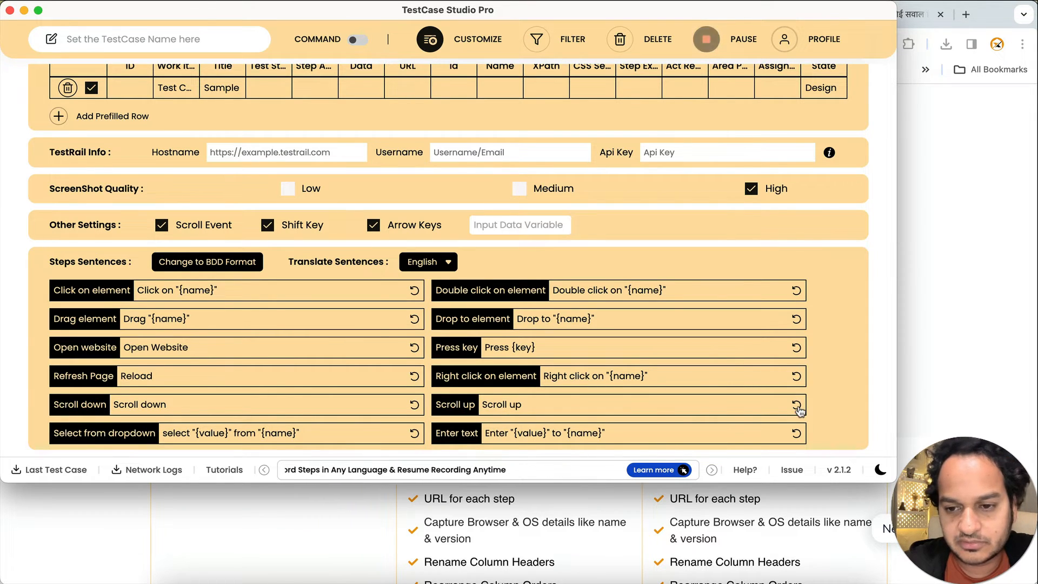
pyautogui.click(797, 434)
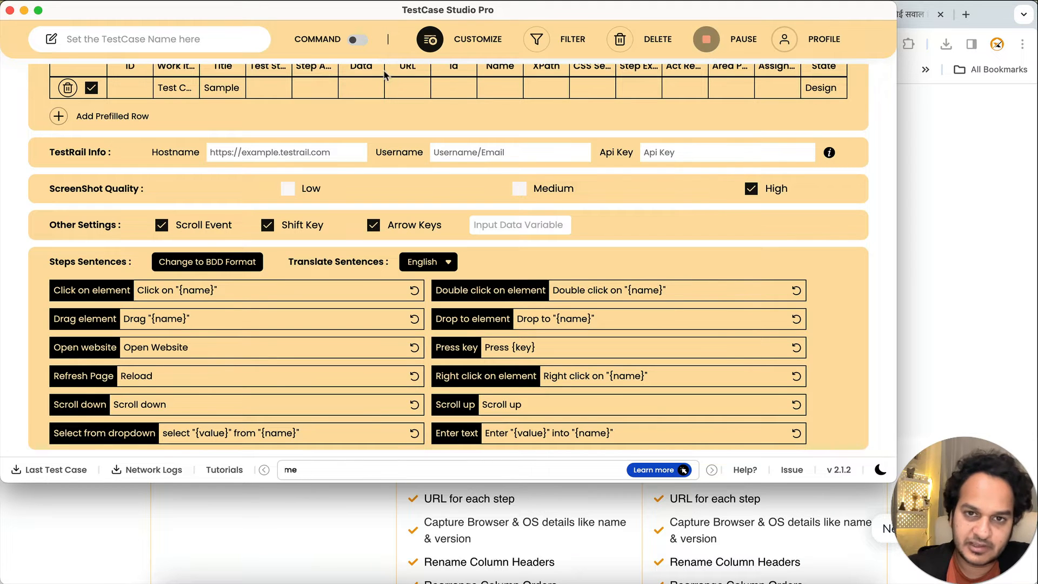
pyautogui.click(430, 39)
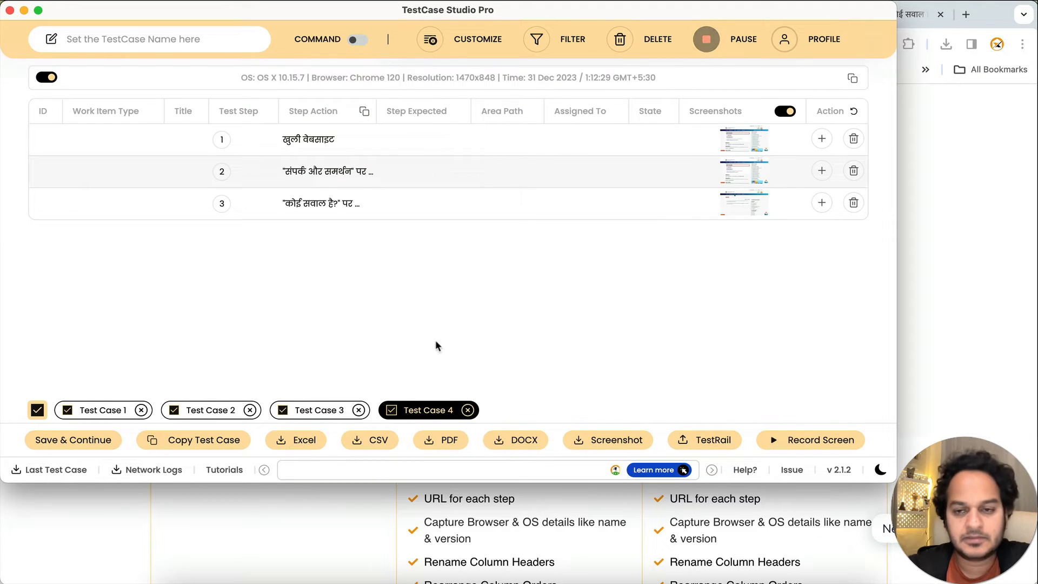
# Step: Save the current test case and record another on the Myntra tab by opening Studio and WOMEN
pyautogui.click(81, 440)
pyautogui.click(963, 270)
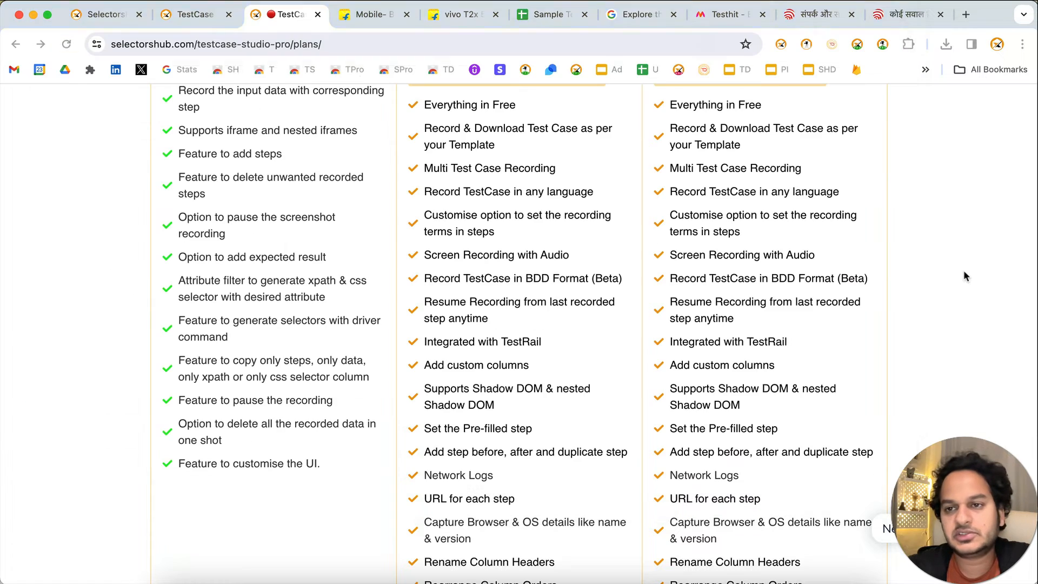
pyautogui.click(727, 15)
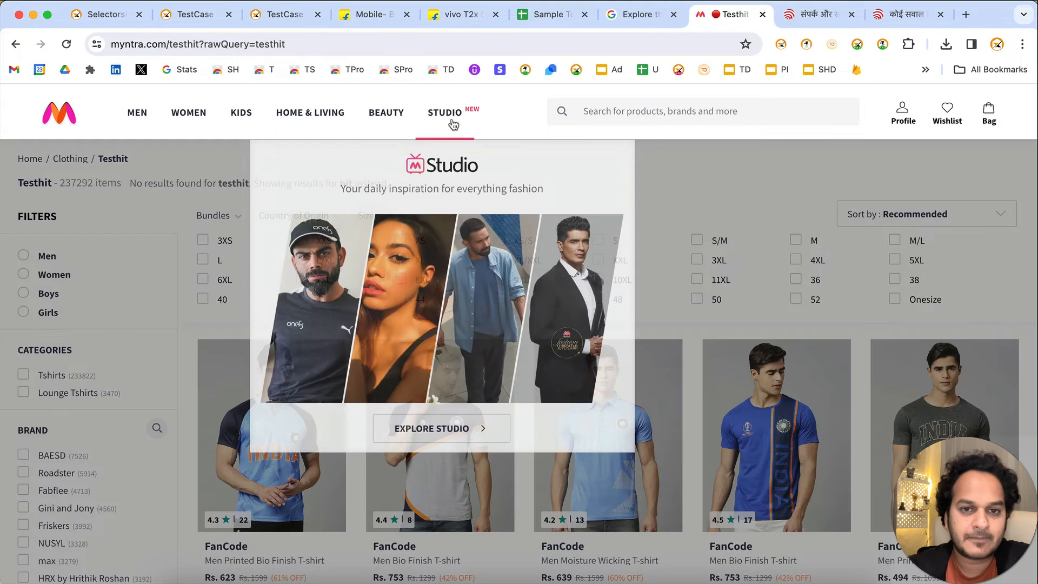
pyautogui.click(447, 112)
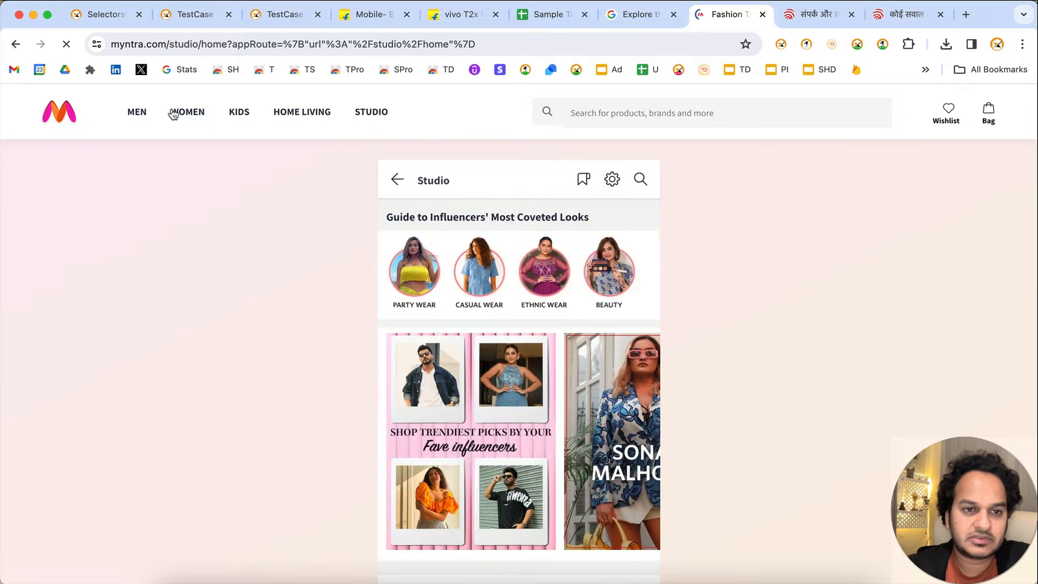
pyautogui.click(172, 112)
pyautogui.click(77, 118)
pyautogui.press('super+grave')
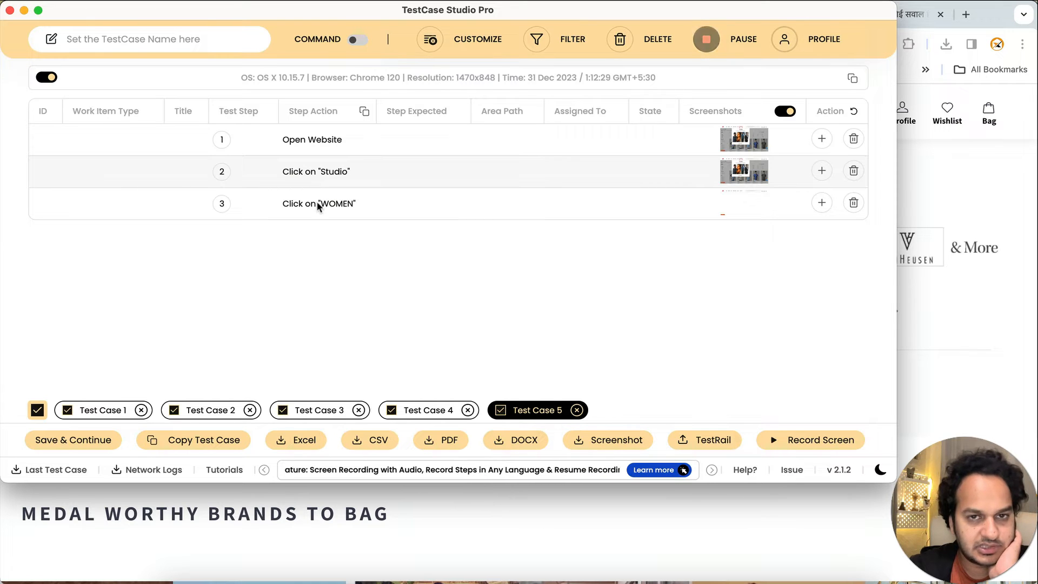
# Step: Change the Click on element step sentence to 'Click at "{name}"' in the customization settings
pyautogui.click(429, 39)
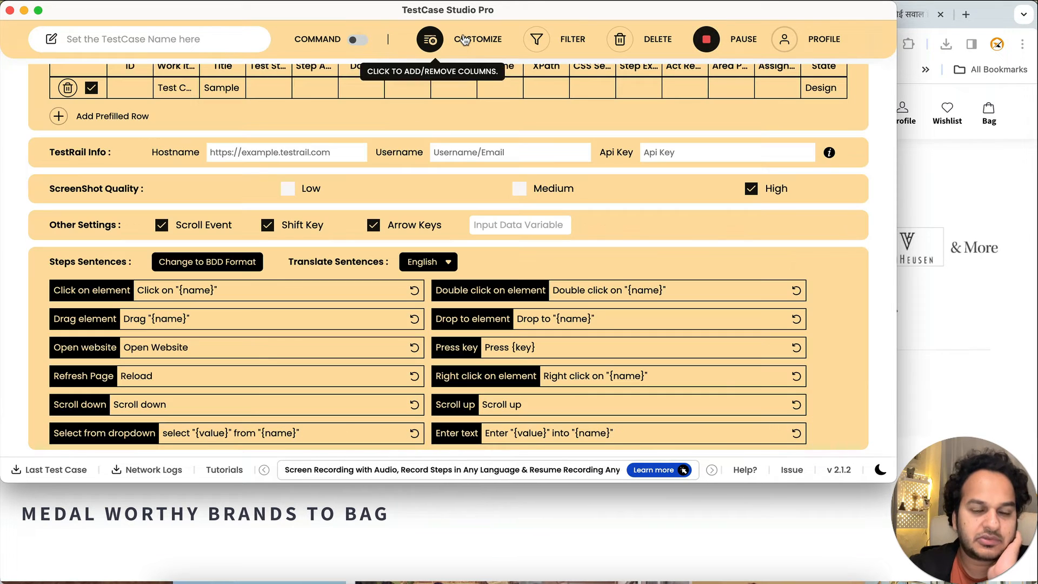
pyautogui.doubleClick(166, 291)
pyautogui.write('at')
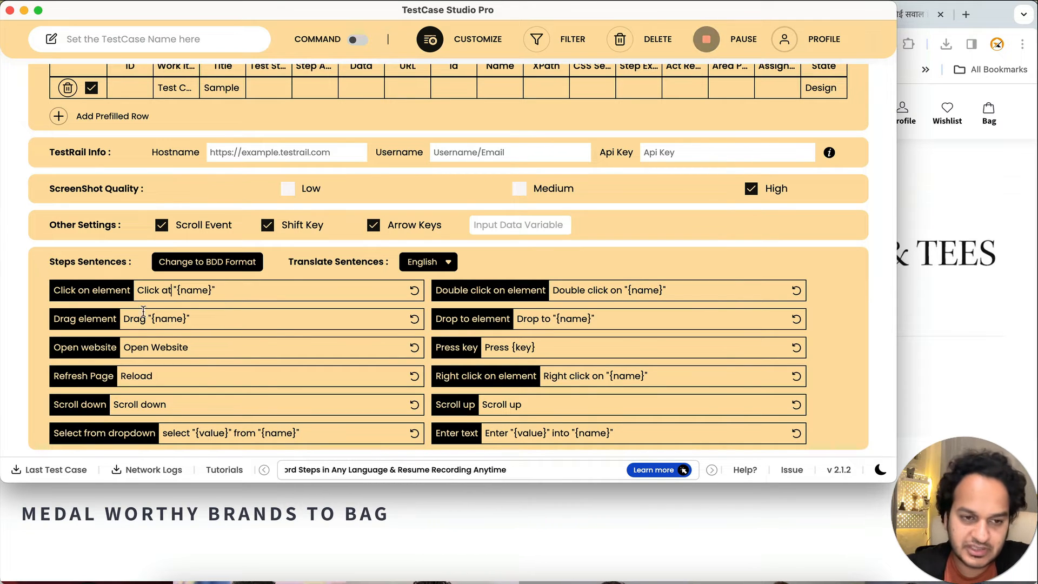
# Step: Set the step sentence for opening a website to "Open website" and close the customization settings
pyautogui.doubleClick(172, 346)
pyautogui.write('U')
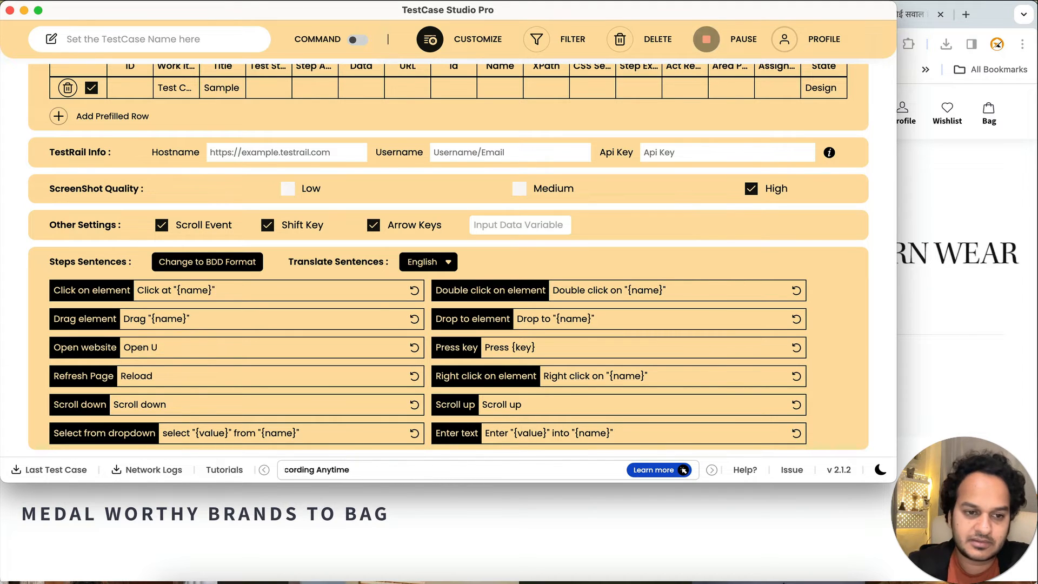
pyautogui.write('Rsite')
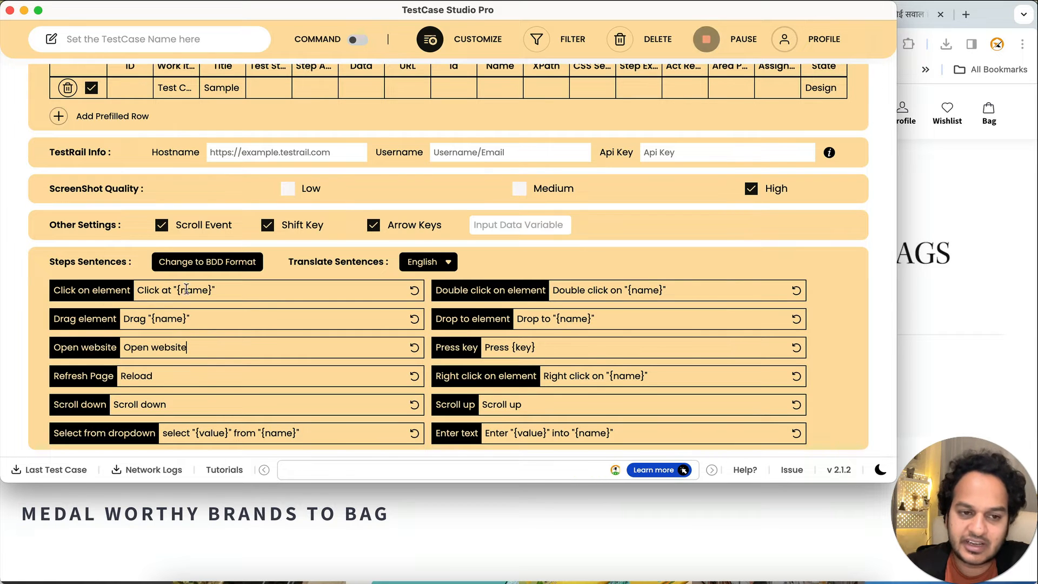
pyautogui.click(429, 39)
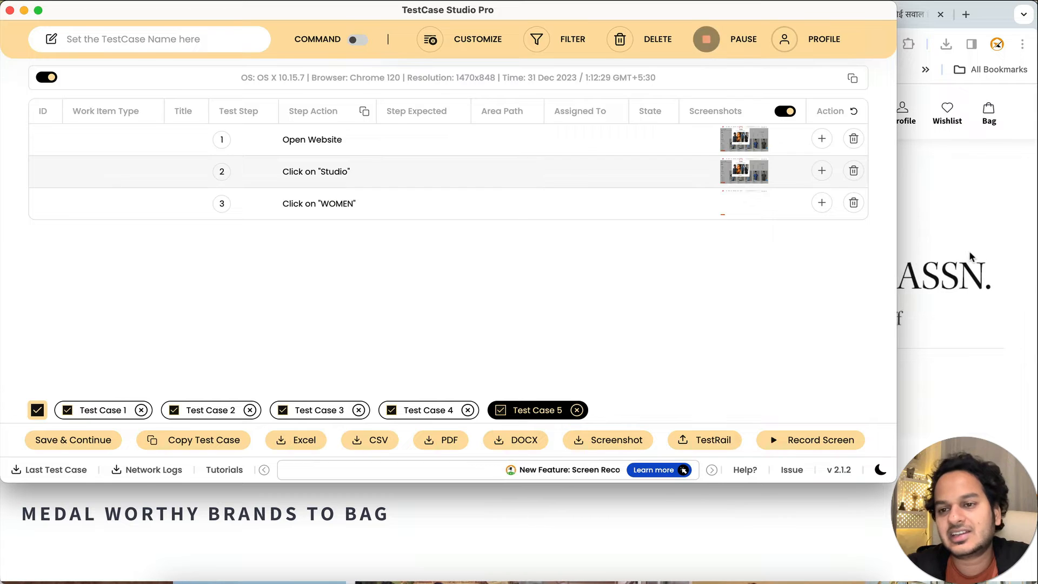
# Step: Switch to the Myntra page in Chrome and open the Beauty category to record it as a test step
pyautogui.click(968, 251)
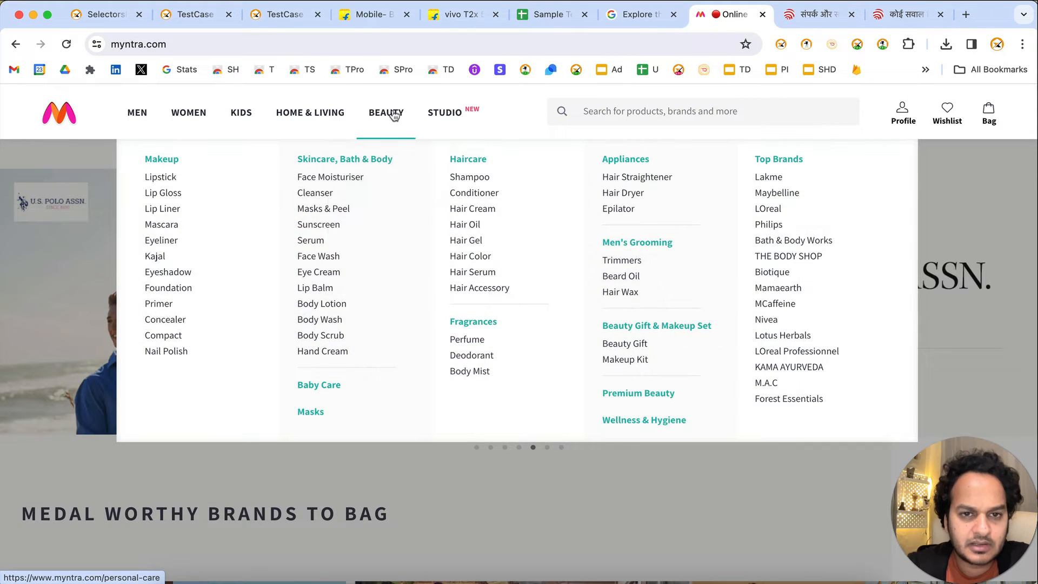
pyautogui.click(392, 114)
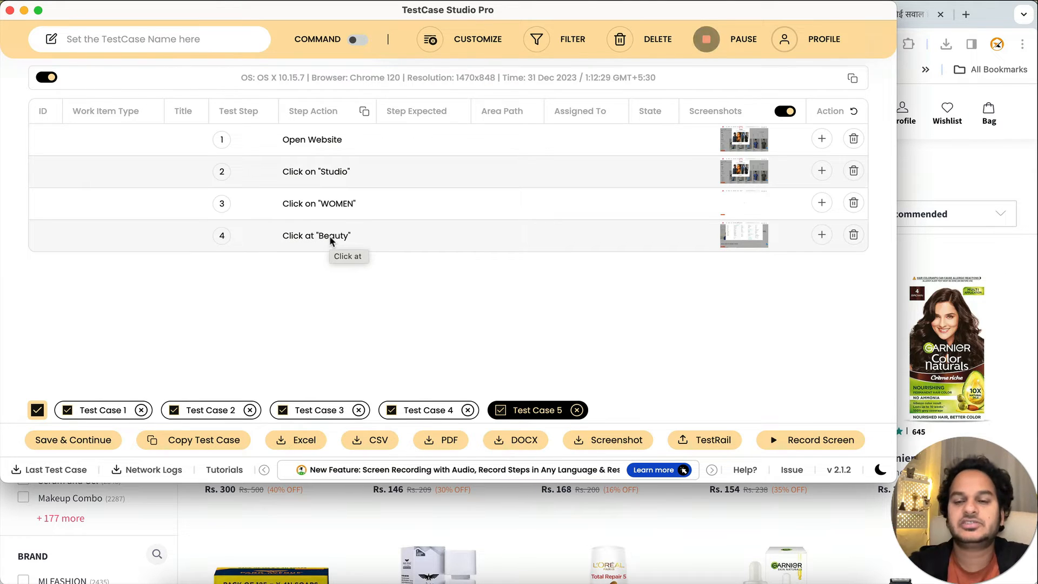
# Step: View the Screen Recording with Audio feature on the TestCase Studio Pro plans page, and return to the recorder
pyautogui.click(975, 162)
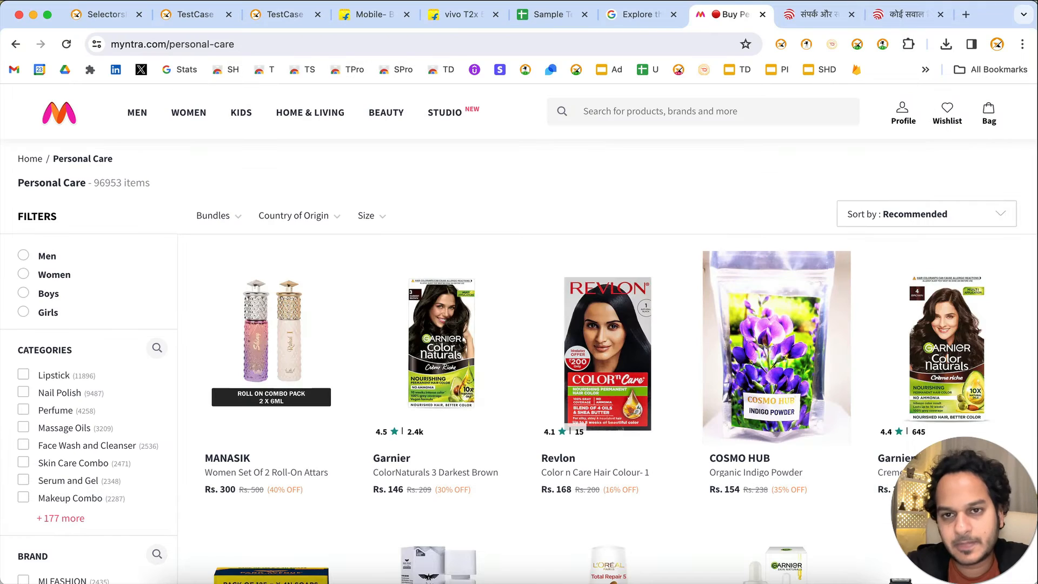
pyautogui.click(285, 14)
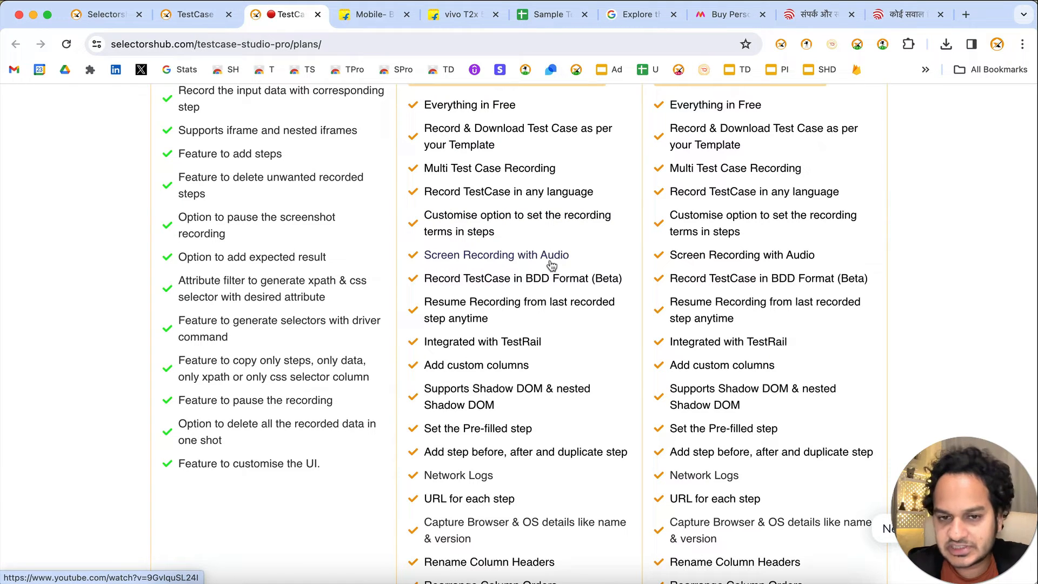
pyautogui.press('super+grave')
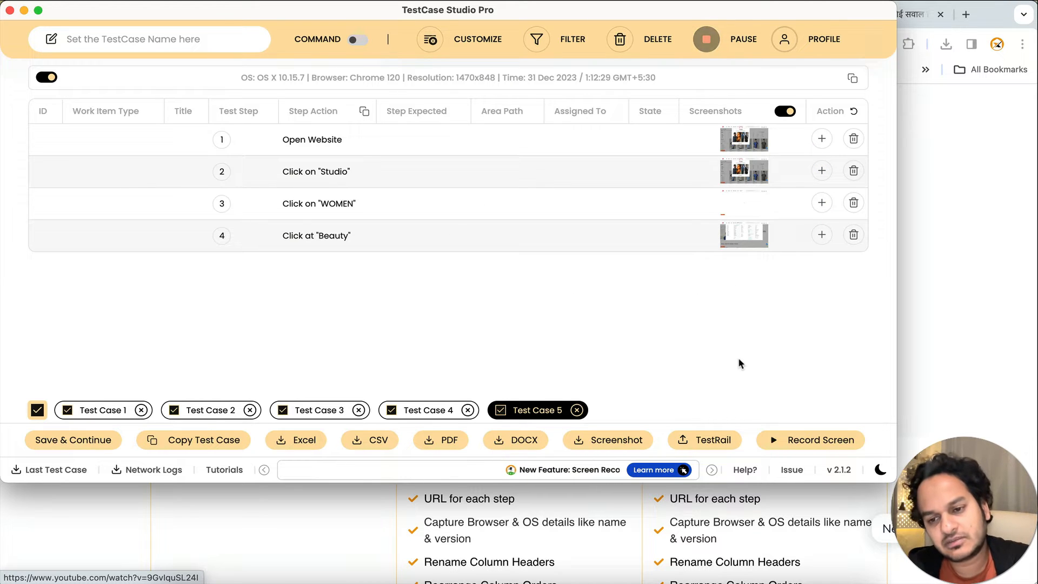
# Step: Start a screen recording with the microphone enabled, sharing the entire screen
pyautogui.click(792, 442)
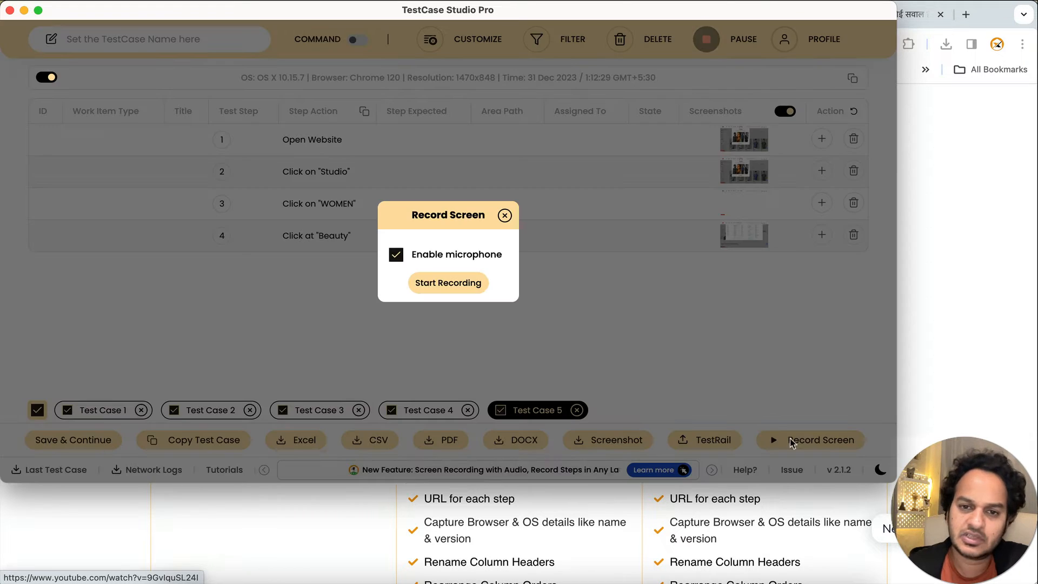
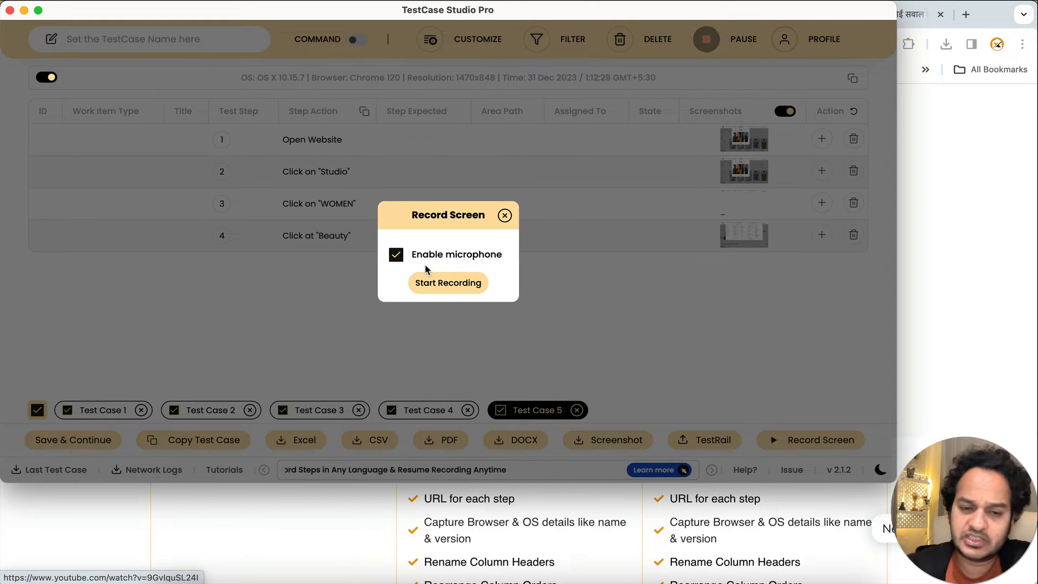
pyautogui.click(448, 283)
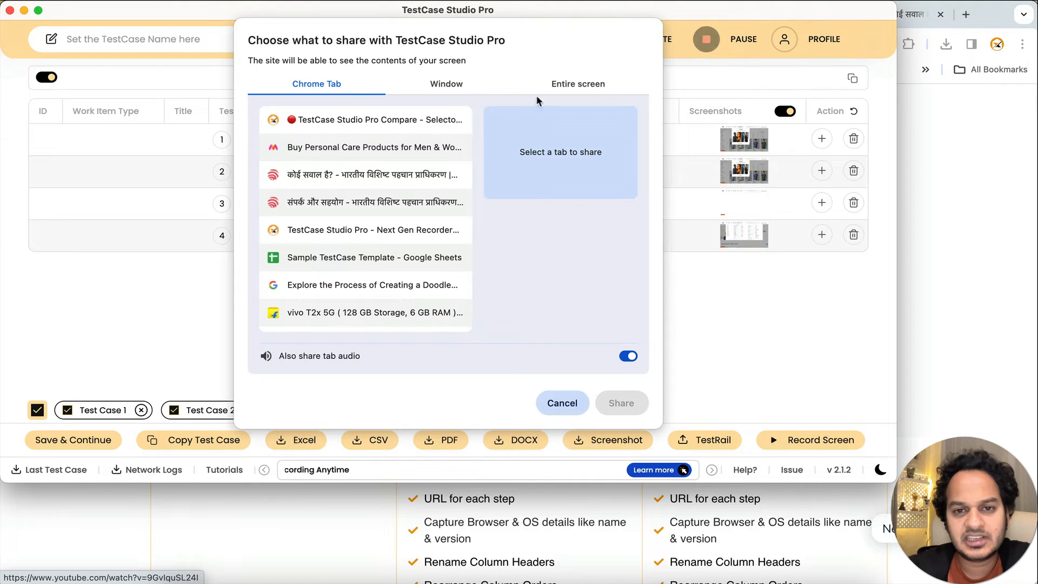
pyautogui.click(562, 84)
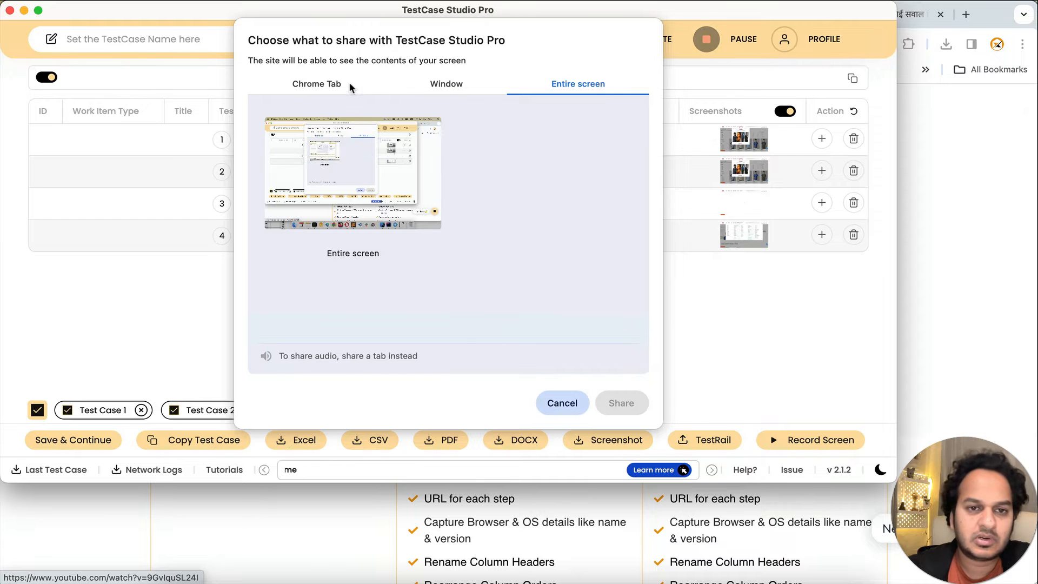
pyautogui.click(349, 84)
pyautogui.click(441, 85)
pyautogui.click(561, 86)
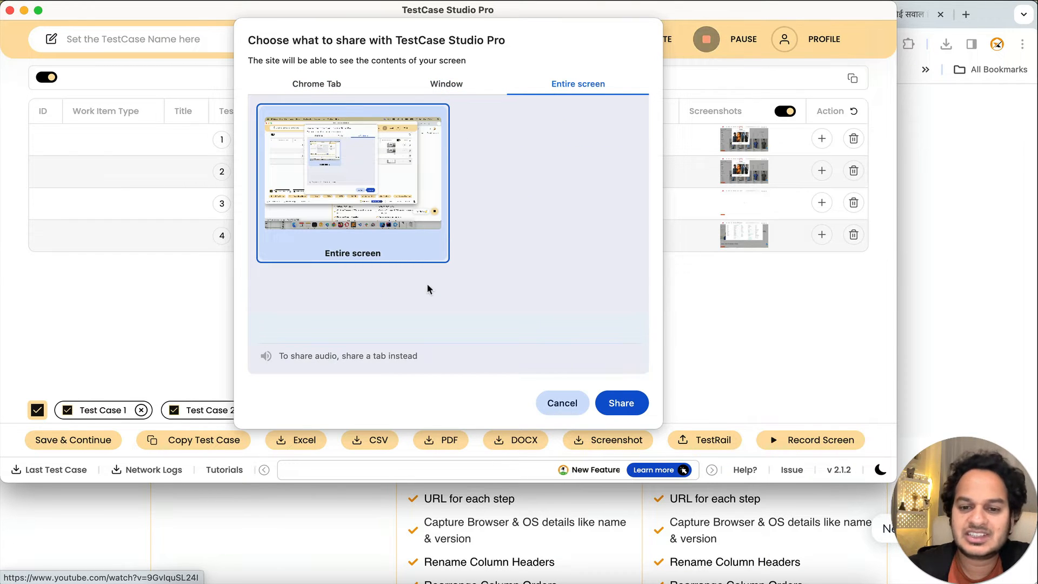
pyautogui.click(610, 405)
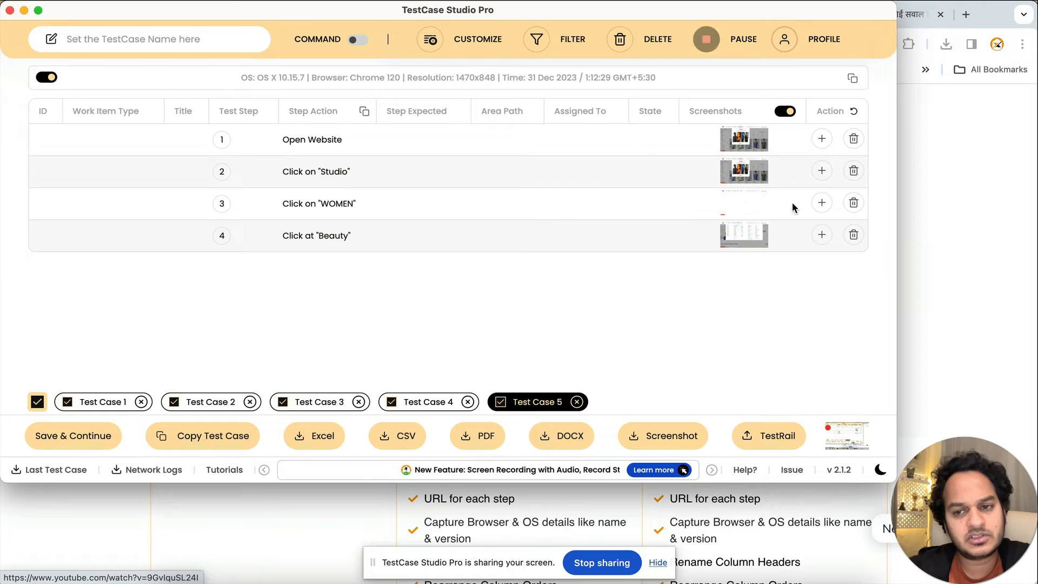
# Step: Close the two UIDAI tabs, the Myntra tab and the Google Doodles tab in Chrome, and return to the TestCase Studio Pro plans page
pyautogui.click(955, 209)
pyautogui.scroll(10, 849, 208)
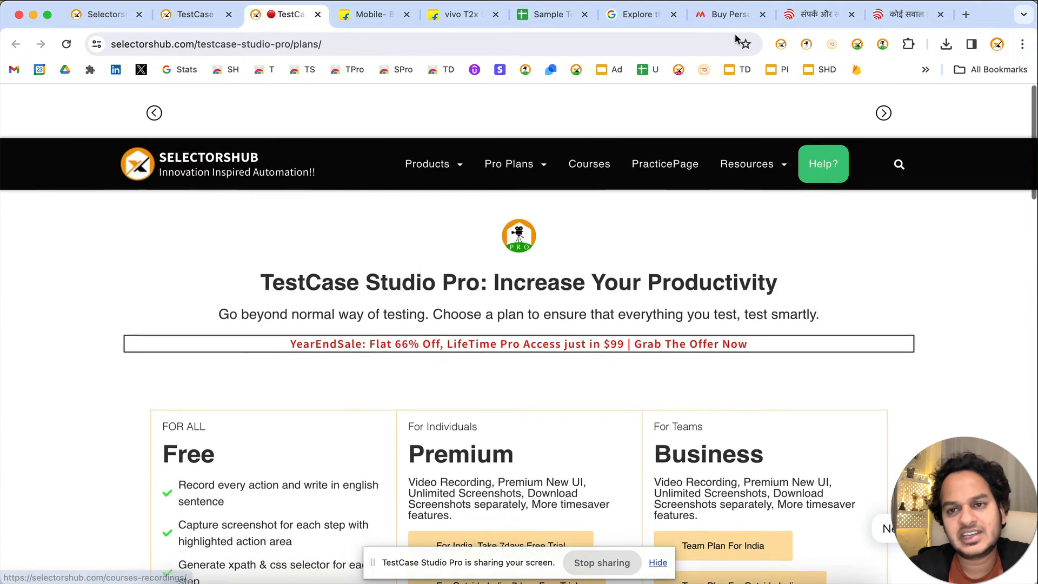
pyautogui.click(821, 15)
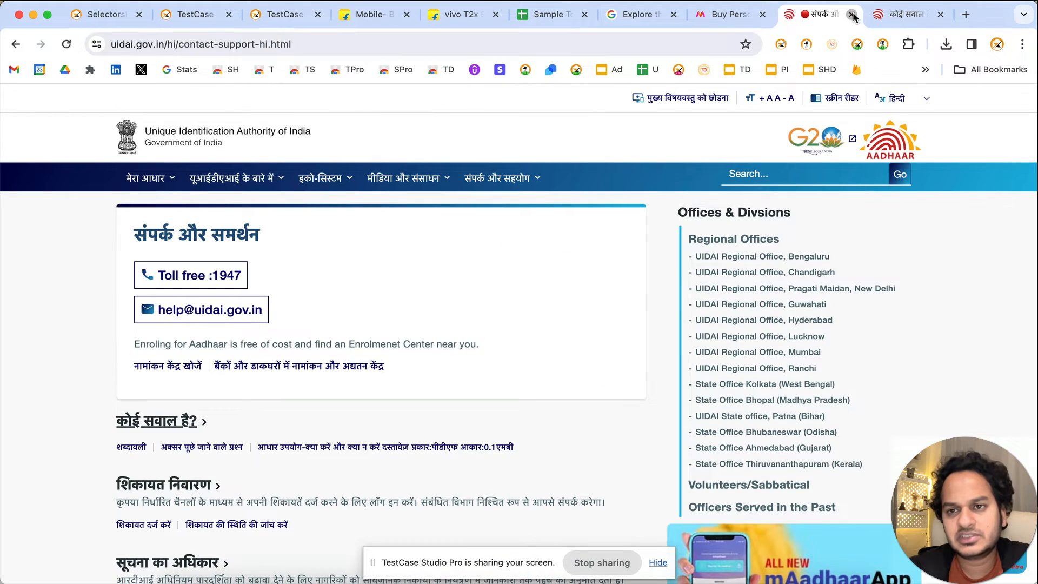
pyautogui.click(852, 14)
pyautogui.click(853, 15)
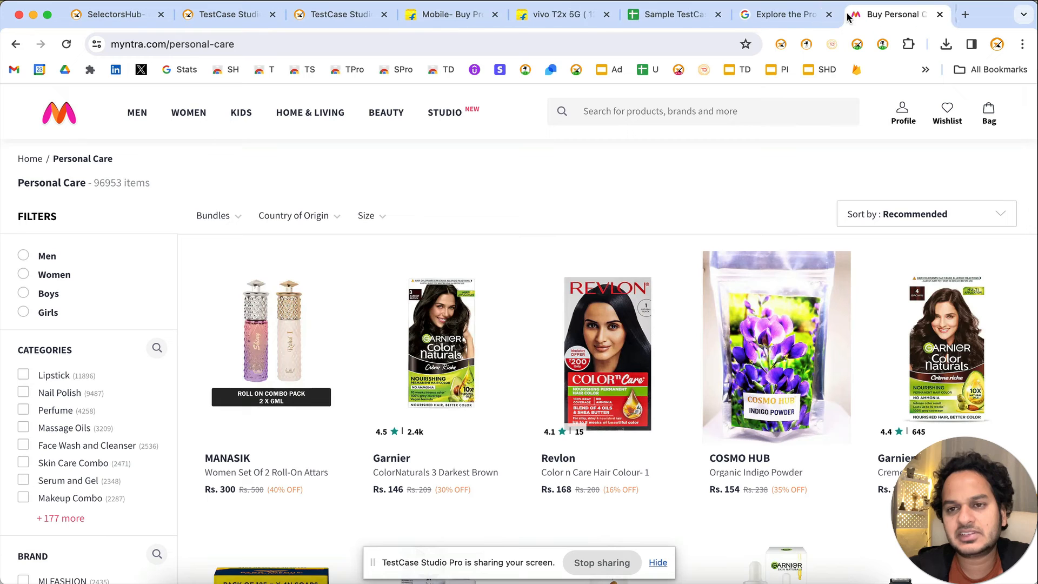
pyautogui.click(939, 15)
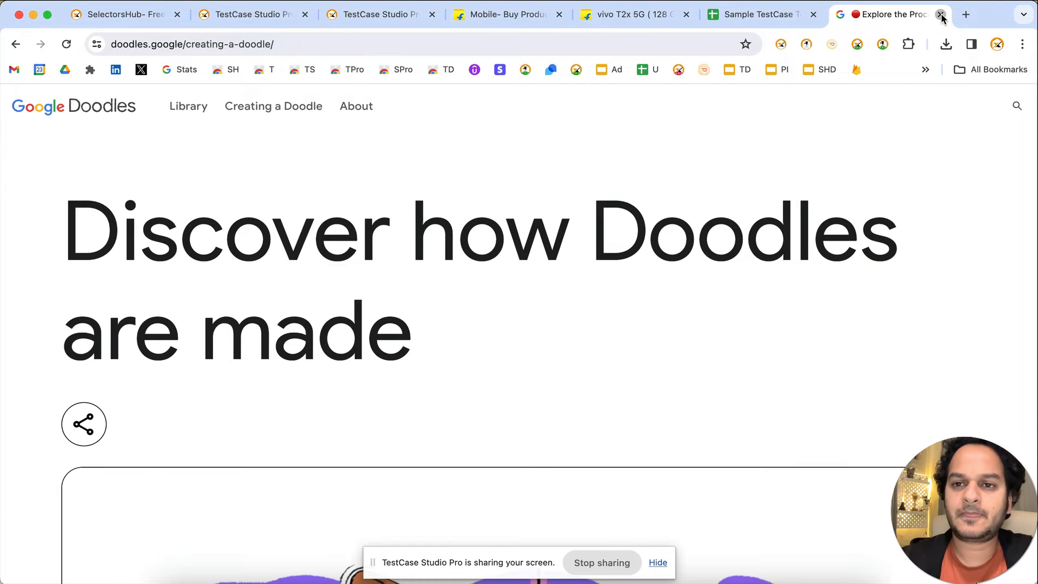
pyautogui.click(941, 14)
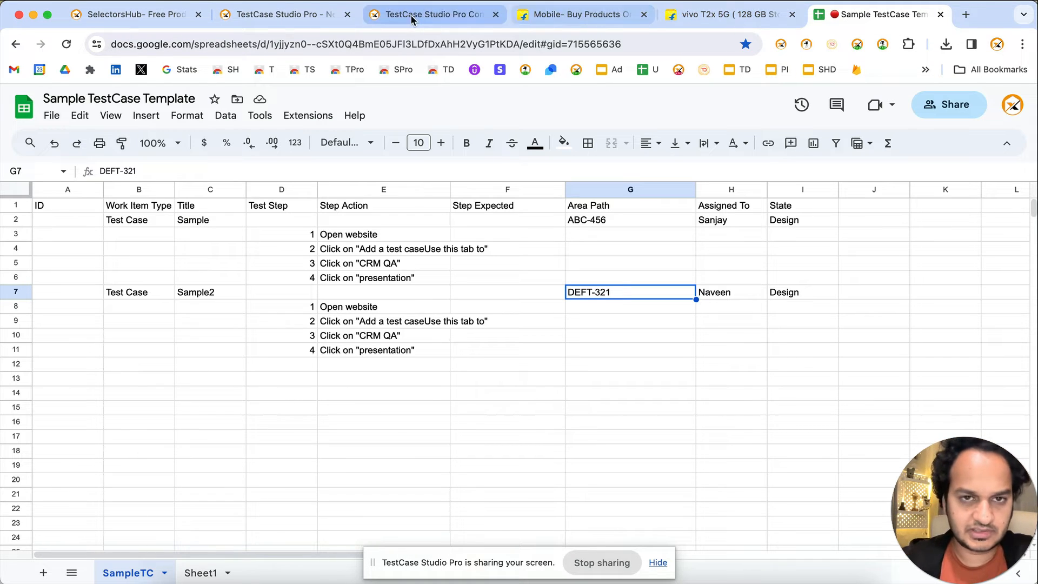
pyautogui.click(412, 16)
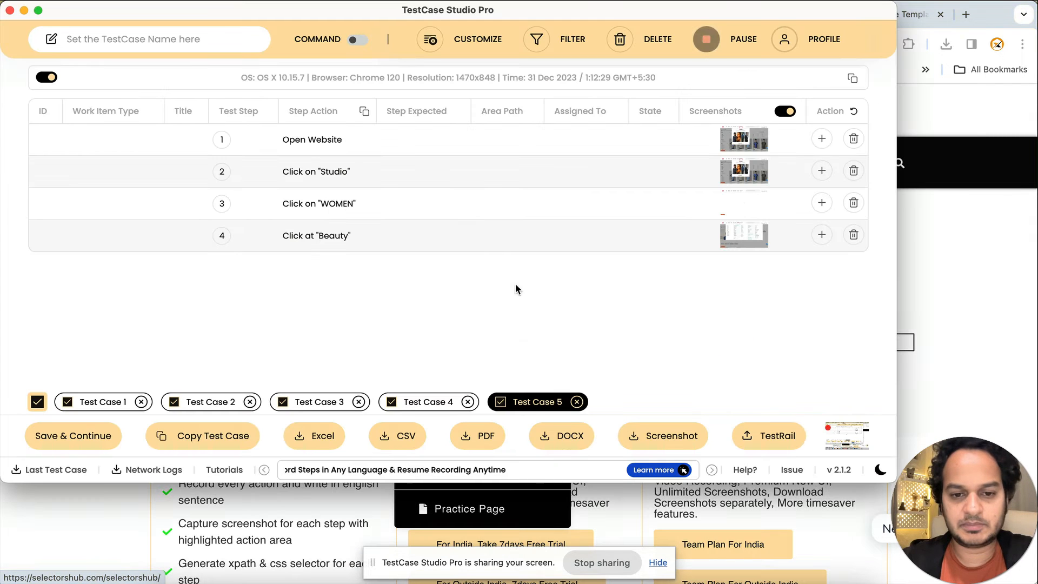
# Step: Pause and stop the running screen recording in TestCase Studio Pro
pyautogui.moveTo(834, 440)
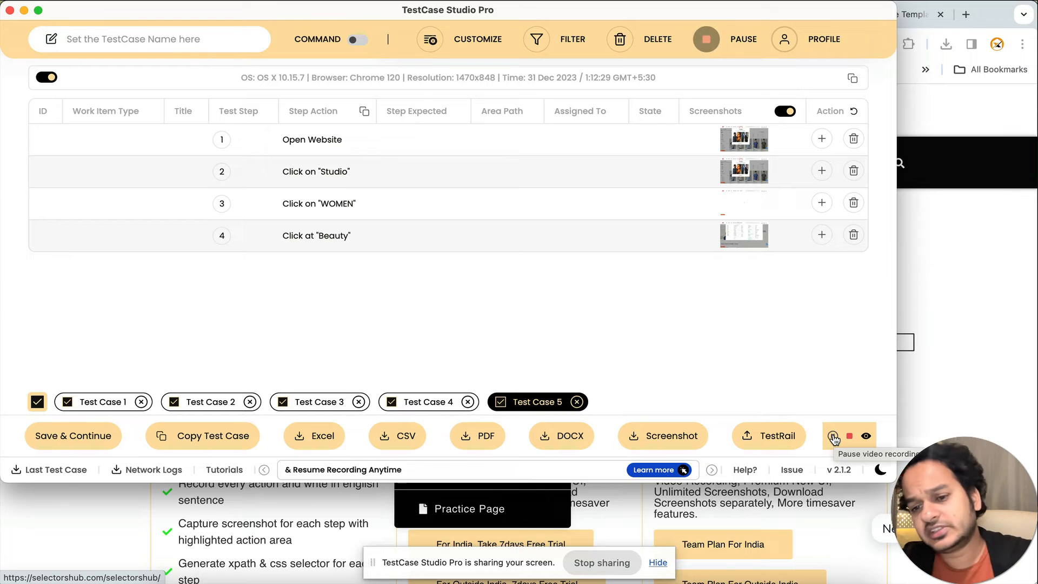
pyautogui.click(834, 437)
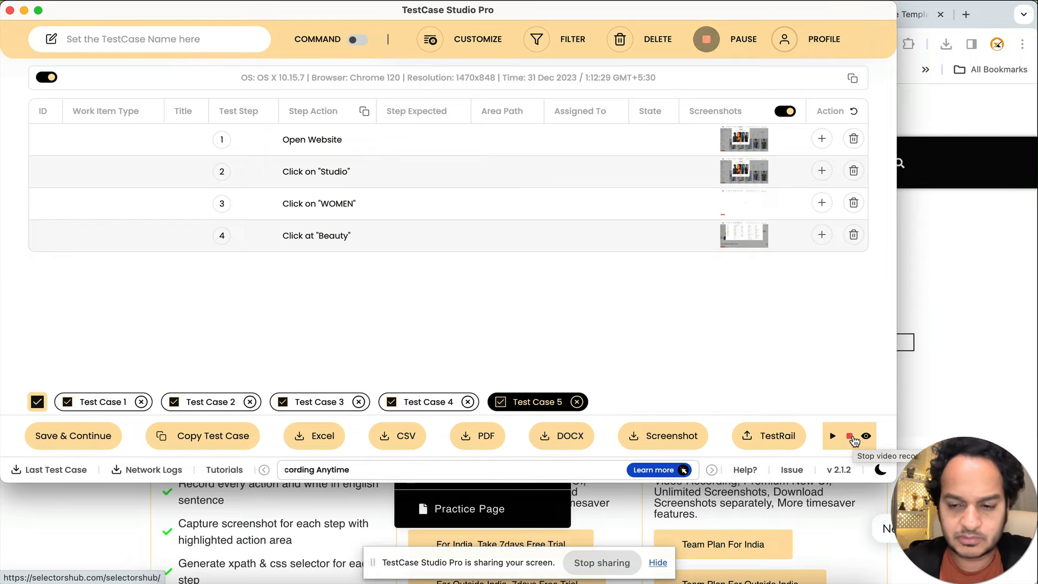
pyautogui.click(851, 438)
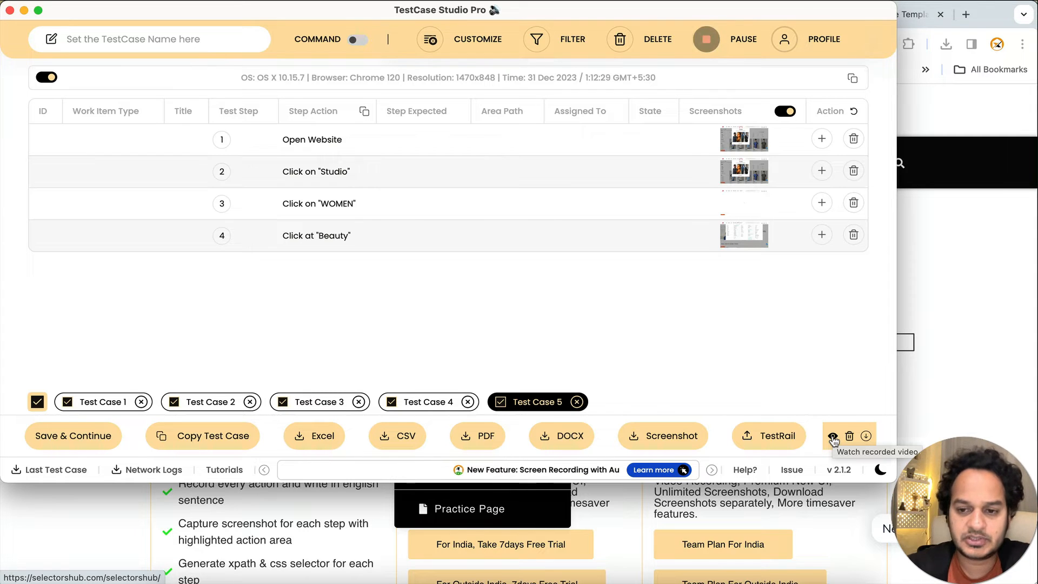
# Step: Play back the recorded video in the preview and close it
pyautogui.click(833, 435)
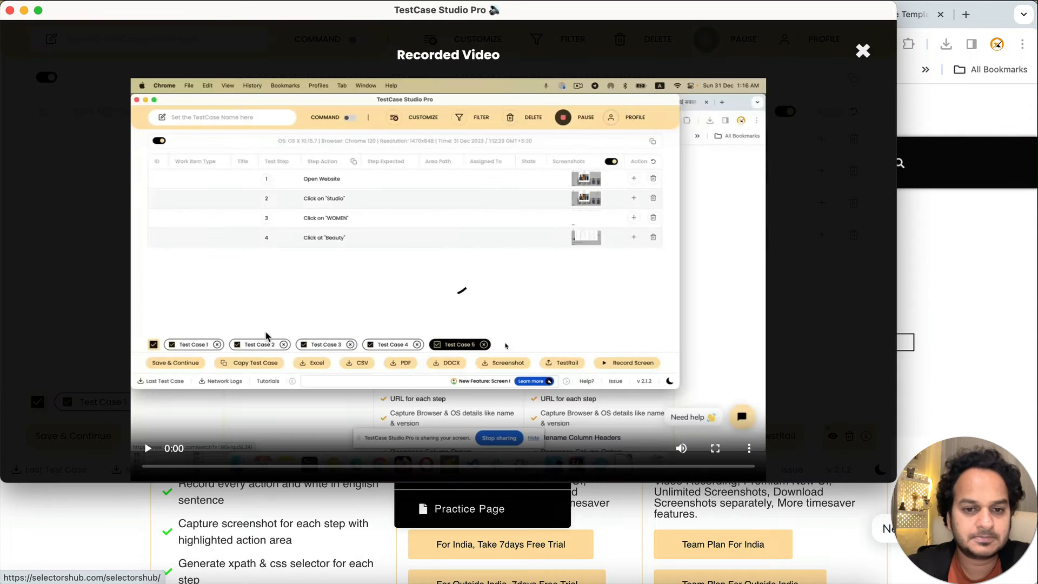
pyautogui.click(151, 450)
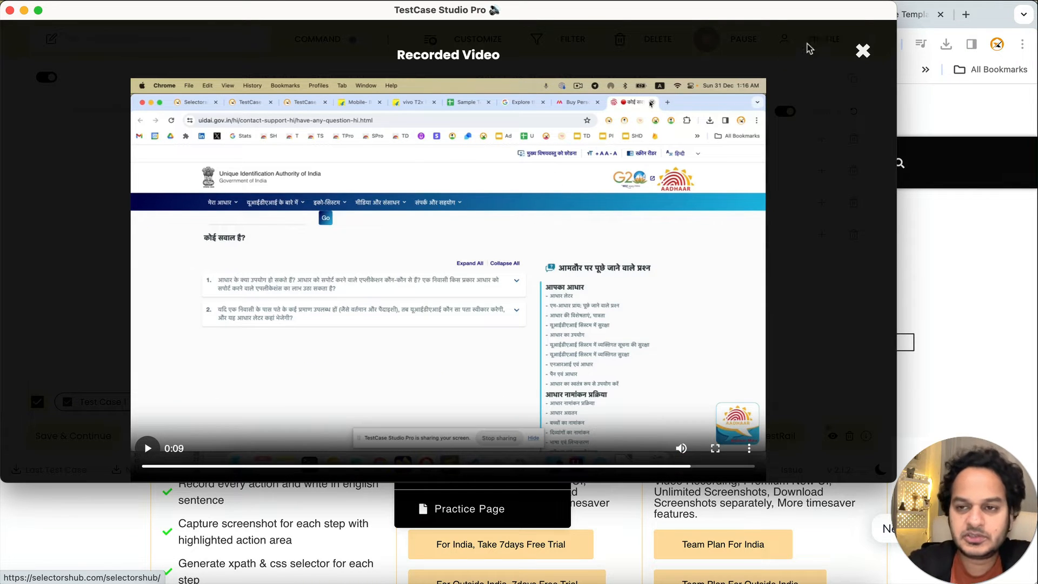
pyautogui.click(863, 51)
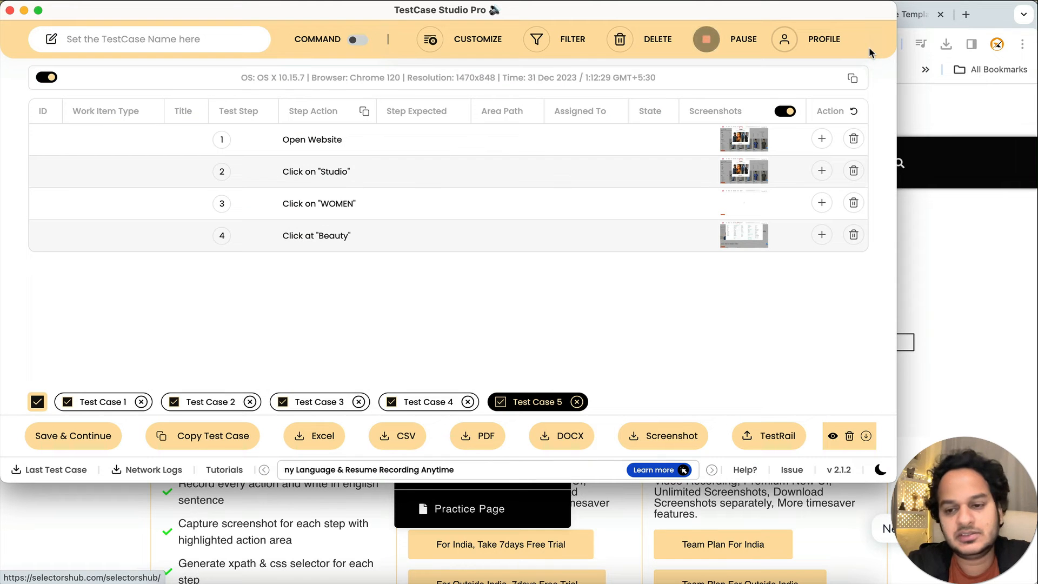
# Step: Download the recorded video and delete it from the recorder
pyautogui.click(867, 437)
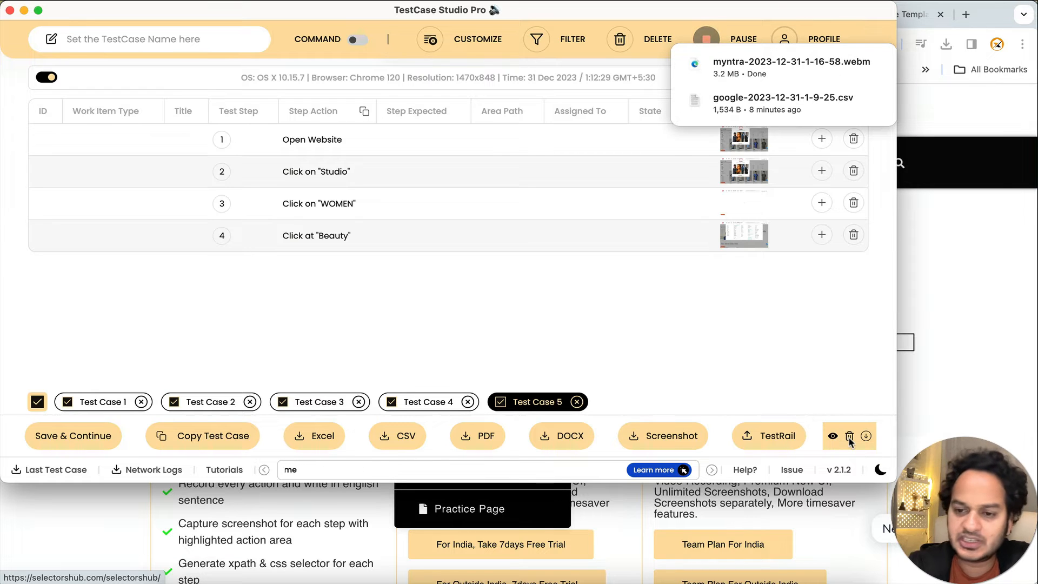
pyautogui.click(849, 438)
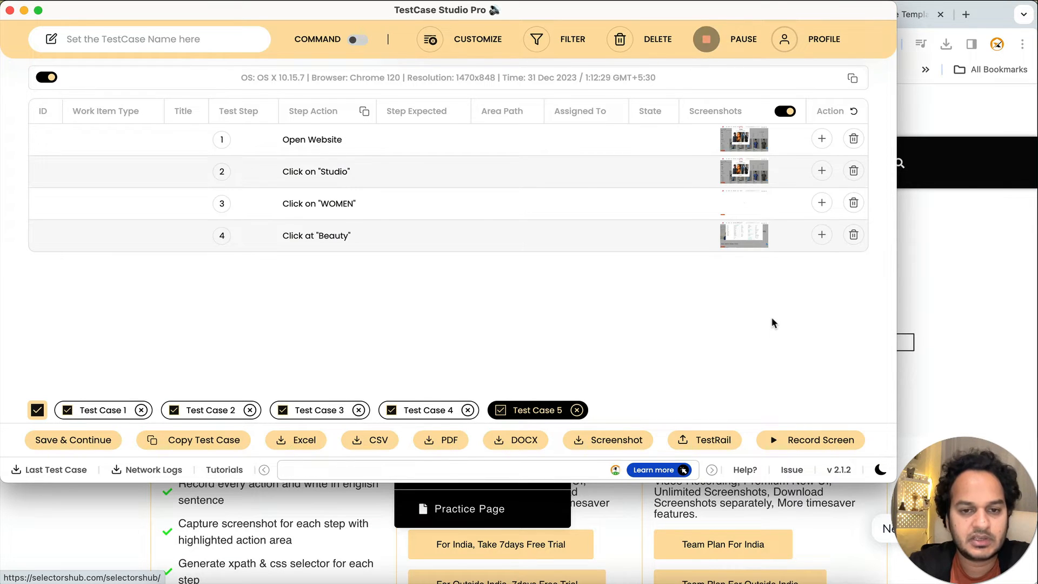
# Step: Look up the Record TestCase in BDD Format (Beta) feature on the plans page in Chrome, and return to the recorder
pyautogui.click(919, 356)
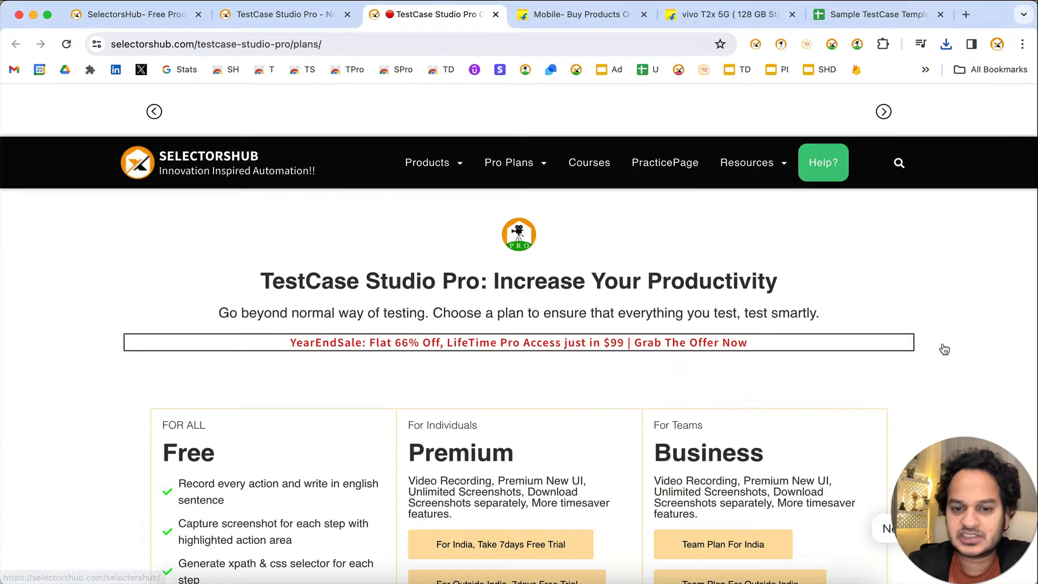
pyautogui.scroll(-10, 508, 376)
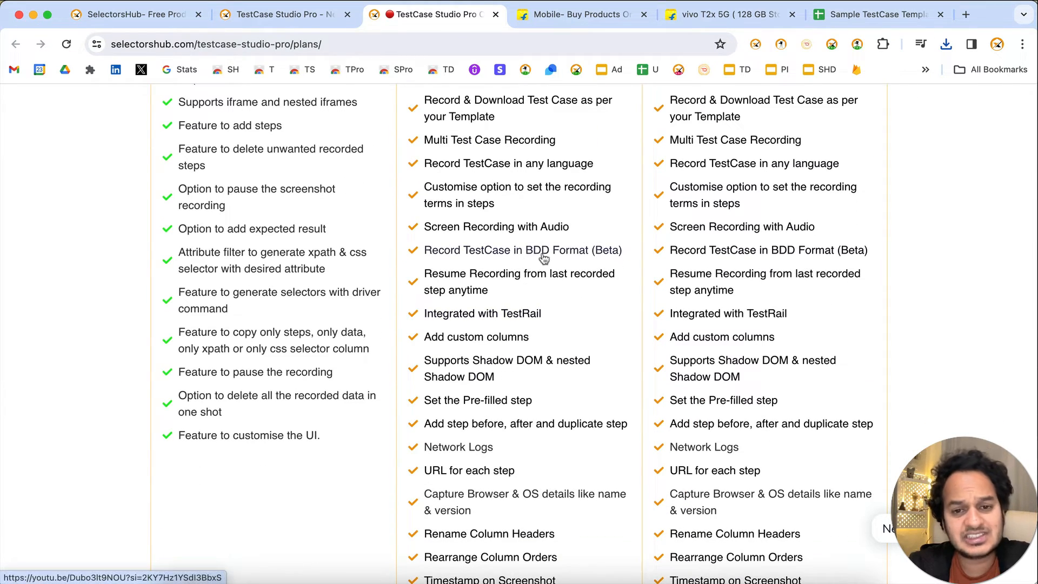
pyautogui.press('super+grave')
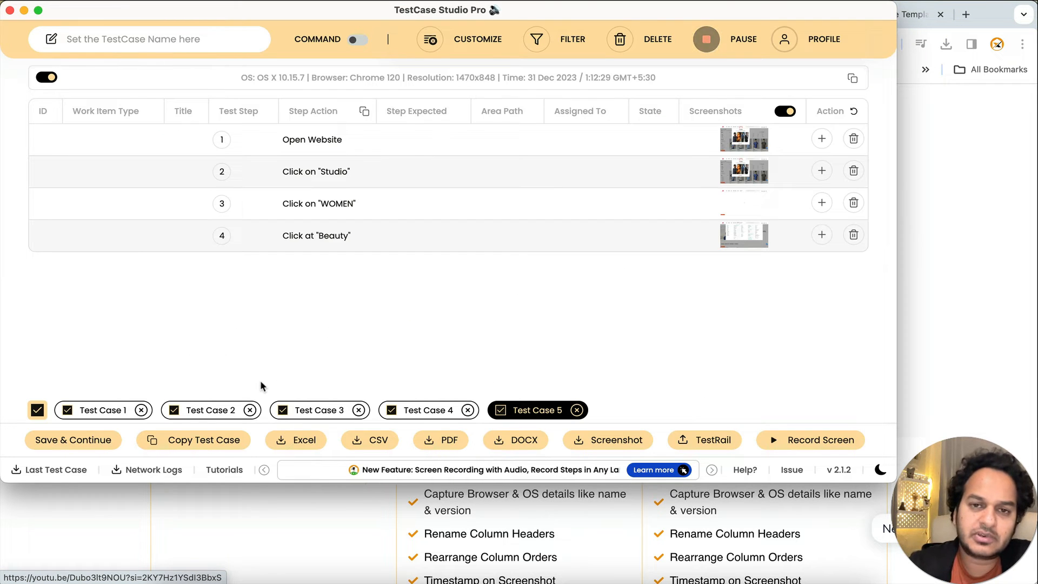
# Step: Change the step sentences to BDD format in the customization settings and close the settings
pyautogui.click(460, 41)
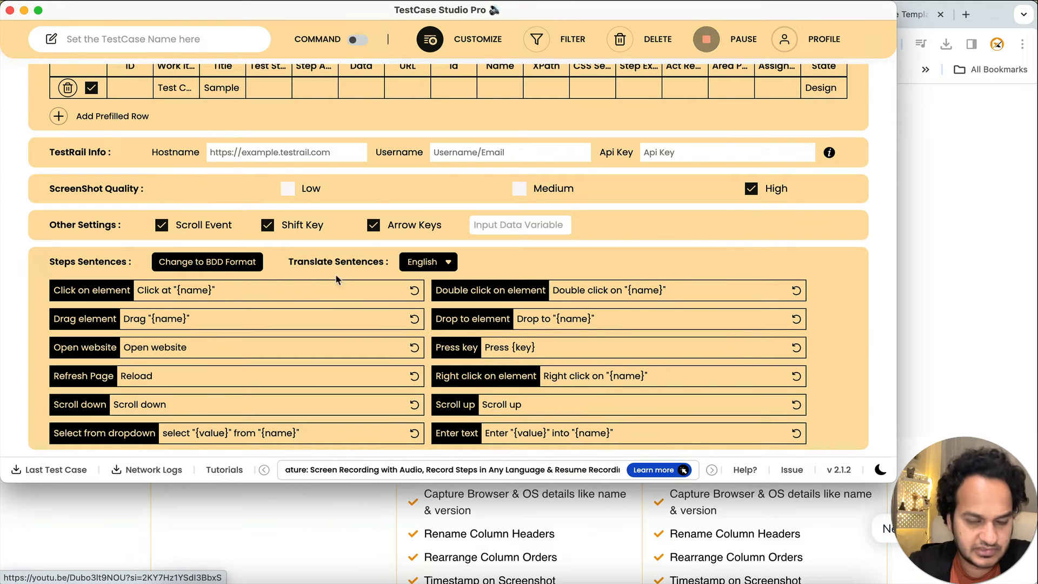
pyautogui.click(218, 265)
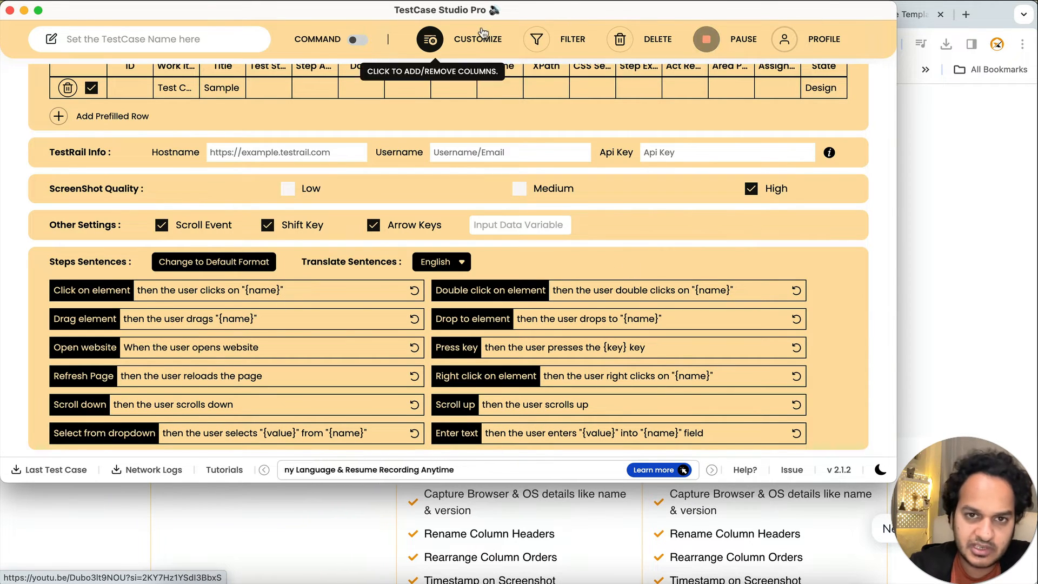
pyautogui.click(430, 39)
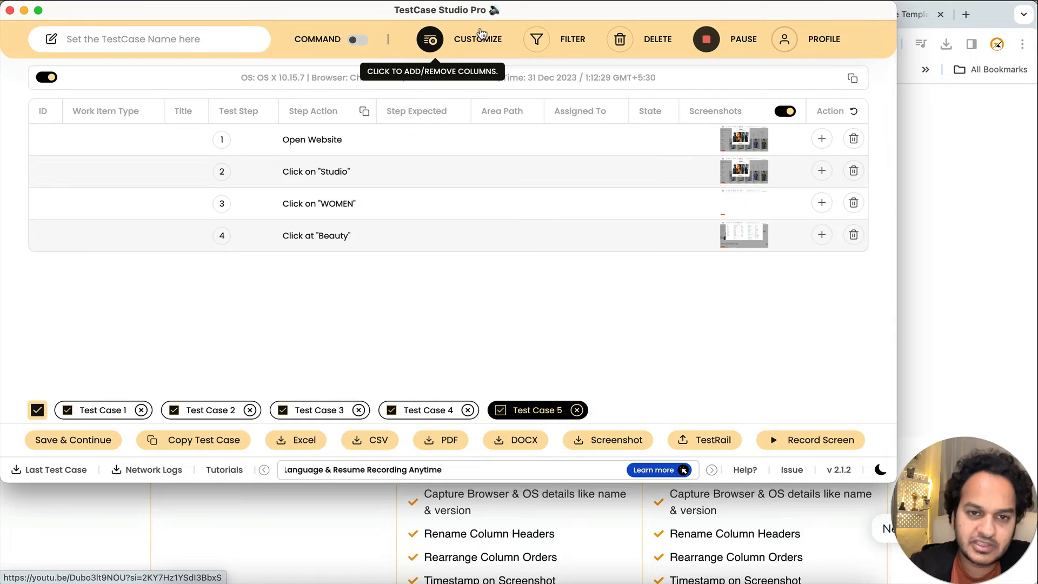
# Step: Save the current test case to start a new one, and switch to the Flipkart mobile search results in Chrome
pyautogui.click(81, 438)
pyautogui.click(955, 293)
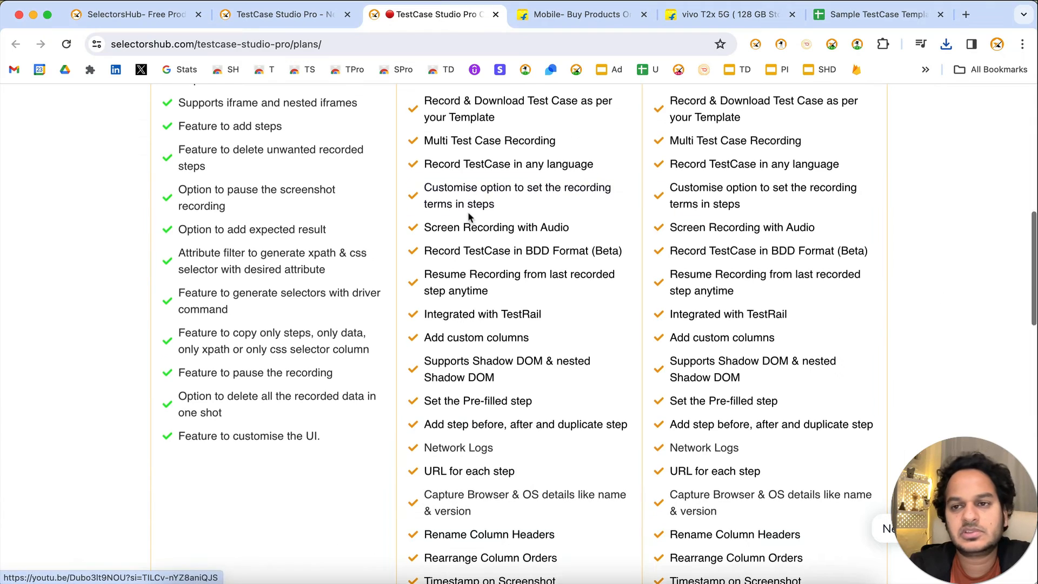
pyautogui.scroll(15, 468, 215)
pyautogui.click(595, 14)
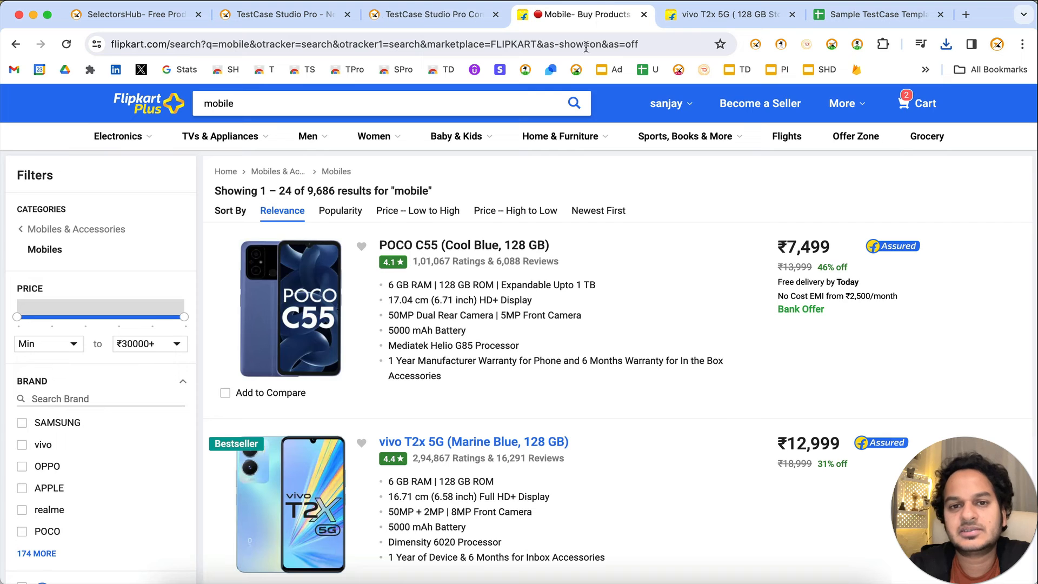
# Step: Record going to the Flipkart home page through its logo, and return to the recorder
pyautogui.moveTo(312, 138)
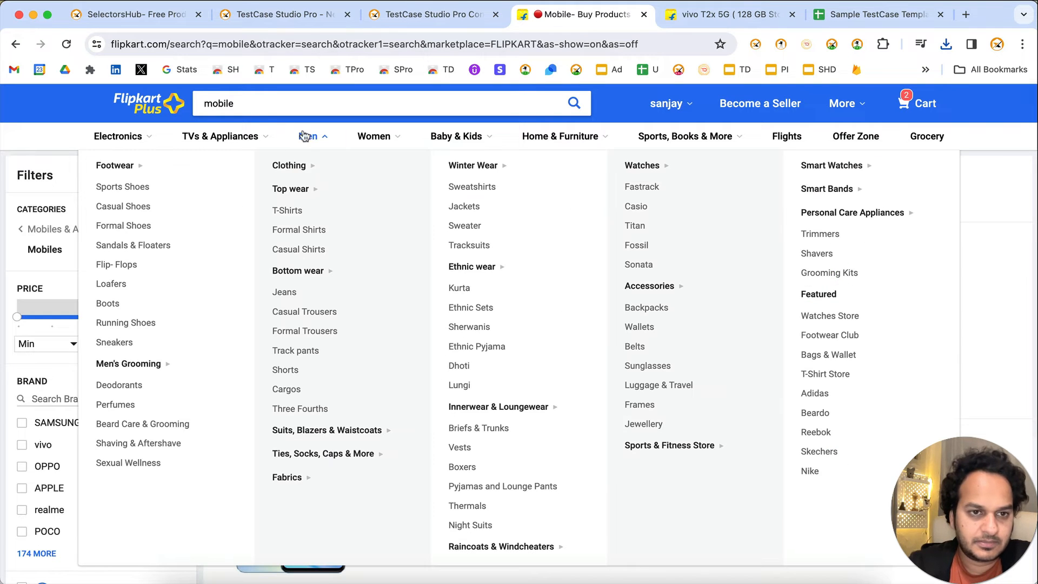
pyautogui.click(142, 103)
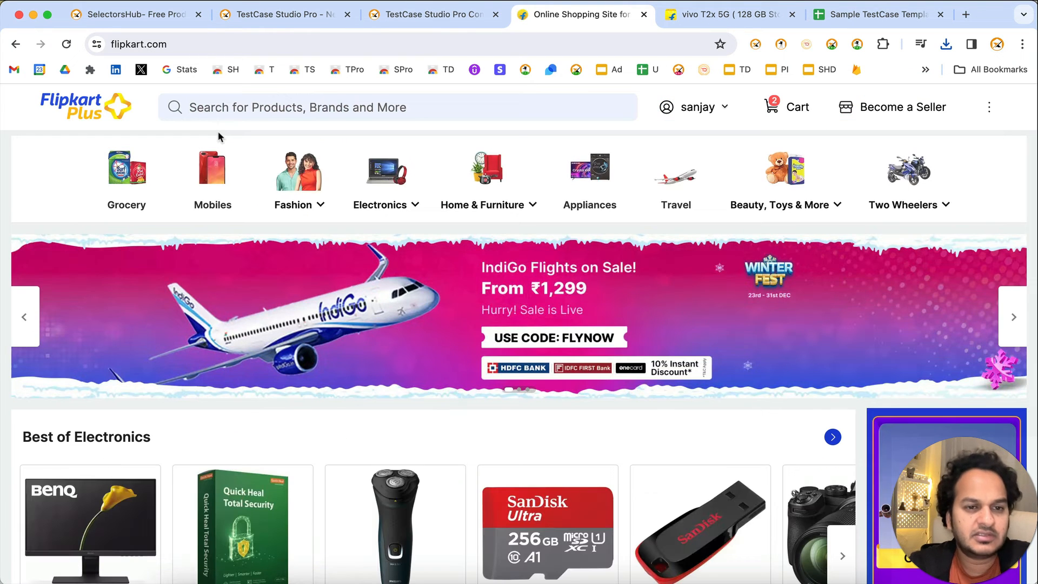
pyautogui.click(221, 111)
pyautogui.press('super+grave')
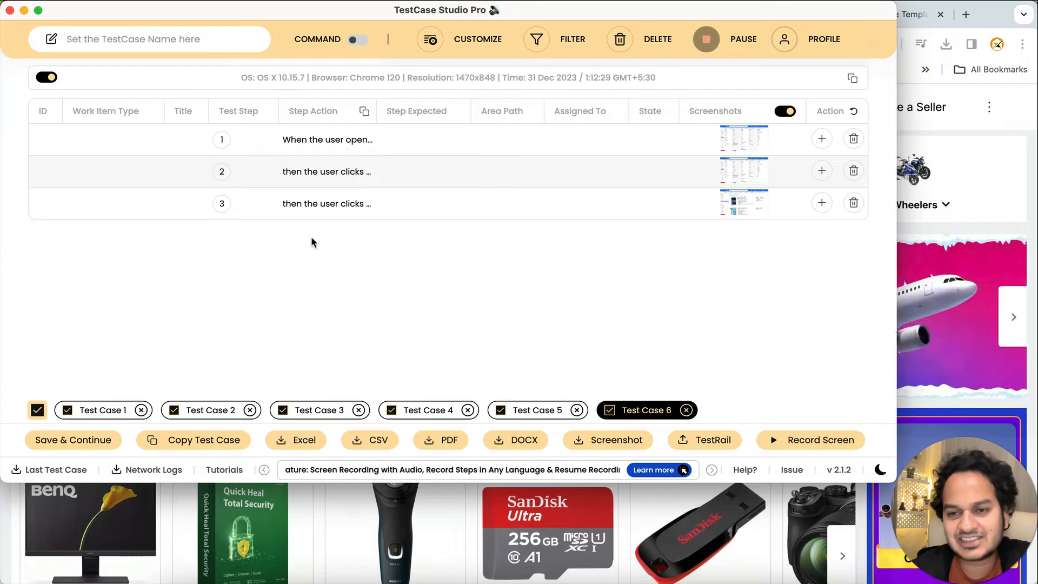
# Step: Add a new blank row below step 3 of the recorded test case
pyautogui.click(822, 203)
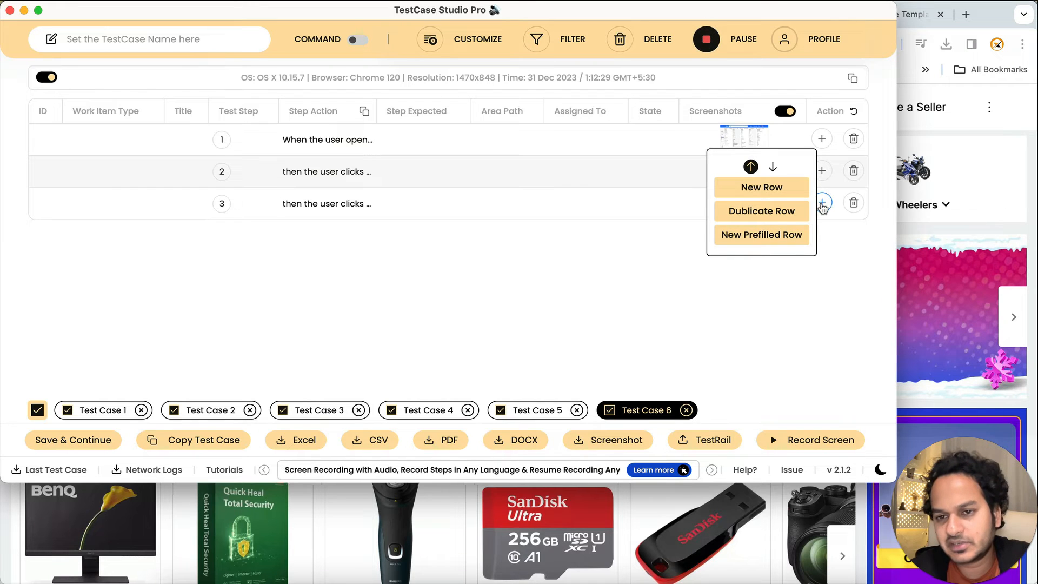
pyautogui.click(773, 167)
pyautogui.click(770, 193)
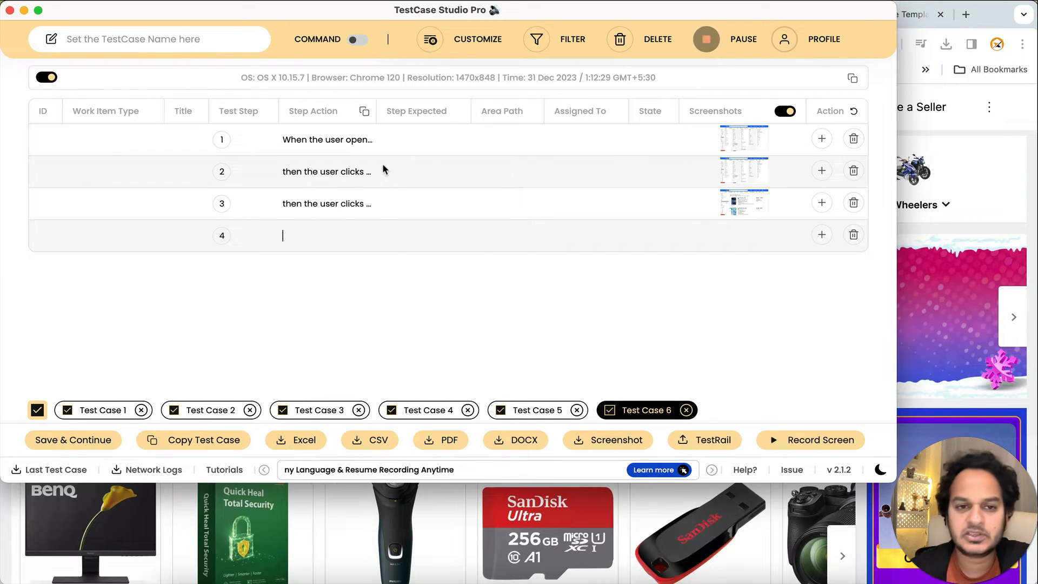
pyautogui.click(352, 224)
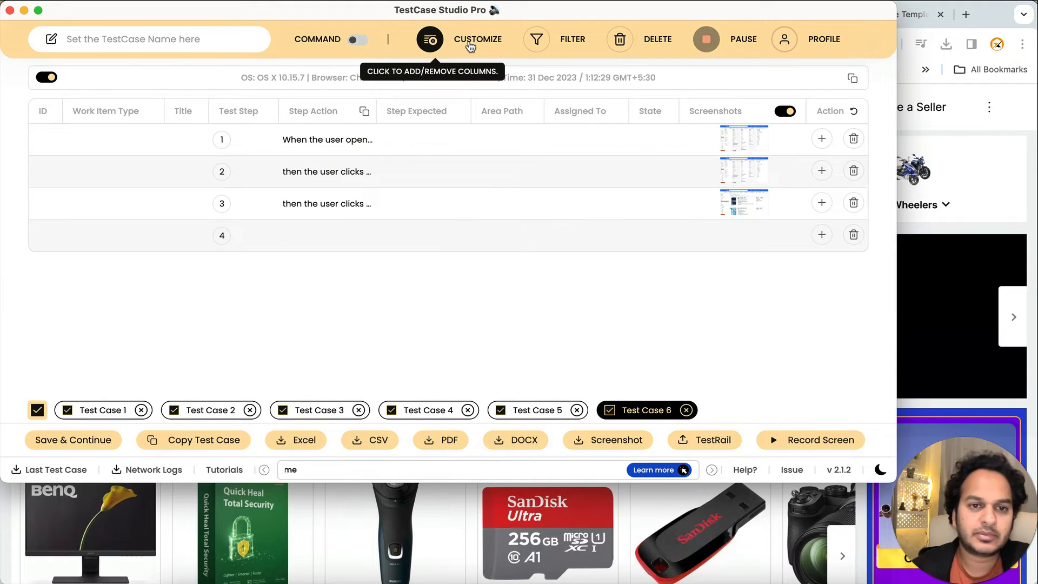
# Step: Enable the URL and Data columns in the customization settings and close the settings
pyautogui.click(429, 40)
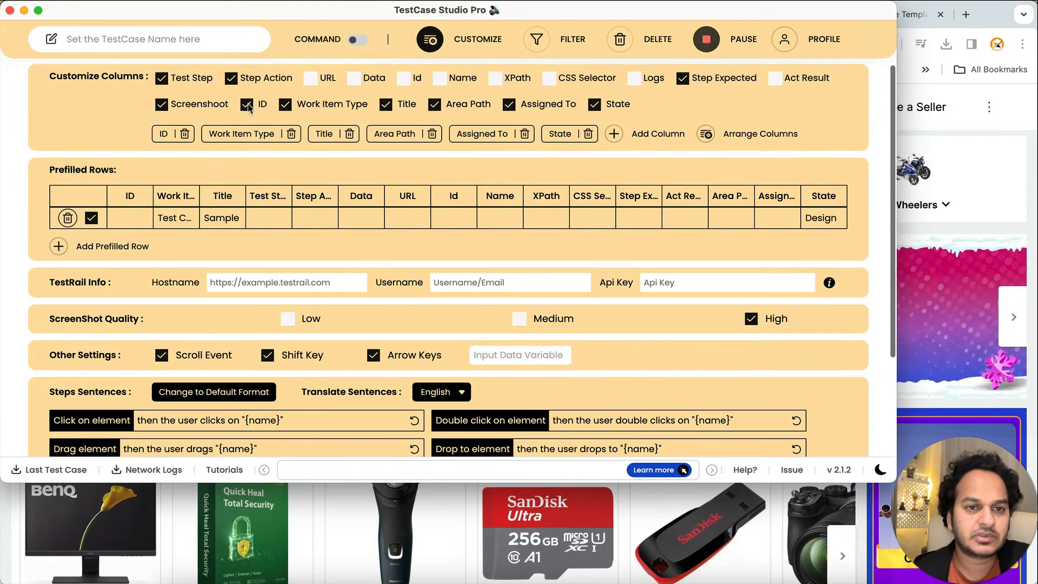
pyautogui.click(311, 79)
pyautogui.click(363, 82)
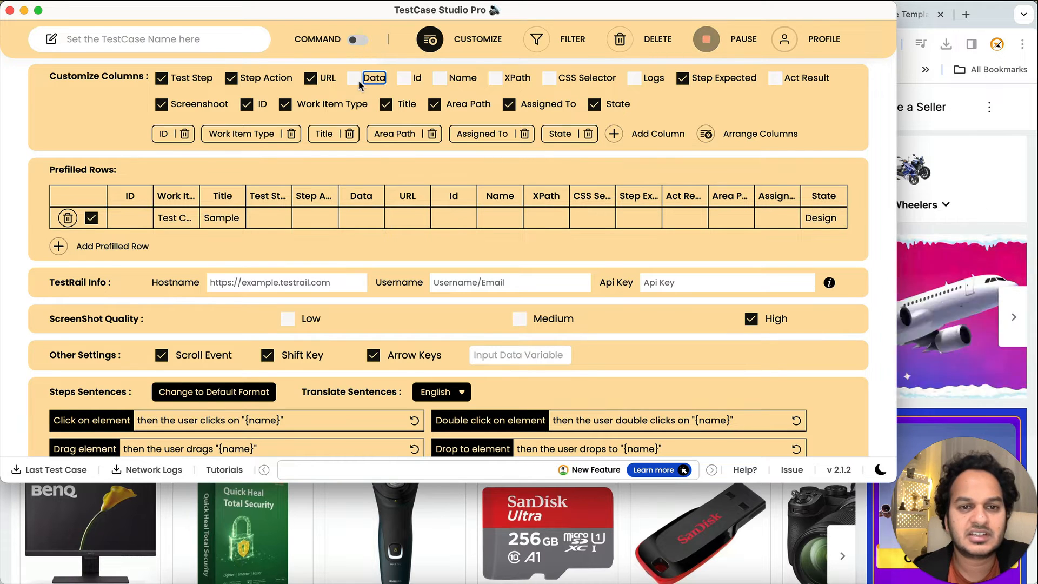
pyautogui.click(429, 40)
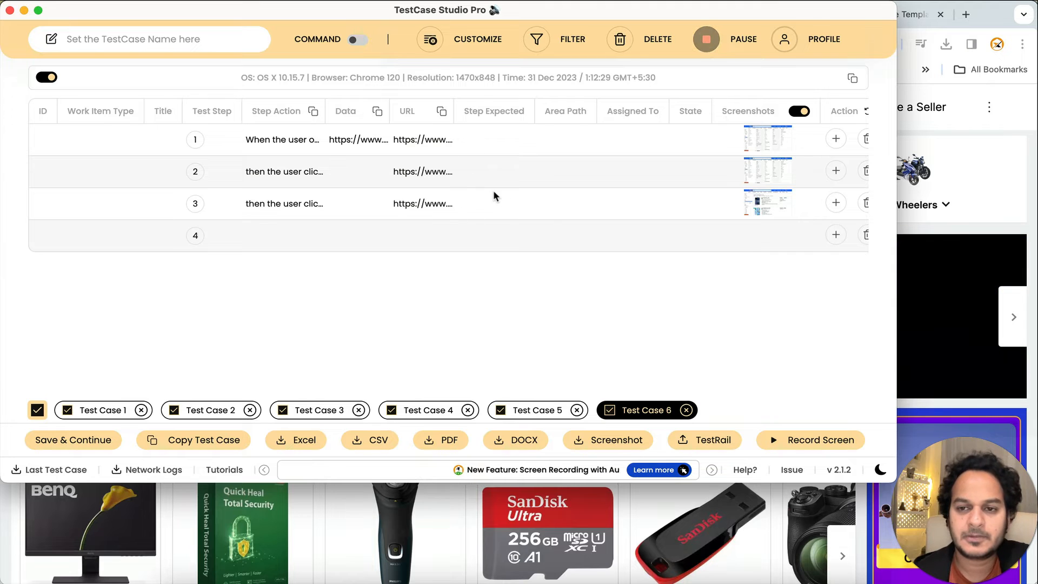
# Step: Look up the feature for resuming recording from the last recorded step on the plans page in Chrome, and return to the recorder
pyautogui.click(947, 126)
pyautogui.click(399, 24)
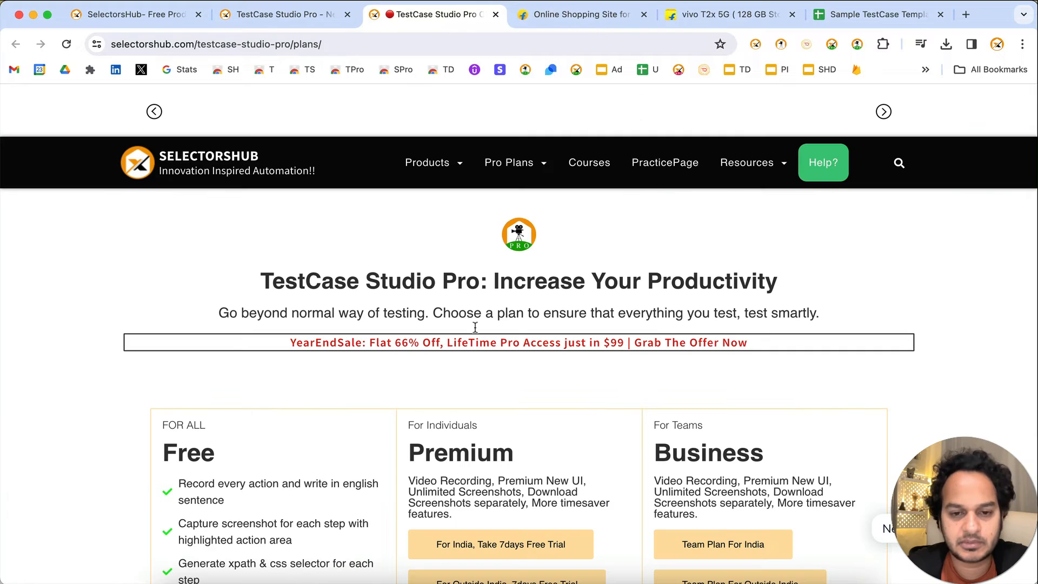
pyautogui.scroll(-15, 465, 303)
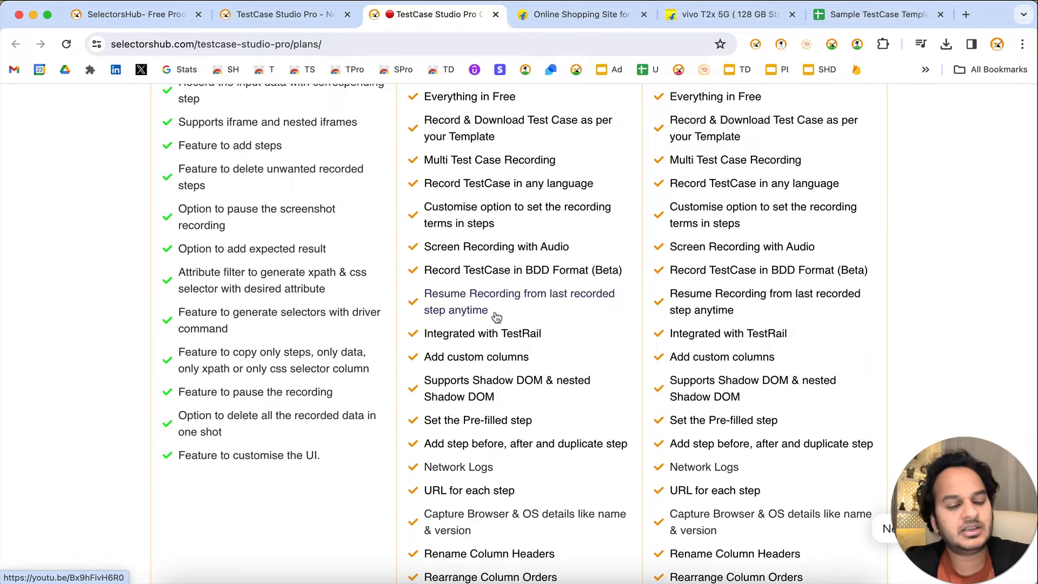
pyautogui.press('super+grave')
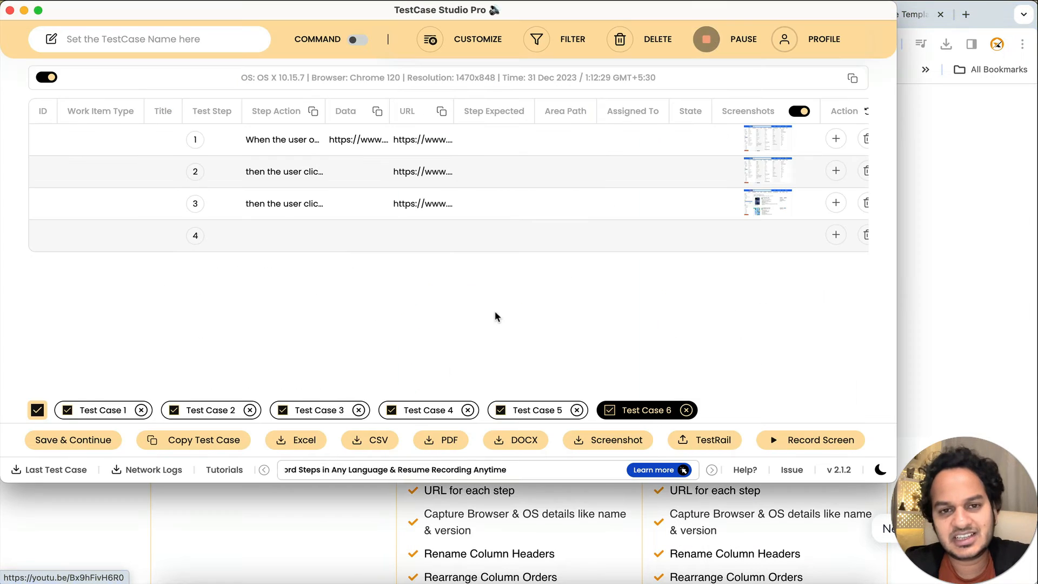
# Step: Delete the blank fourth row, and change the step sentences back to the default format in the customization settings
pyautogui.click(865, 234)
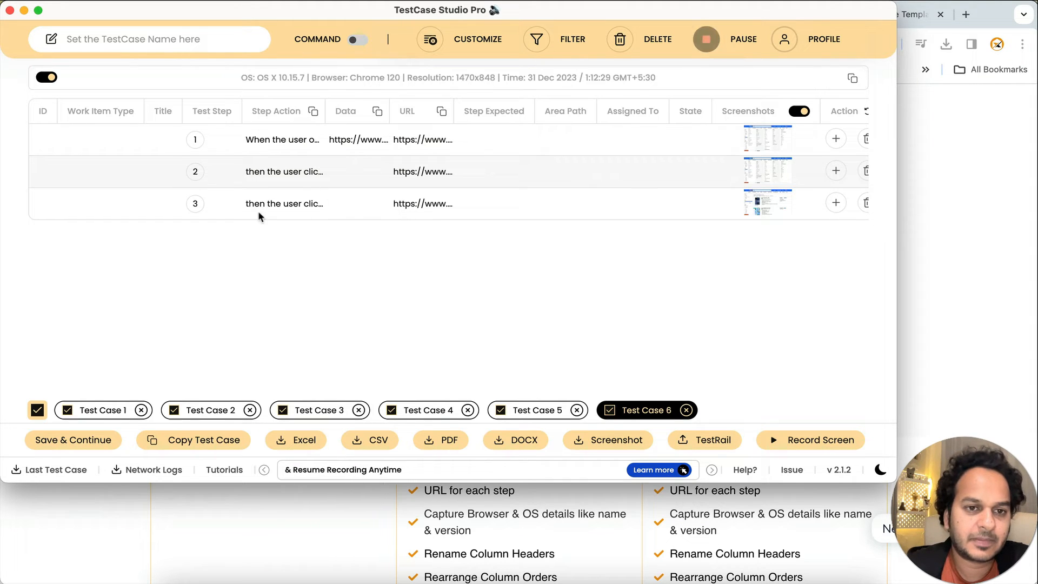
pyautogui.click(431, 40)
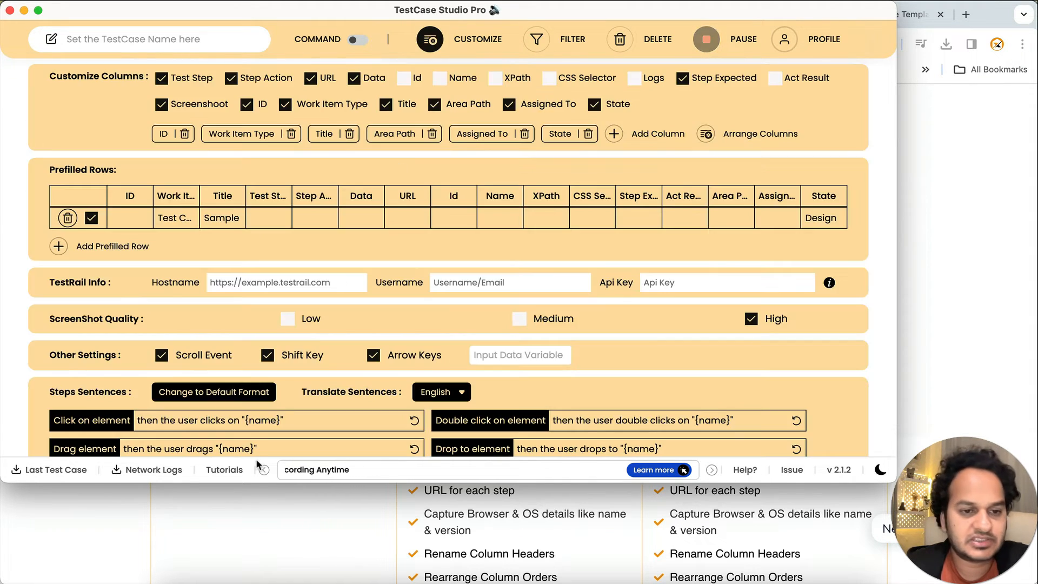
pyautogui.scroll(-5, 228, 398)
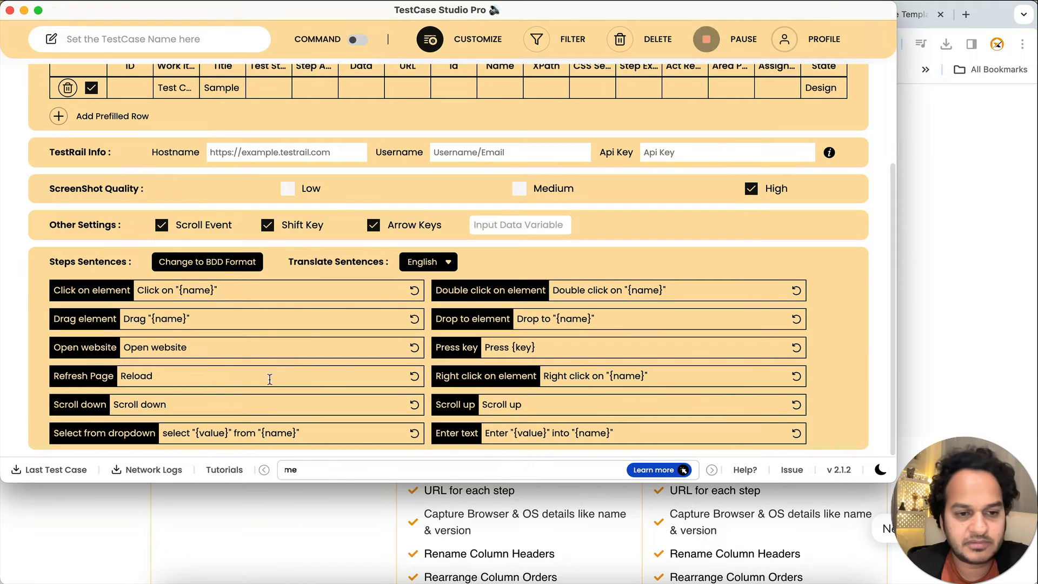
pyautogui.click(454, 44)
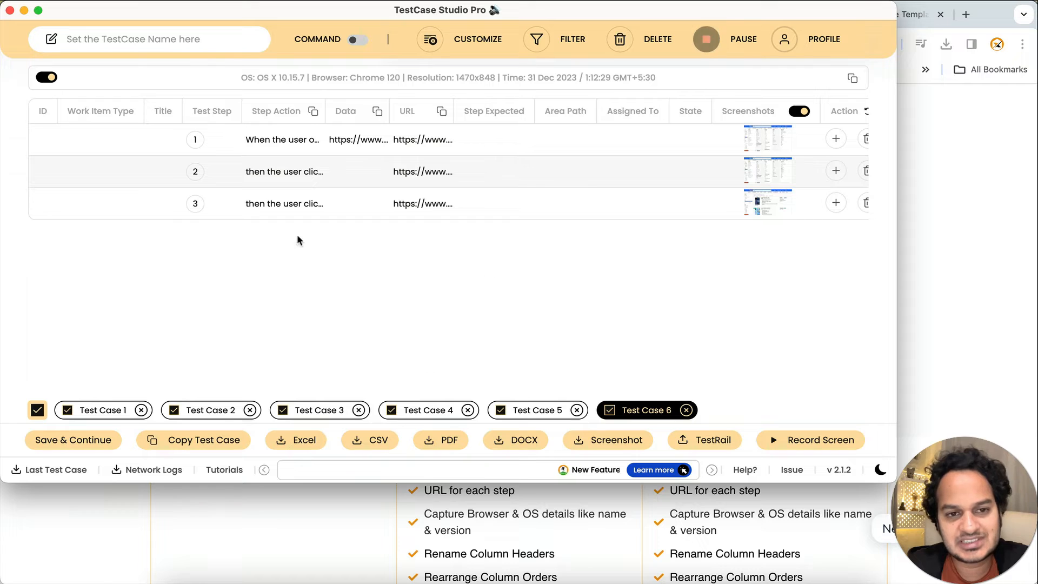
# Step: Review the recorded steps of Test Case 1 through Test Case 5
pyautogui.click(537, 409)
pyautogui.click(440, 411)
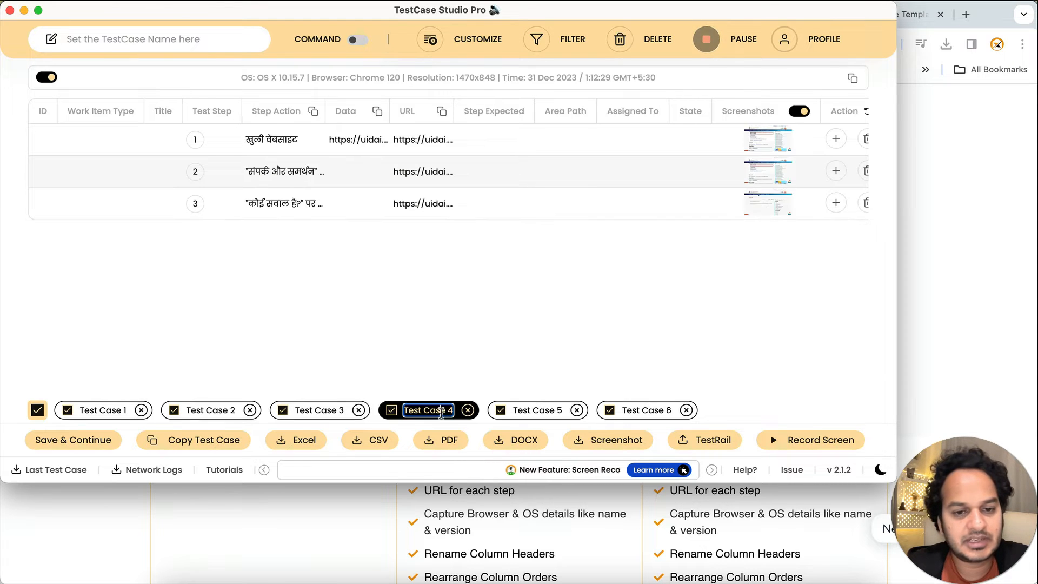
pyautogui.click(351, 411)
pyautogui.doubleClick(212, 410)
pyautogui.doubleClick(107, 414)
pyautogui.doubleClick(422, 409)
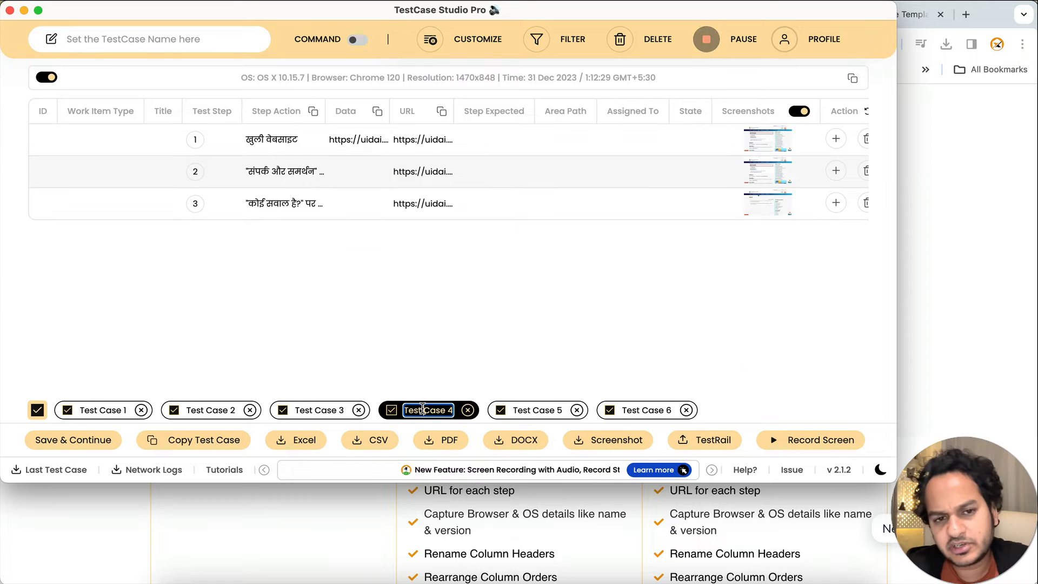
pyautogui.doubleClick(529, 409)
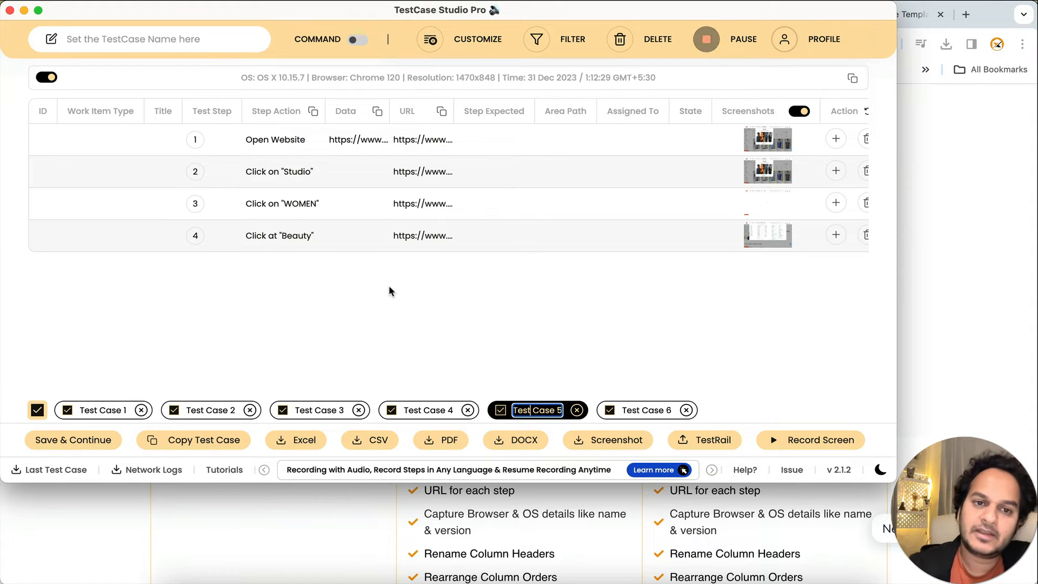
pyautogui.click(409, 291)
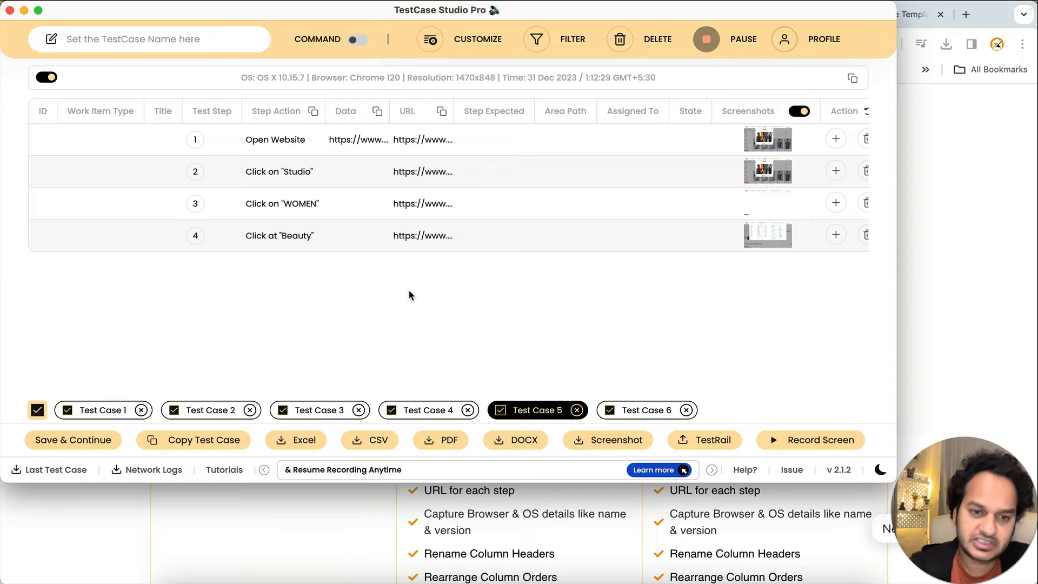
# Step: Delete all six recorded test cases and close the recorder window
pyautogui.click(249, 410)
pyautogui.click(250, 410)
pyautogui.click(250, 410)
pyautogui.click(249, 410)
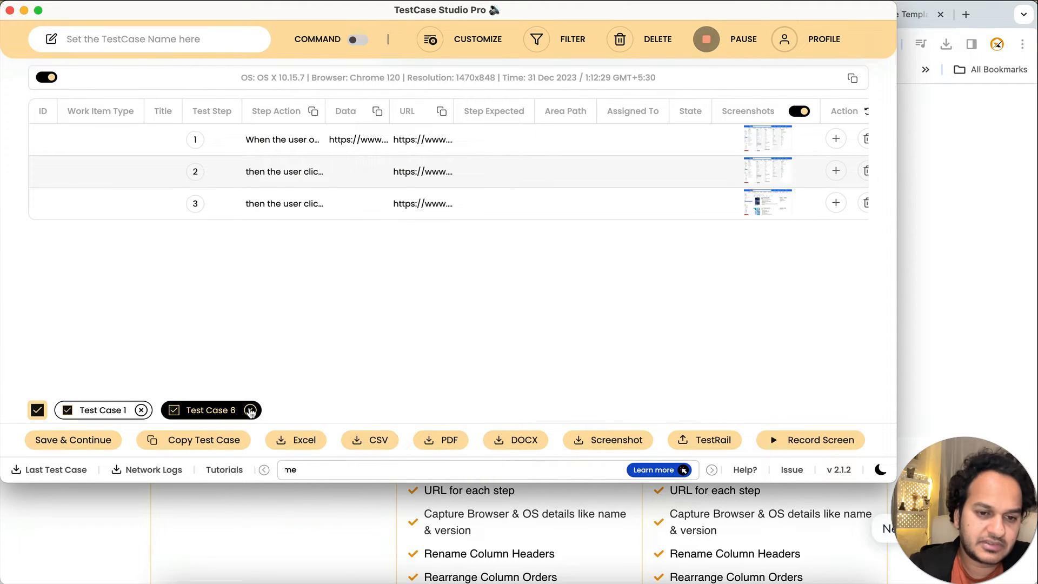
pyautogui.click(250, 410)
pyautogui.click(142, 411)
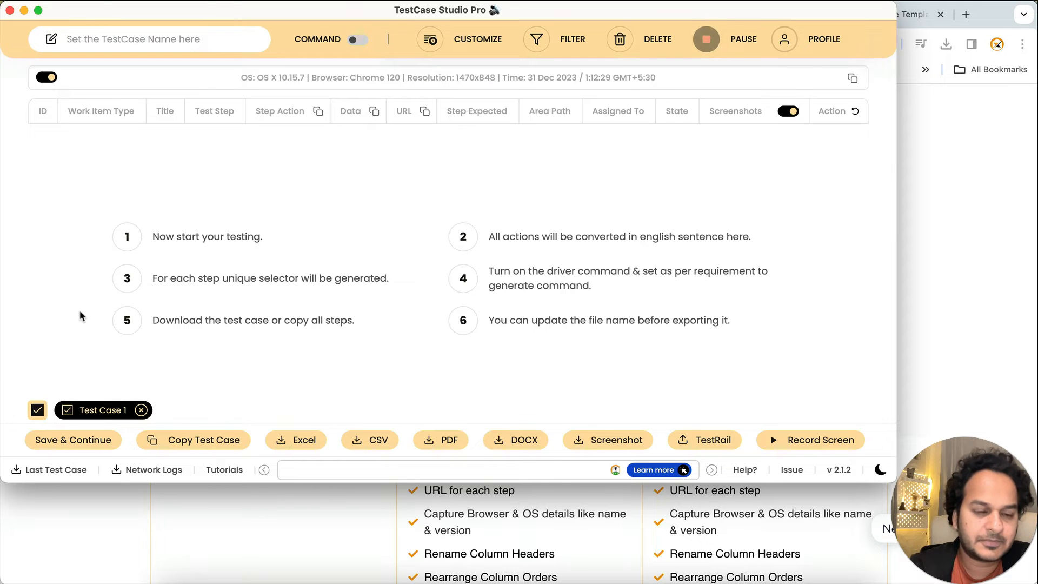
pyautogui.click(9, 10)
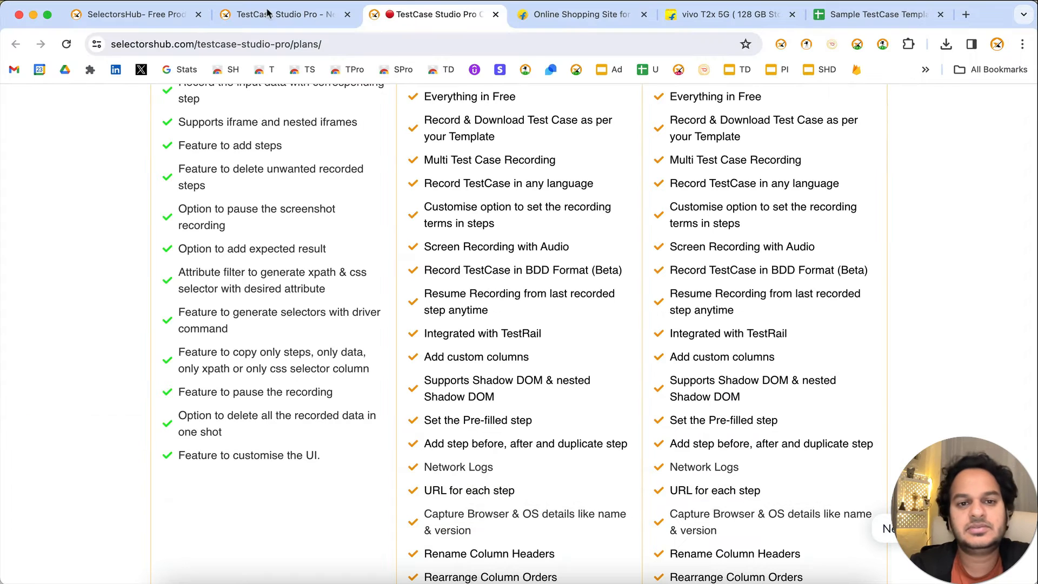
# Step: Open myntra.com in a new Chrome tab and launch the TestCase Studio Pro recorder there
pyautogui.click(966, 15)
pyautogui.write('myntra.com')
pyautogui.press('Return')
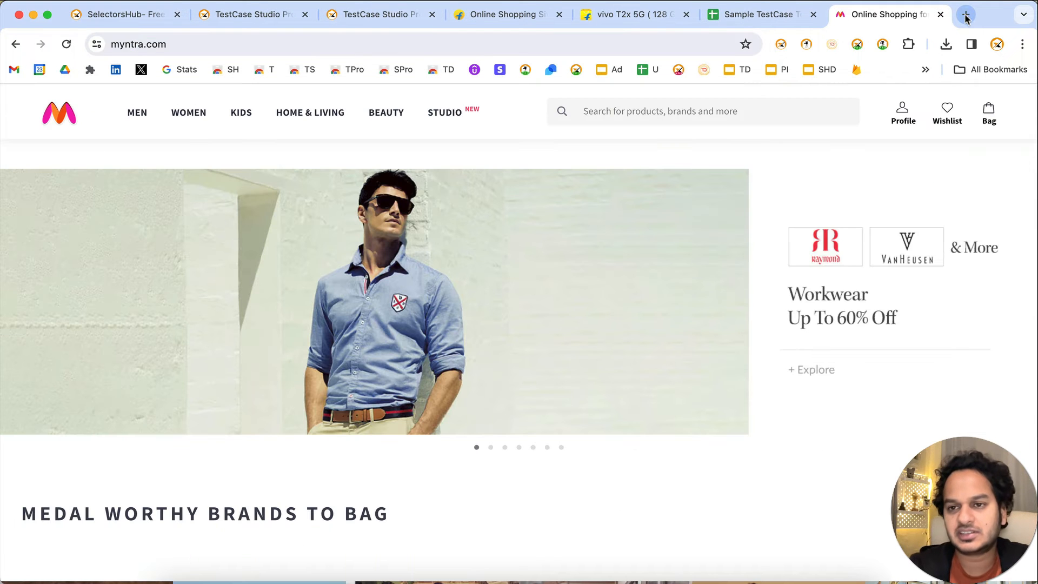
pyautogui.click(883, 43)
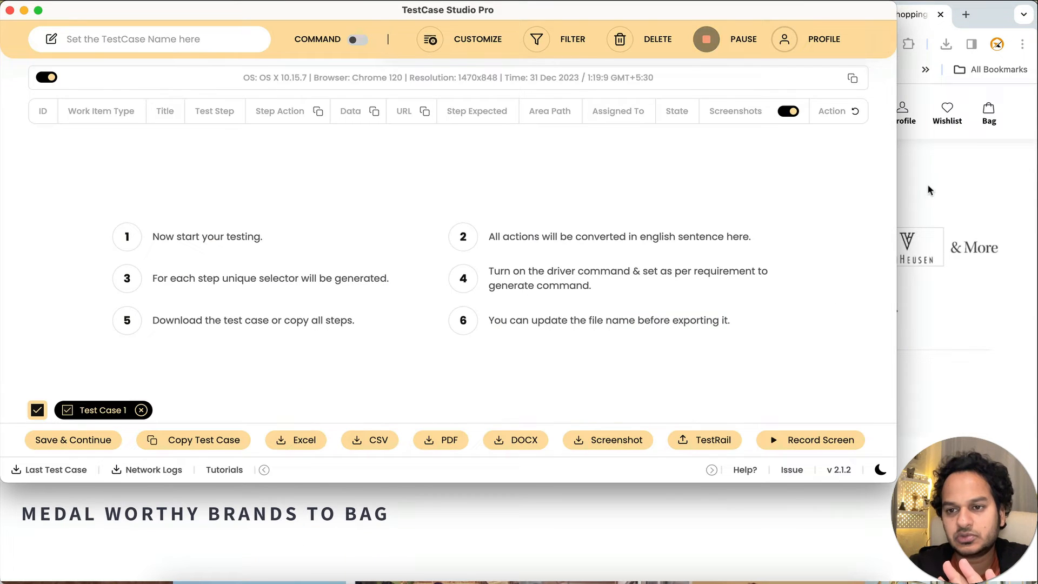
# Step: Record browsing Myntra through the Workwear banner and the Studio, Home Living, Kids and Women sections
pyautogui.click(926, 187)
pyautogui.click(543, 164)
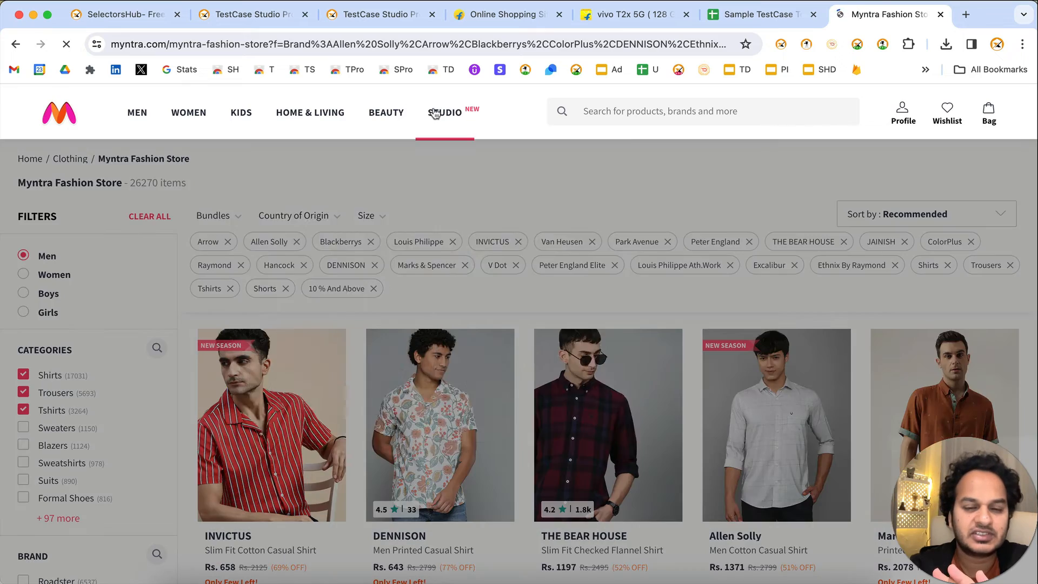
pyautogui.click(434, 112)
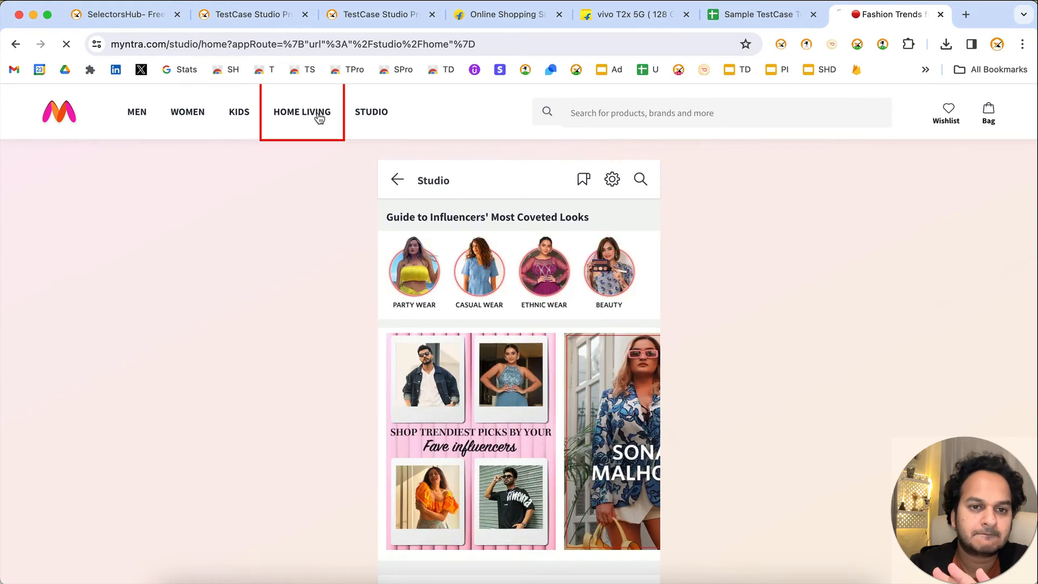
pyautogui.click(319, 118)
pyautogui.click(248, 112)
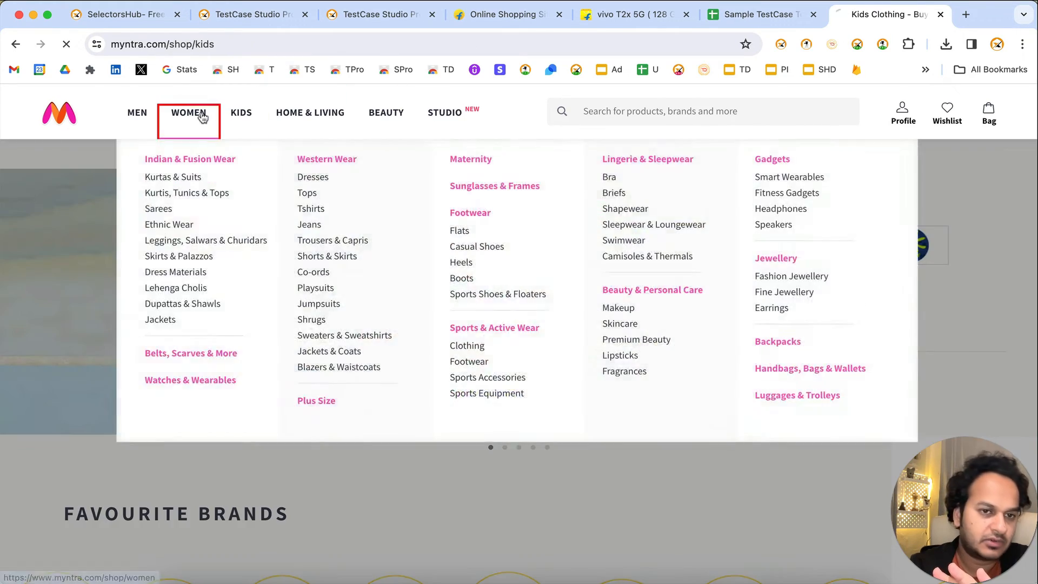
pyautogui.click(202, 118)
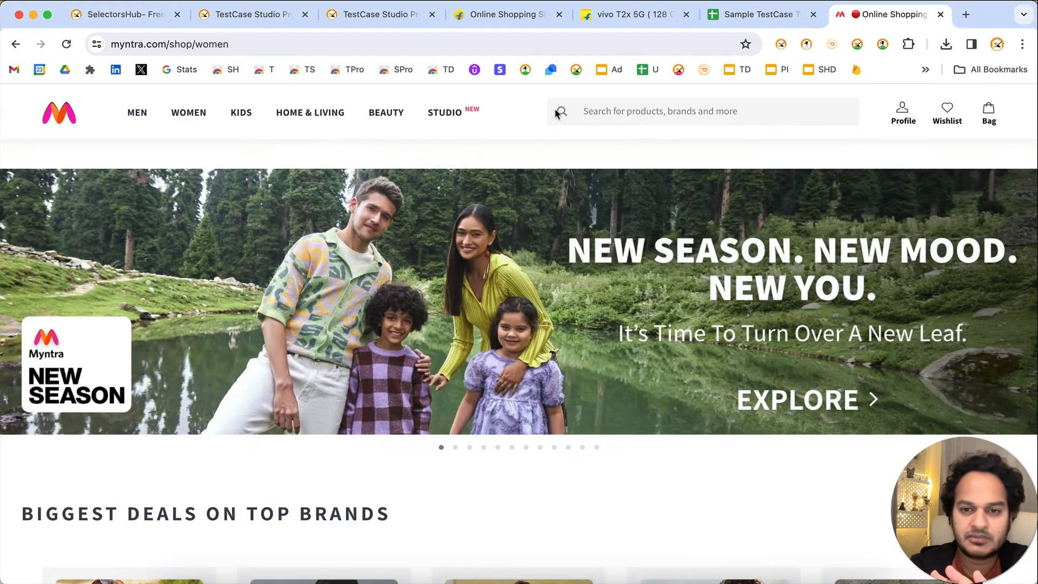
# Step: Search Myntra for "tshirt" and open the HRX by Hrithik Roshan Men Teal Blue Printed Pure Cotton T-shirt
pyautogui.click(591, 105)
pyautogui.write('thshir')
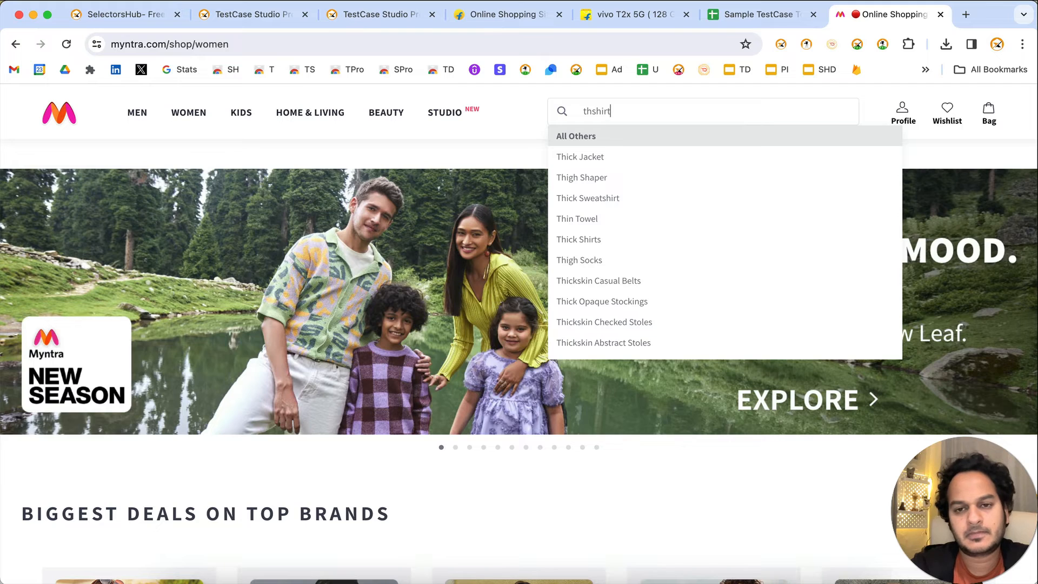
pyautogui.write('t')
pyautogui.press('Left')
pyautogui.press('Left')
pyautogui.press('Left')
pyautogui.press('Left')
pyautogui.press('Left')
pyautogui.press('BackSpace')
pyautogui.press('Return')
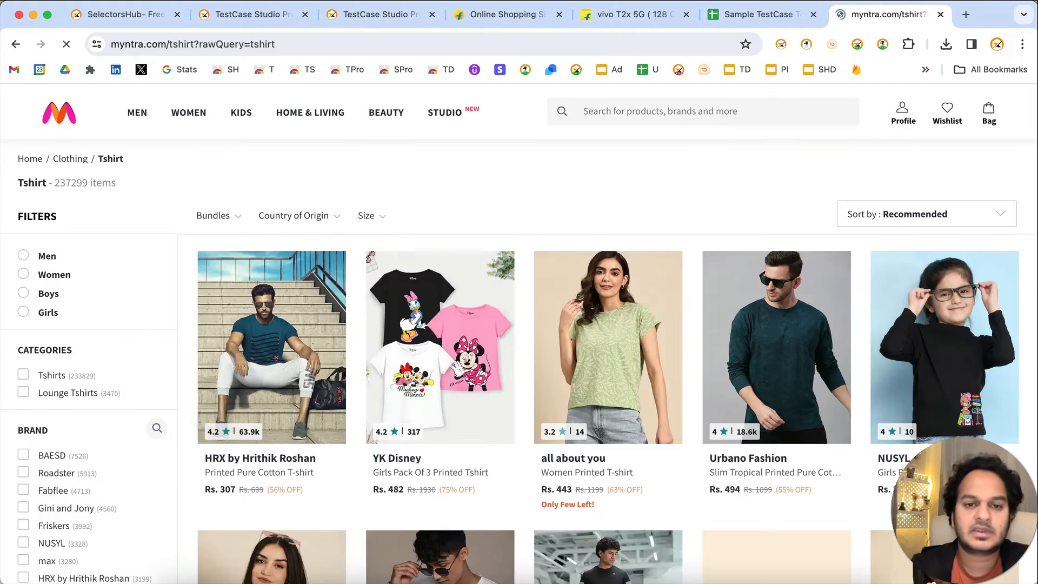
pyautogui.click(281, 333)
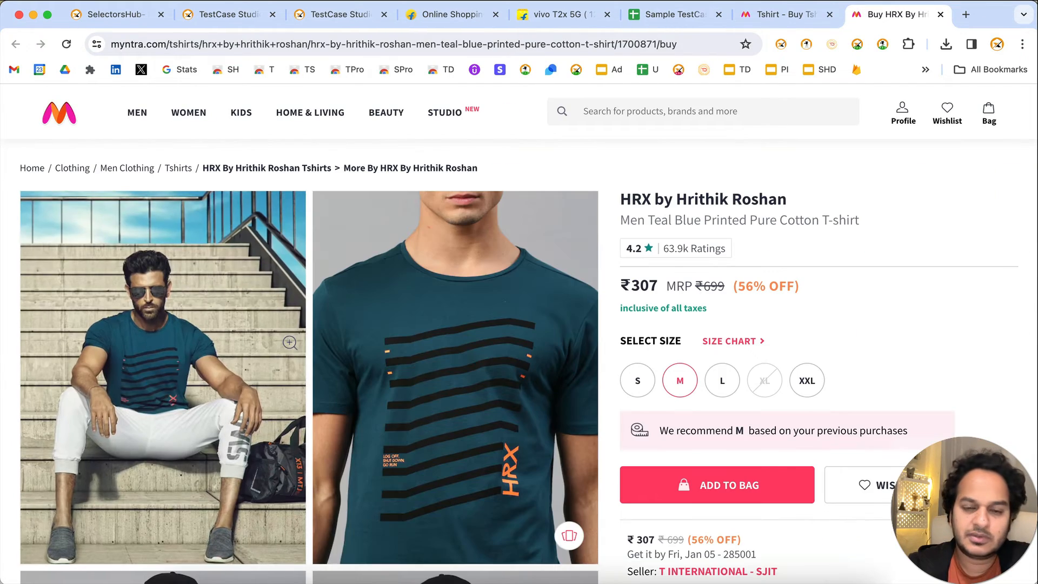
pyautogui.moveTo(631, 284)
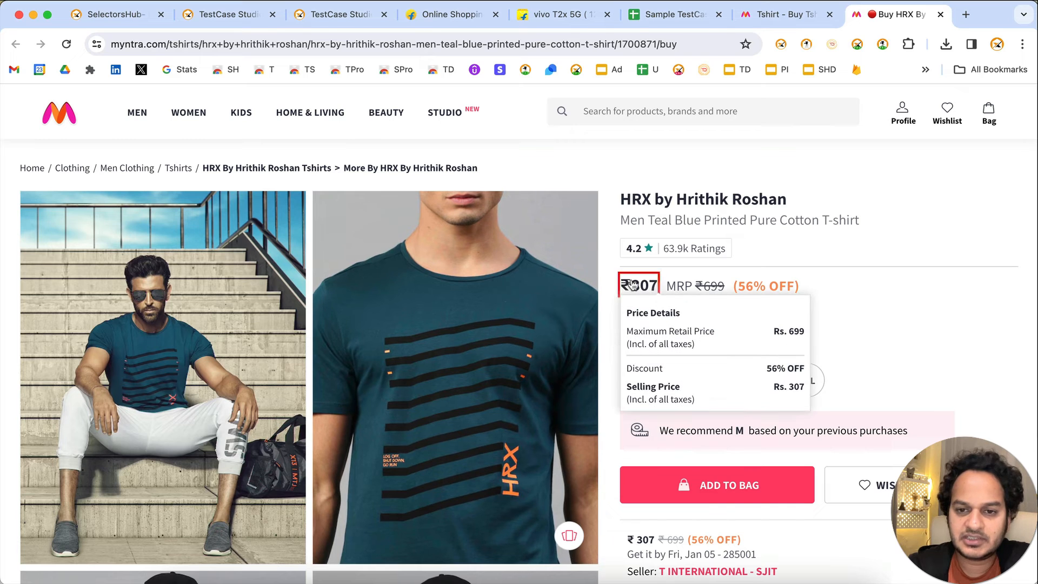
# Step: Close the recorder window, relaunch it on the Myntra product page and review the recorded steps of Test Case 1
pyautogui.press('super+grave')
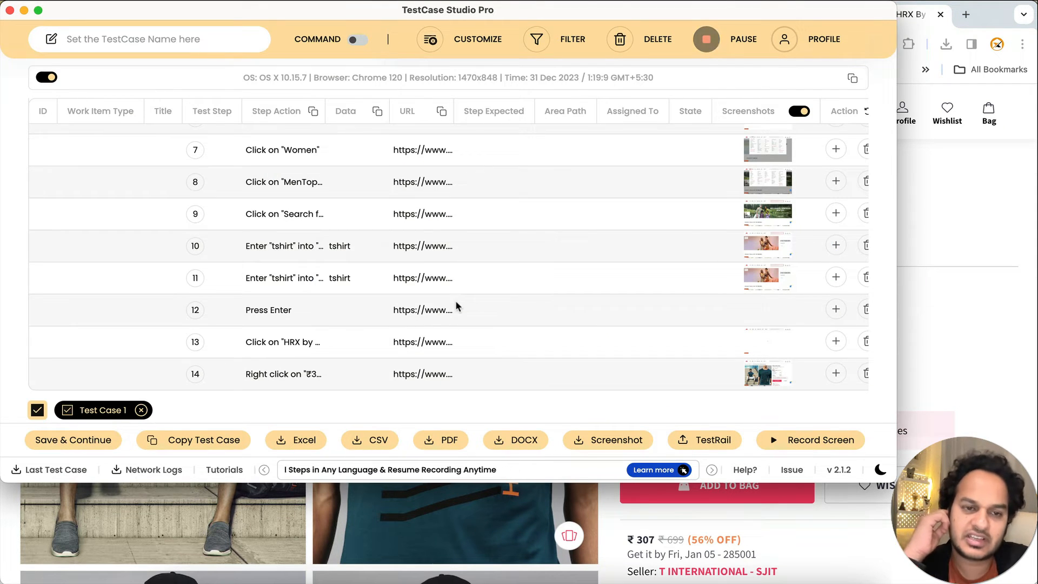
pyautogui.click(10, 11)
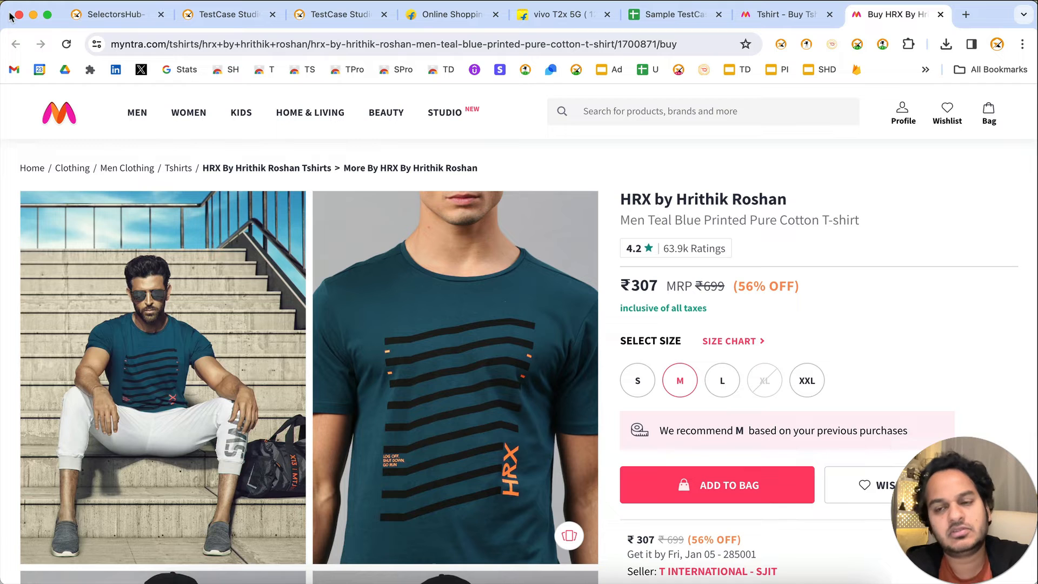
pyautogui.click(882, 45)
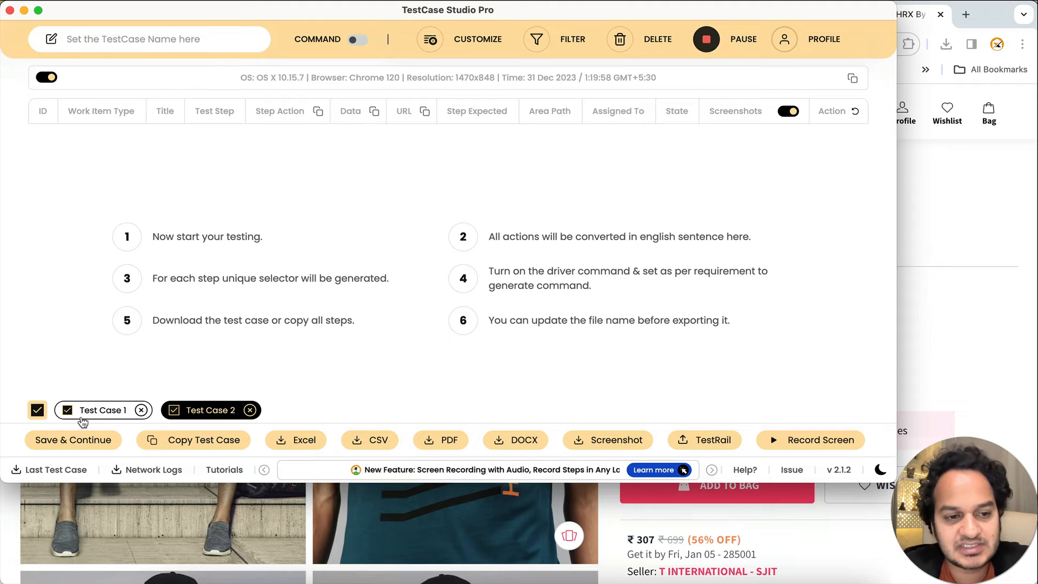
pyautogui.doubleClick(104, 410)
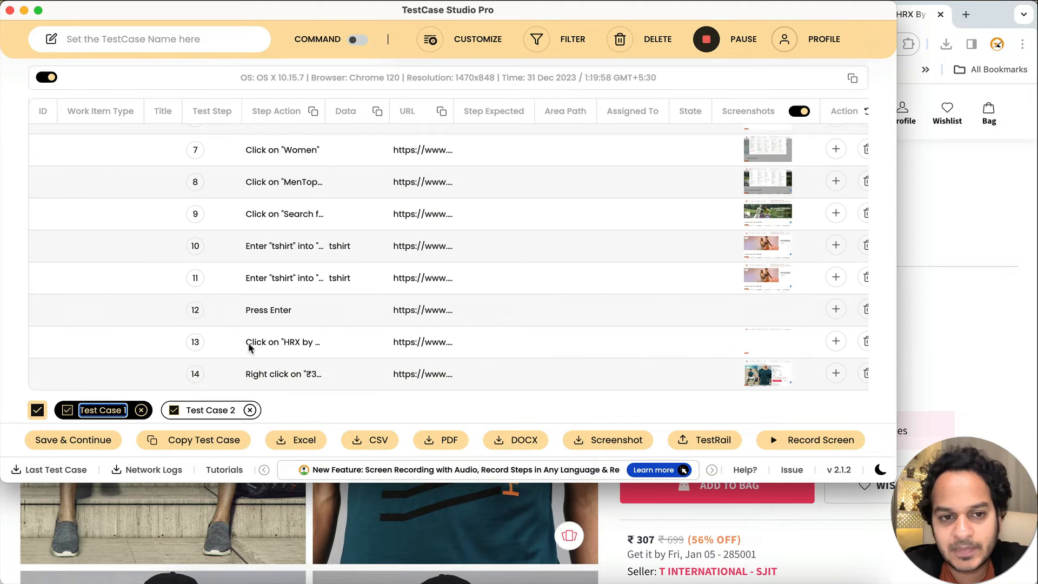
pyautogui.scroll(3, 248, 342)
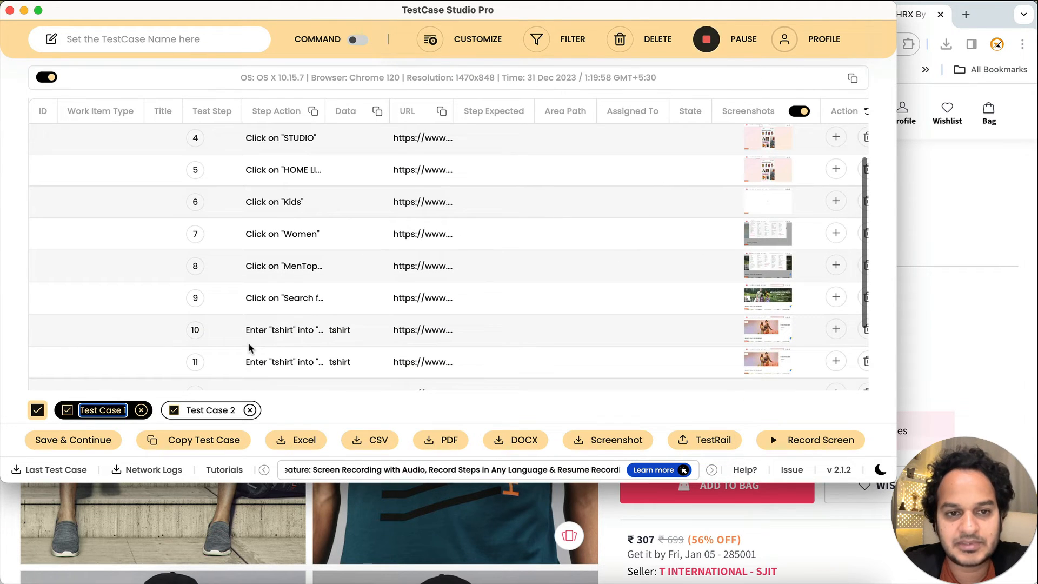
pyautogui.scroll(3, 248, 342)
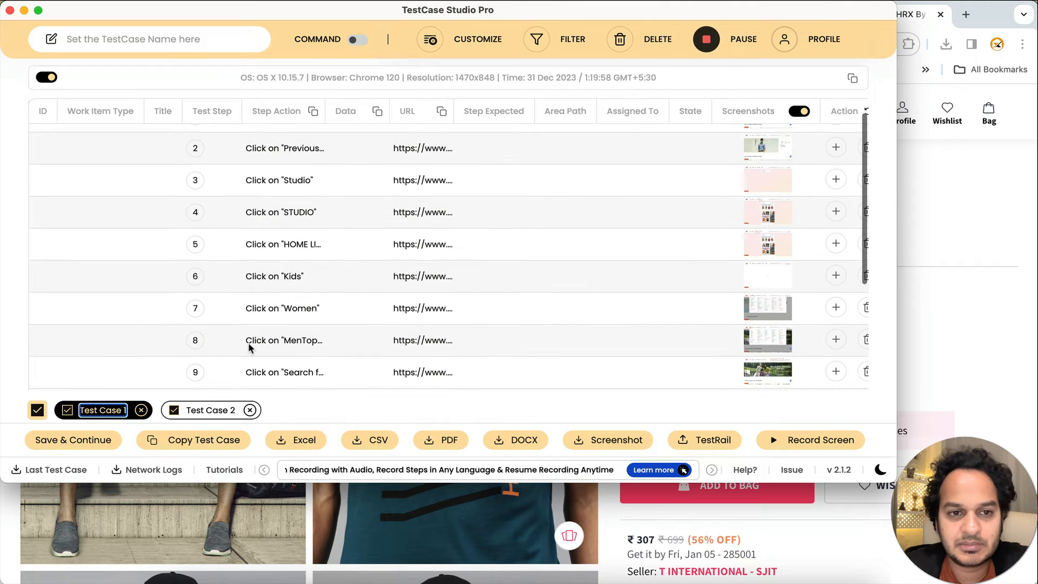
pyautogui.scroll(-6, 248, 342)
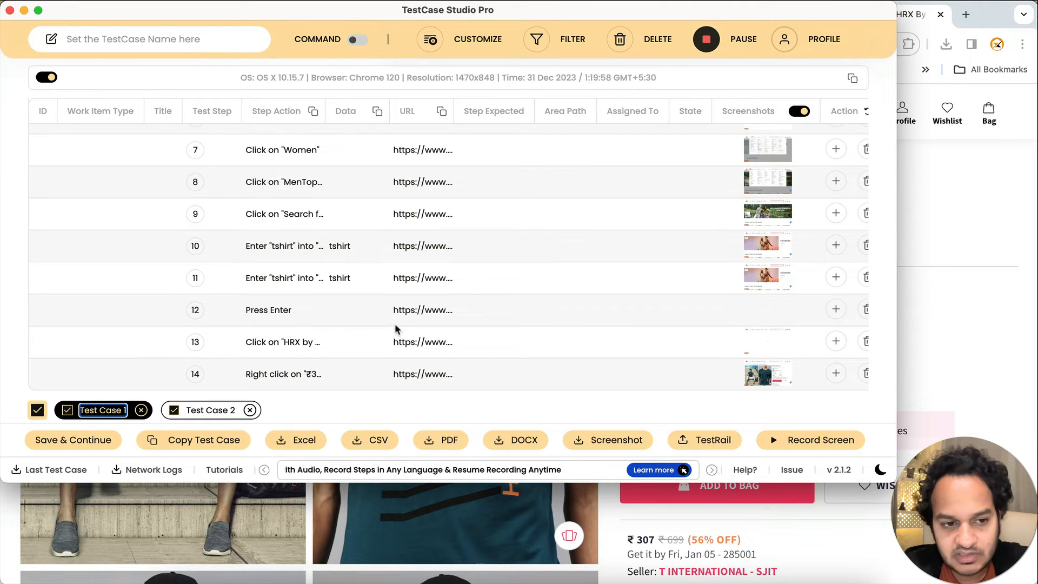
# Step: Resume recording in Test Case 1 by selecting the product's brand name and title on Myntra, and check the added steps
pyautogui.click(160, 375)
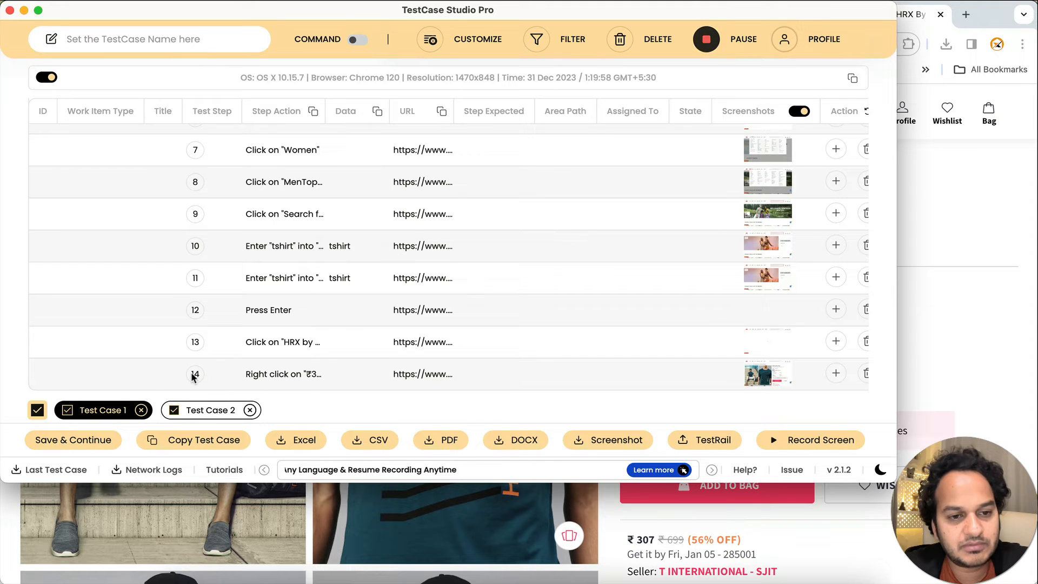
pyautogui.click(946, 327)
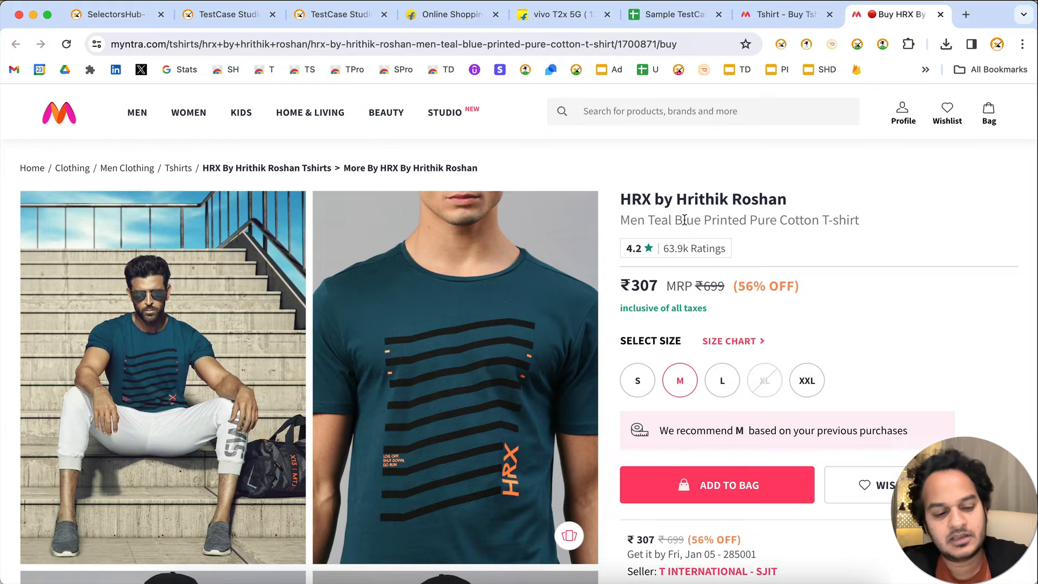
pyautogui.press('super+grave')
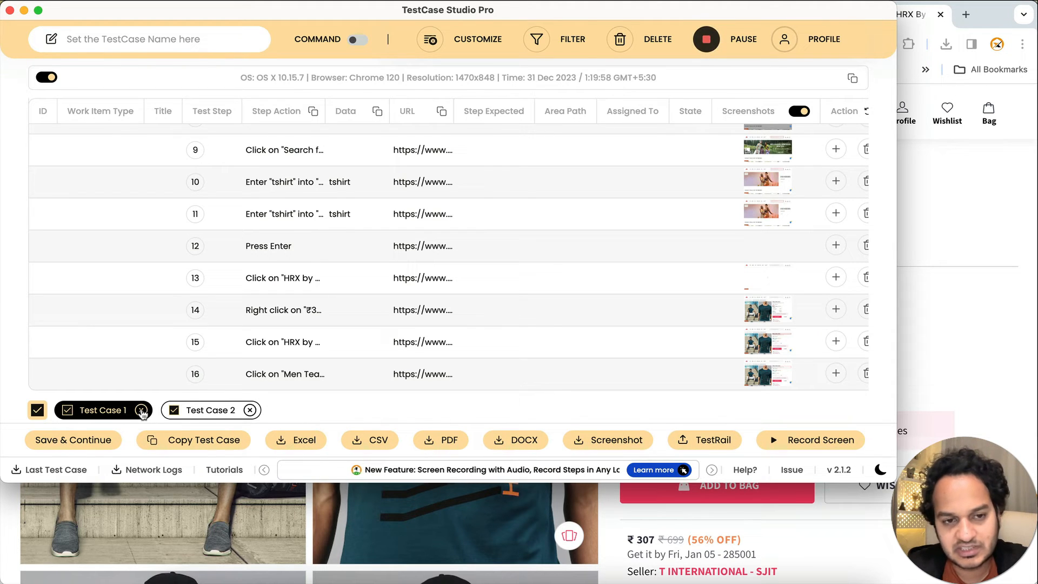
pyautogui.scroll(3, 387, 265)
pyautogui.scroll(-3, 387, 265)
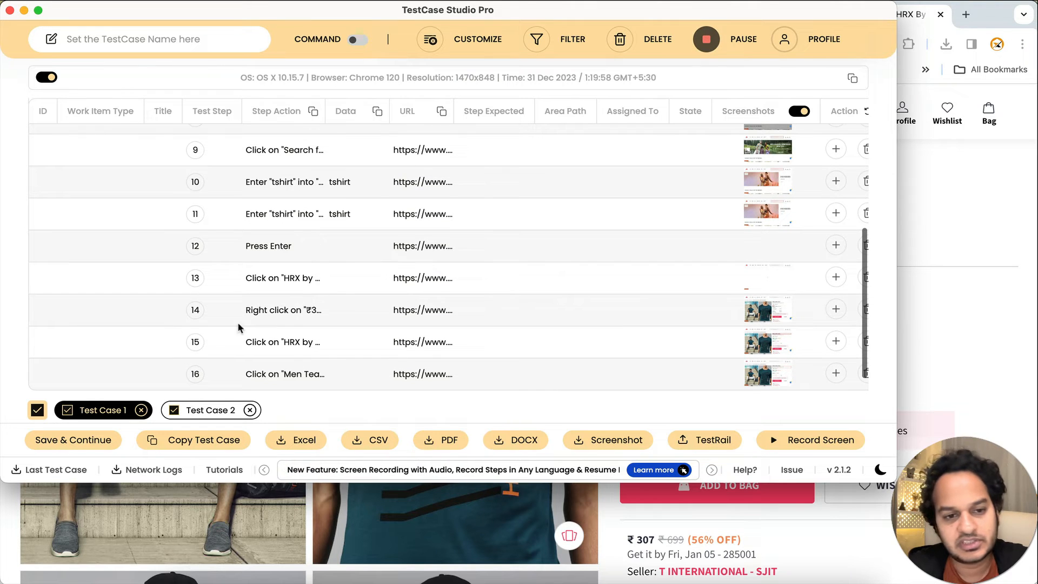
# Step: Switch to Test Case 2 and record browsing Myntra through Wishlist, Studio, Home & Living and Men
pyautogui.click(213, 410)
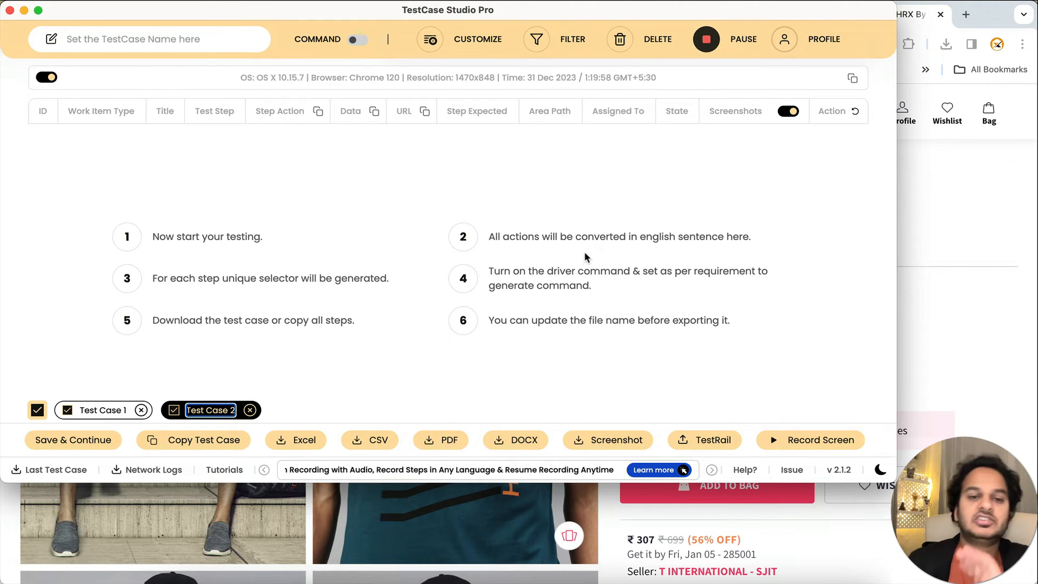
pyautogui.click(440, 204)
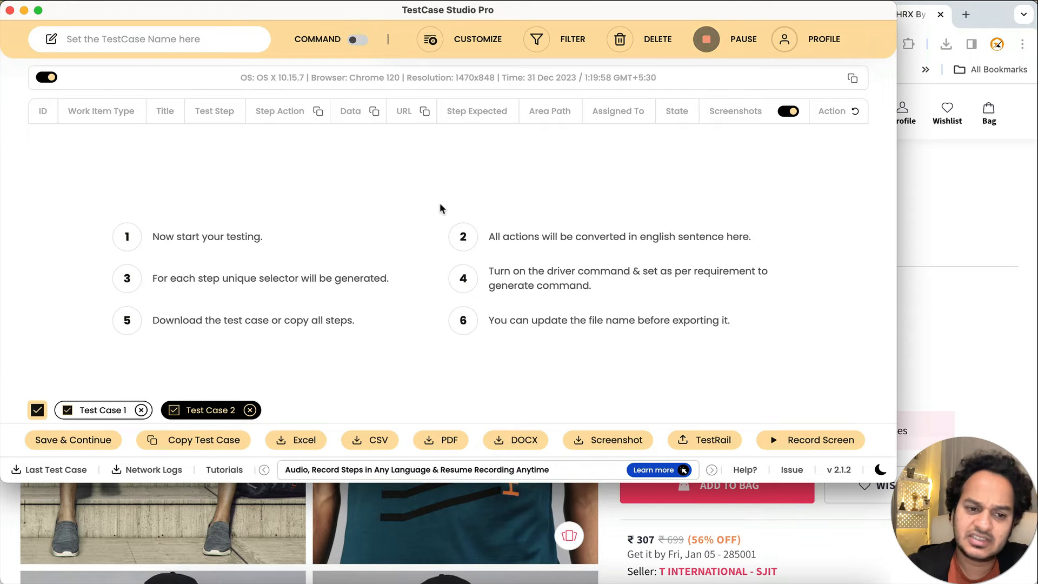
pyautogui.click(982, 194)
pyautogui.click(947, 112)
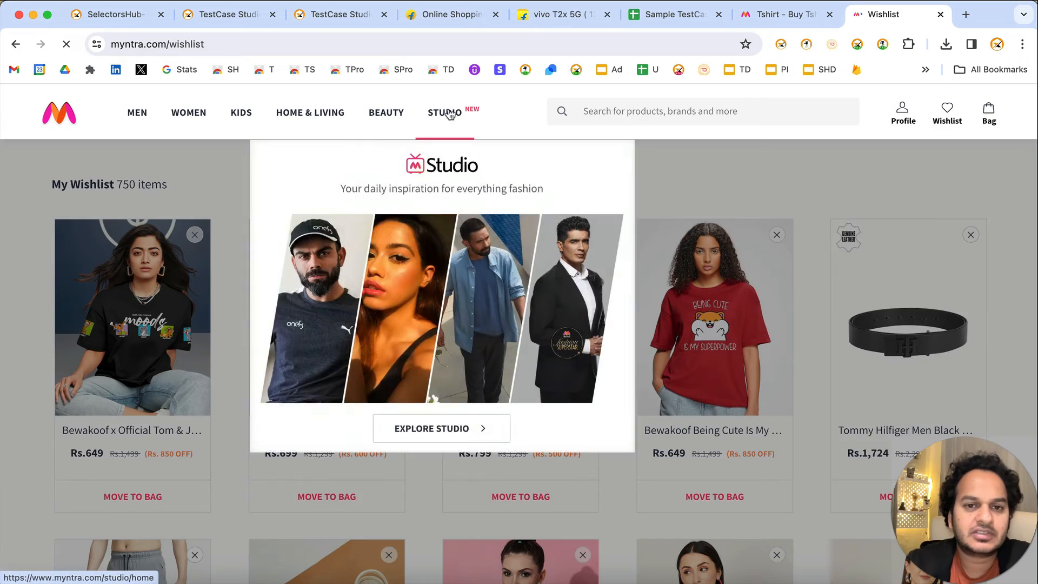
pyautogui.click(448, 115)
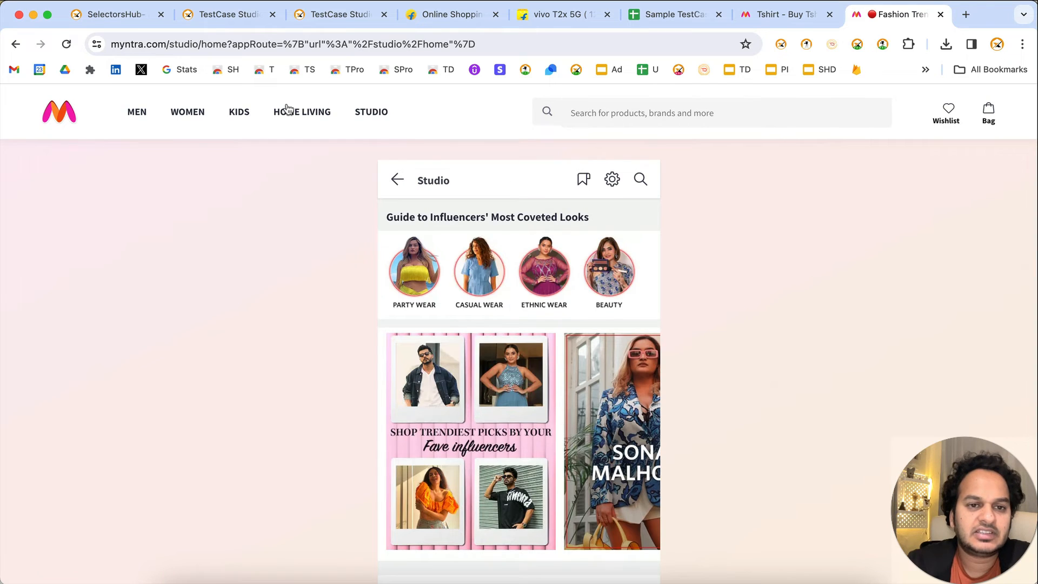
pyautogui.click(288, 107)
pyautogui.click(137, 117)
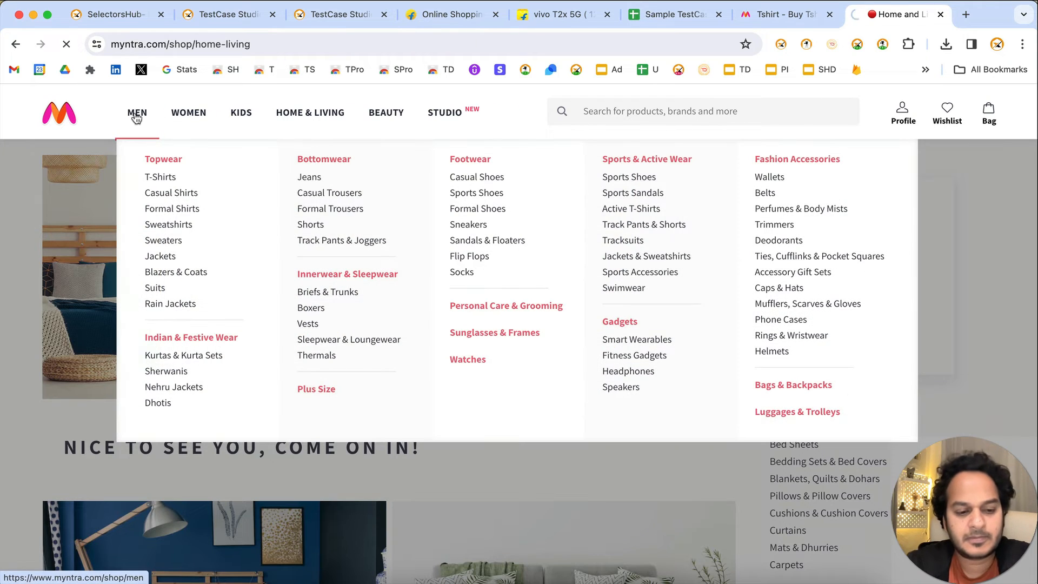
pyautogui.press('super+grave')
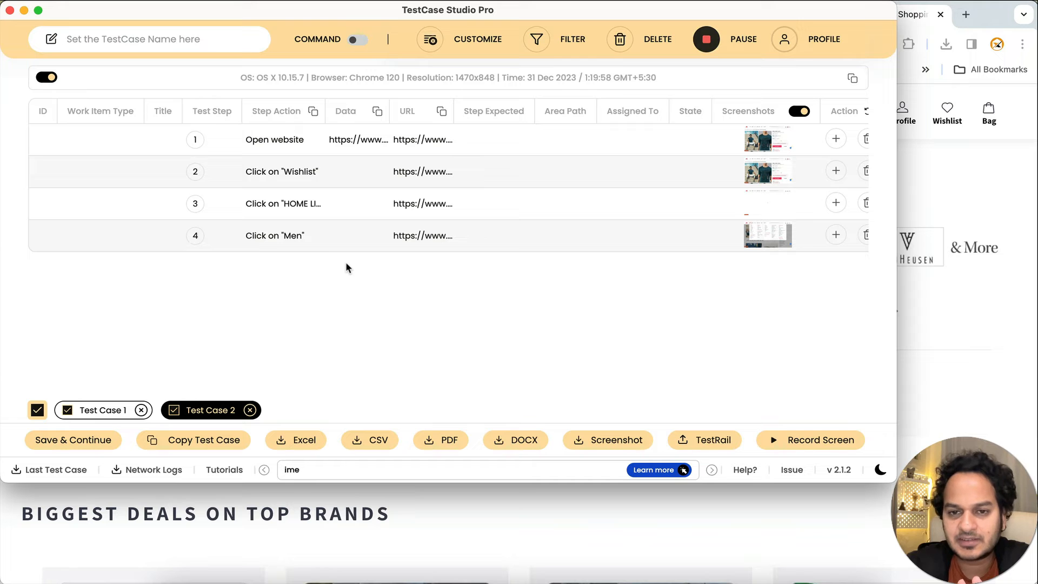
# Step: Close and relaunch the recorder on the Myntra Men page, and reopen Test Case 2 and Test Case 1
pyautogui.click(10, 11)
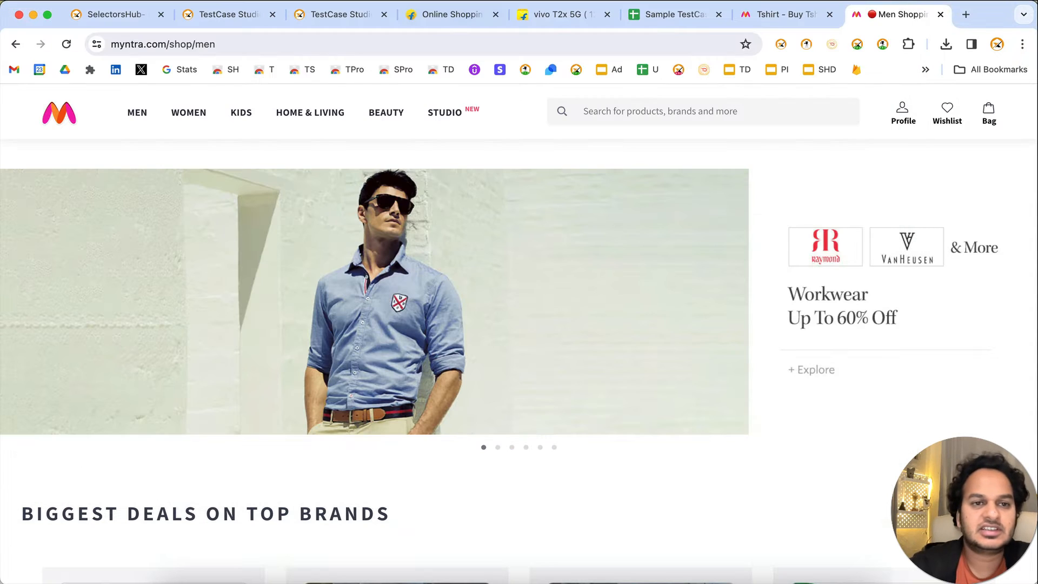
pyautogui.click(880, 46)
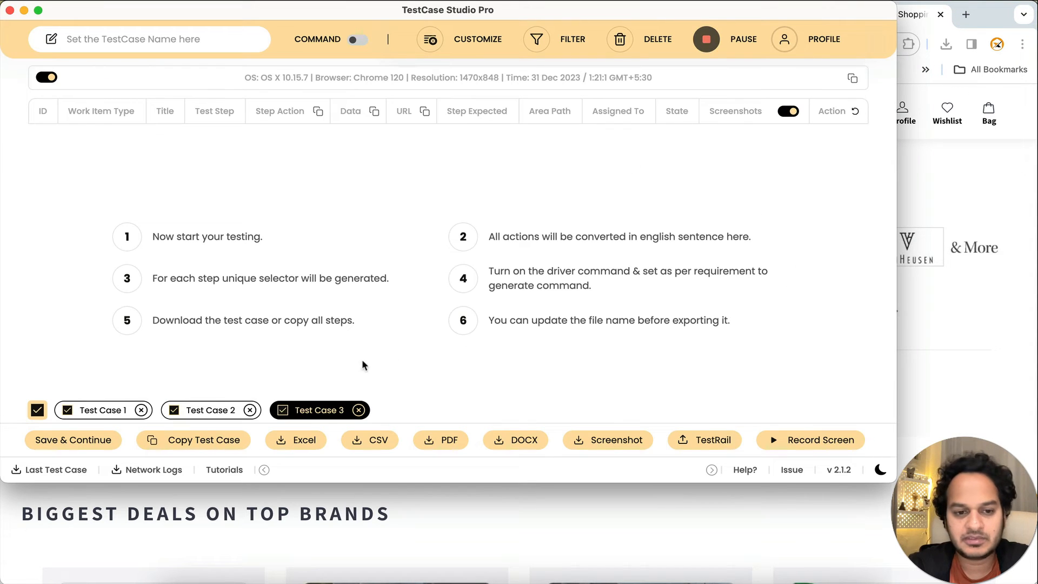
pyautogui.click(211, 410)
pyautogui.click(112, 411)
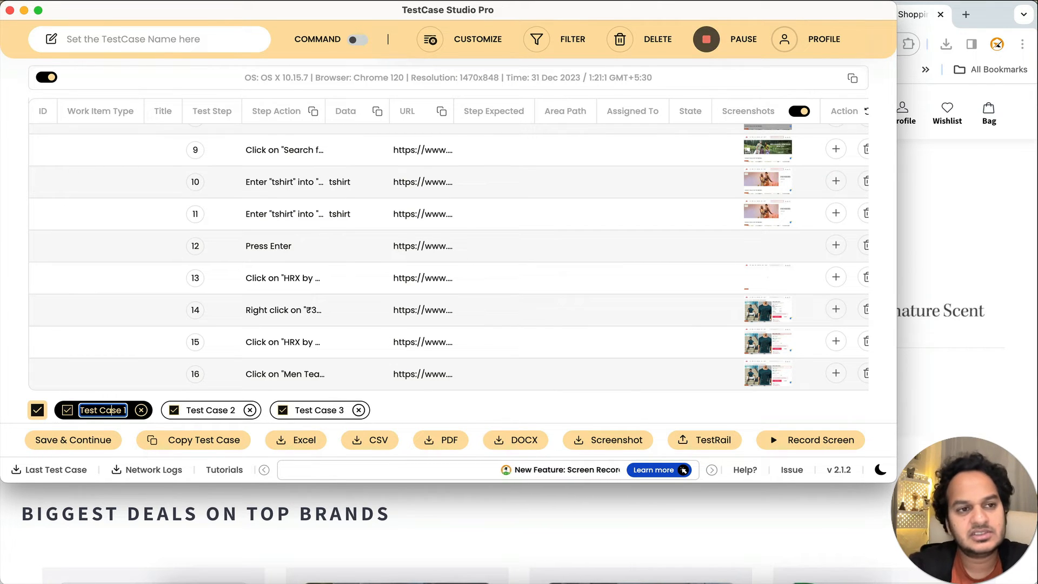
# Step: Close the recorder and review the feature list on the TestCase Studio Pro plans page
pyautogui.click(10, 11)
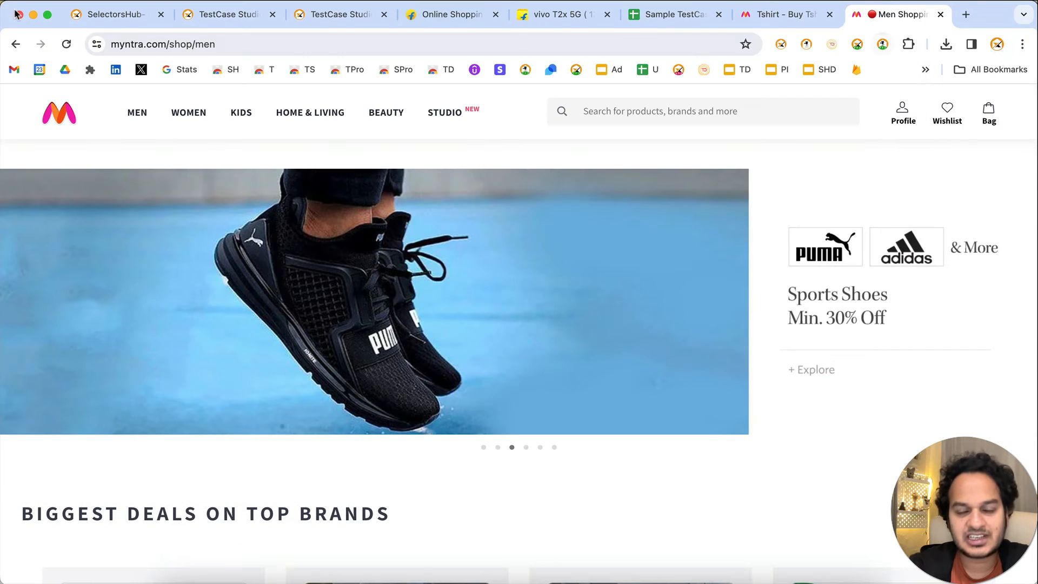
pyautogui.click(352, 23)
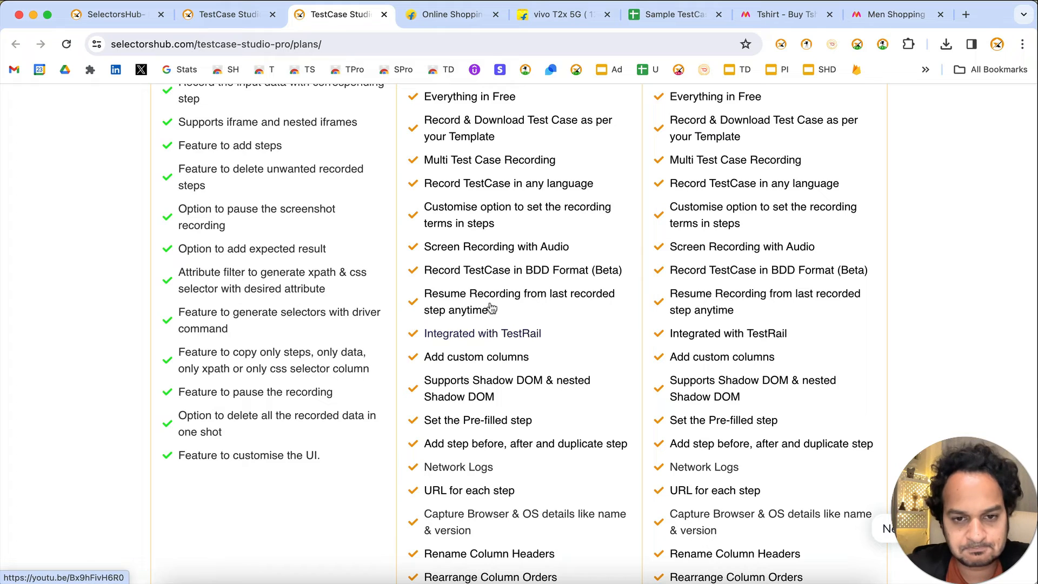
pyautogui.scroll(-5, 519, 319)
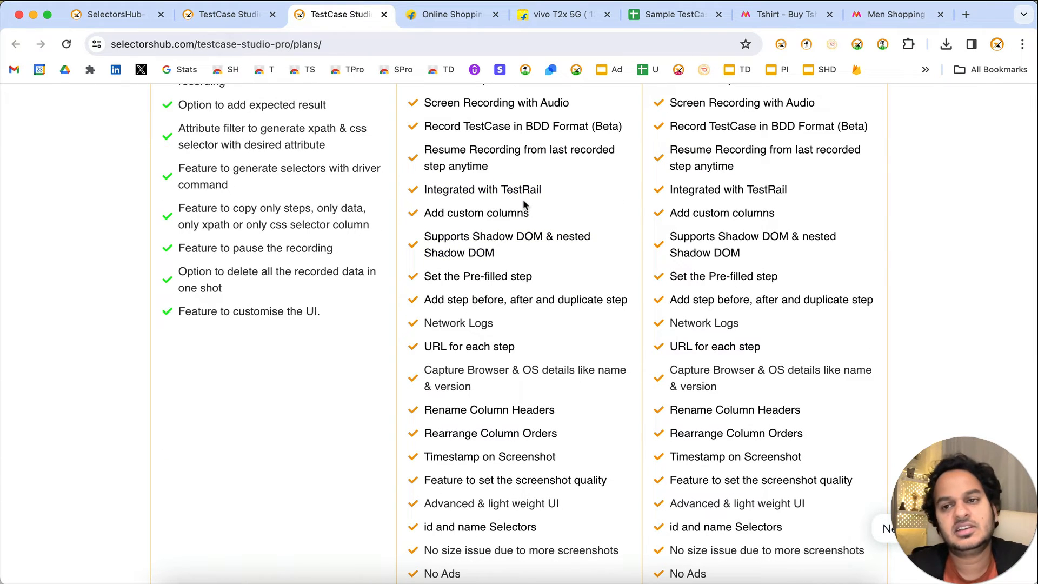
# Step: Relaunch the recorder on the plans page, open Test Case 2 and view the TestRail connection settings
pyautogui.click(883, 44)
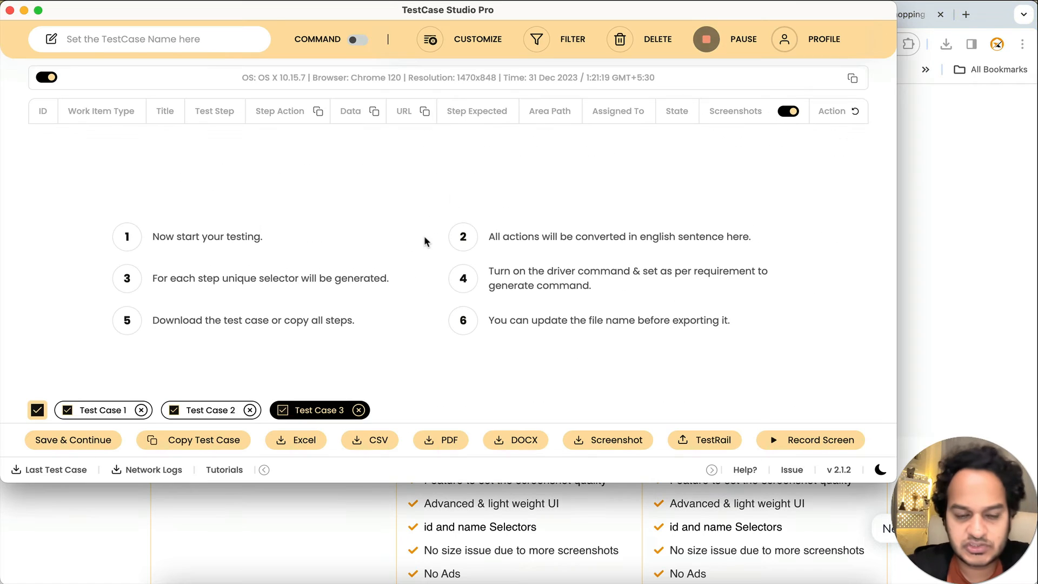
pyautogui.click(223, 406)
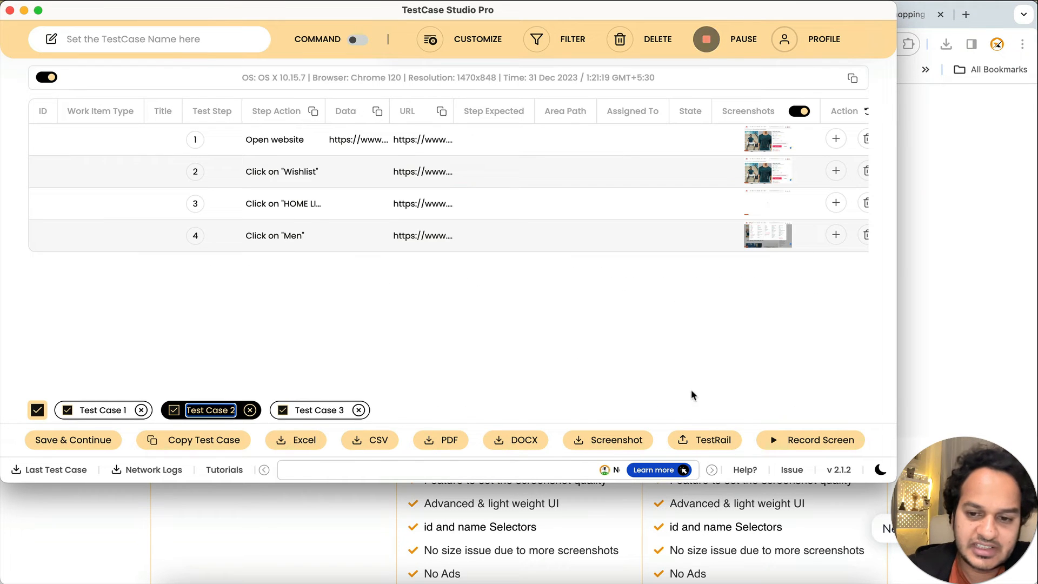
pyautogui.click(704, 441)
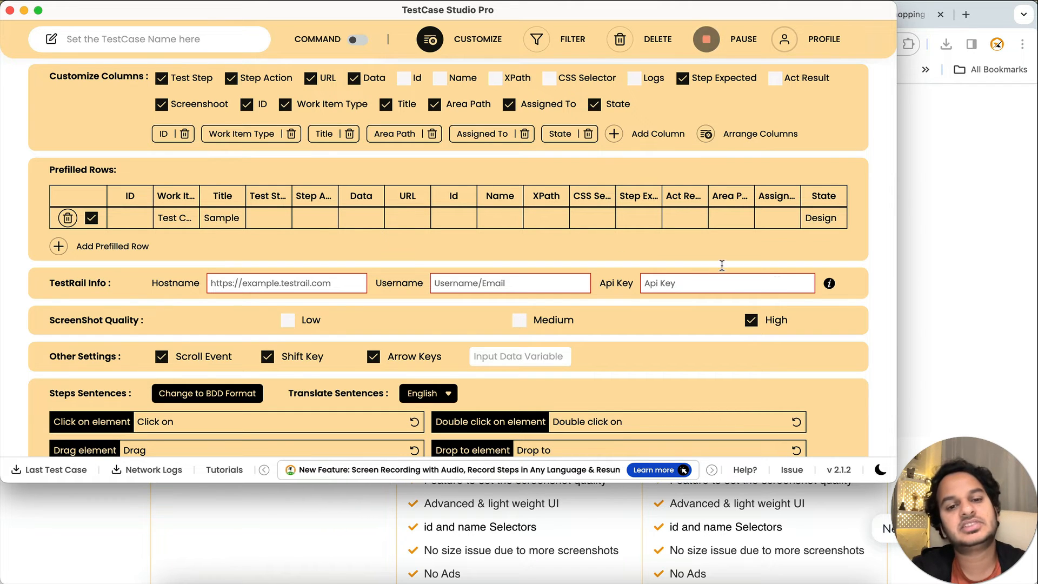
pyautogui.click(429, 40)
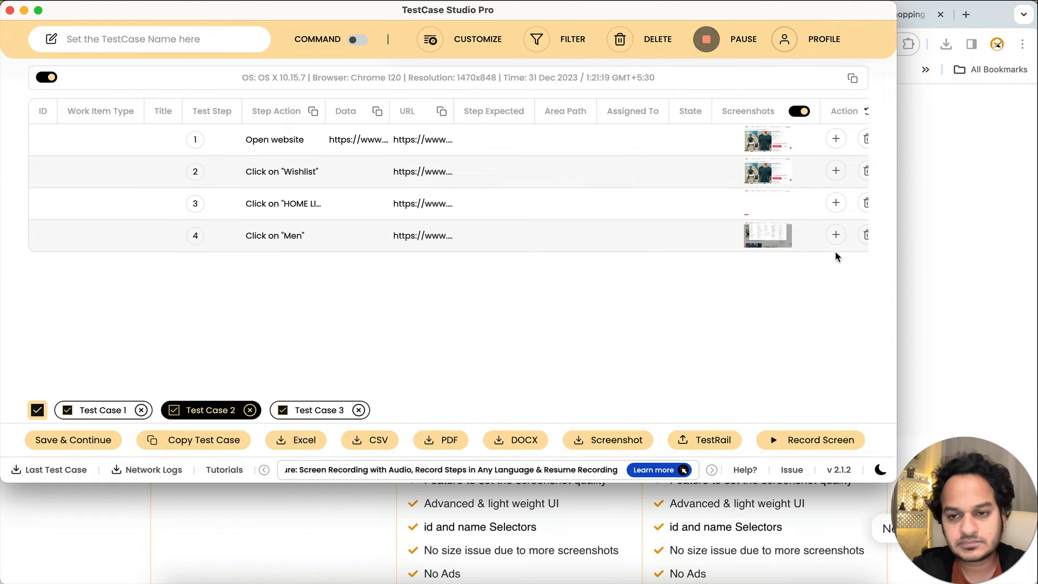
# Step: Review the remaining Pro features on the plans page and examine the custom column options in the recorder's customization settings
pyautogui.click(943, 265)
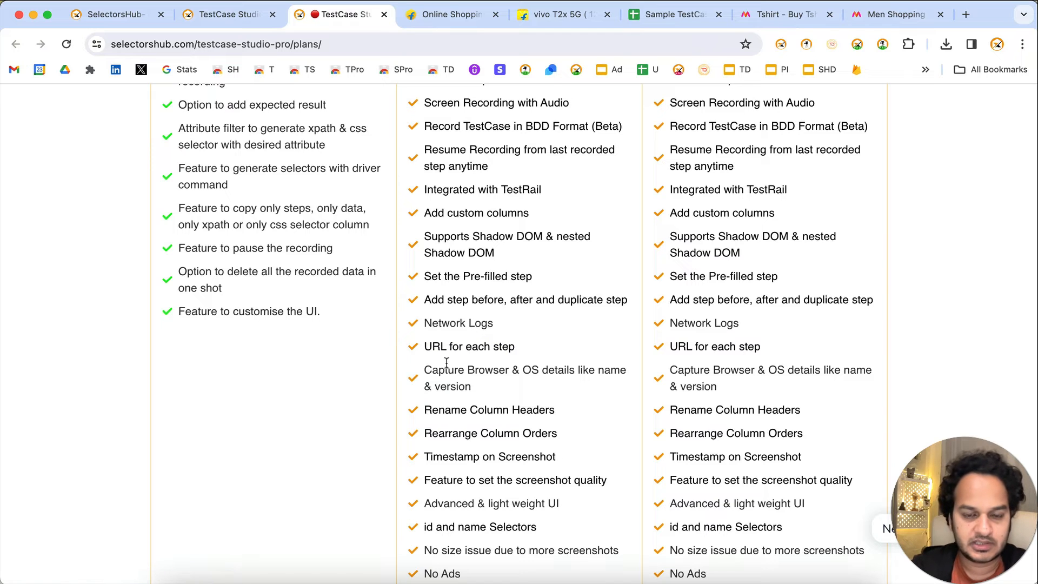
pyautogui.scroll(-1, 446, 362)
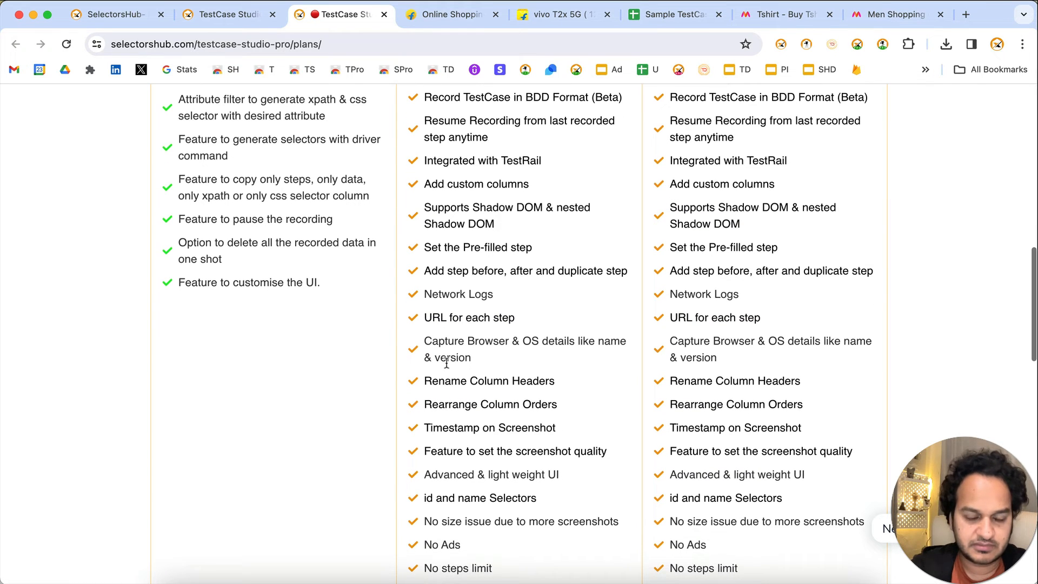
pyautogui.scroll(-1, 446, 362)
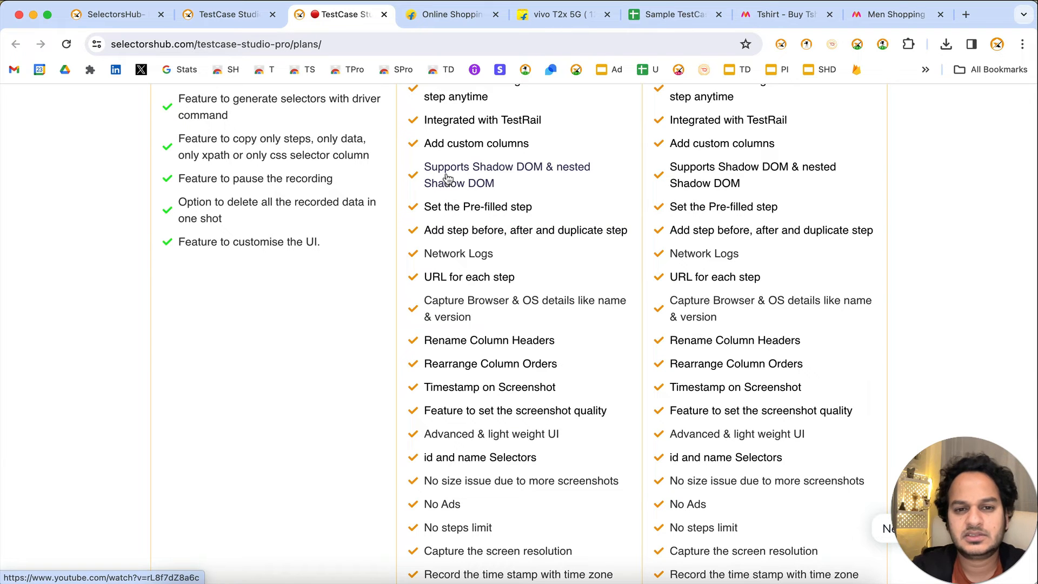
pyautogui.scroll(1, 447, 178)
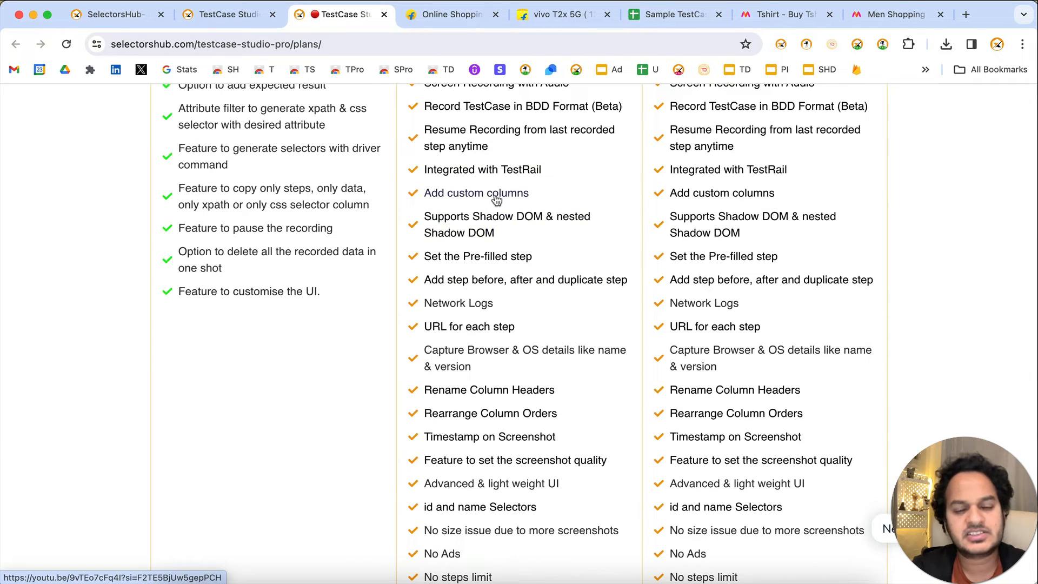
pyautogui.press('super+Tab')
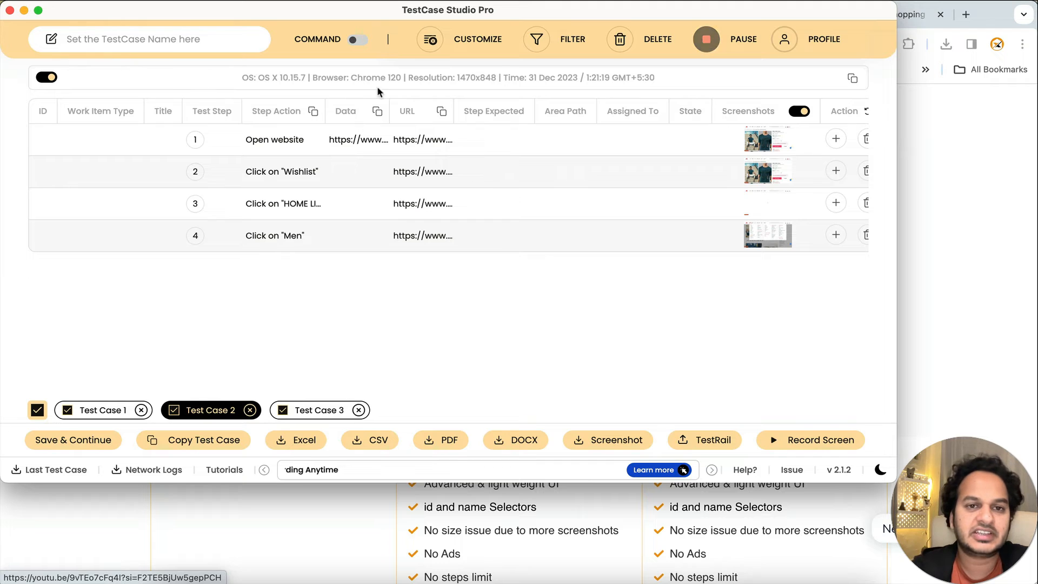
pyautogui.click(430, 39)
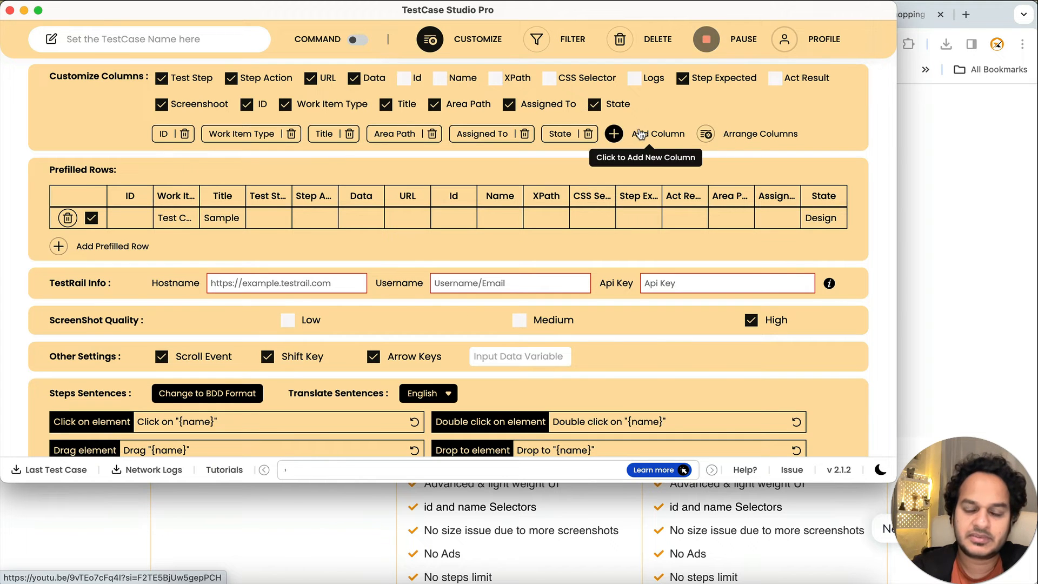
# Step: Return to the browser and open the XPath practice page on the SelectorsHub site
pyautogui.press('super+grave')
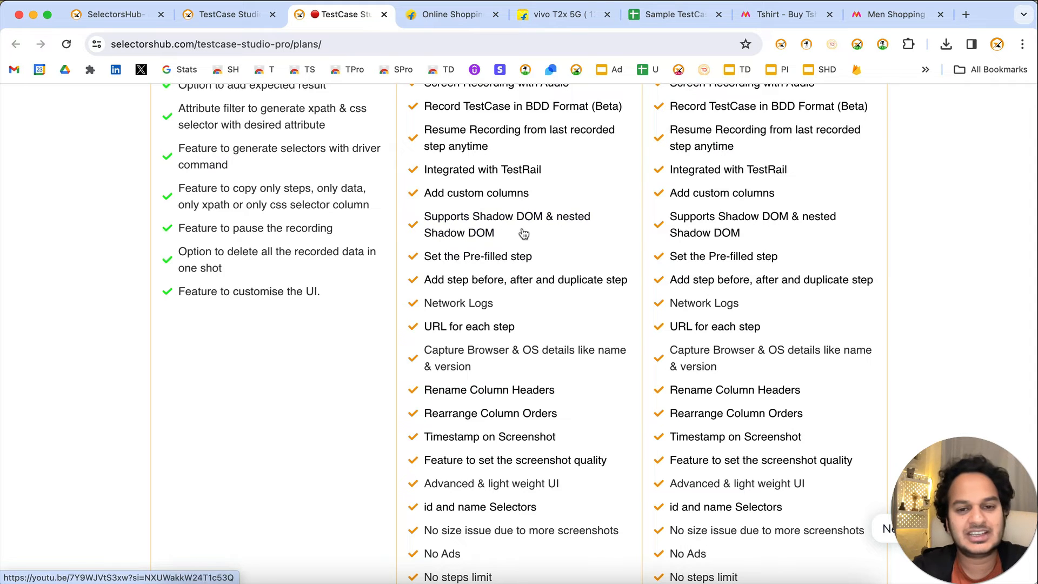
pyautogui.click(118, 14)
pyautogui.click(660, 110)
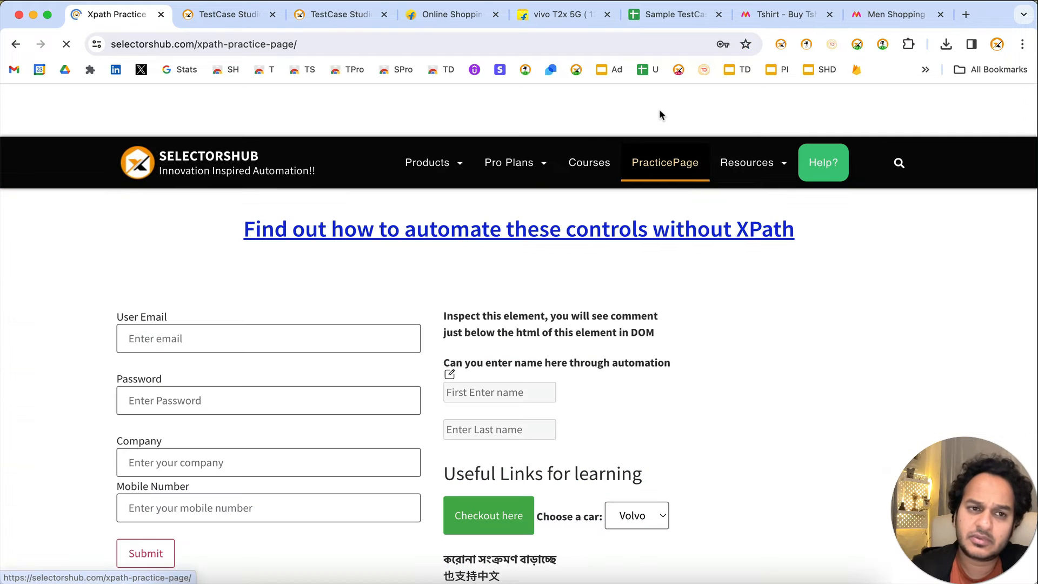
# Step: Locate the UserName field on the practice page and leave the recorder's customization settings to show Test Case 3
pyautogui.press('super+grave')
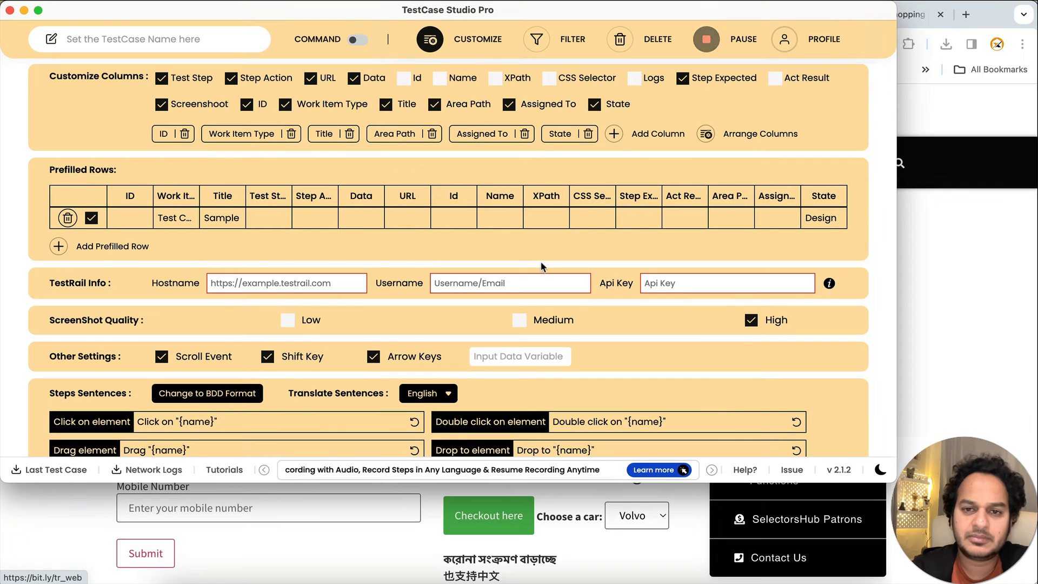
pyautogui.press('super+grave')
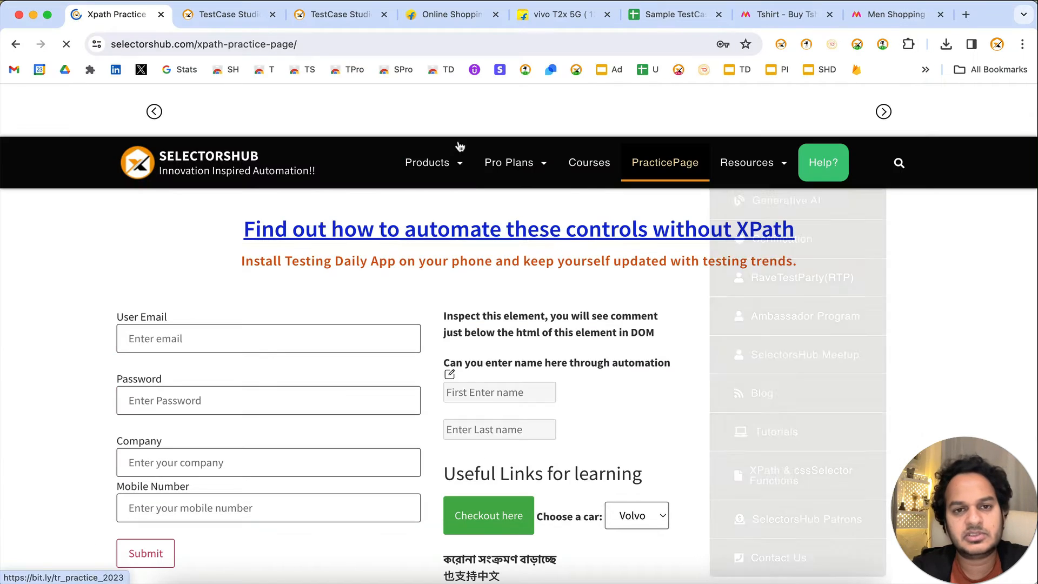
pyautogui.scroll(-4, 241, 395)
pyautogui.scroll(-18, 241, 395)
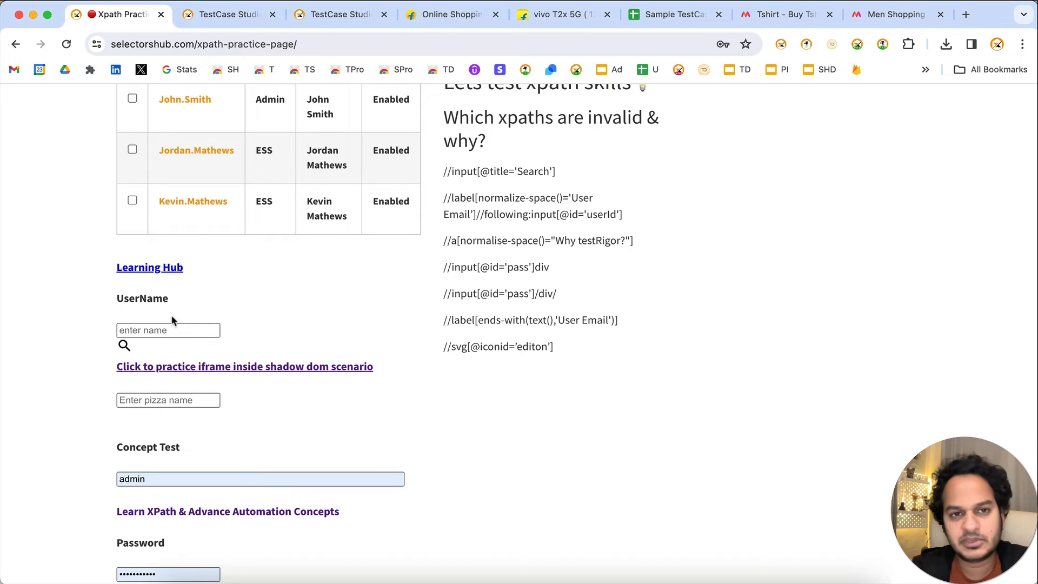
pyautogui.click(885, 43)
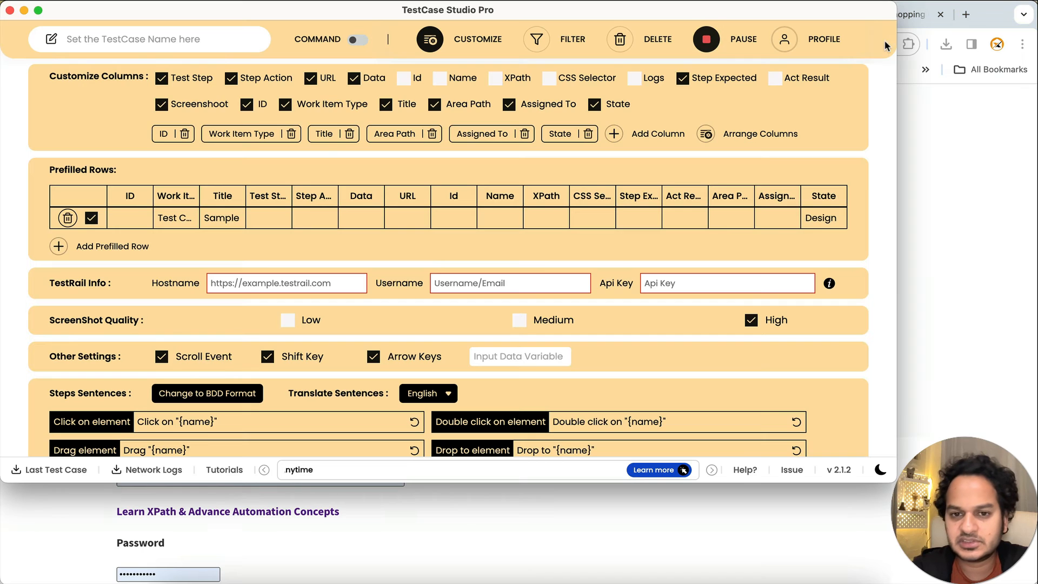
pyautogui.click(448, 39)
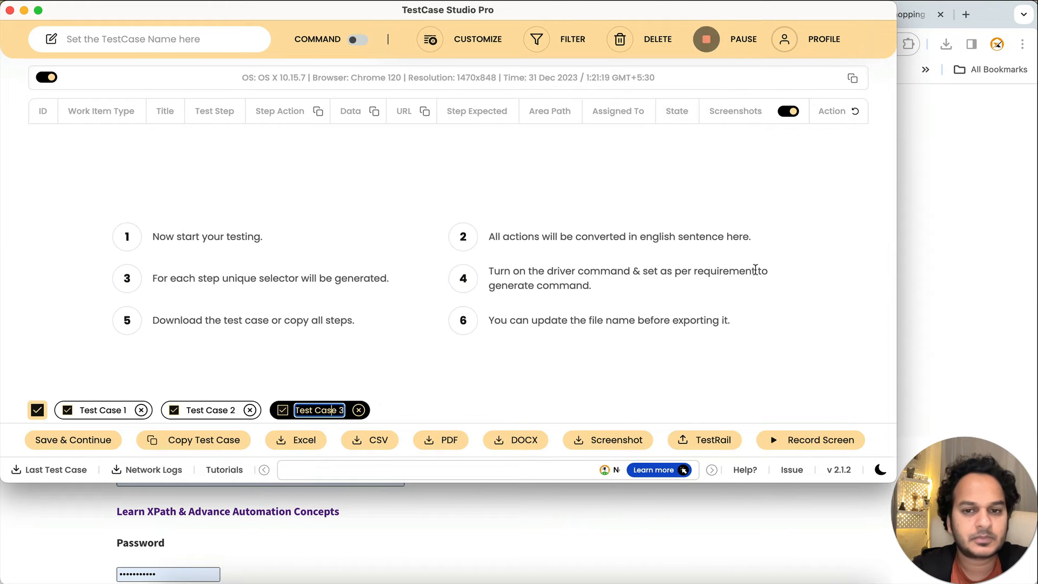
# Step: Enter a first name in the practice page's UserName field and check the recorded step in TestCase Studio Pro
pyautogui.click(1002, 280)
pyautogui.scroll(-4, 486, 454)
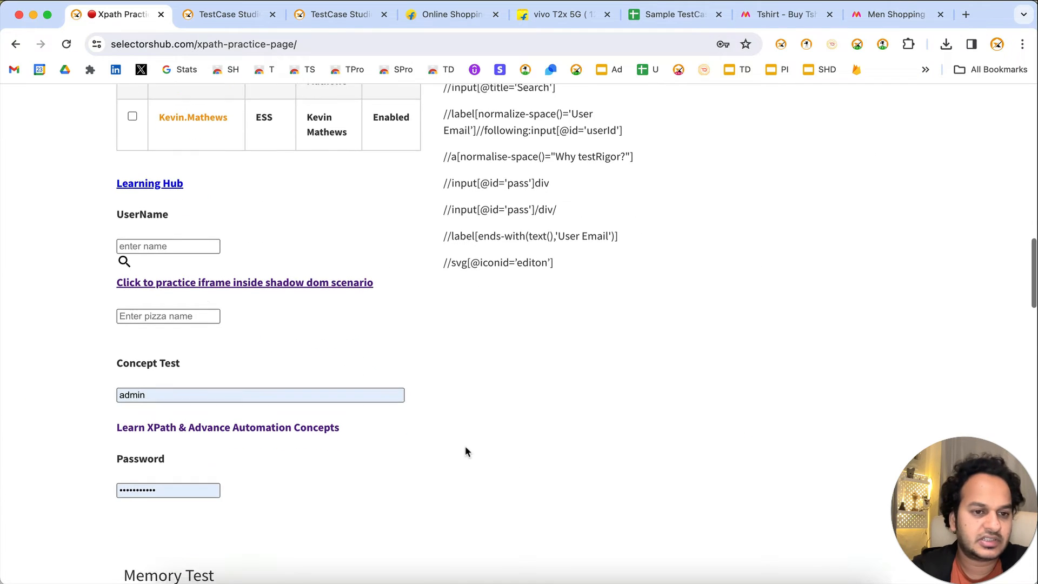
pyautogui.click(167, 226)
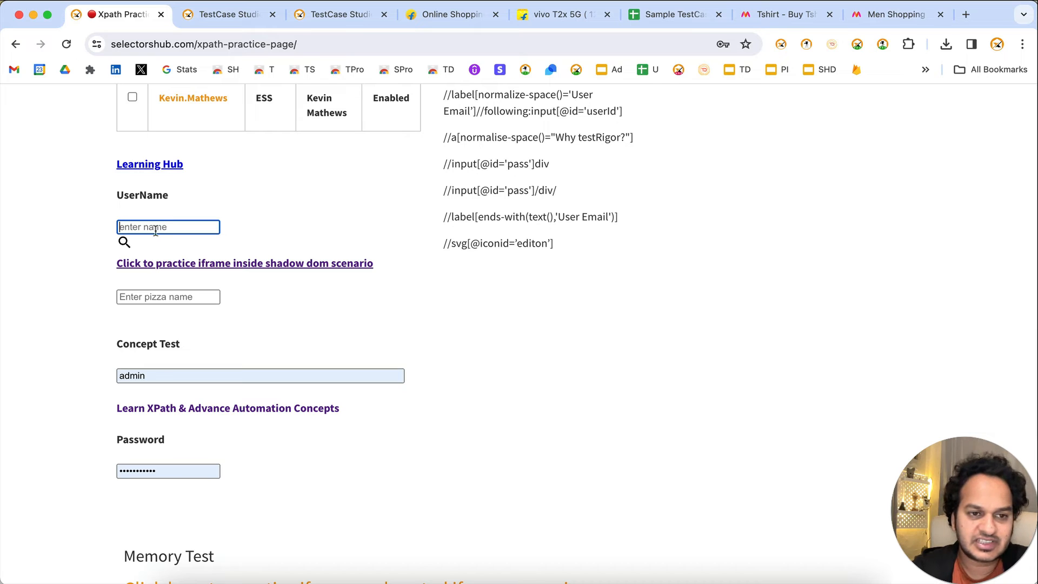
pyautogui.write('sanjay')
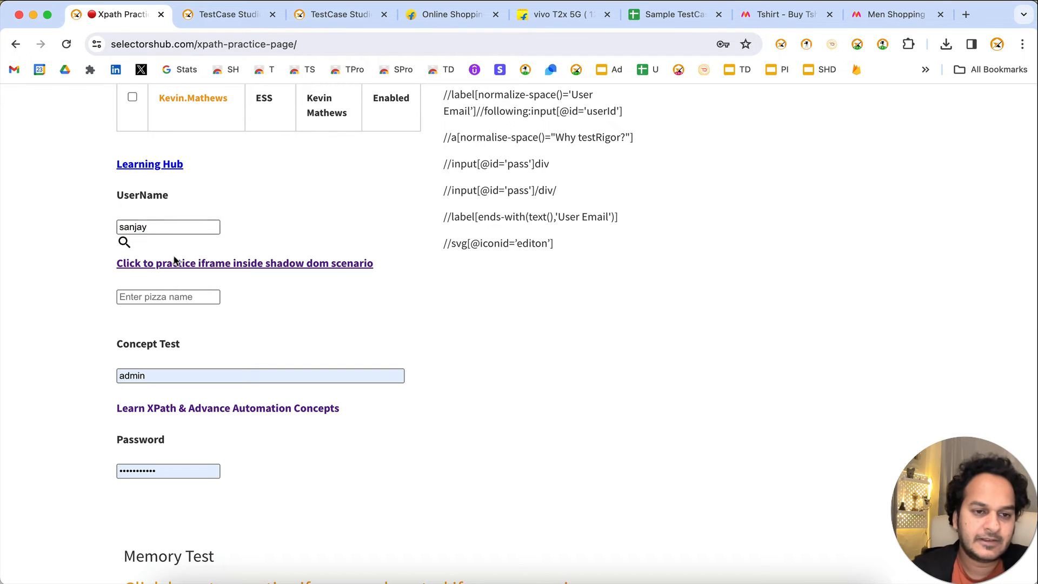
pyautogui.press('super+grave')
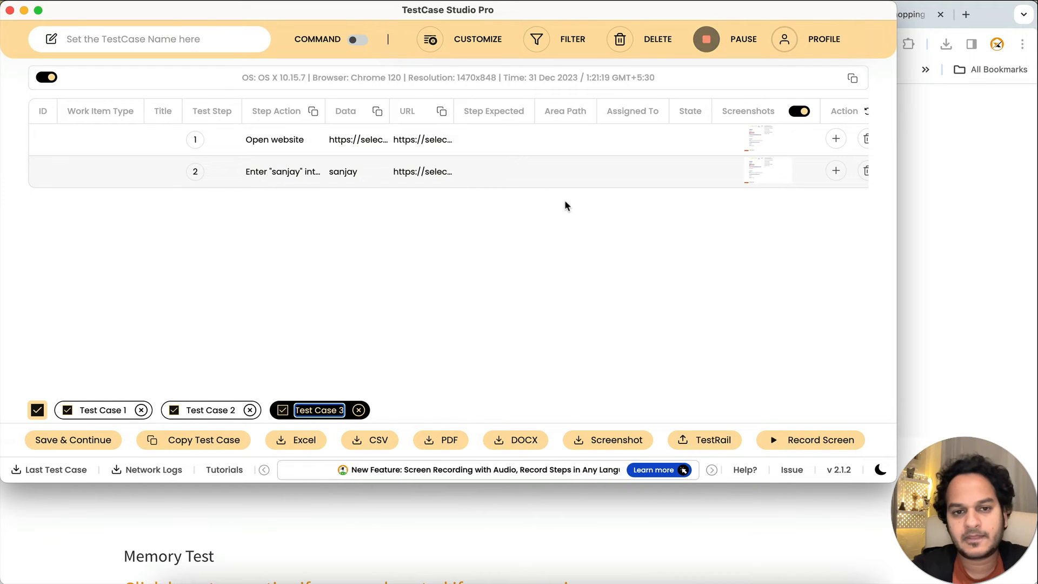
# Step: Inspect the practice page's UserName field with SelectorsHub Pro to check for Shadow DOM, and close SelectorsHub Pro
pyautogui.press('super+grave')
pyautogui.click(148, 224)
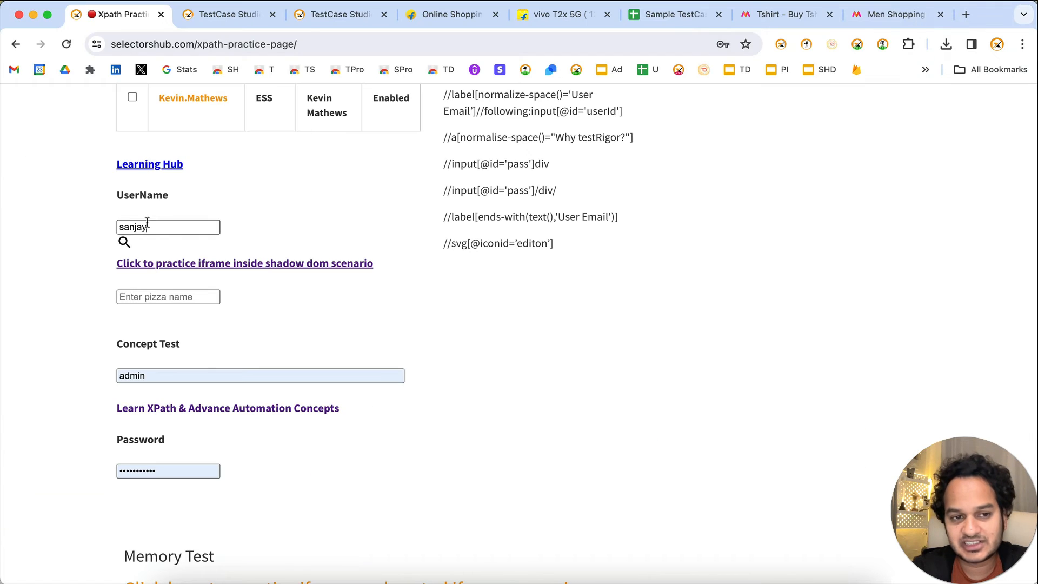
pyautogui.click(858, 44)
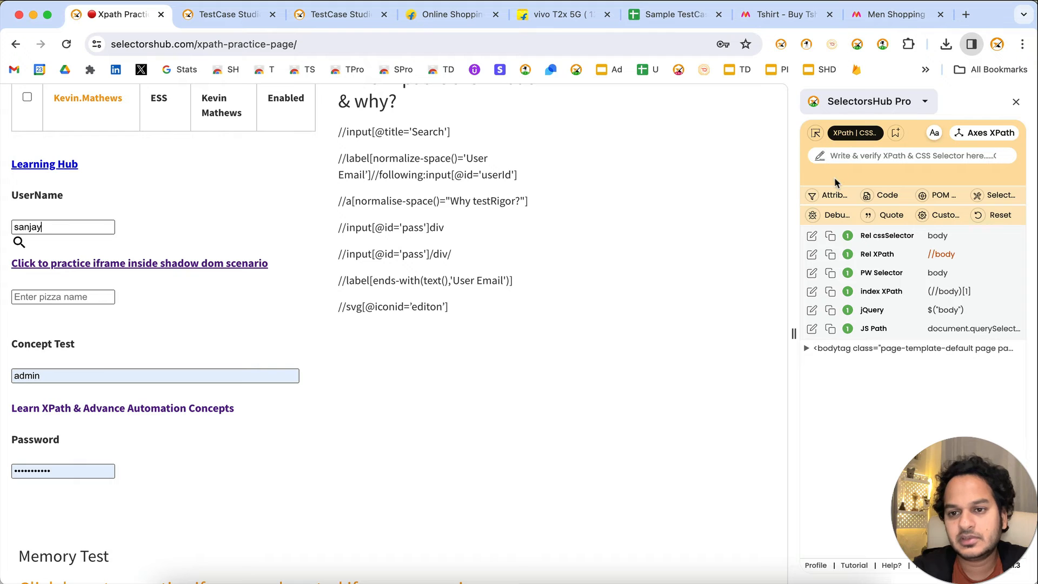
pyautogui.click(816, 133)
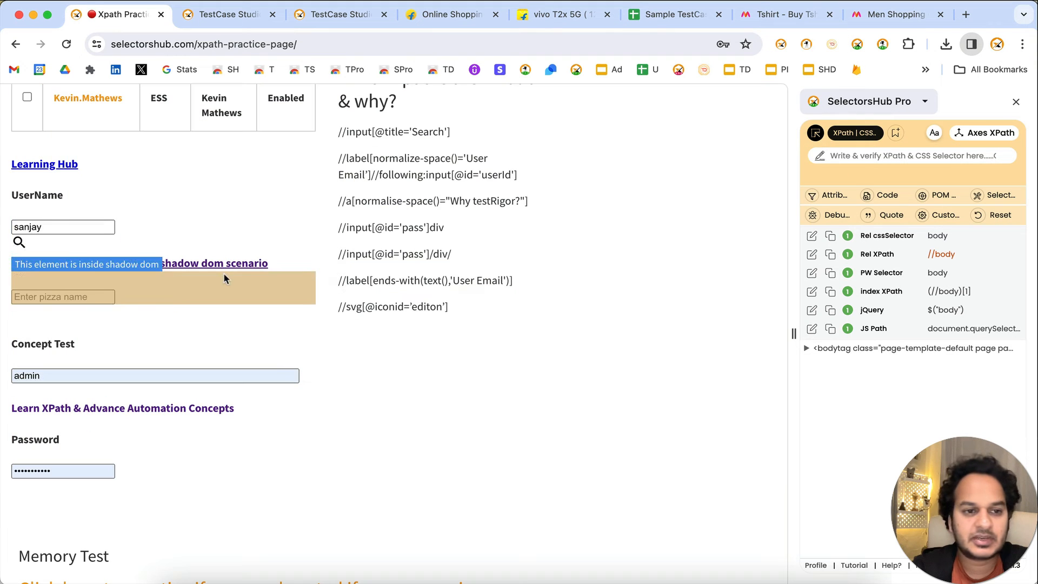
pyautogui.click(80, 226)
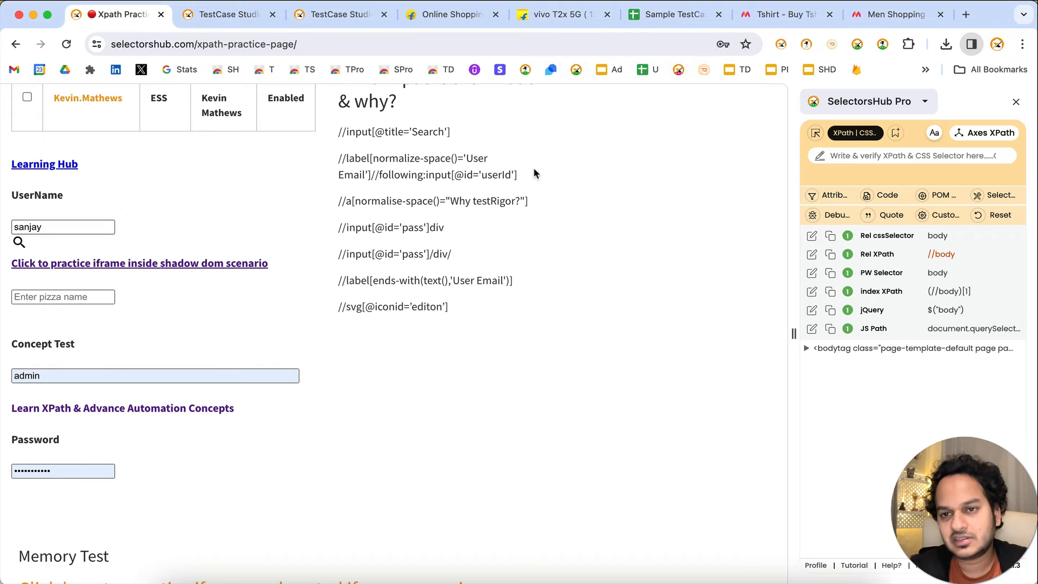
pyautogui.click(858, 45)
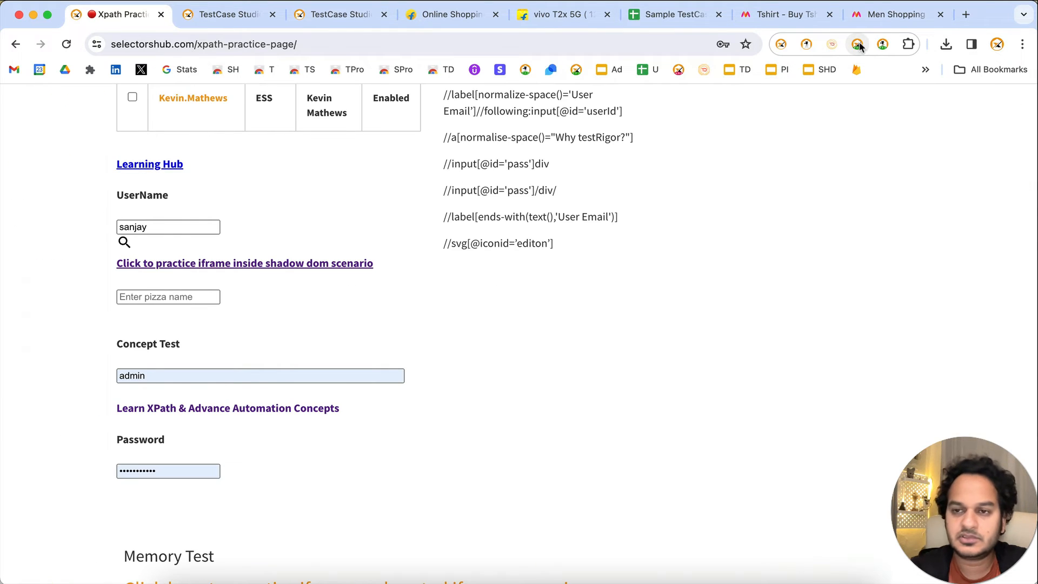
# Step: Review the recorded steps of Test Case 3 in the recorder and return to the TestCase Studio Pro plans page
pyautogui.press('super+grave')
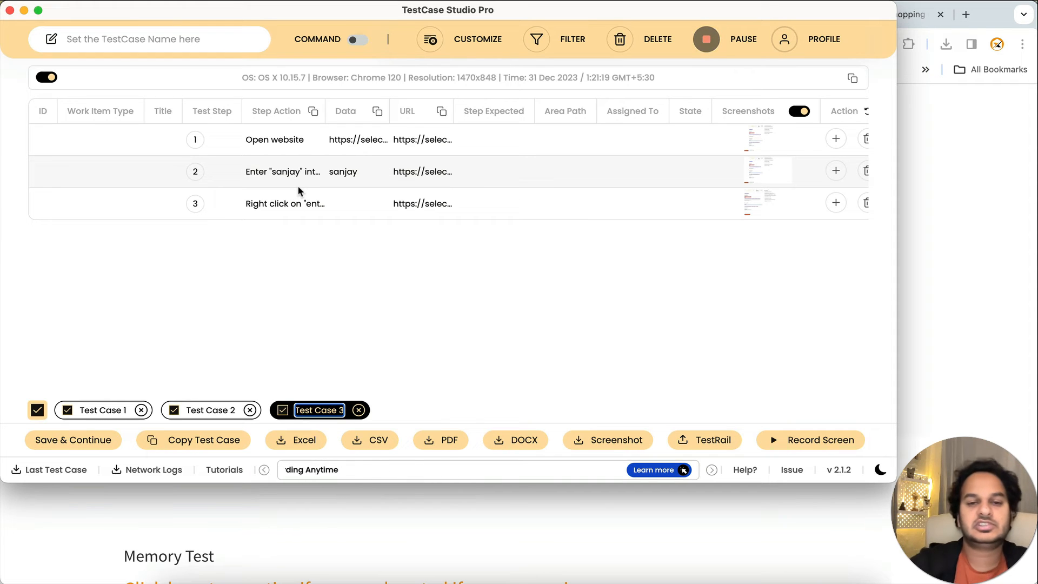
pyautogui.click(942, 293)
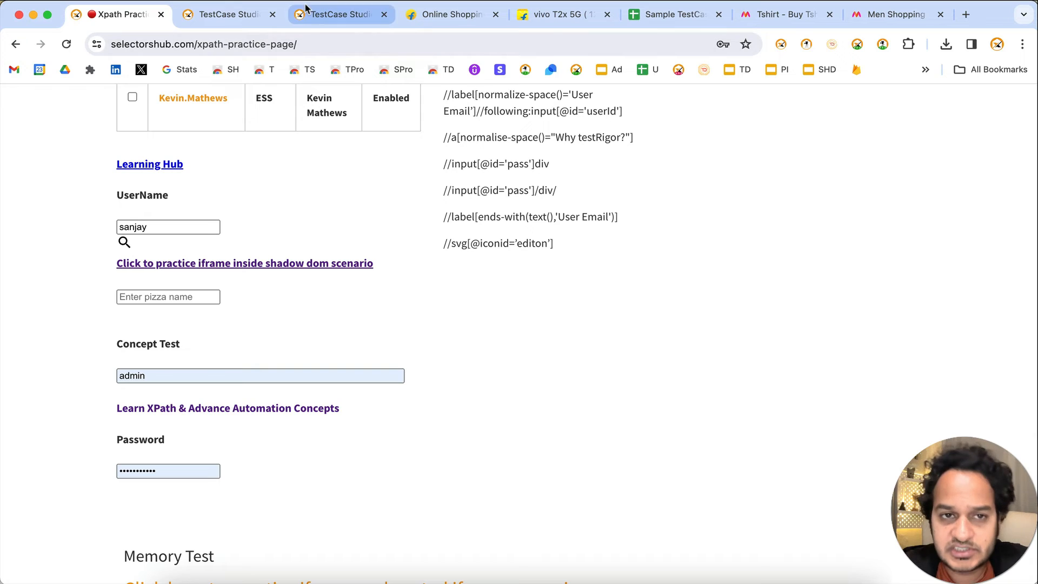
pyautogui.click(346, 15)
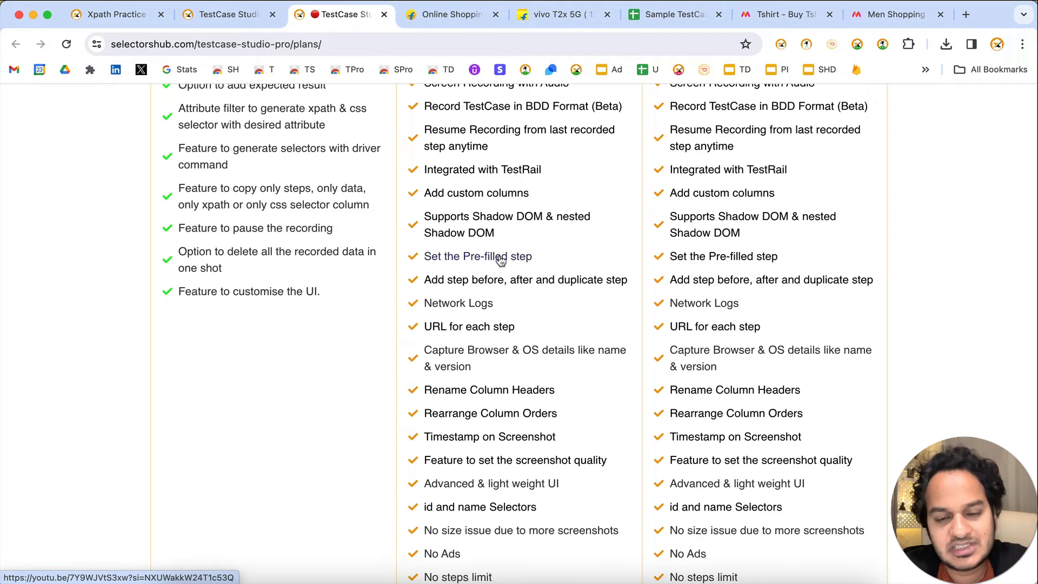
# Step: Examine the Prefilled Rows section in the recorder's customization settings and return to the plans page
pyautogui.press('super+grave')
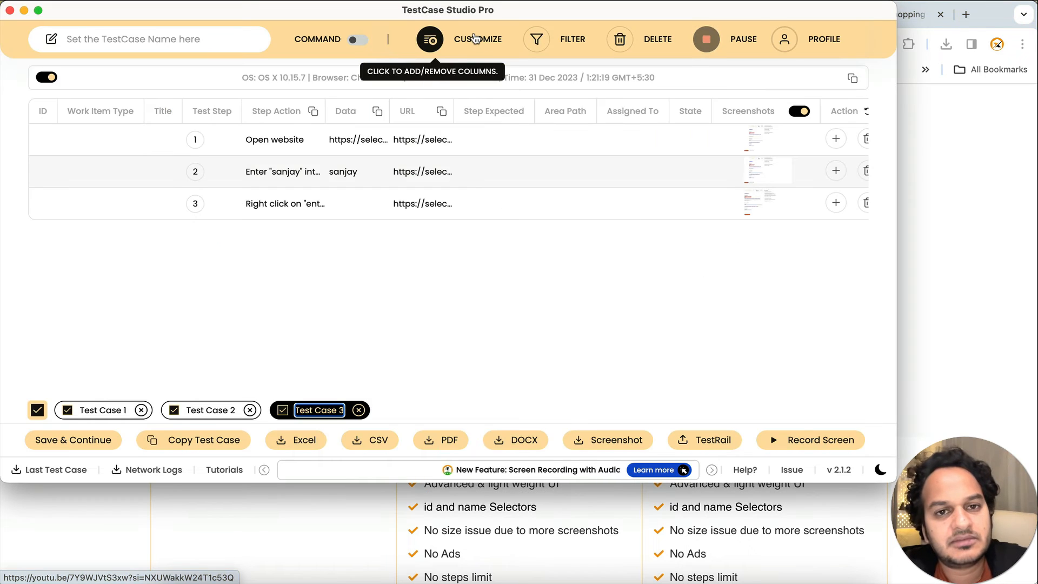
pyautogui.click(430, 39)
pyautogui.scroll(-3, 107, 312)
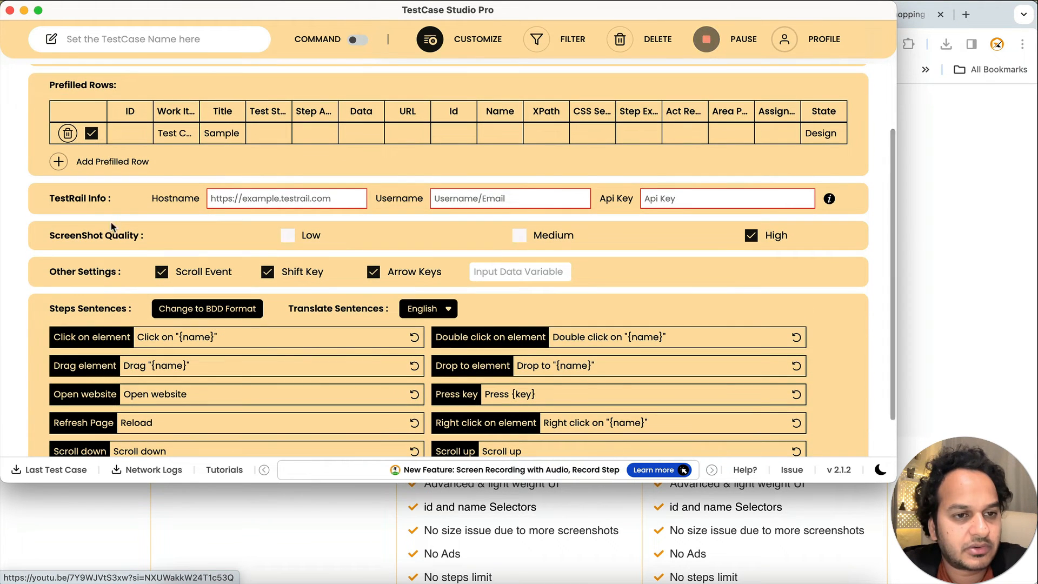
pyautogui.scroll(3, 114, 203)
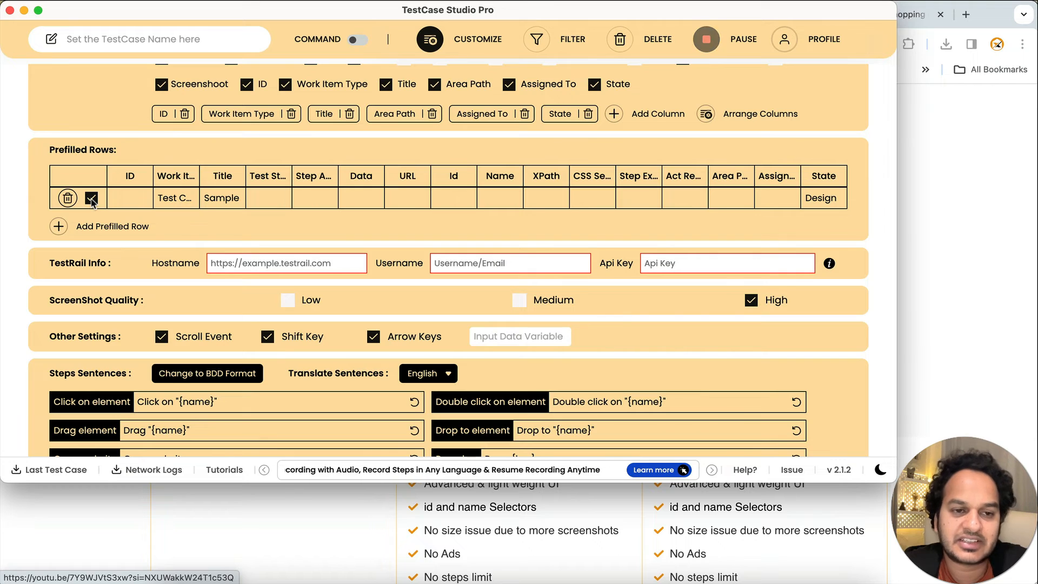
pyautogui.press('super+grave')
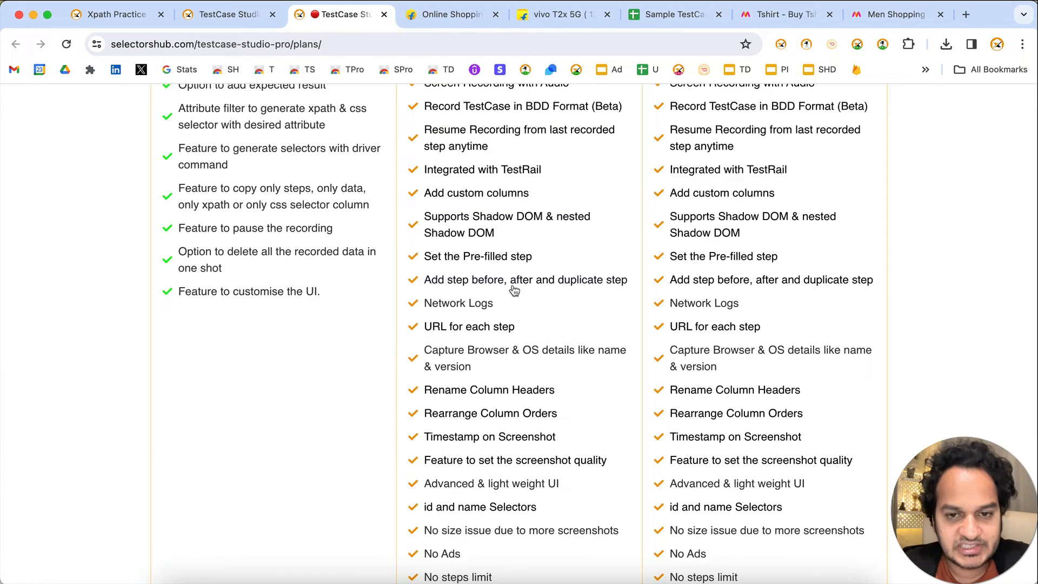
# Step: View the options for adding or duplicating a row at step 2 of Test Case 3, and return to the plans page's feature list
pyautogui.press('super+grave')
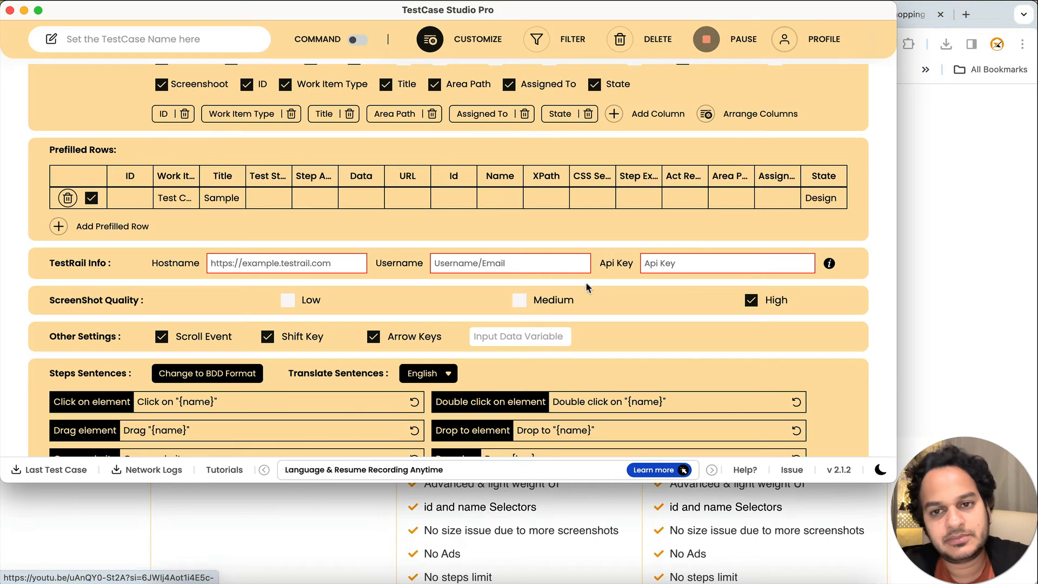
pyautogui.click(485, 39)
pyautogui.click(836, 170)
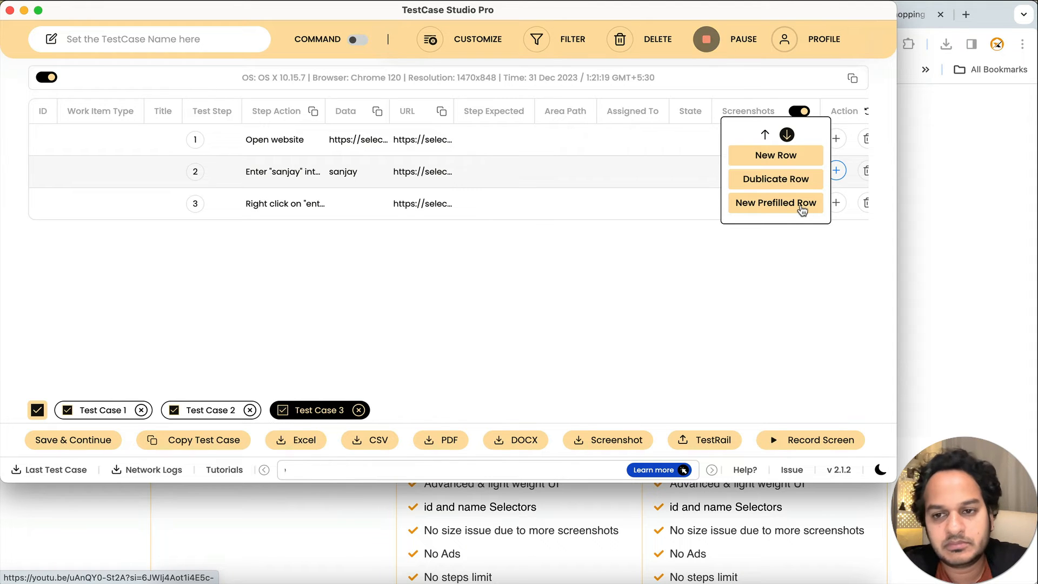
pyautogui.click(926, 254)
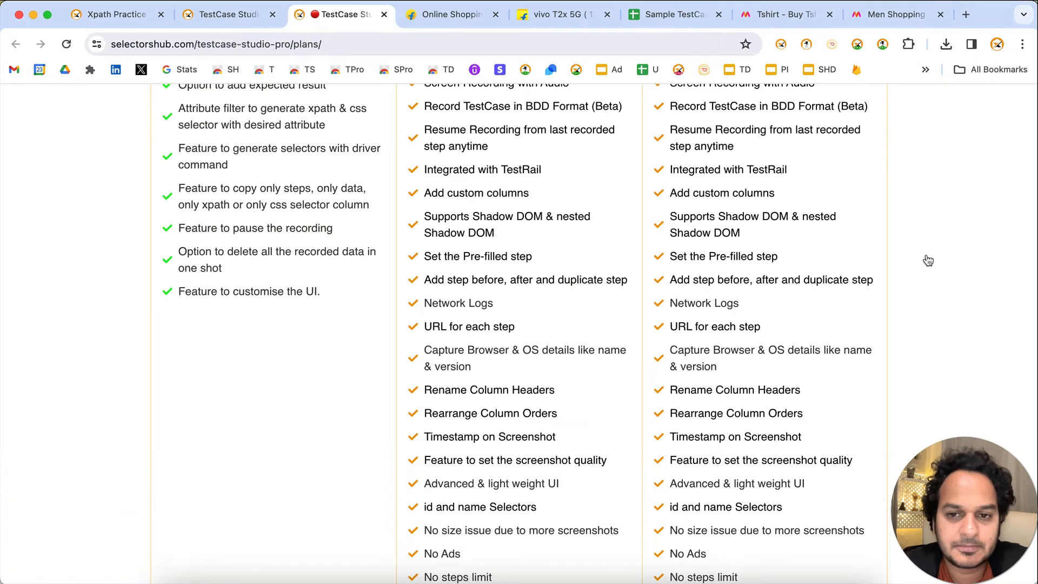
pyautogui.scroll(-2, 532, 314)
pyautogui.scroll(-1, 533, 313)
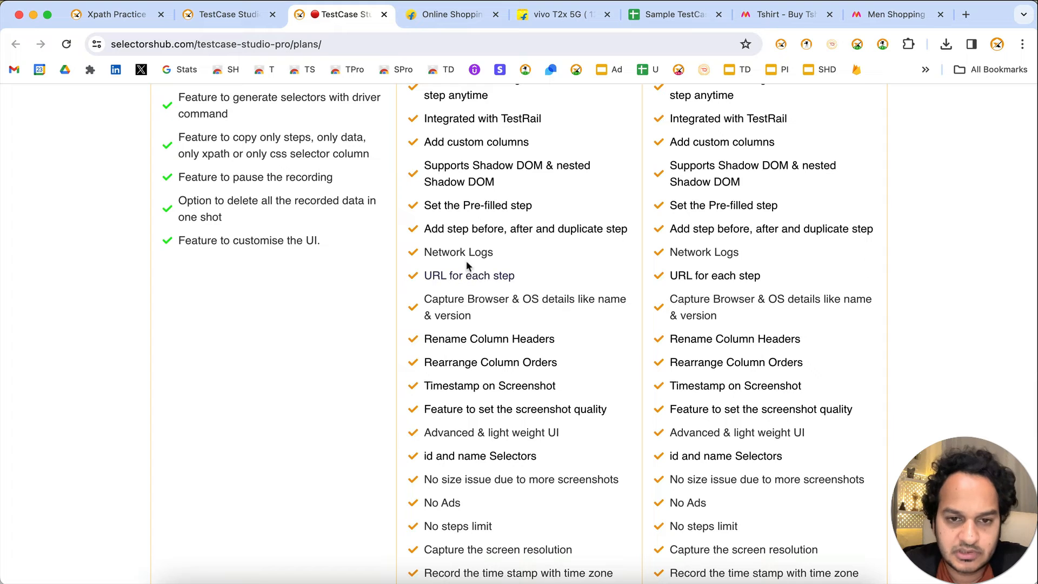
# Step: Enable the Logs column in the recorder's customization settings, and view and close the network logs of step 1
pyautogui.press('super+grave')
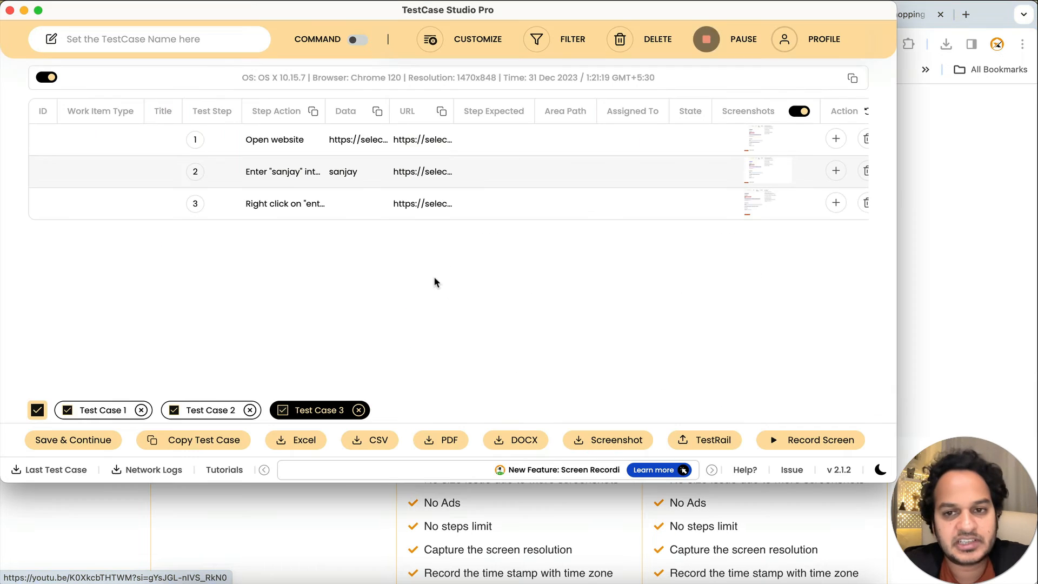
pyautogui.click(432, 40)
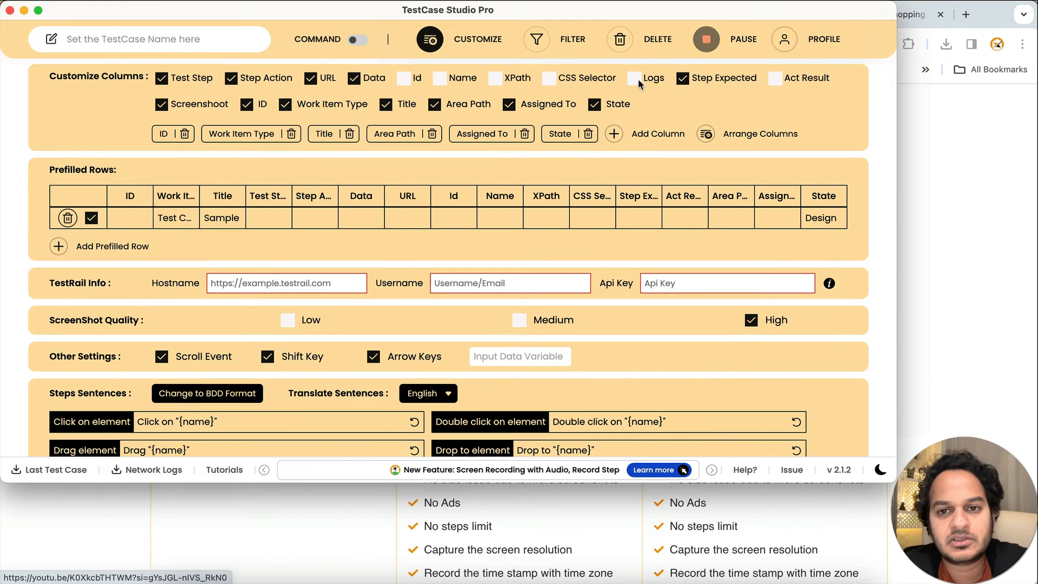
pyautogui.click(429, 39)
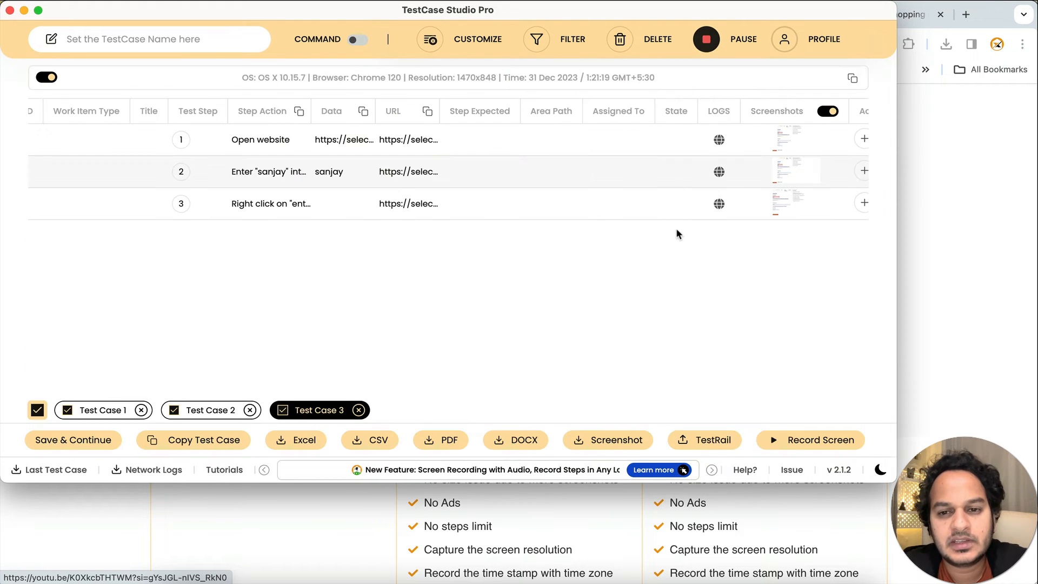
pyautogui.click(720, 143)
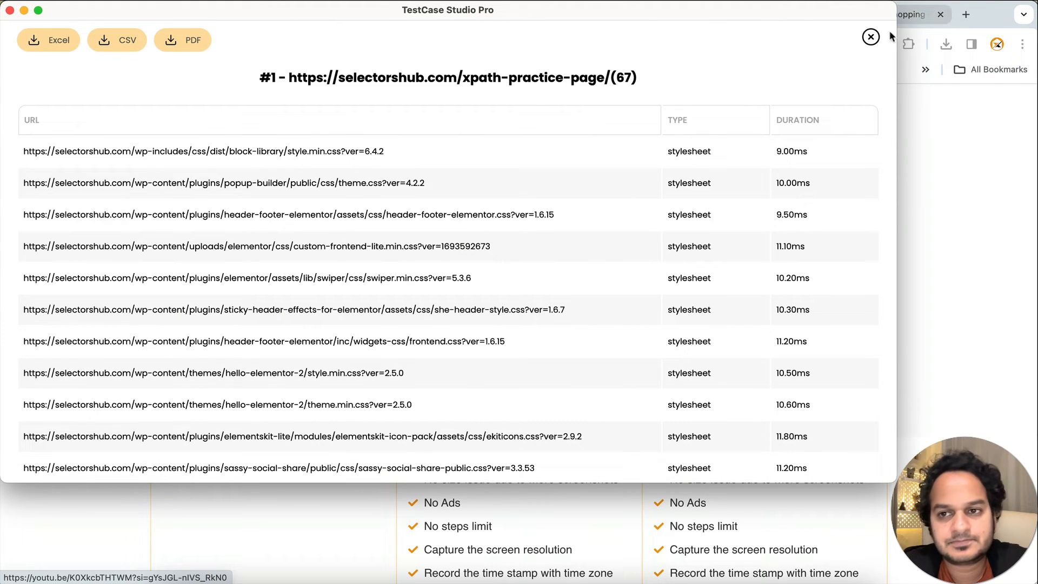
pyautogui.click(871, 37)
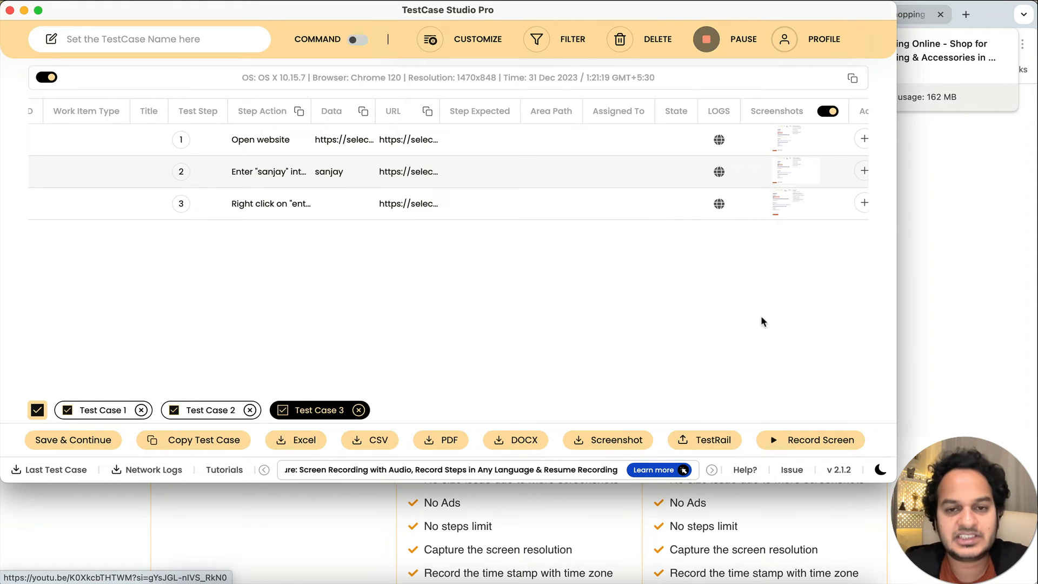
# Step: Compare the plans page's step URL and browser and OS details features with the recorded data of Test Case 3
pyautogui.click(925, 297)
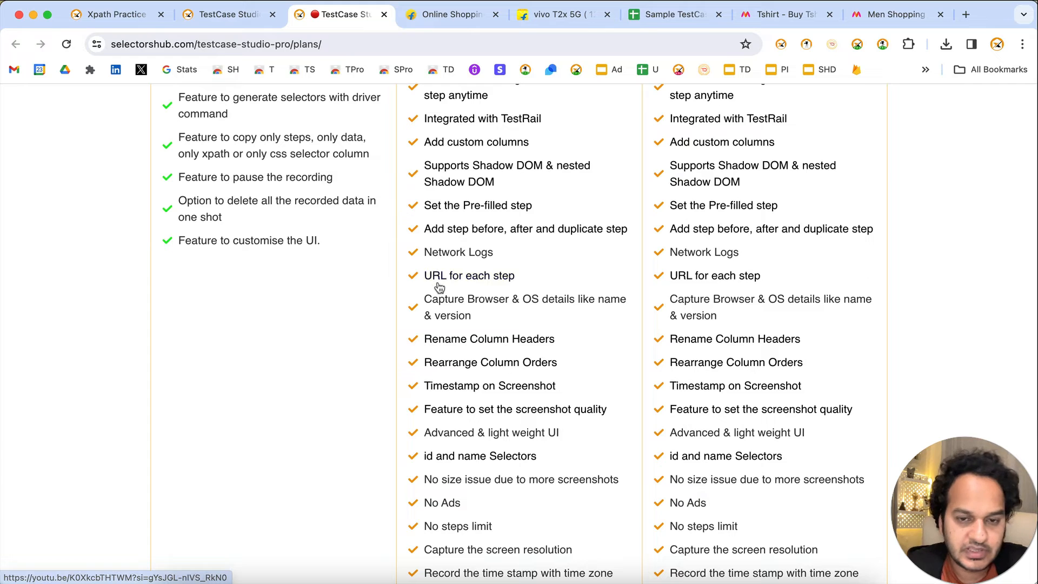
pyautogui.press('super+grave')
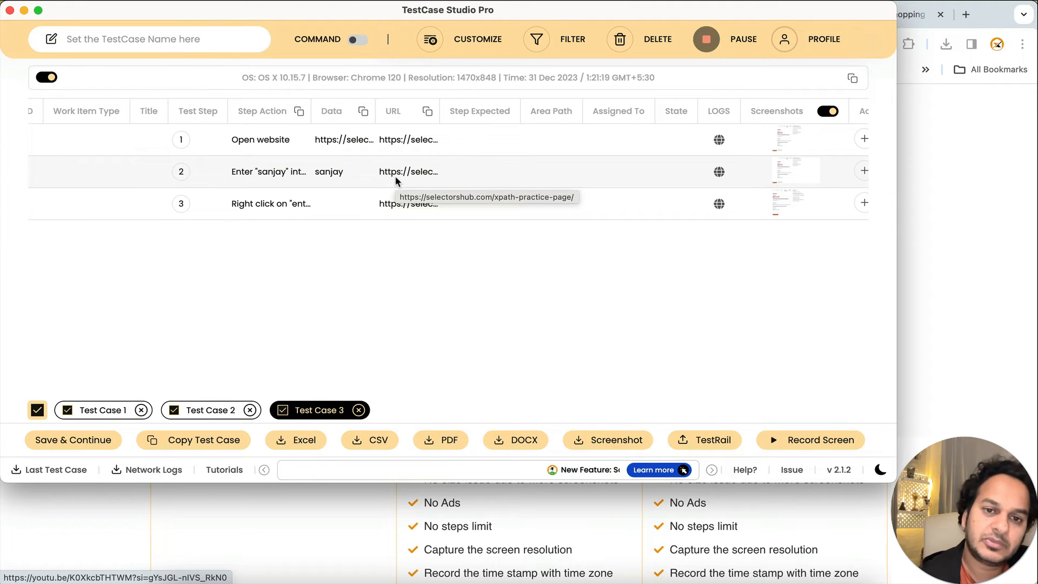
pyautogui.press('super+grave')
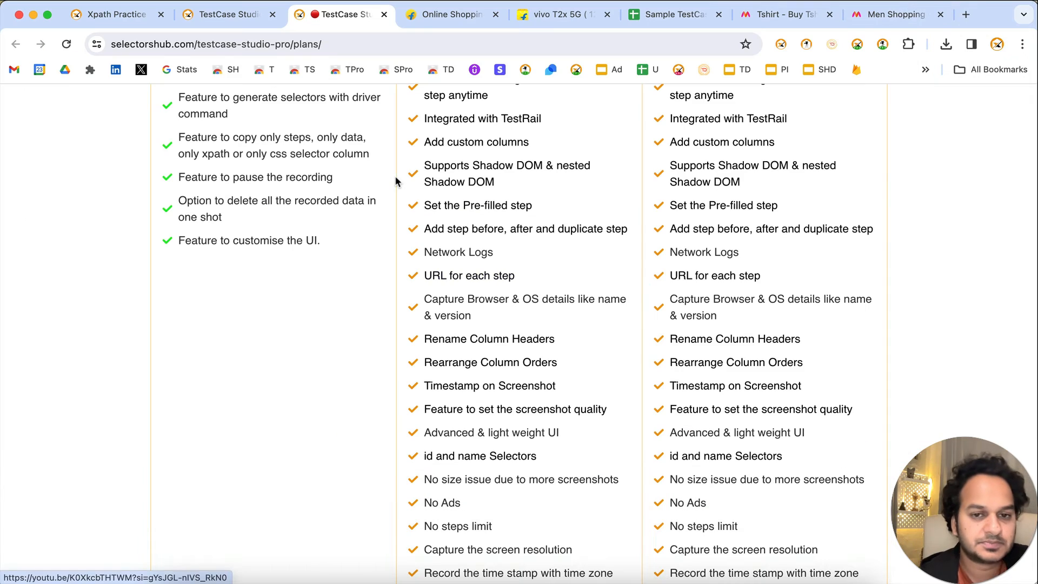
pyautogui.scroll(-3, 437, 292)
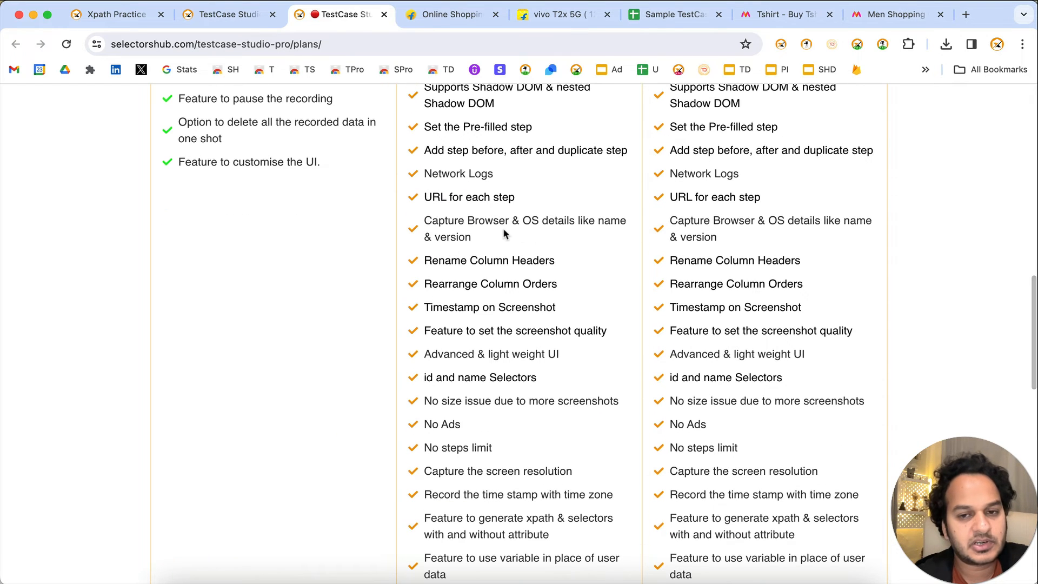
pyautogui.press('super+grave')
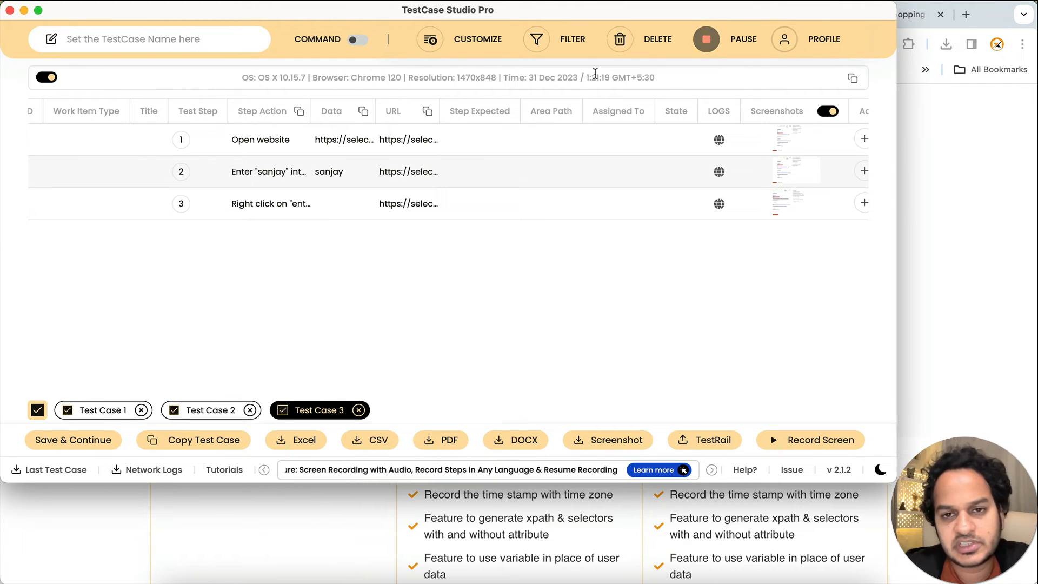
# Step: Compare the plans page's Rename Column Headers feature with the recorder's editable Data and URL column headers
pyautogui.press('super+grave')
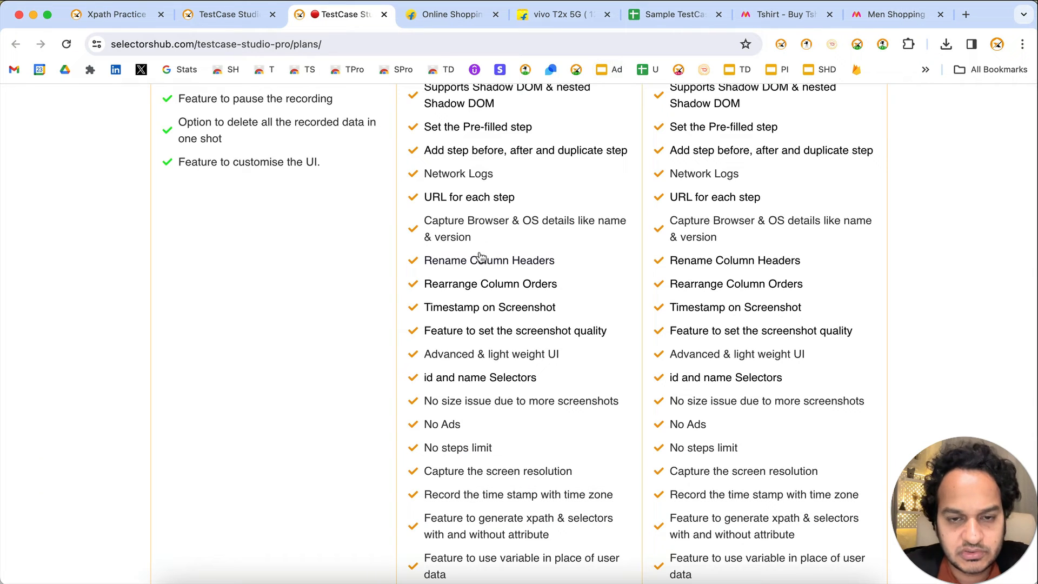
pyautogui.scroll(-3, 481, 257)
pyautogui.scroll(-1, 481, 257)
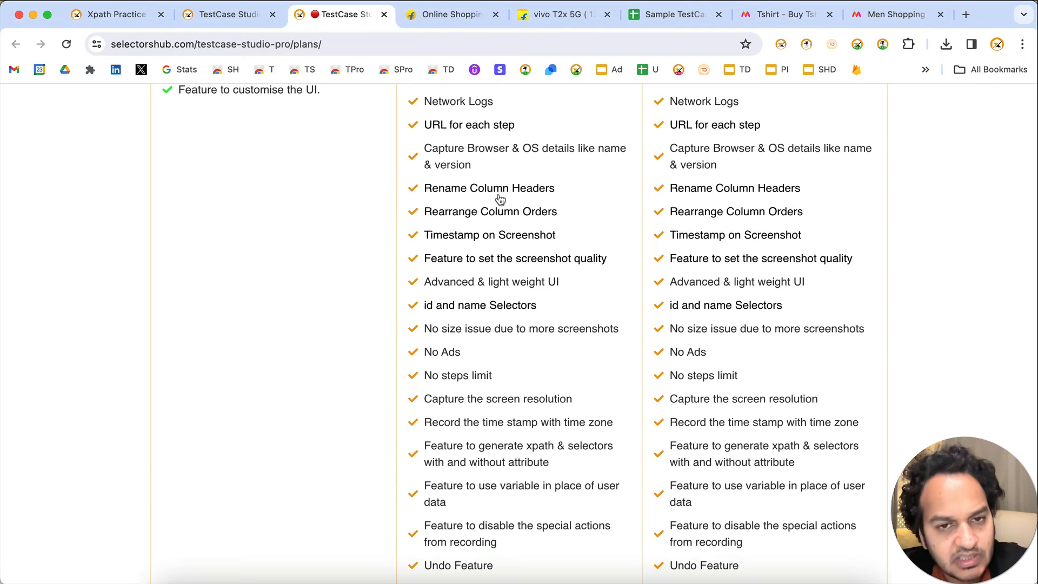
pyautogui.press('super+grave')
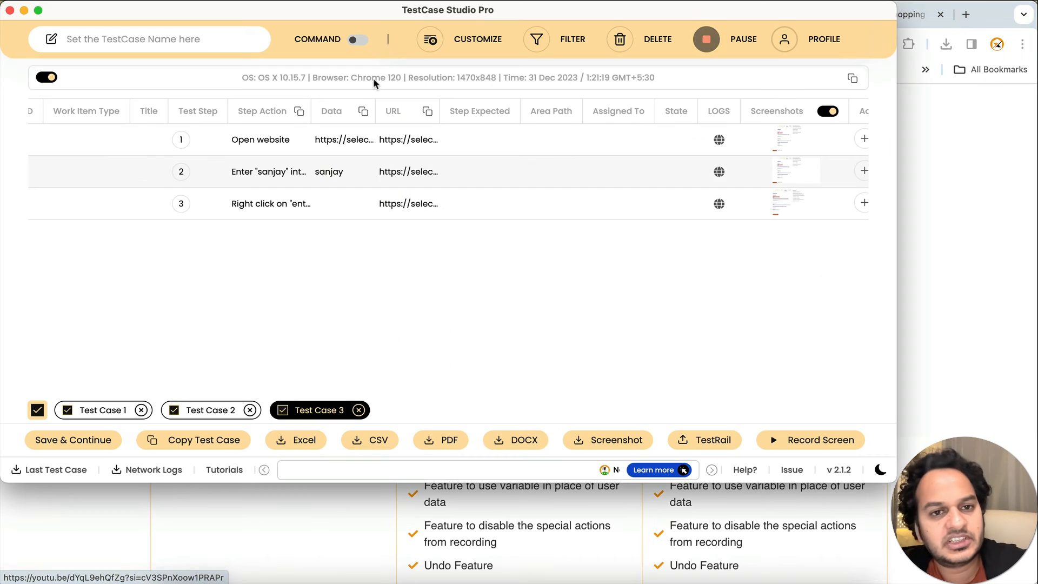
pyautogui.click(327, 109)
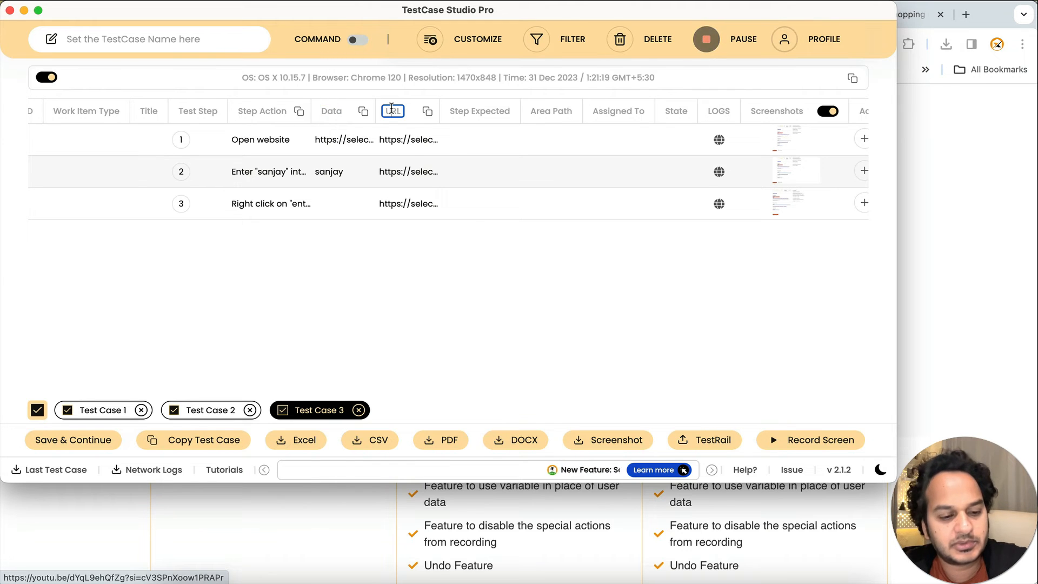
pyautogui.press('super+grave')
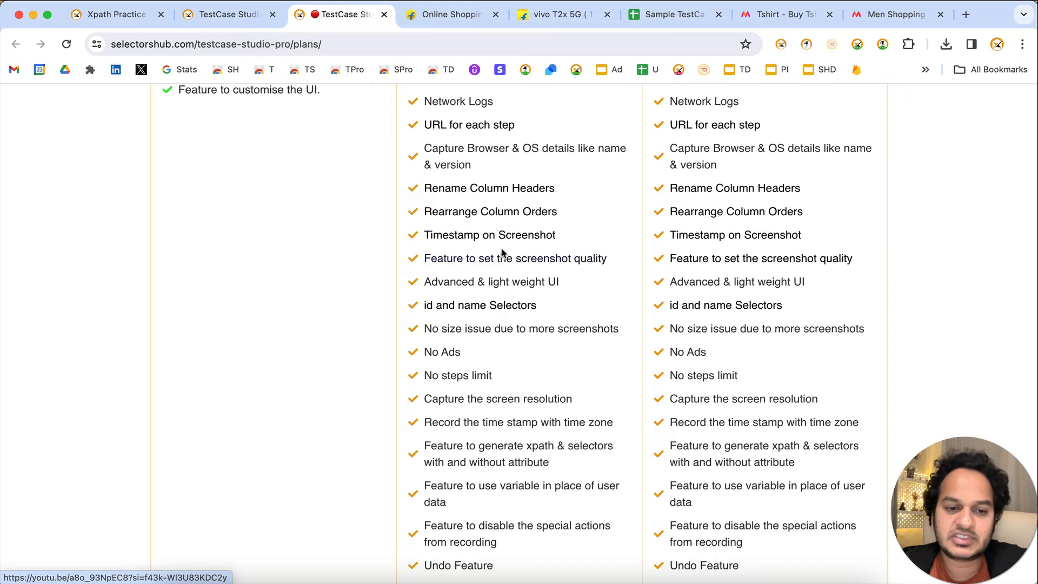
# Step: View the screenshots of steps 3 and 1 in Test Case 3 for the timestamp feature, and return to the plans page
pyautogui.press('super+grave')
pyautogui.click(777, 202)
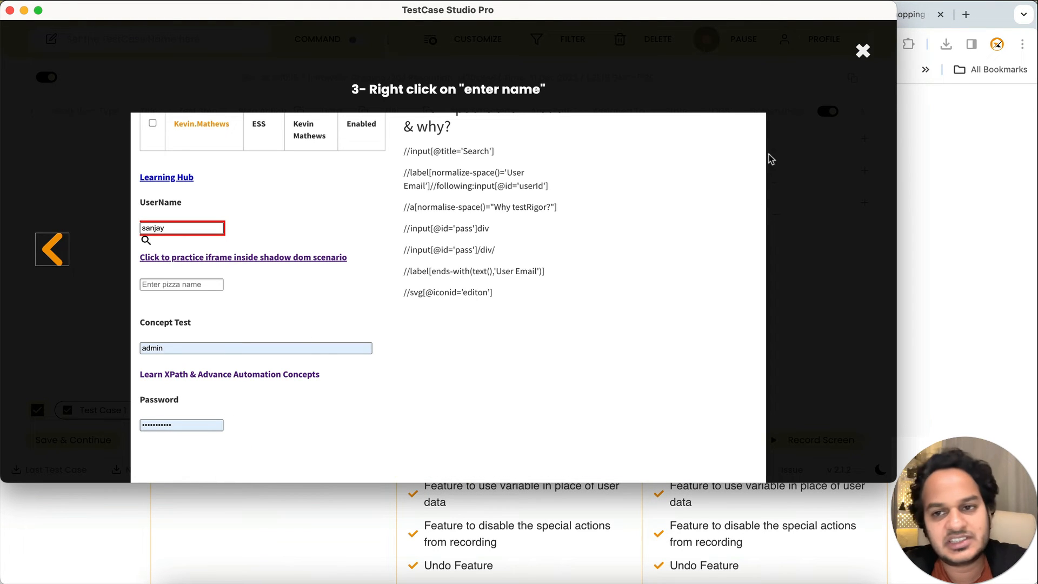
pyautogui.click(860, 50)
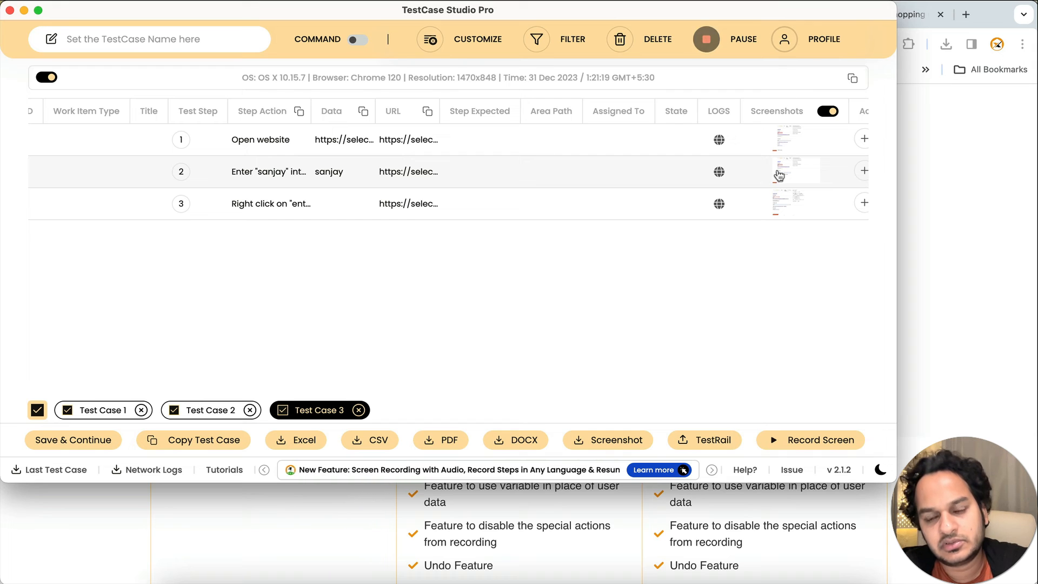
pyautogui.click(781, 143)
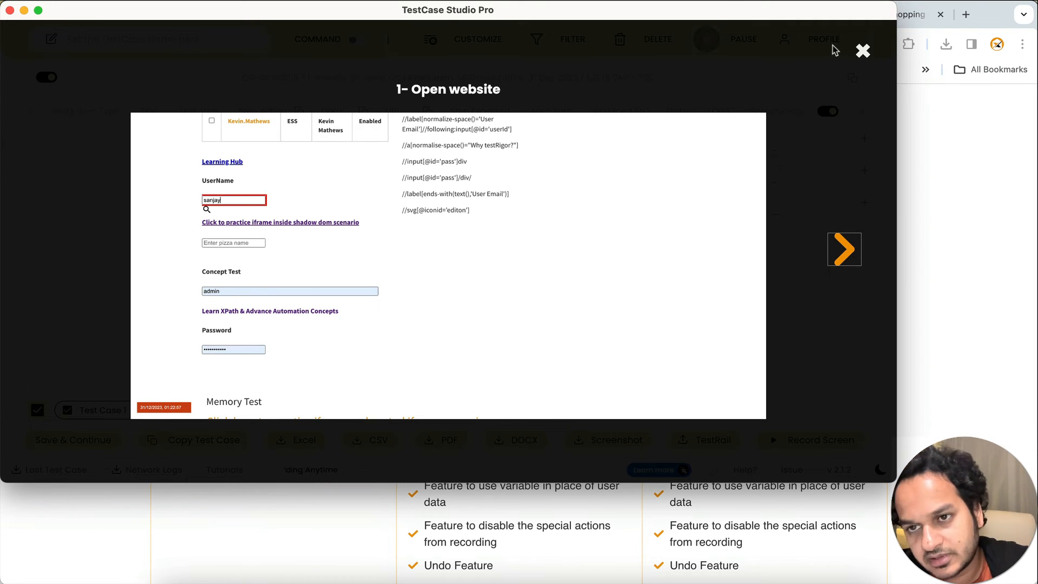
pyautogui.click(862, 51)
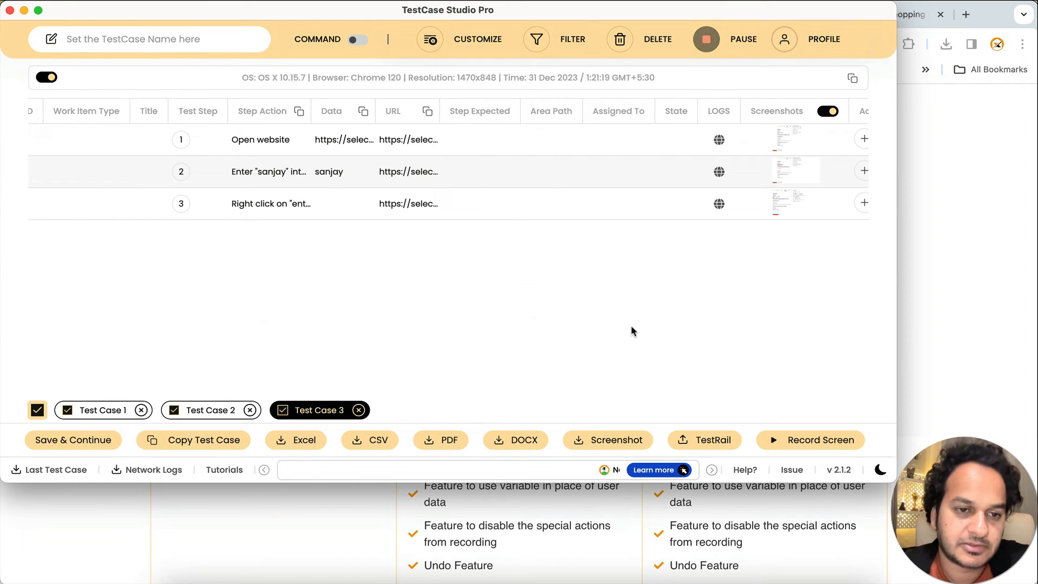
pyautogui.press('super+Tab')
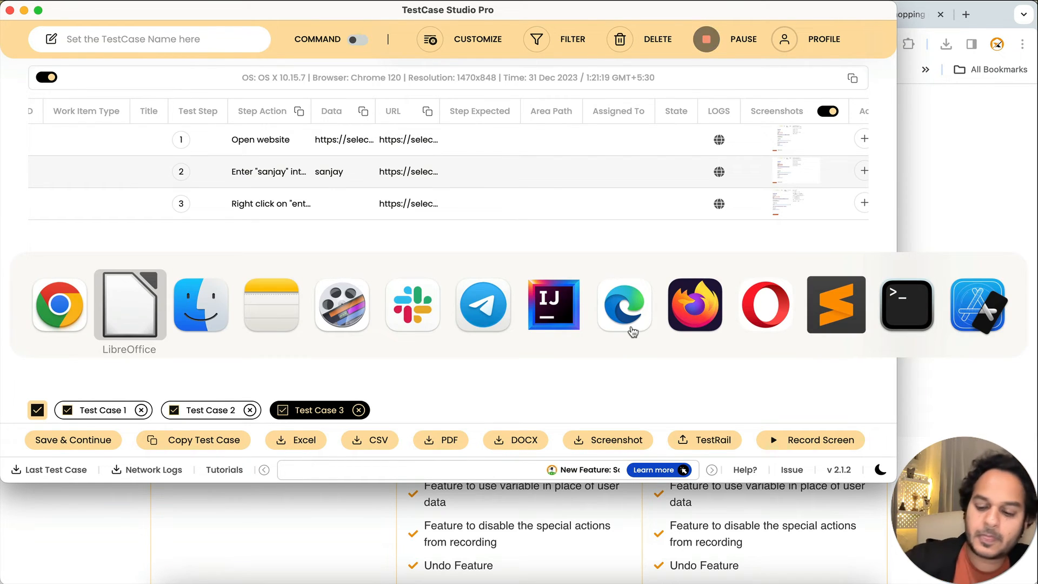
pyautogui.press('super+shift+Tab')
pyautogui.press('super+shift+Tab')
pyautogui.click(359, 543)
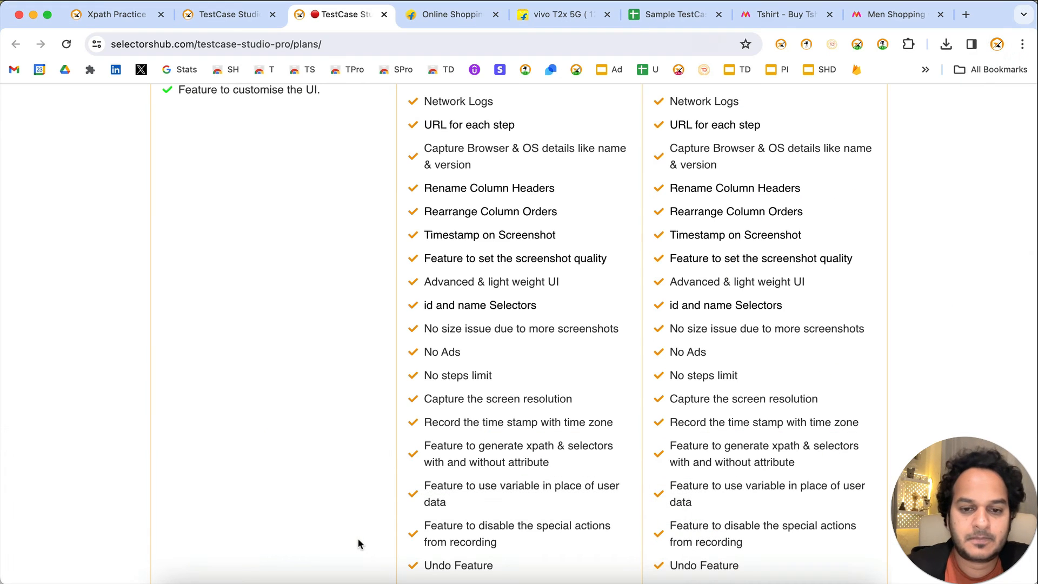
# Step: Examine the ScreenShot Quality options in the recorder's customization settings and return to the plans page
pyautogui.scroll(-2, 516, 373)
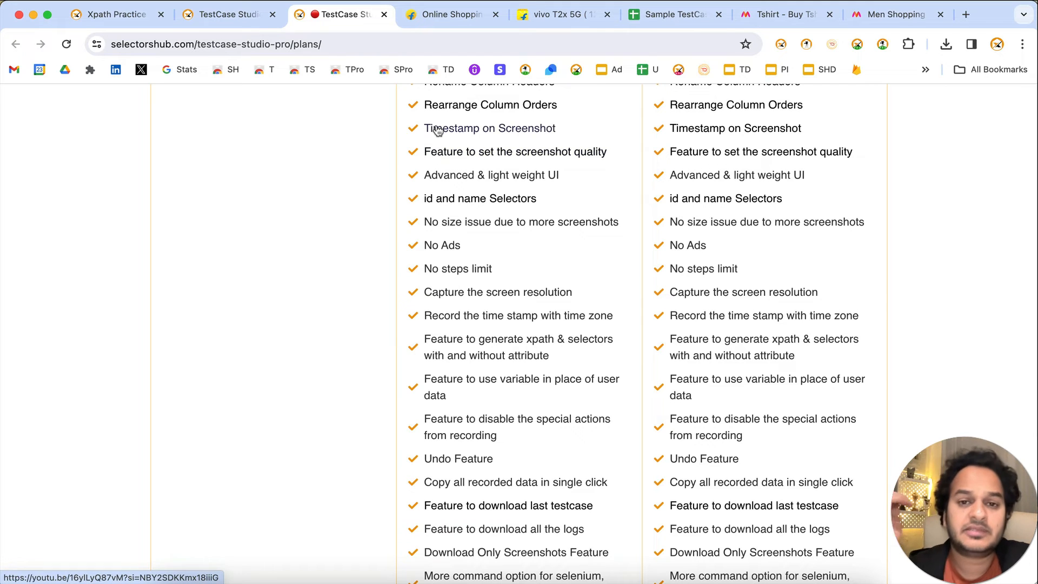
pyautogui.scroll(1, 438, 135)
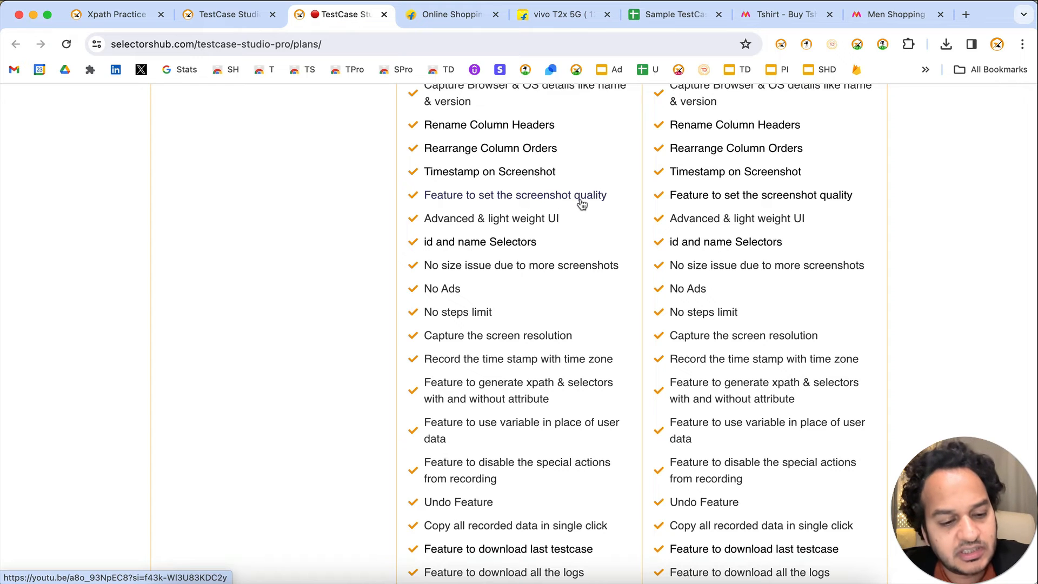
pyautogui.press('super+grave')
pyautogui.click(430, 39)
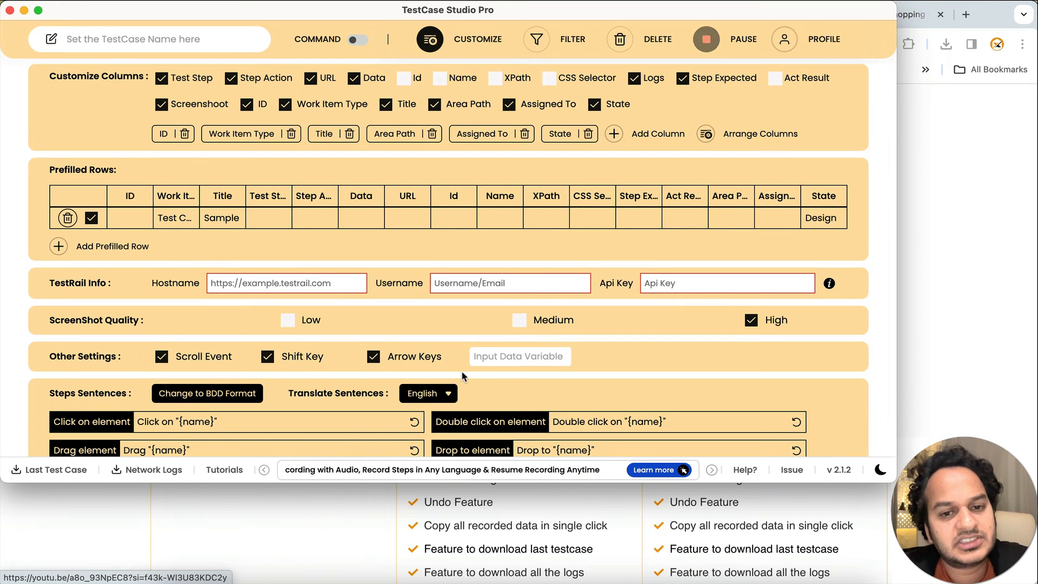
pyautogui.scroll(-3, 462, 371)
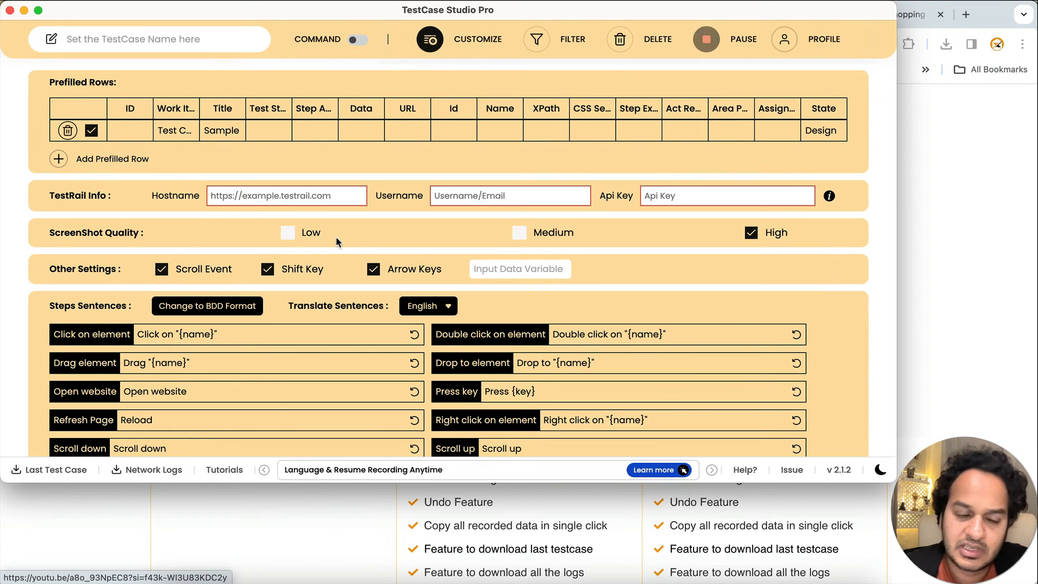
pyautogui.click(411, 517)
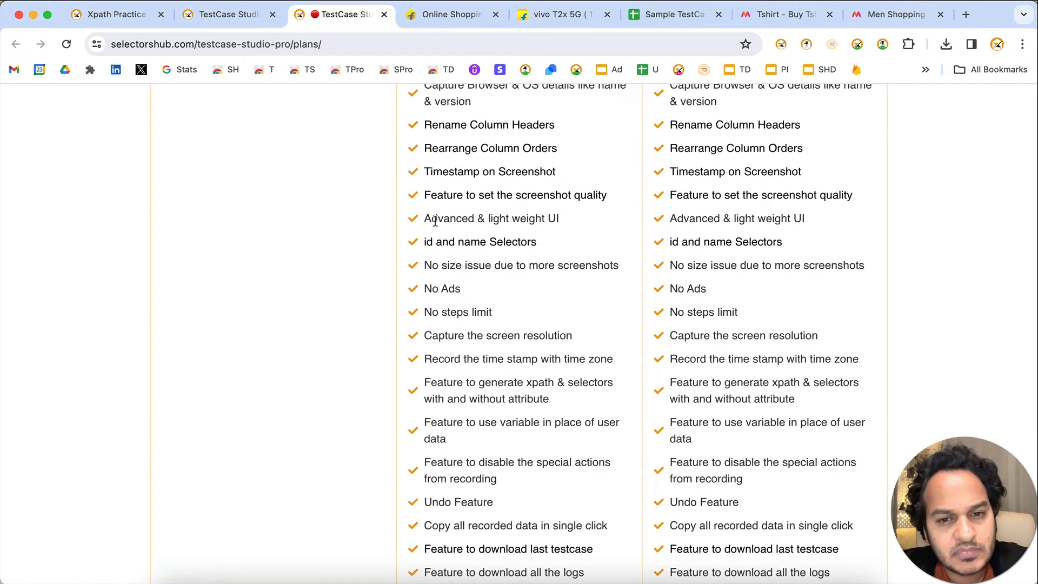
# Step: Highlight the Advanced & light weight UI feature, close the Pro recorder, and view and close the free TestCase Studio recorder for comparison
pyautogui.moveTo(420, 223); pyautogui.dragTo(574, 224)
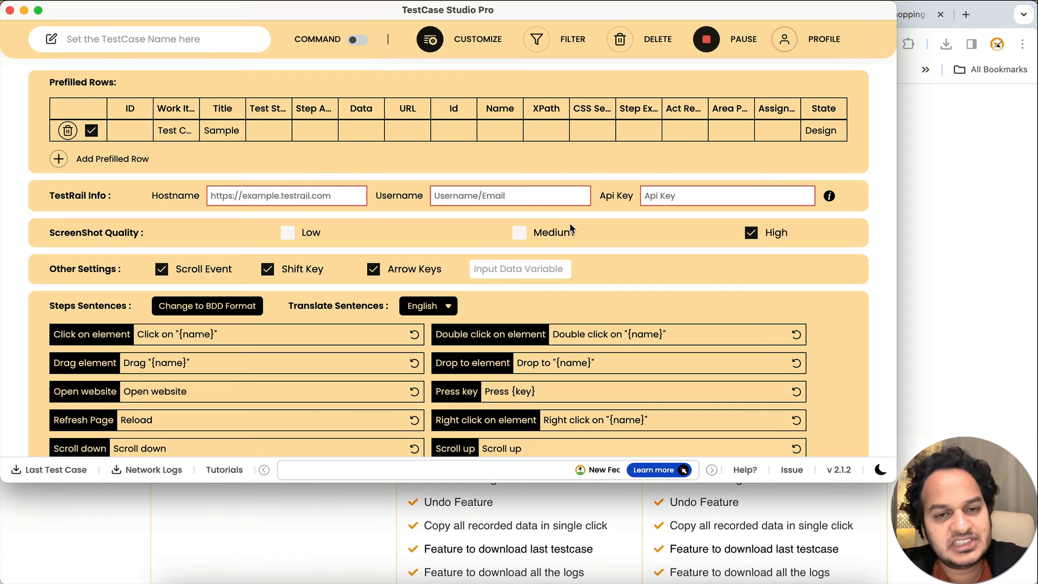
pyautogui.click(430, 39)
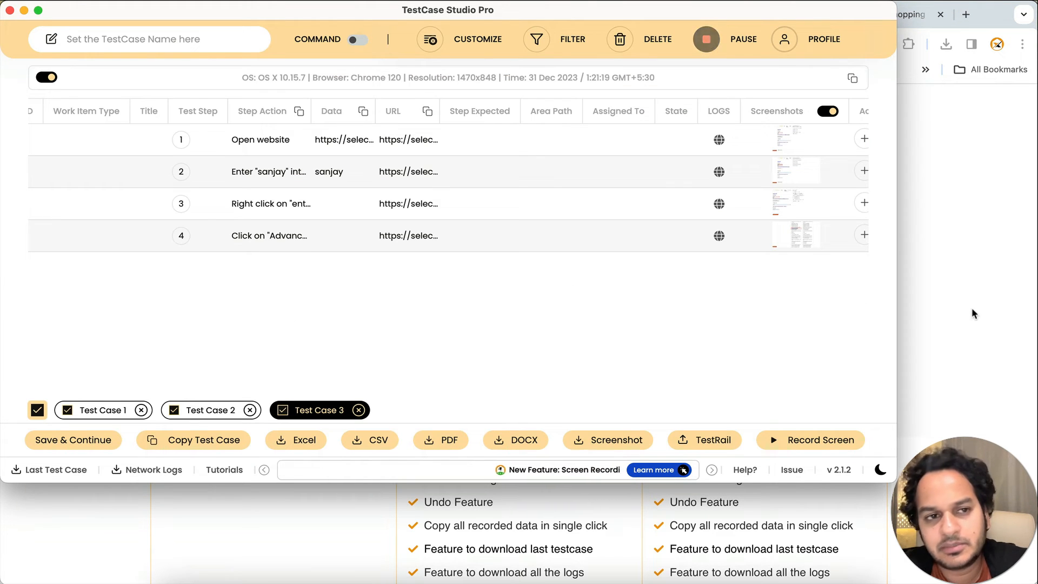
pyautogui.click(10, 11)
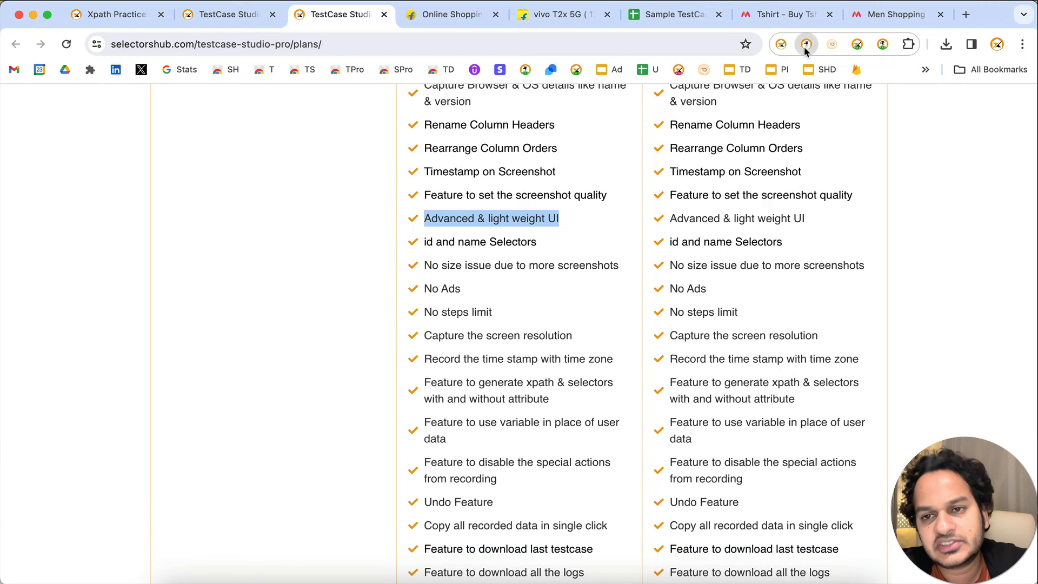
pyautogui.click(806, 45)
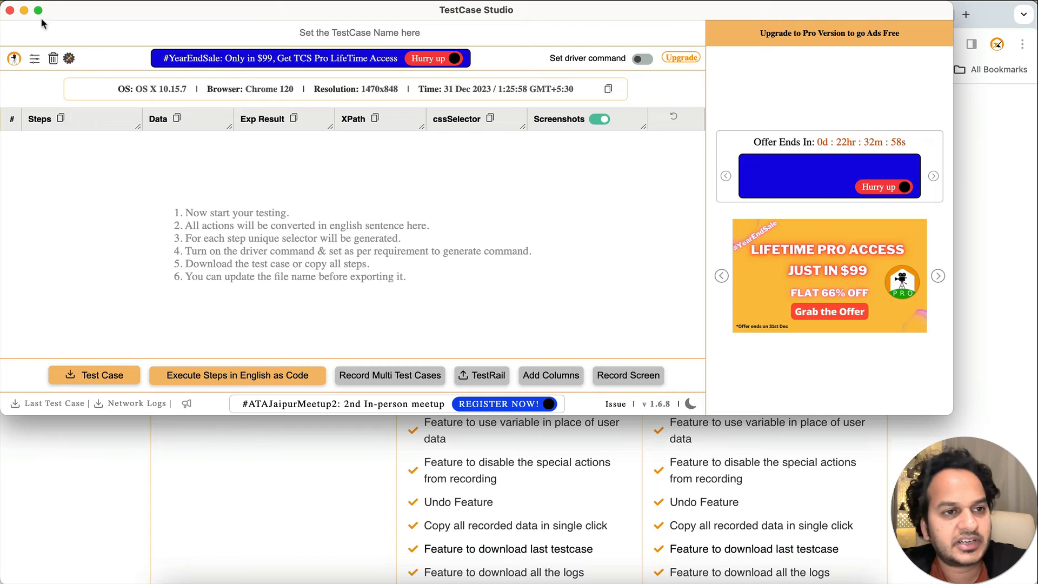
pyautogui.click(9, 10)
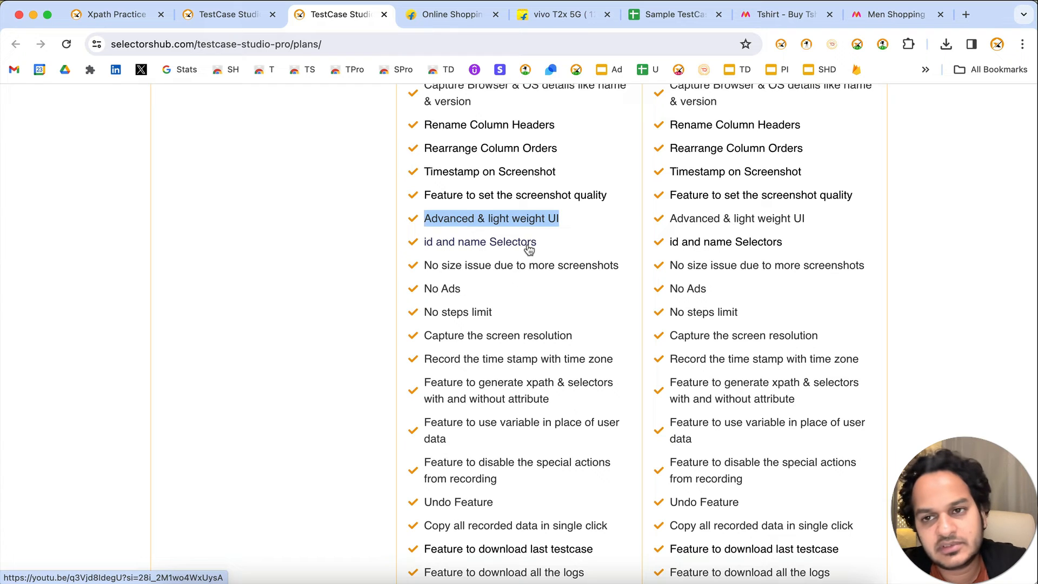
# Step: Reopen the Pro recorder, enable the Id, Name, XPath and CSS Selector columns in the customization settings, and return to the plans page
pyautogui.click(882, 44)
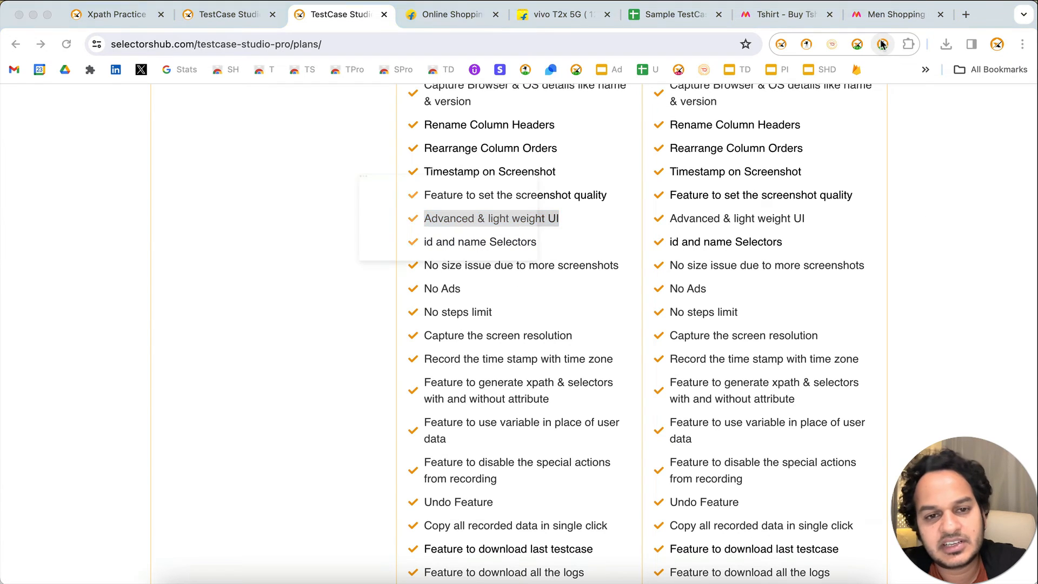
pyautogui.click(485, 47)
pyautogui.click(485, 47)
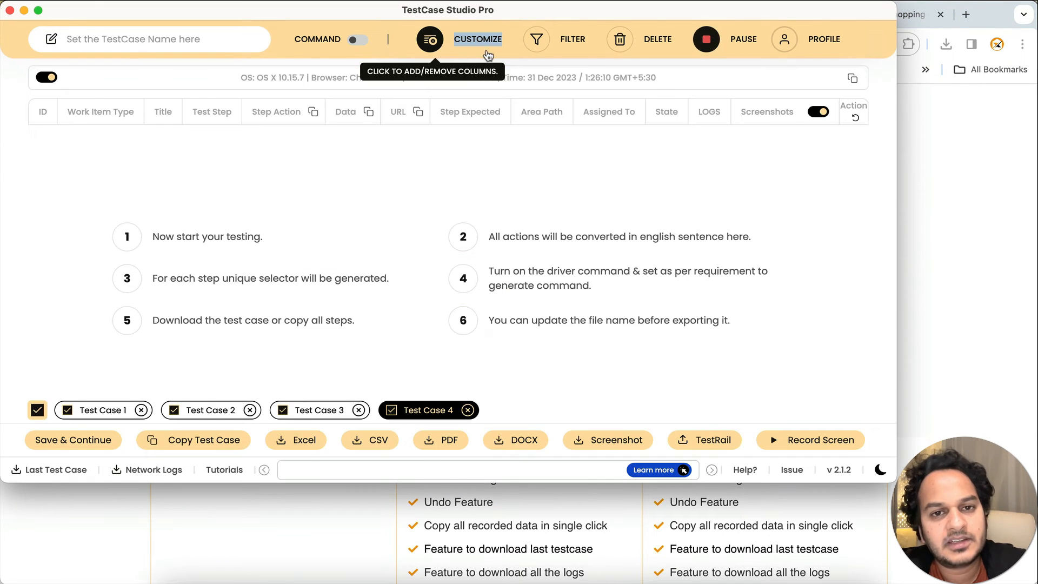
pyautogui.click(481, 43)
pyautogui.click(404, 78)
pyautogui.click(439, 79)
pyautogui.click(494, 79)
pyautogui.click(558, 79)
pyautogui.click(981, 189)
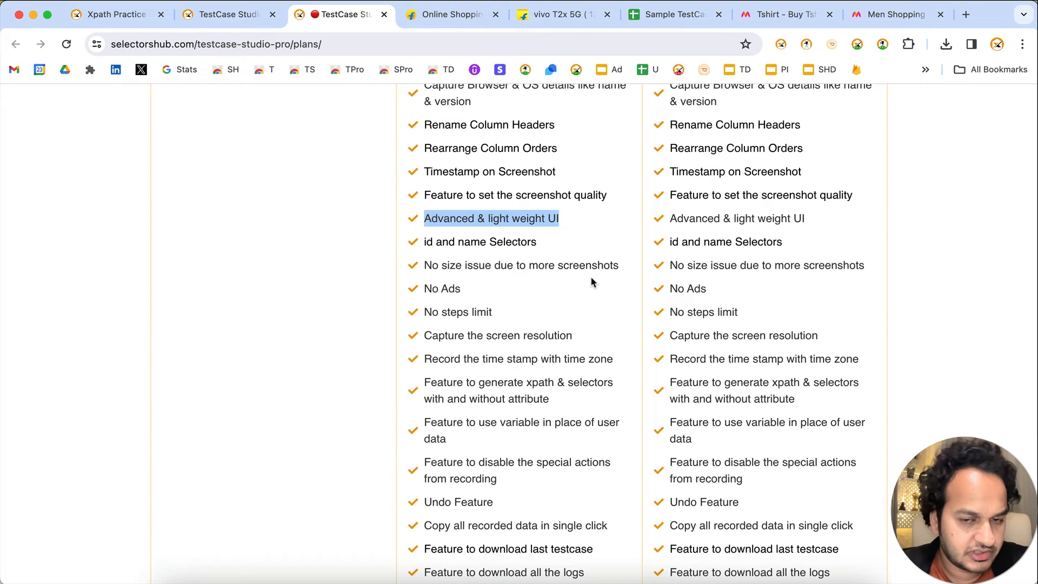
# Step: Highlight the plans page's features from no size issue due to more screenshots through no steps limit, and clear the highlight
pyautogui.scroll(-3, 591, 278)
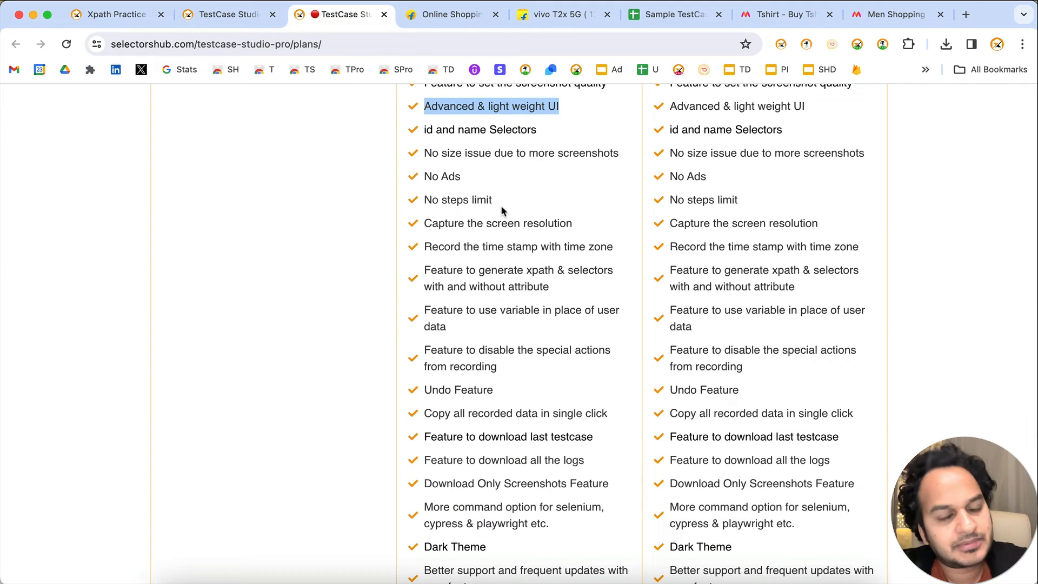
pyautogui.moveTo(501, 204); pyautogui.dragTo(432, 153)
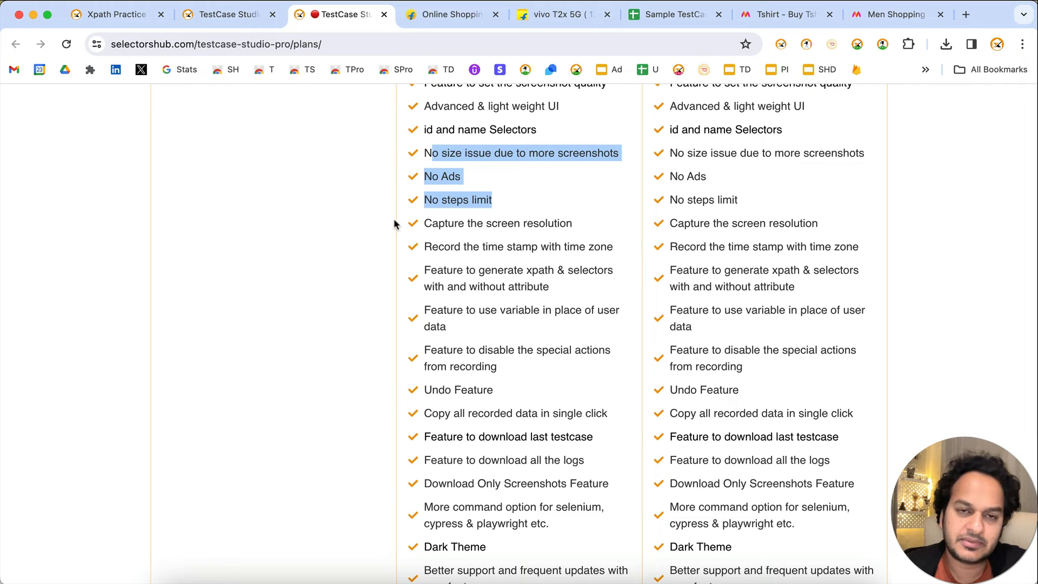
pyautogui.click(364, 230)
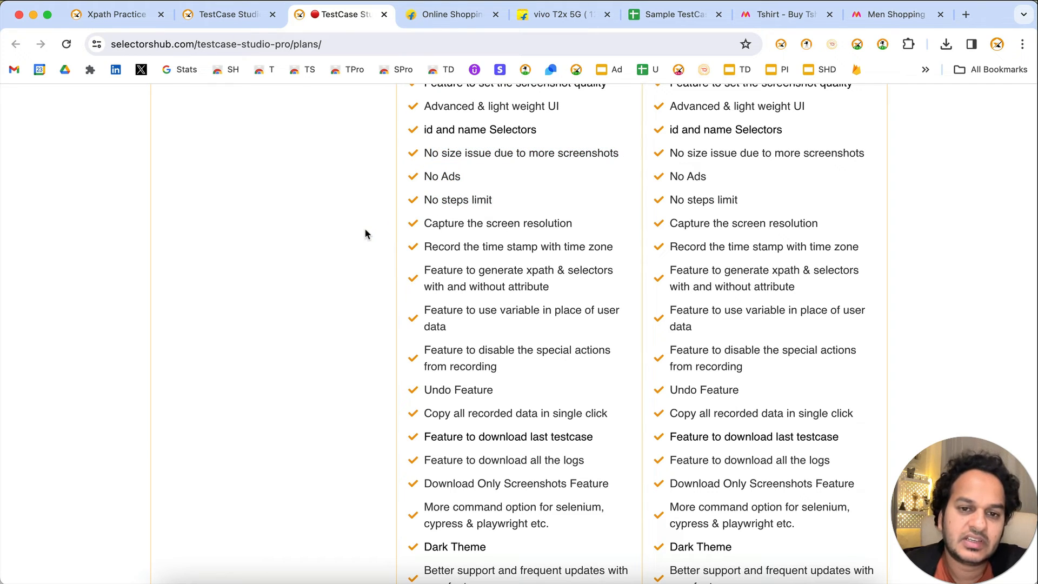
# Step: Close the customization settings, view Test Case 4's screen resolution and timestamp details, and return to the plans page
pyautogui.scroll(-2, 365, 234)
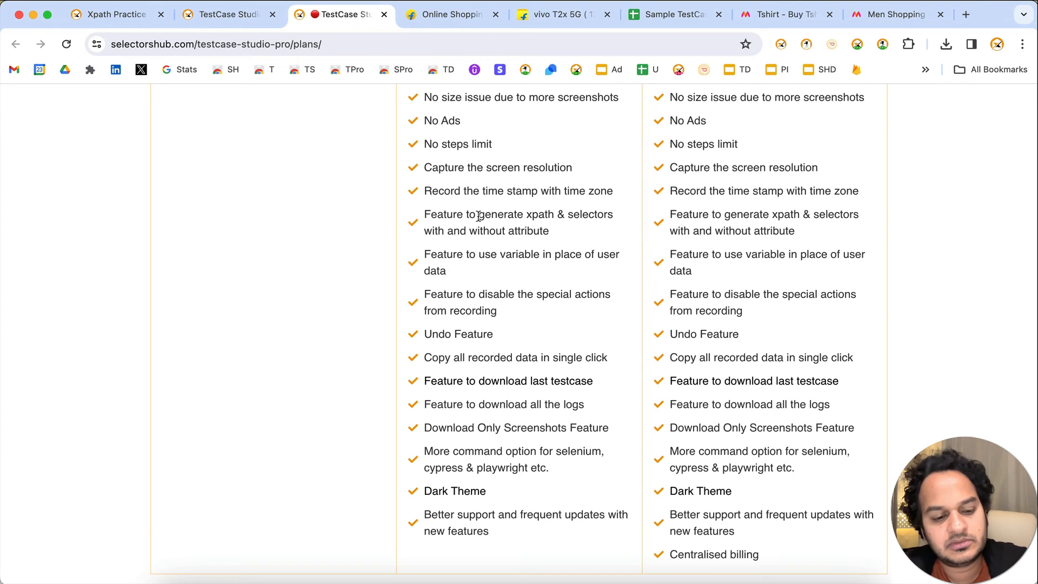
pyautogui.press('super+grave')
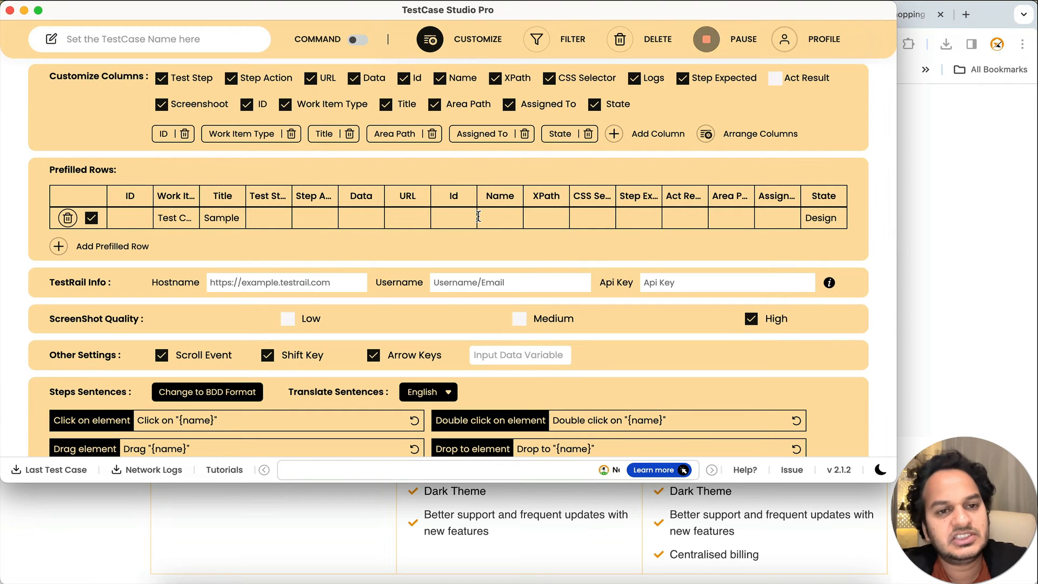
pyautogui.click(468, 43)
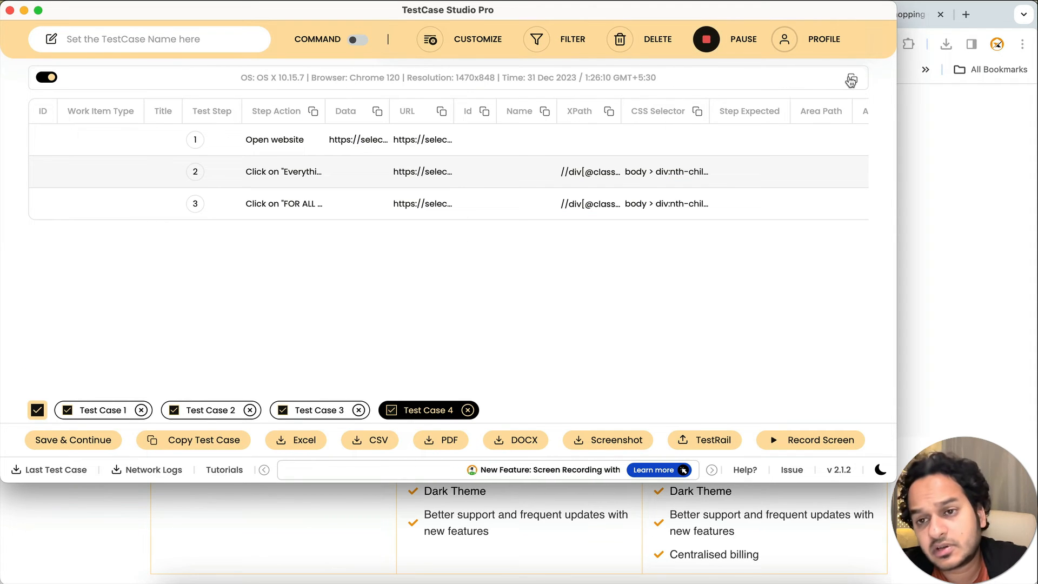
pyautogui.click(942, 241)
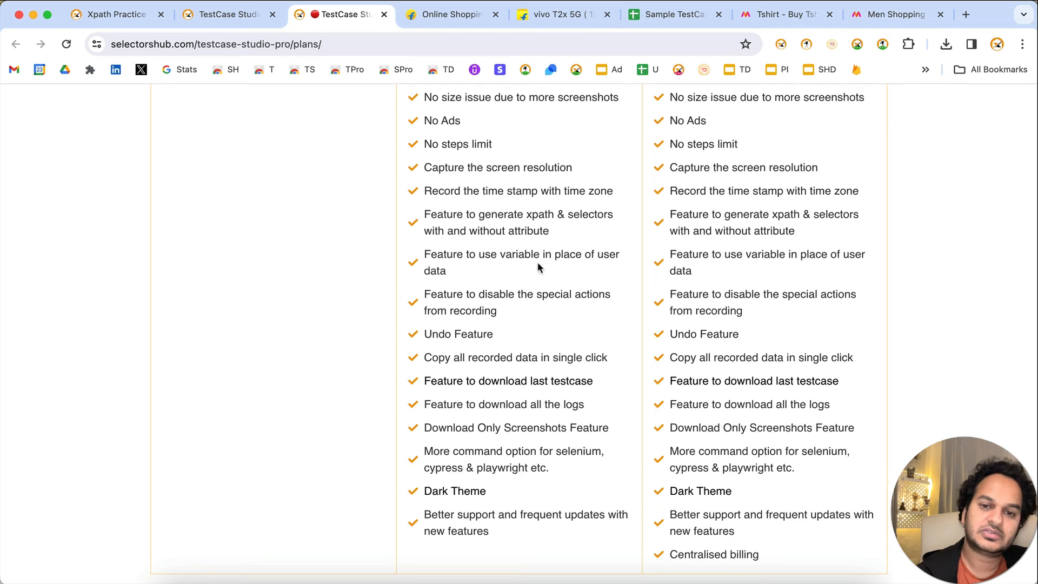
# Step: Look through the recorded steps of Test Cases 1, 2 and 3 in the recorder, ending on Test Case 3
pyautogui.scroll(-1, 539, 268)
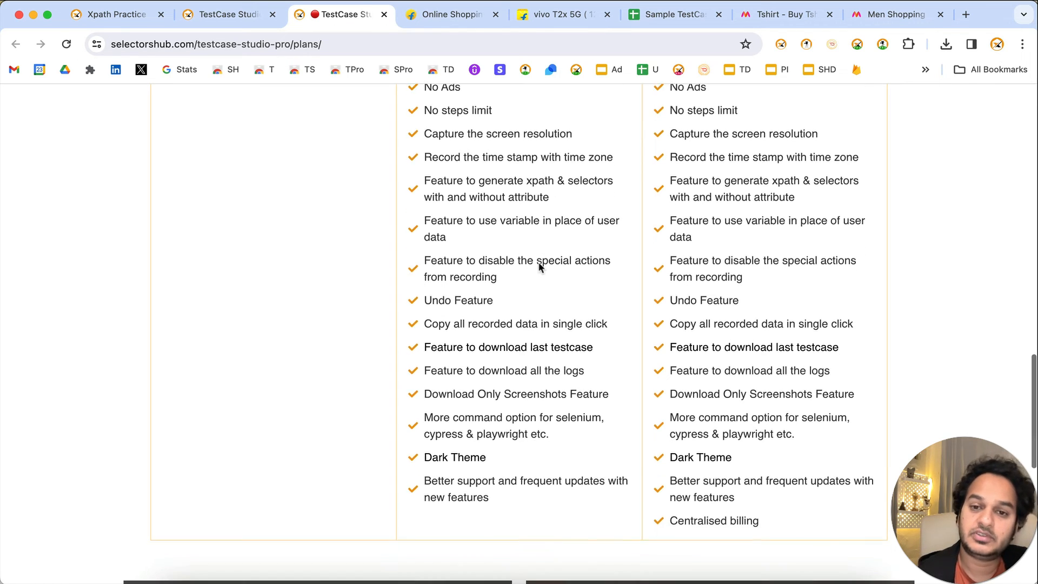
pyautogui.press('super+grave')
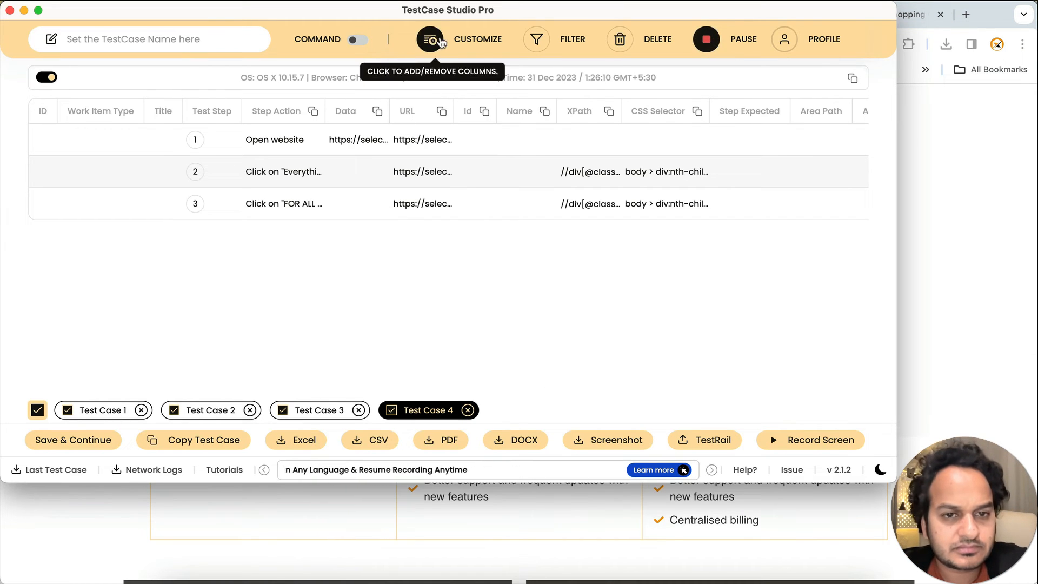
pyautogui.doubleClick(108, 409)
pyautogui.scroll(5, 300, 327)
pyautogui.doubleClick(201, 409)
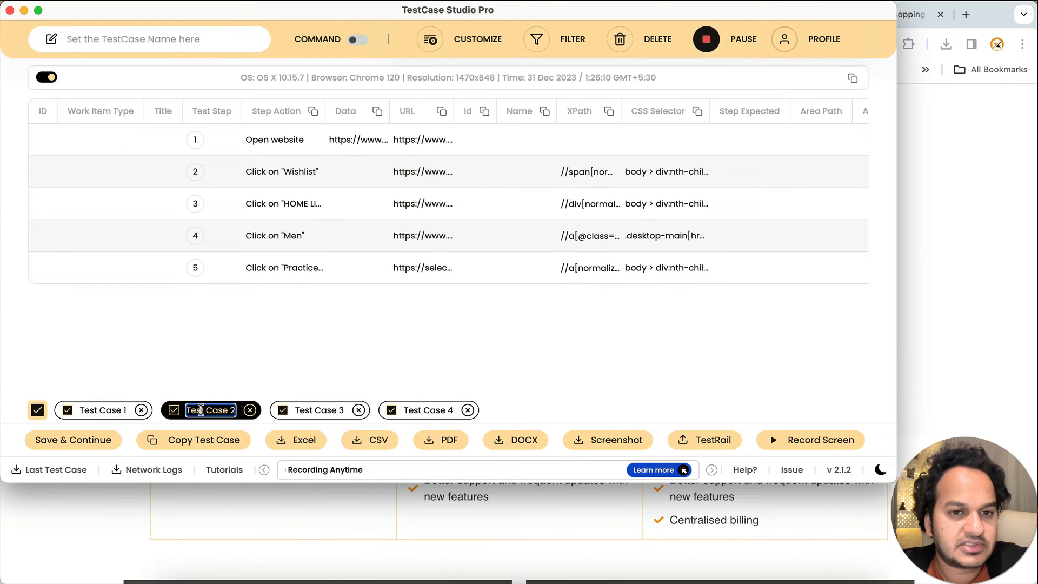
pyautogui.doubleClick(310, 411)
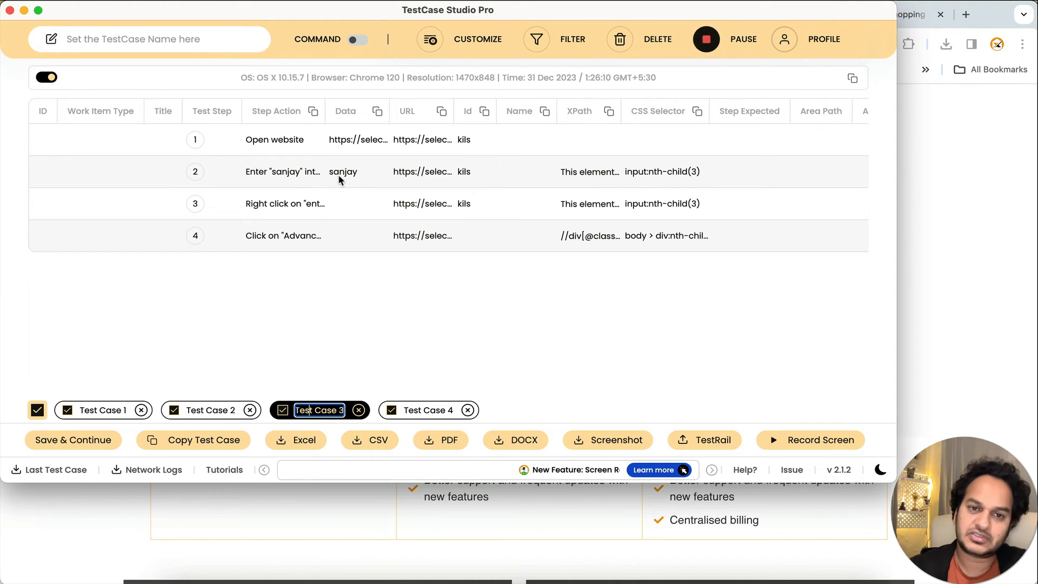
# Step: Set the input data variable to xyz in the customization settings and close the settings
pyautogui.click(471, 44)
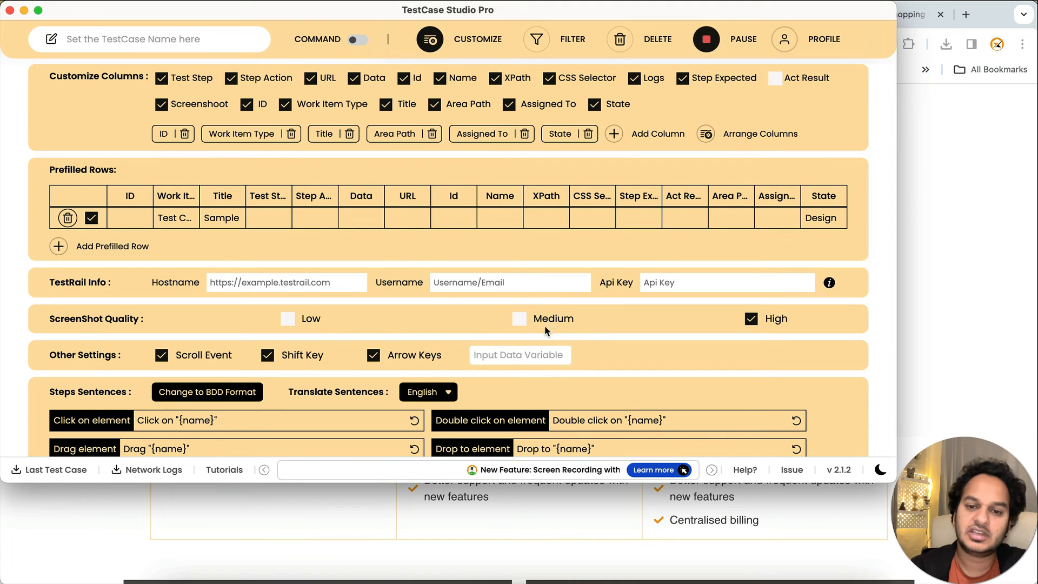
pyautogui.click(520, 361)
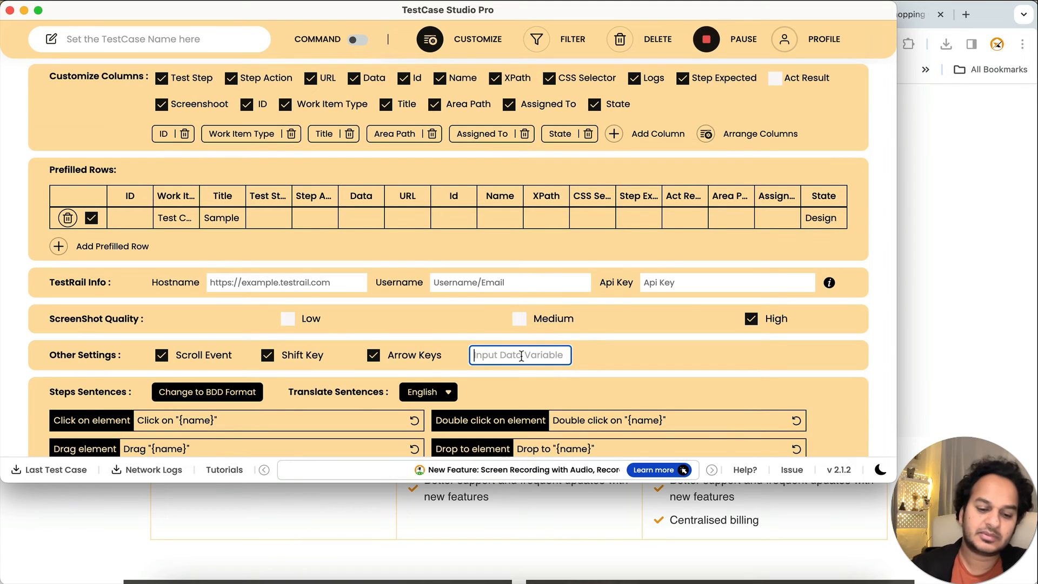
pyautogui.write('xyz')
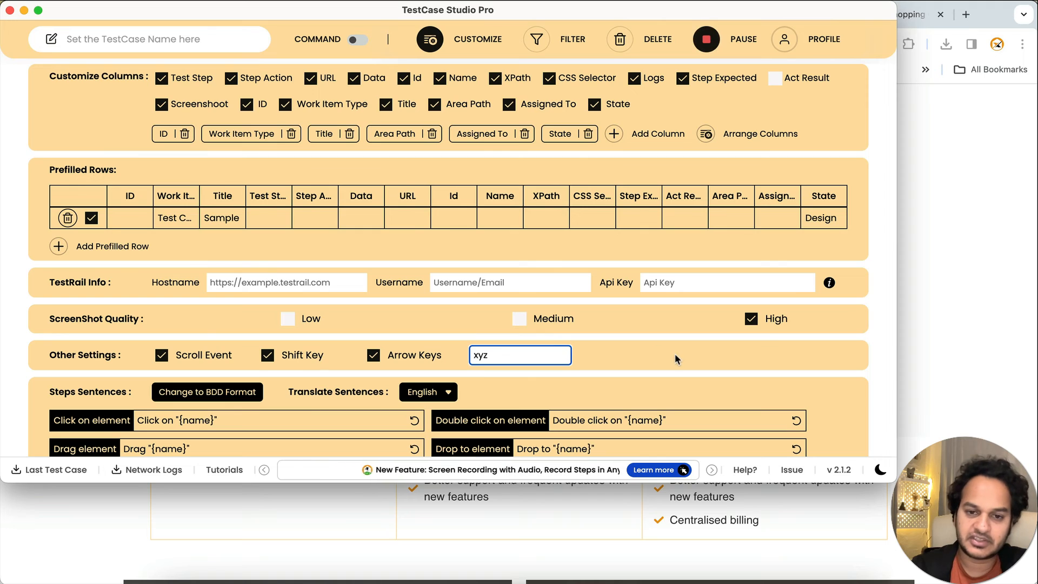
pyautogui.click(430, 39)
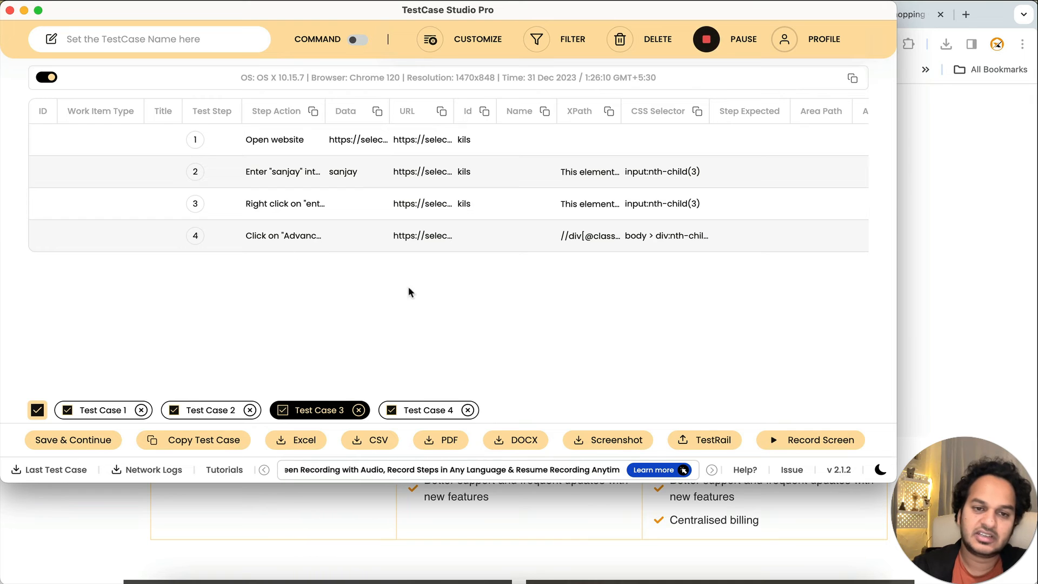
# Step: Switch to the XPath practice page in the browser and search the site for safety
pyautogui.click(978, 251)
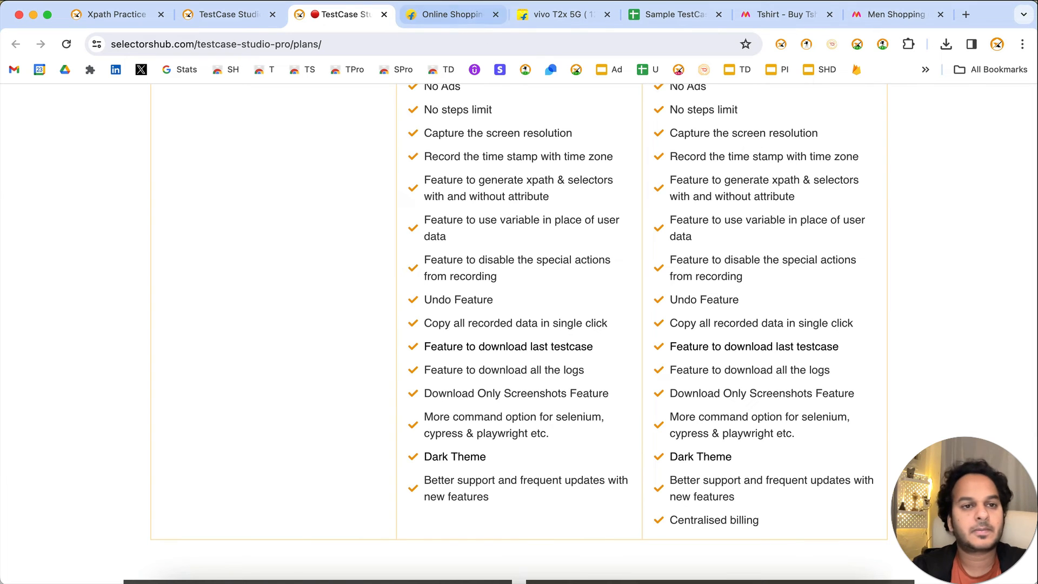
pyautogui.click(149, 15)
pyautogui.scroll(20, 596, 202)
pyautogui.click(899, 165)
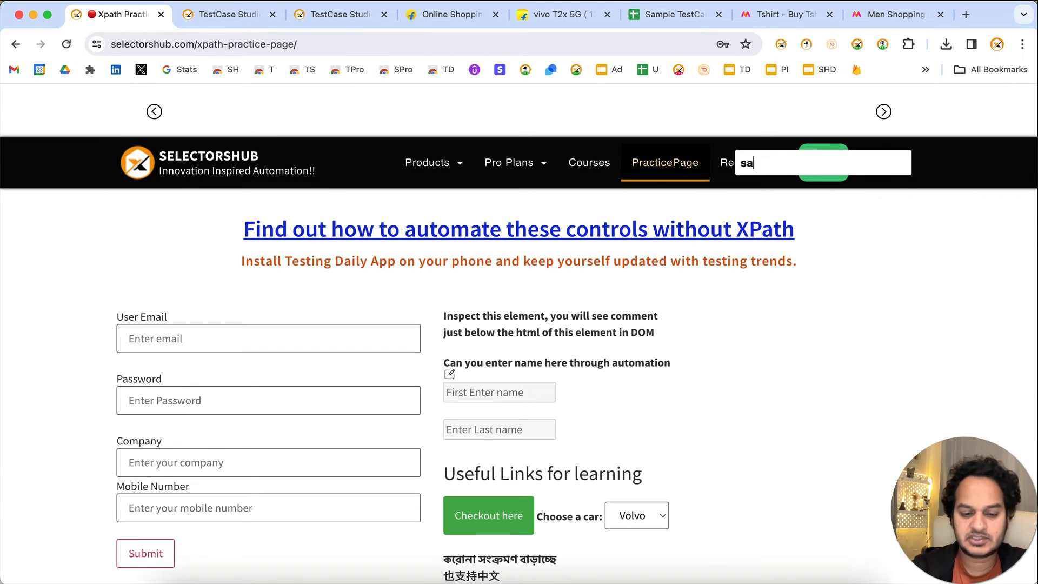
pyautogui.press('Return')
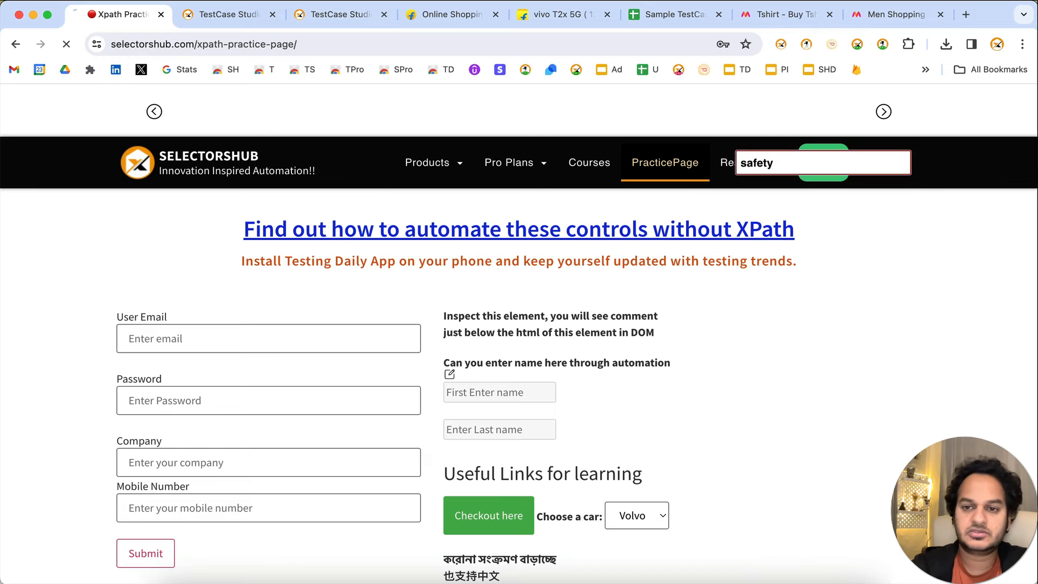
# Step: Check the variable in the recorded search entry of Test Case 3 and return to the plans page
pyautogui.press('super+grave')
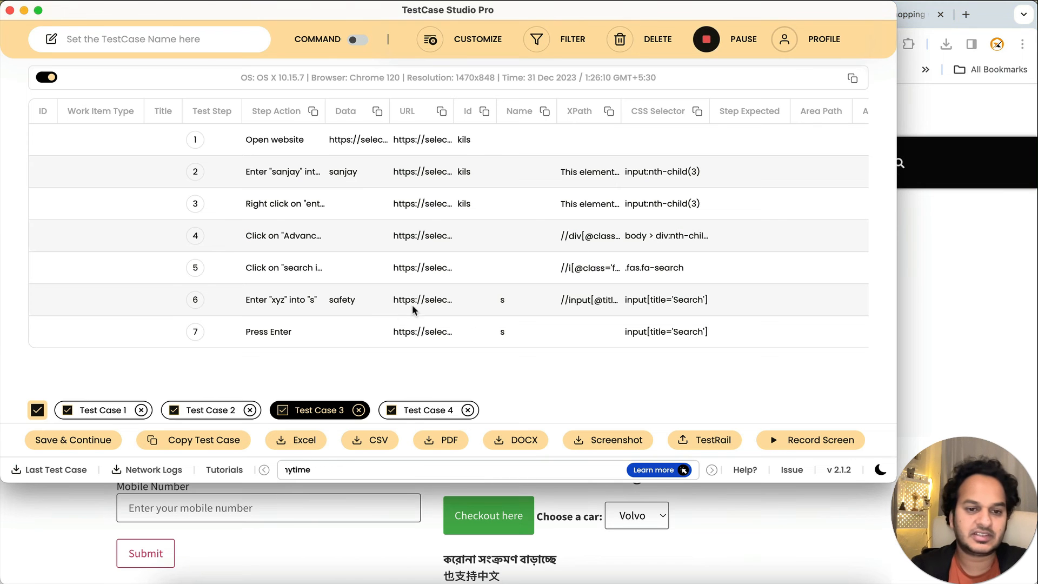
pyautogui.doubleClick(279, 300)
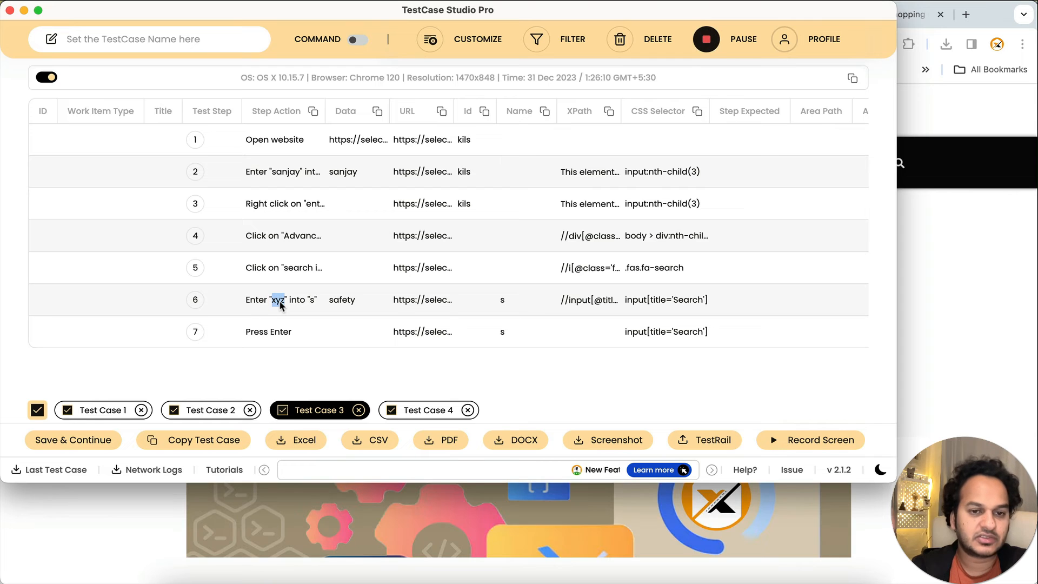
pyautogui.click(946, 337)
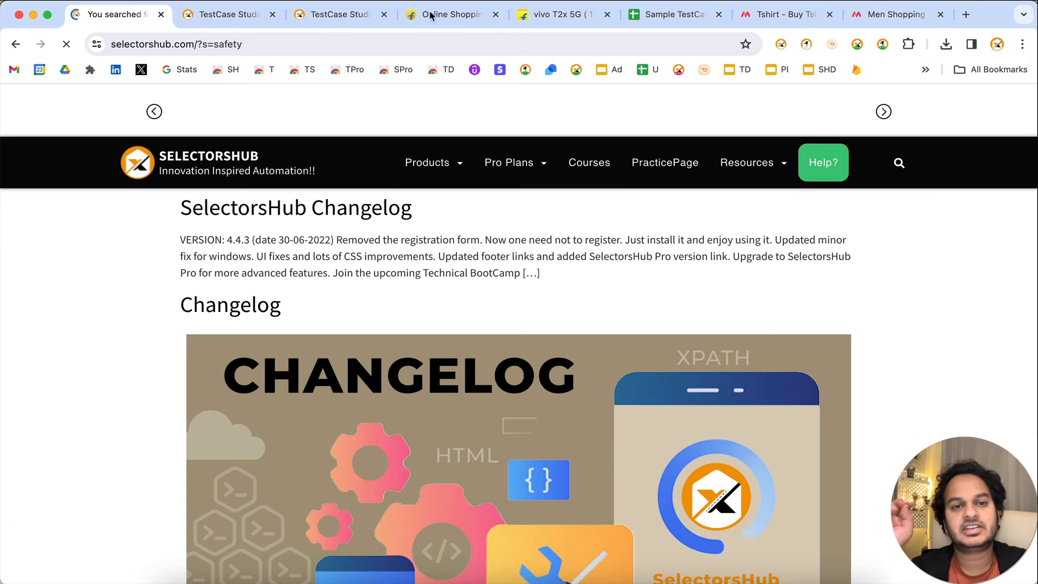
pyautogui.click(324, 15)
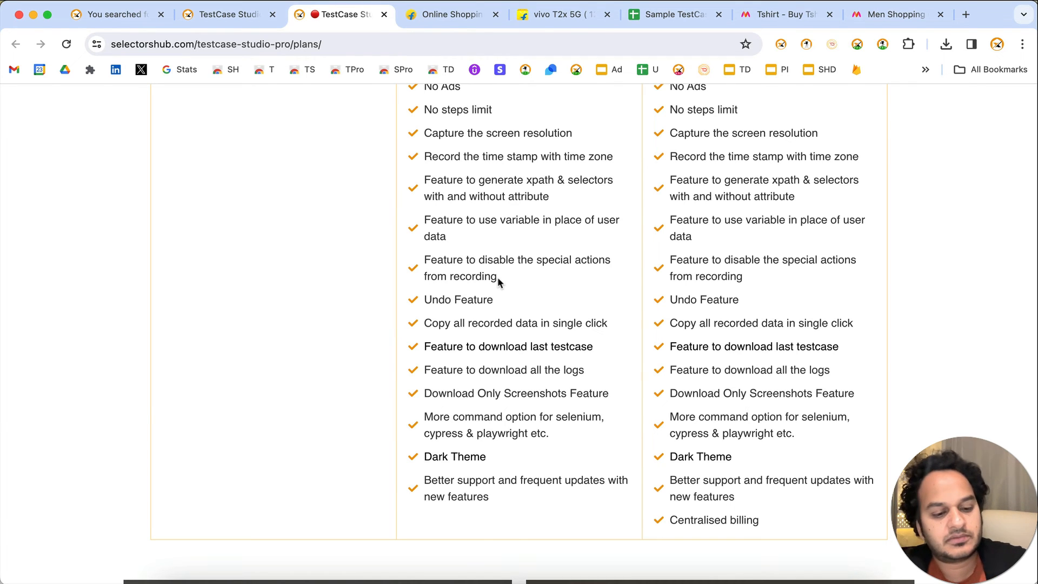
# Step: Review the scroll, Shift and arrow key recording options and the step sentences in the customization settings, and close the settings
pyautogui.press('super+grave')
pyautogui.click(435, 41)
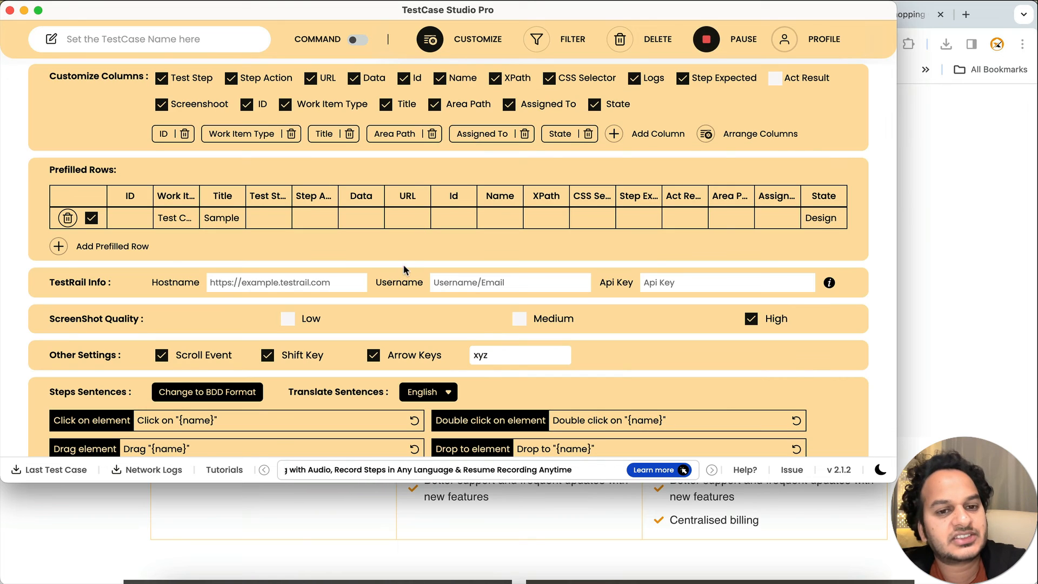
pyautogui.scroll(-3, 400, 265)
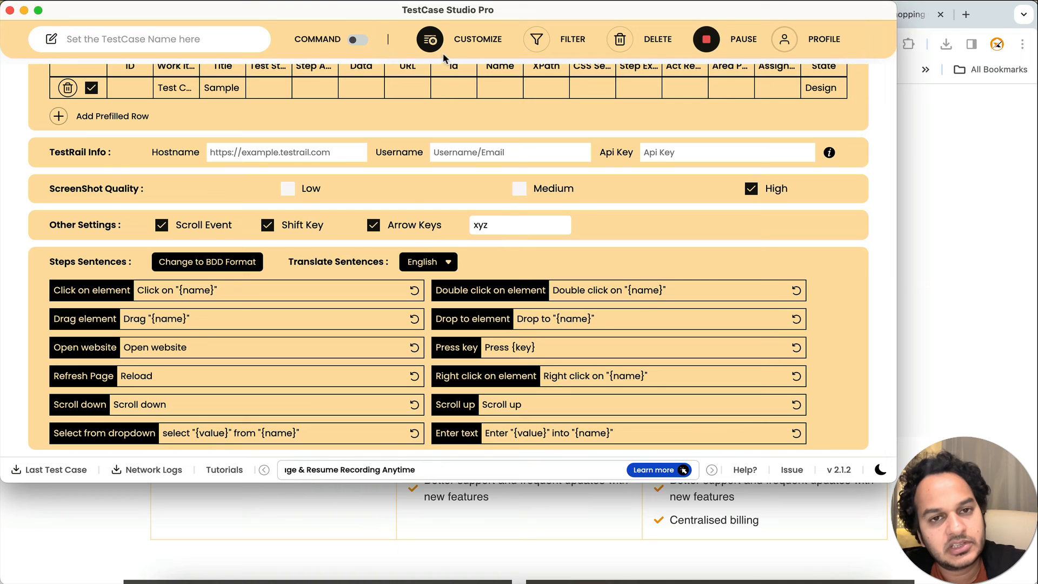
pyautogui.click(949, 233)
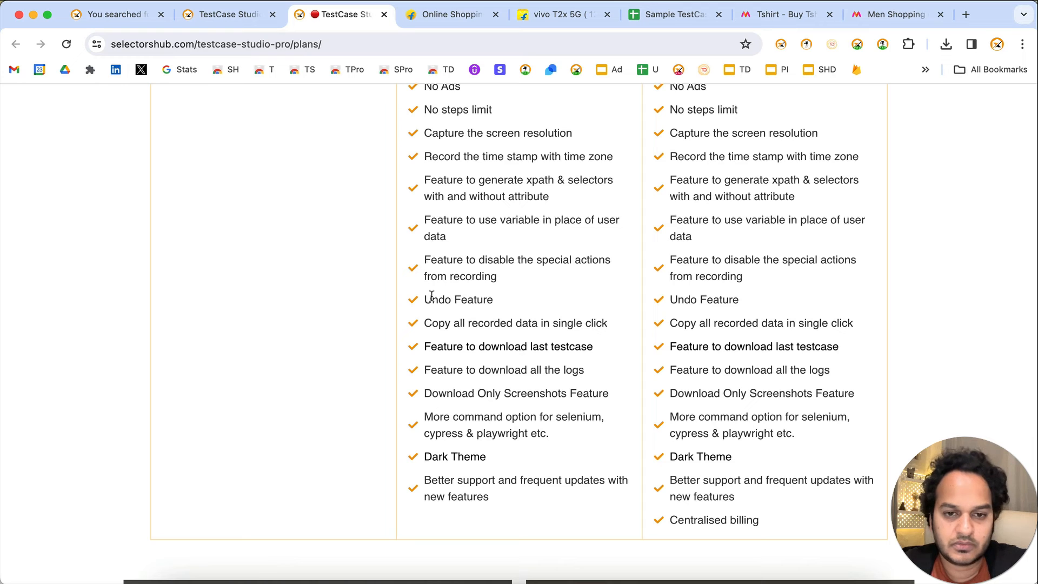
pyautogui.press('super+grave')
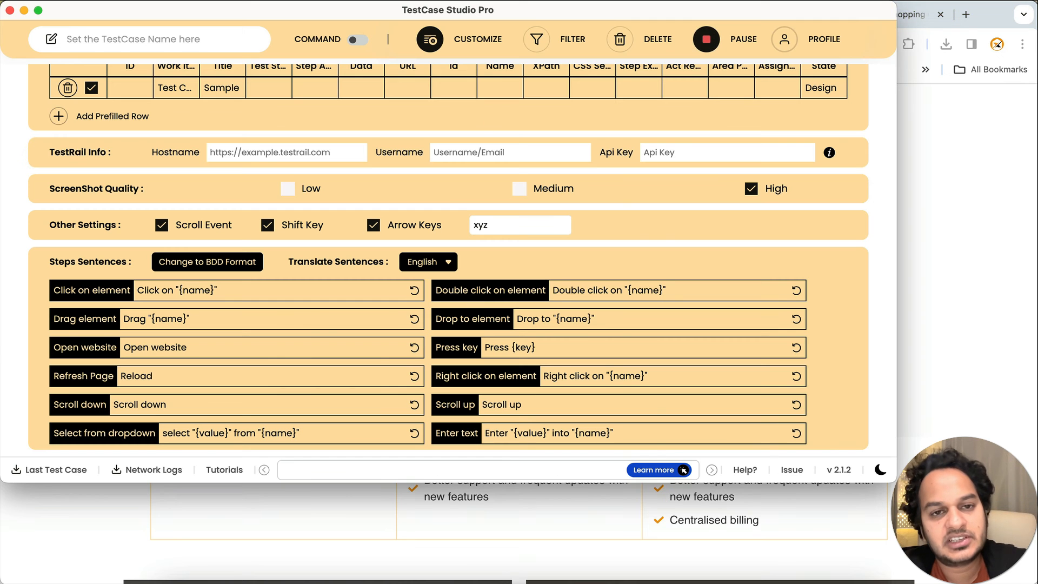
pyautogui.click(429, 39)
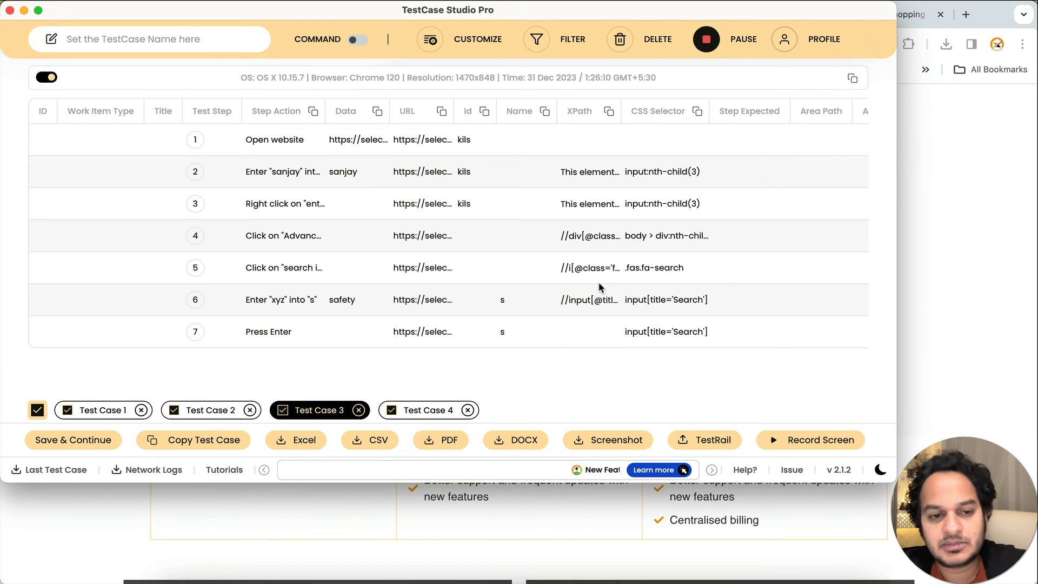
# Step: Delete step 5 from Test Case 3, undo the deletion, and return to the plans page
pyautogui.hscroll(5, 598, 281)
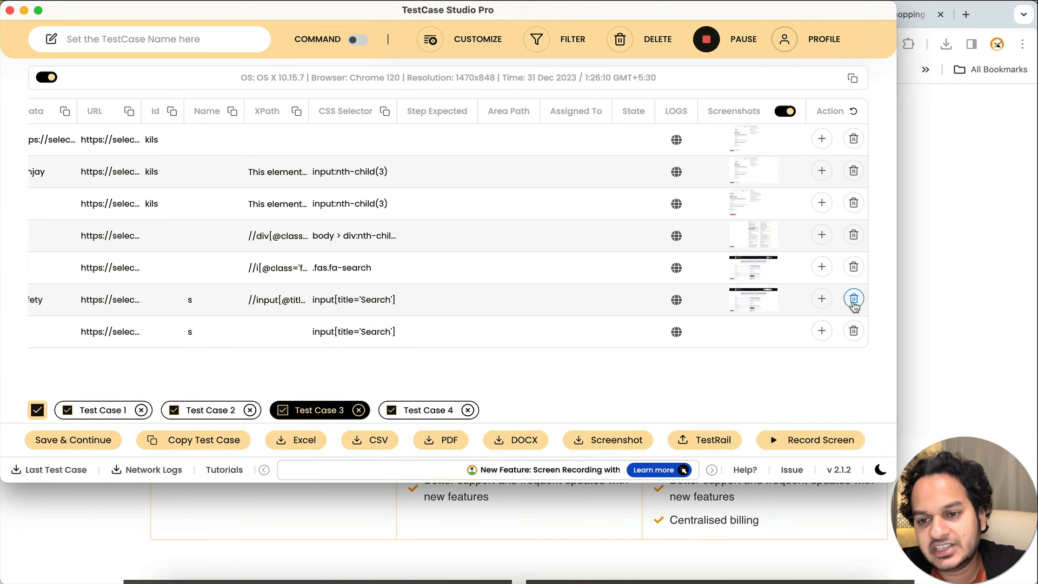
pyautogui.click(854, 268)
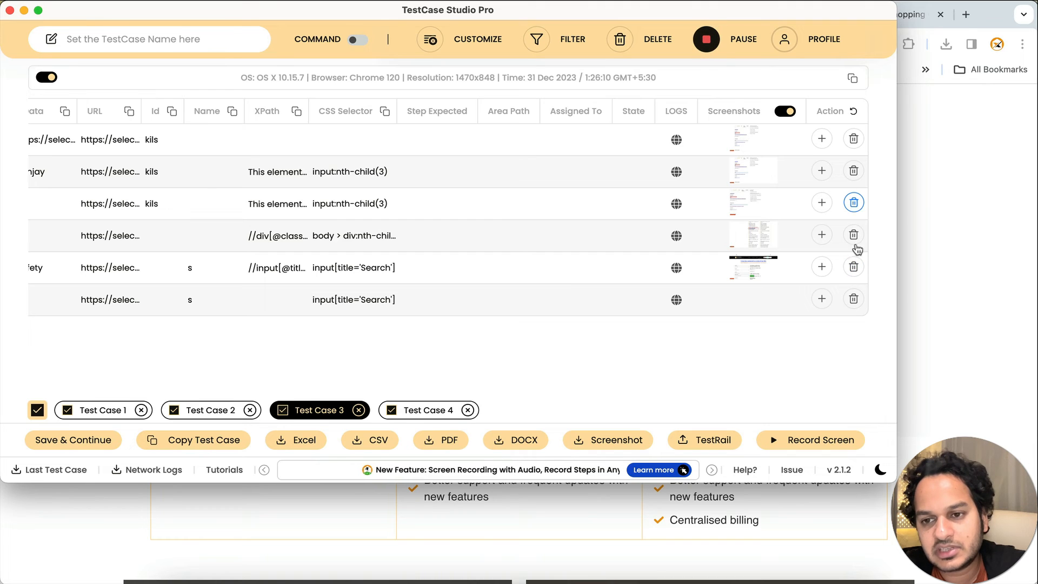
pyautogui.click(854, 112)
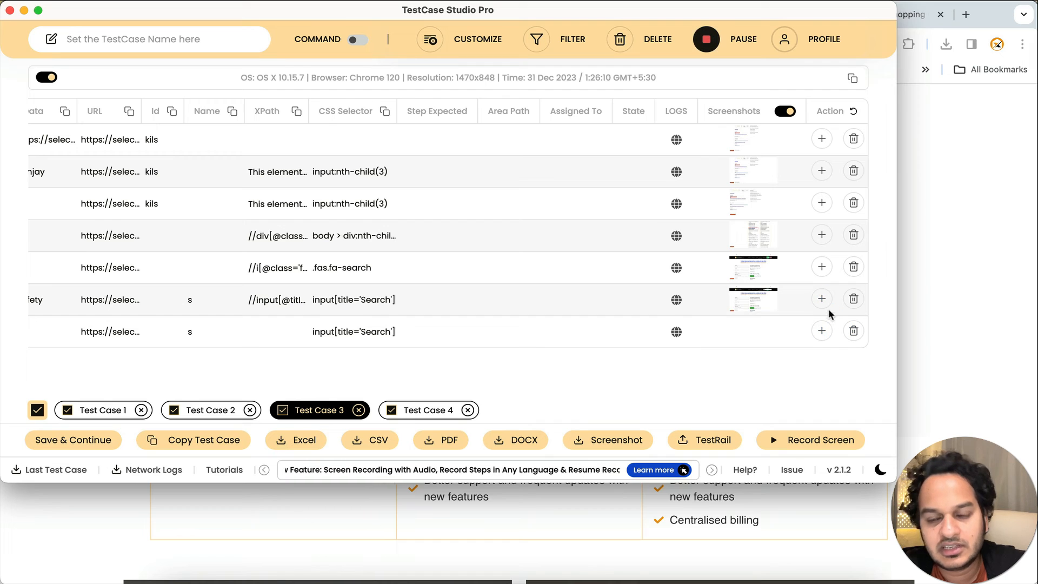
pyautogui.click(925, 334)
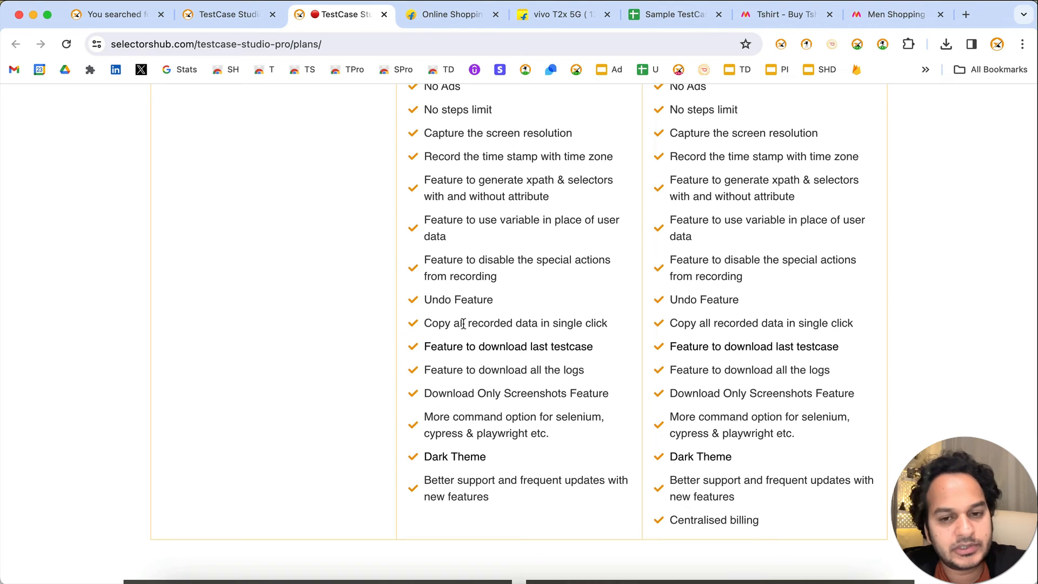
# Step: Copy the recorded test case data, paste it into a new note in Notes, and return to the plans page
pyautogui.press('super+grave')
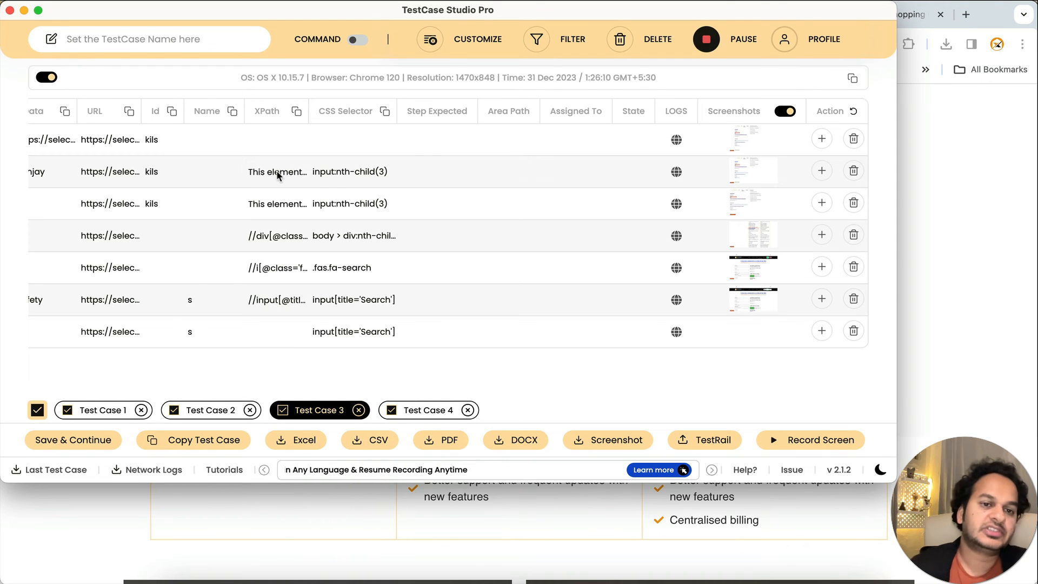
pyautogui.hscroll(-6, 197, 280)
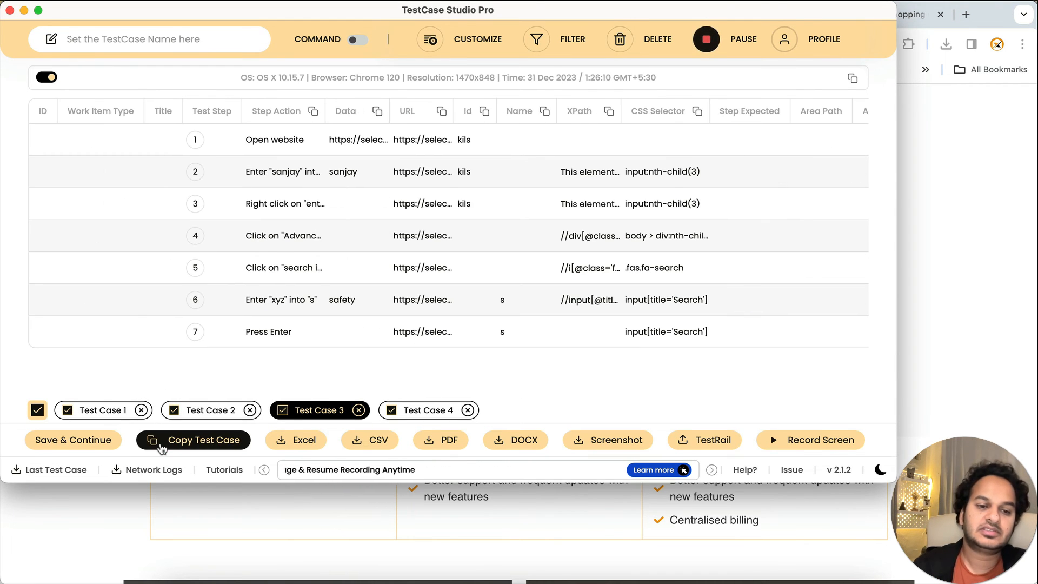
pyautogui.click(254, 580)
pyautogui.click(480, 388)
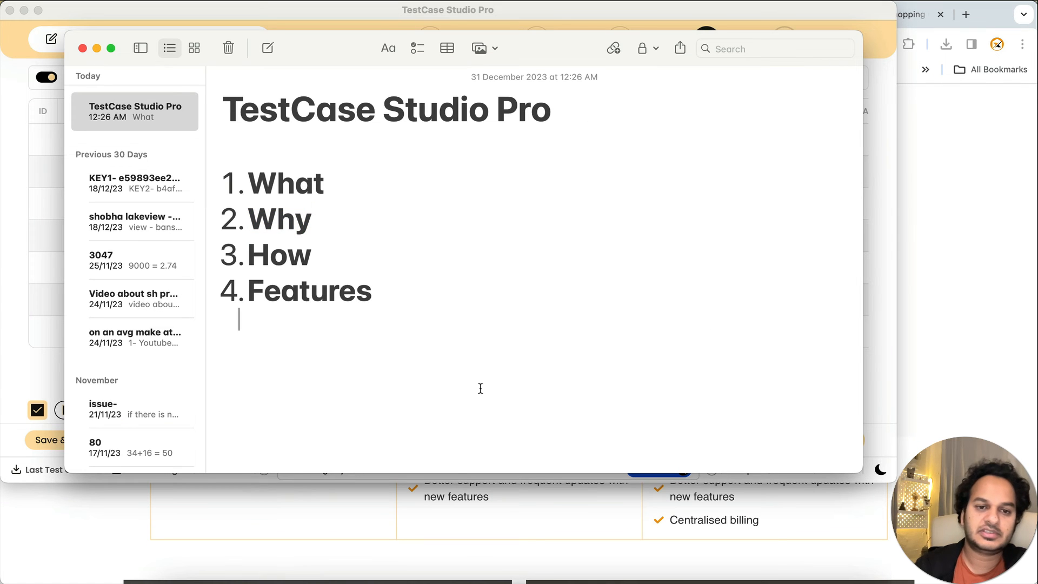
pyautogui.press('super+n')
pyautogui.press('super+v')
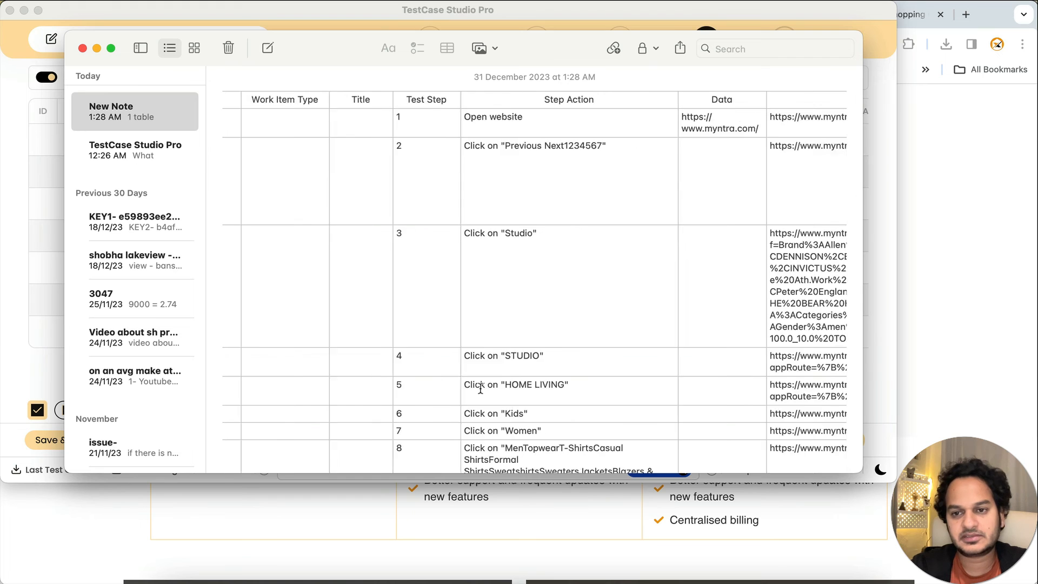
pyautogui.hscroll(5, 480, 388)
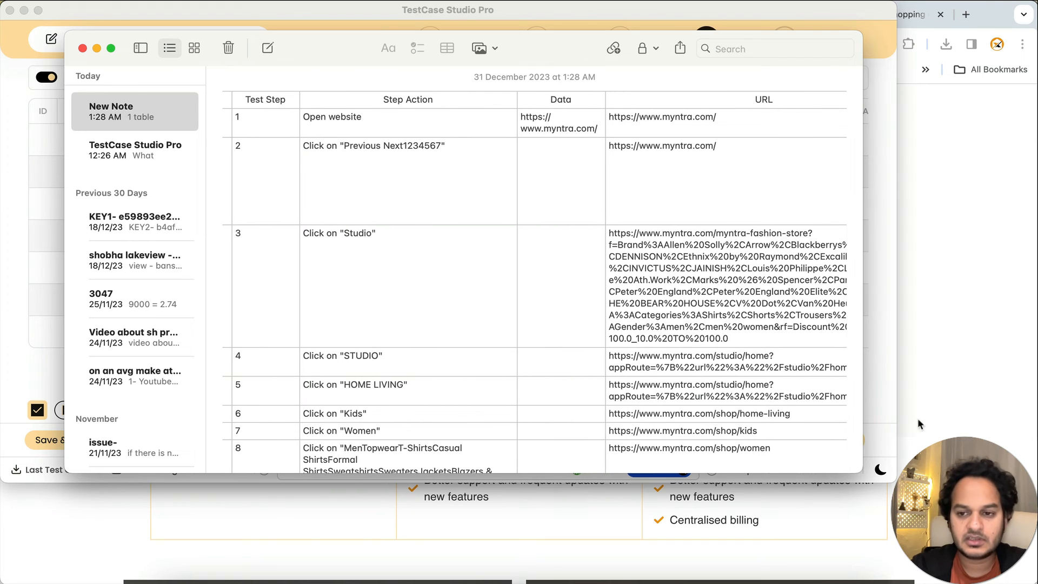
pyautogui.click(942, 408)
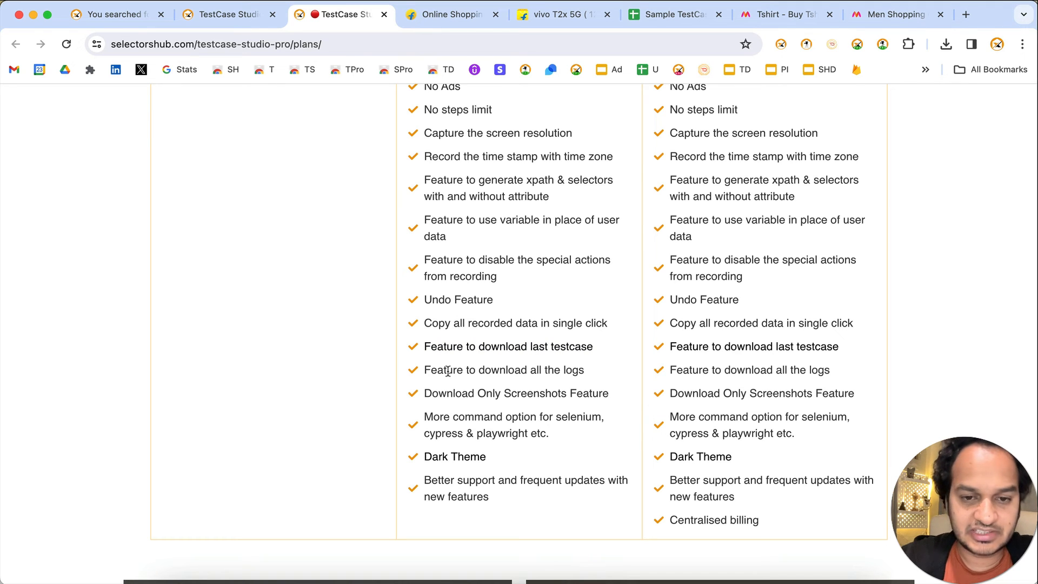
# Step: Locate the recorder's download options for the last test case, network logs and screenshots, comparing them with the plans page
pyautogui.press('super+grave')
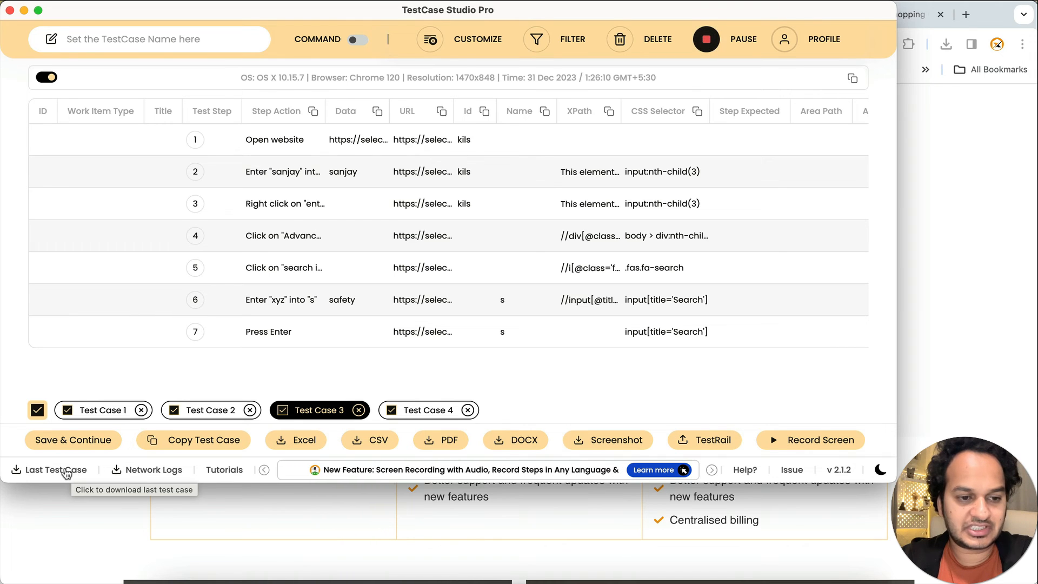
pyautogui.click(220, 512)
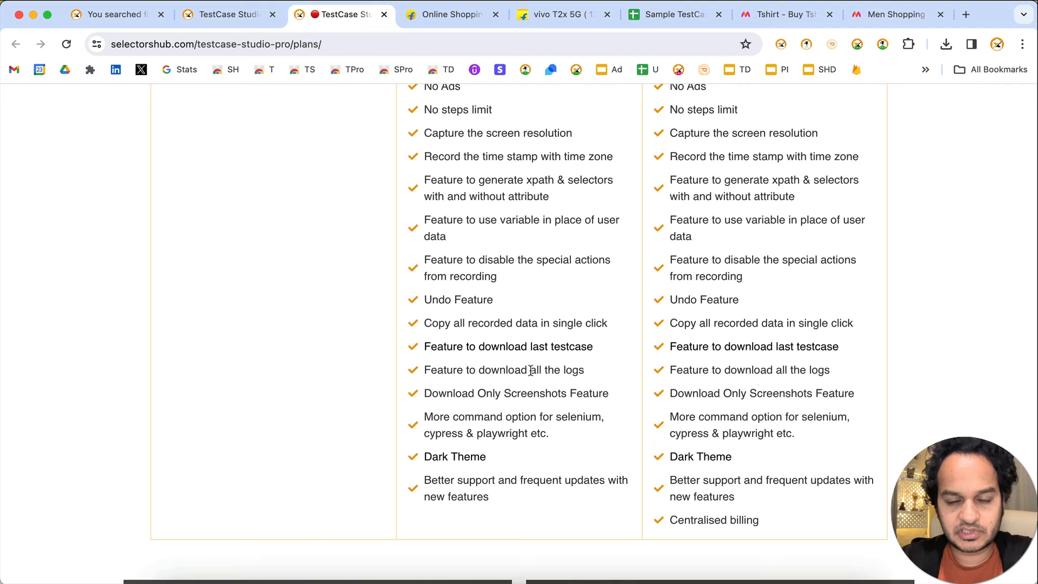
pyautogui.press('super+grave')
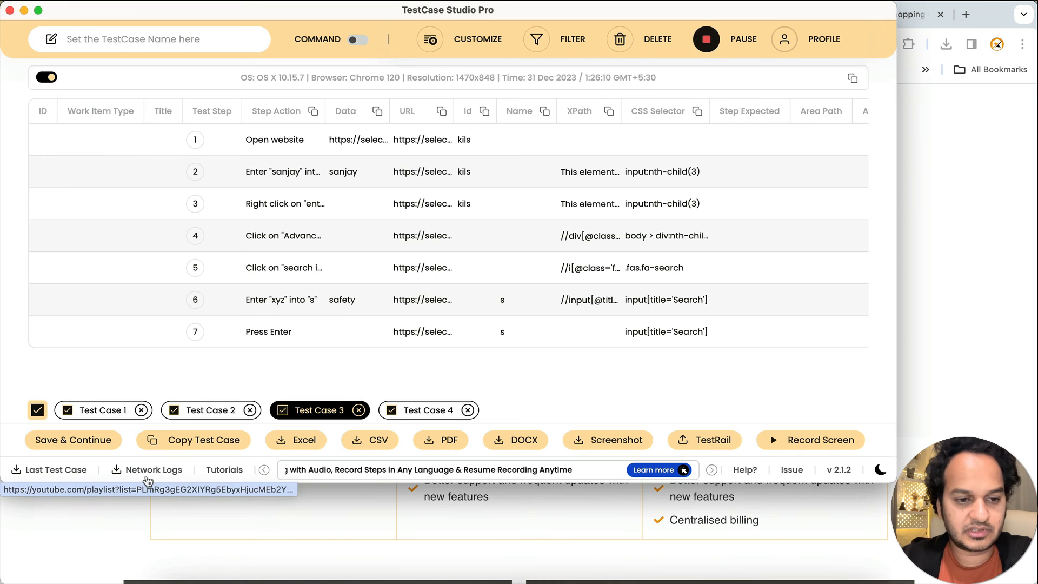
pyautogui.press('super+grave')
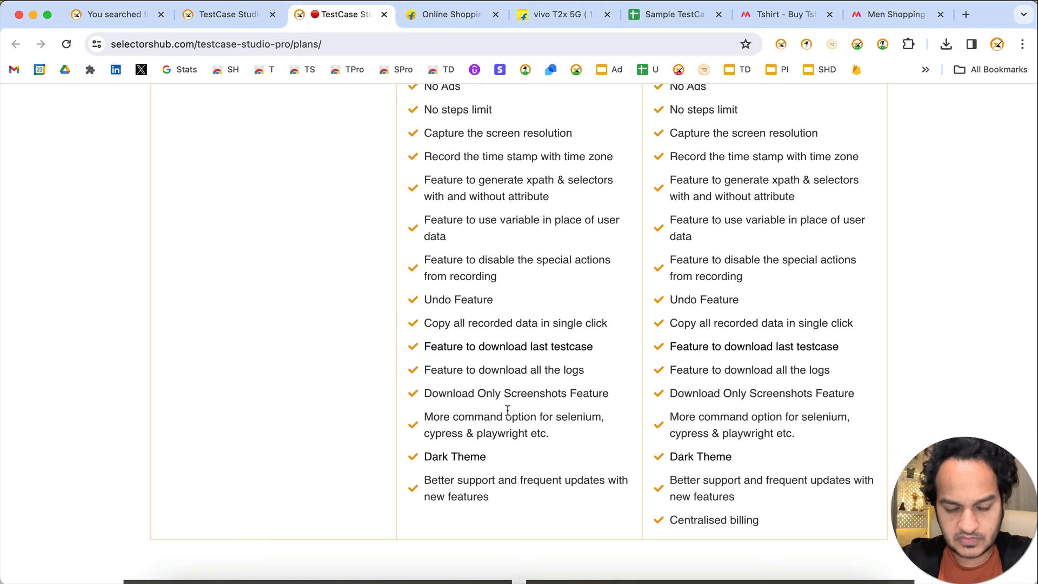
pyautogui.press('super+grave')
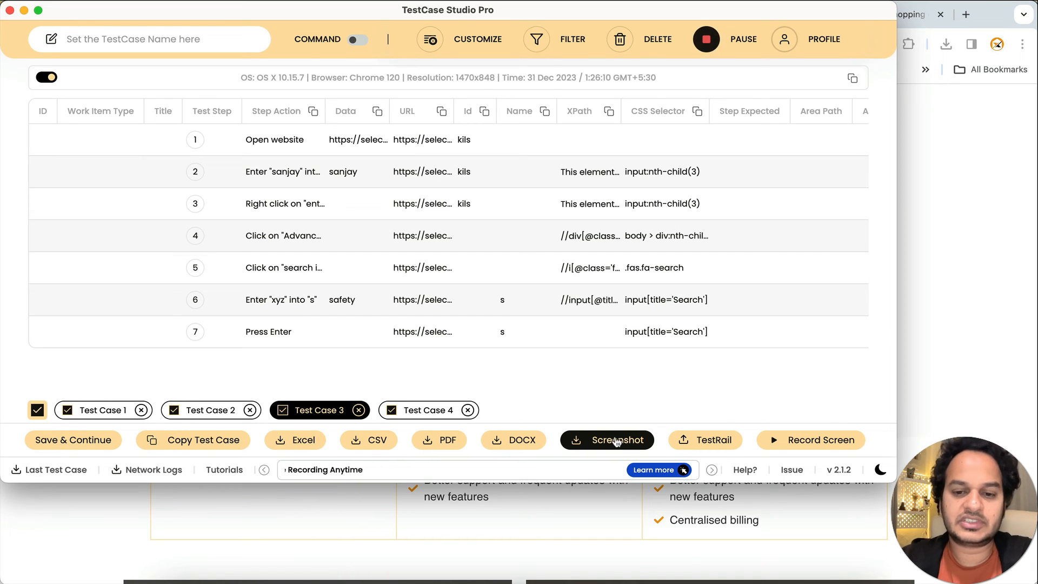
pyautogui.press('super+grave')
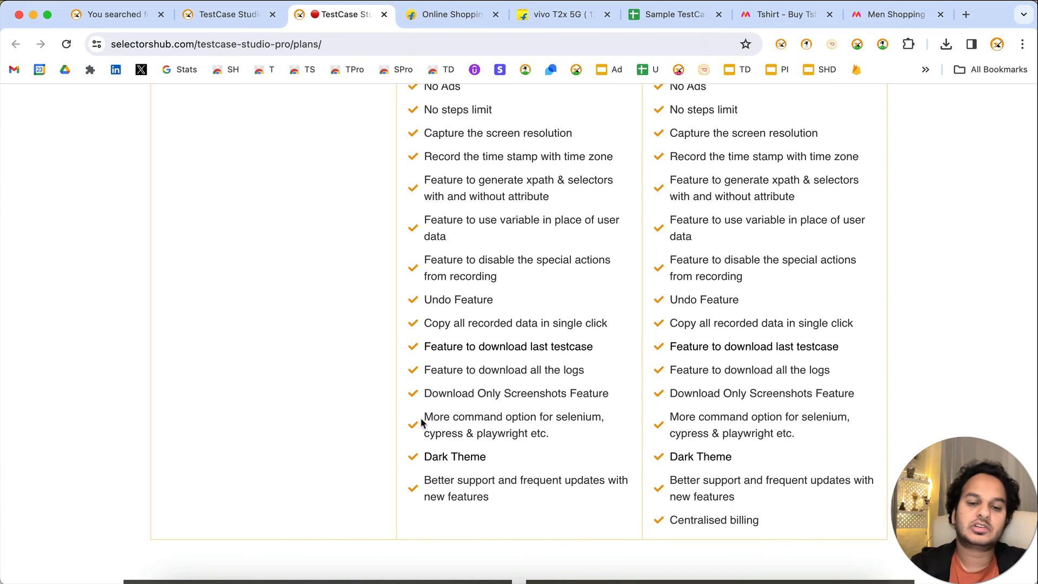
# Step: Highlight the premium command options feature, enable command generation in the recorder with the cy.get("xpathvalue") template, and return to the plans page
pyautogui.moveTo(425, 417); pyautogui.dragTo(536, 428)
pyautogui.press('super+grave')
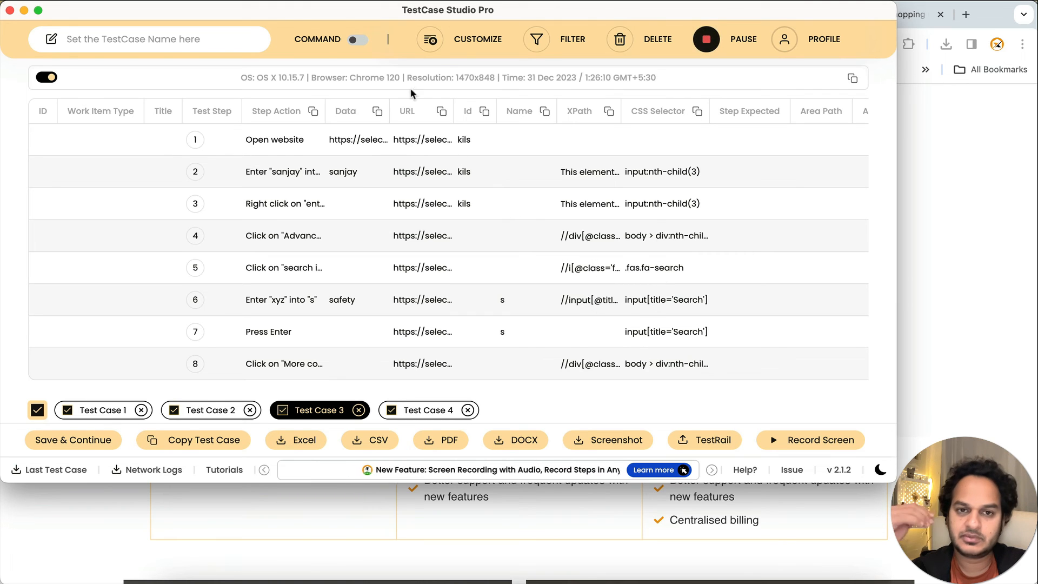
pyautogui.click(356, 41)
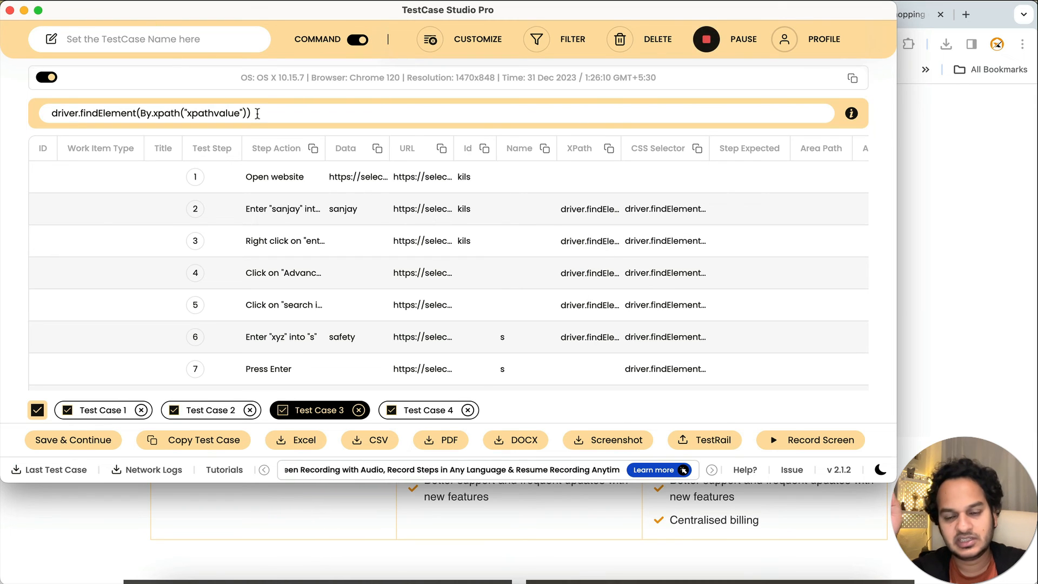
pyautogui.click(301, 113)
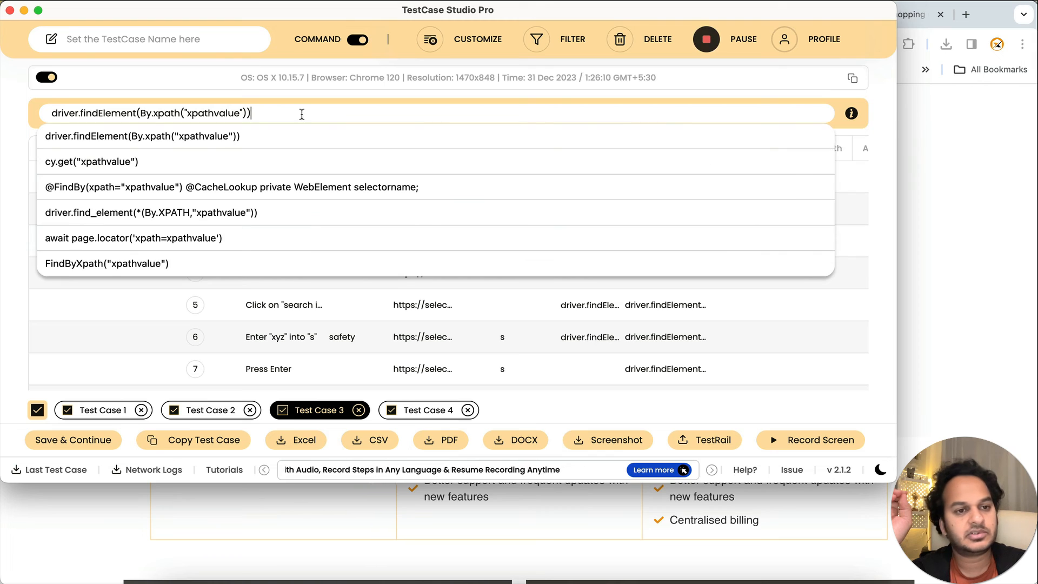
pyautogui.click(101, 163)
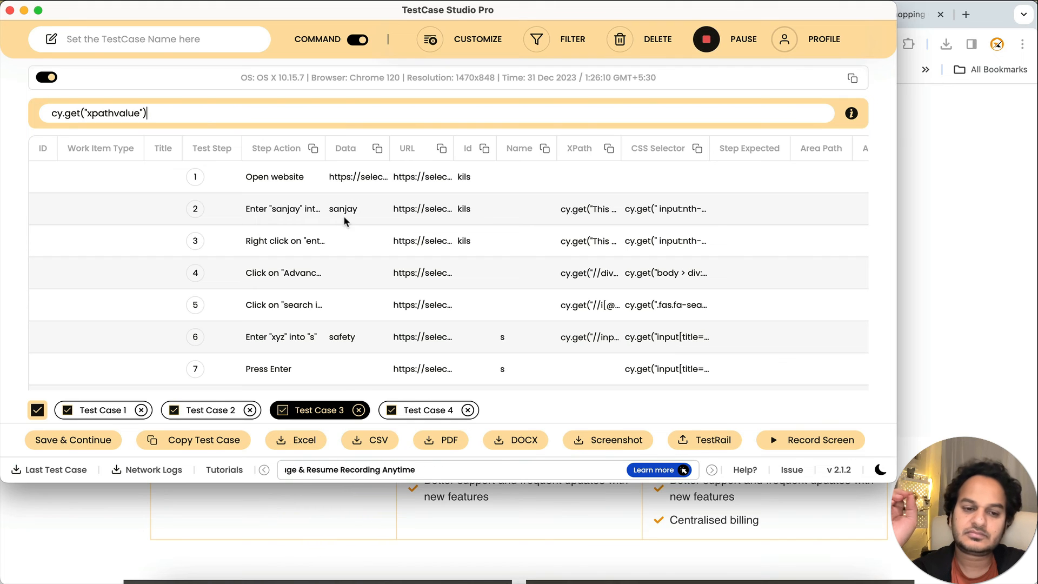
pyautogui.click(408, 520)
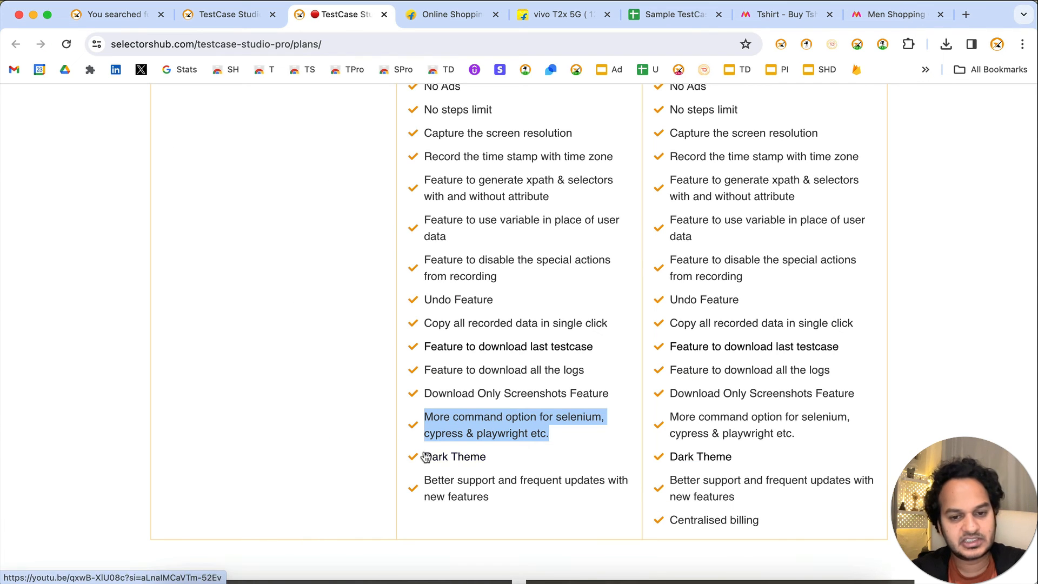
# Step: Switch the recorder to the dark theme and return to the beginning of the plans page
pyautogui.press('super+grave')
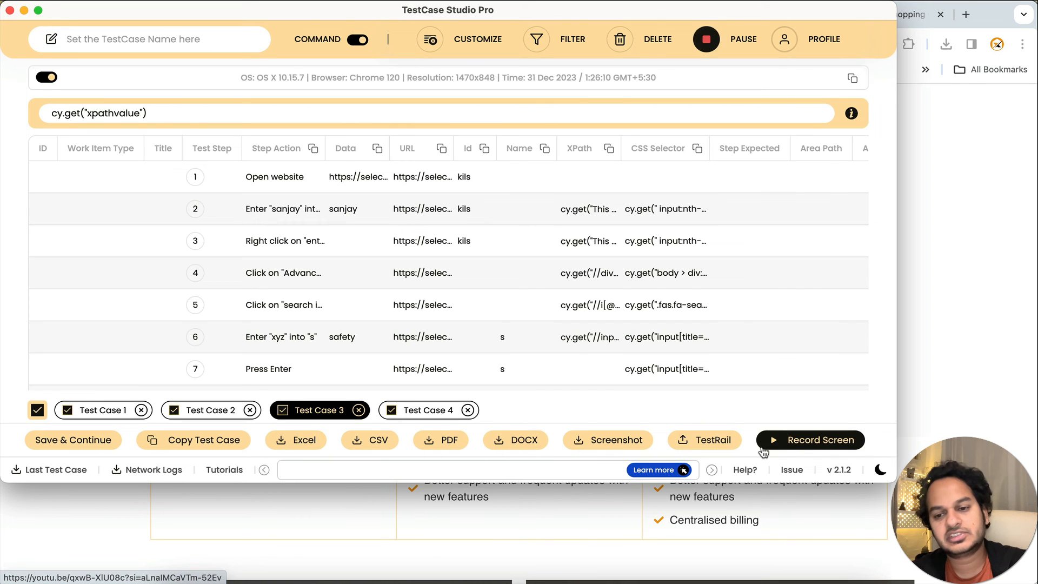
pyautogui.click(881, 470)
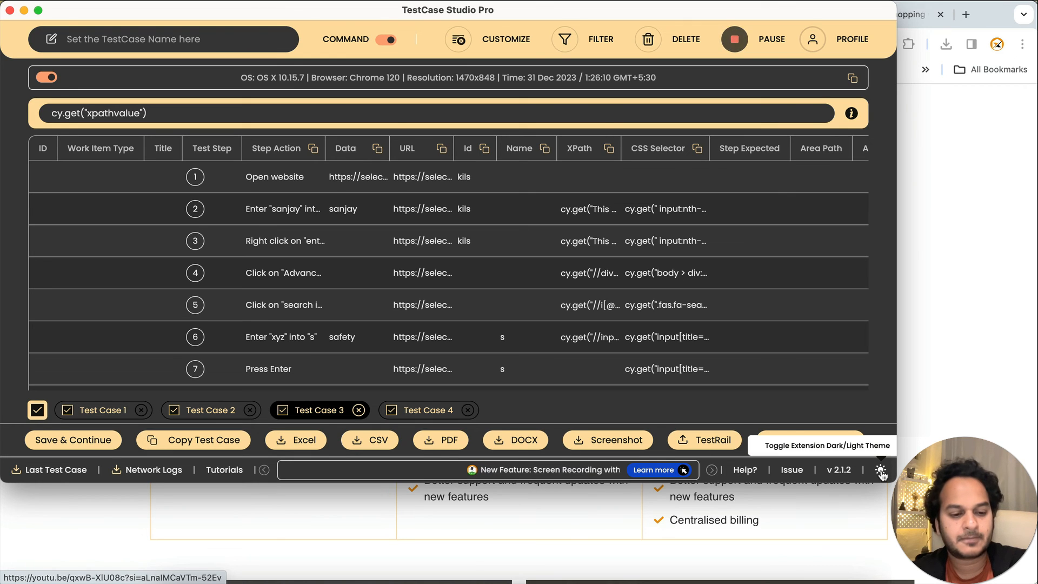
pyautogui.press('super+grave')
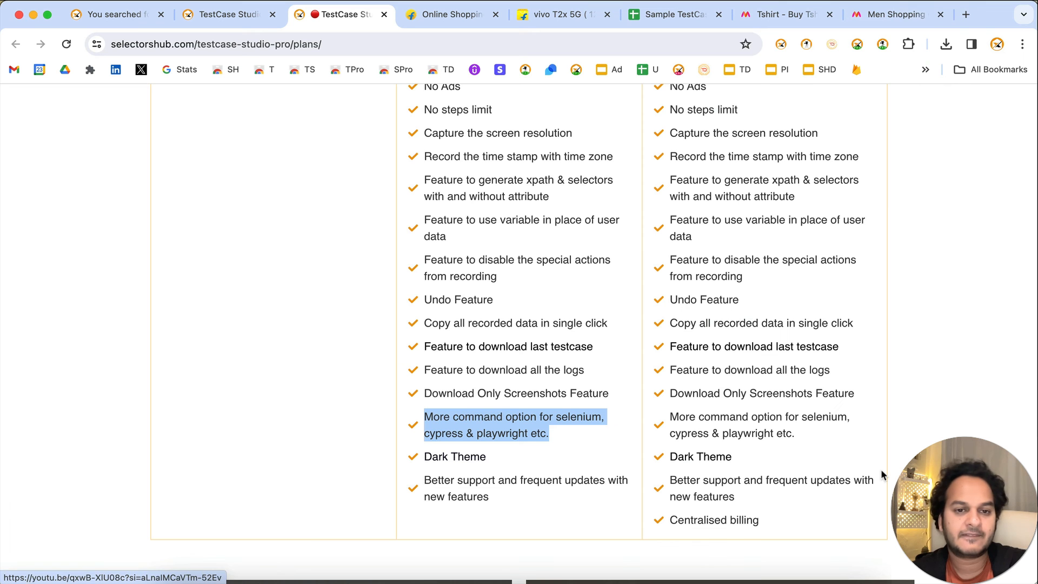
pyautogui.click(434, 482)
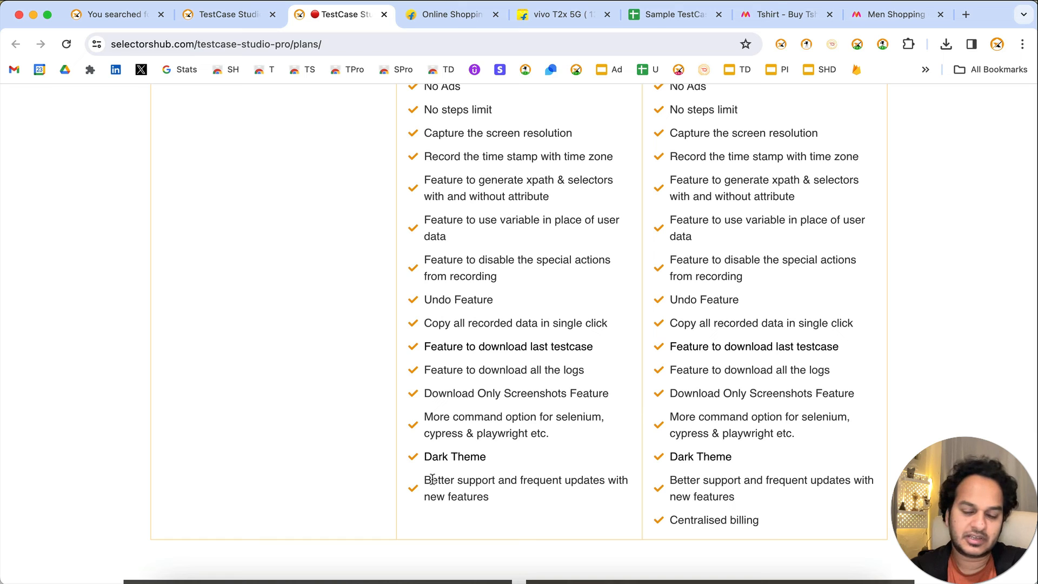
pyautogui.scroll(5, 432, 479)
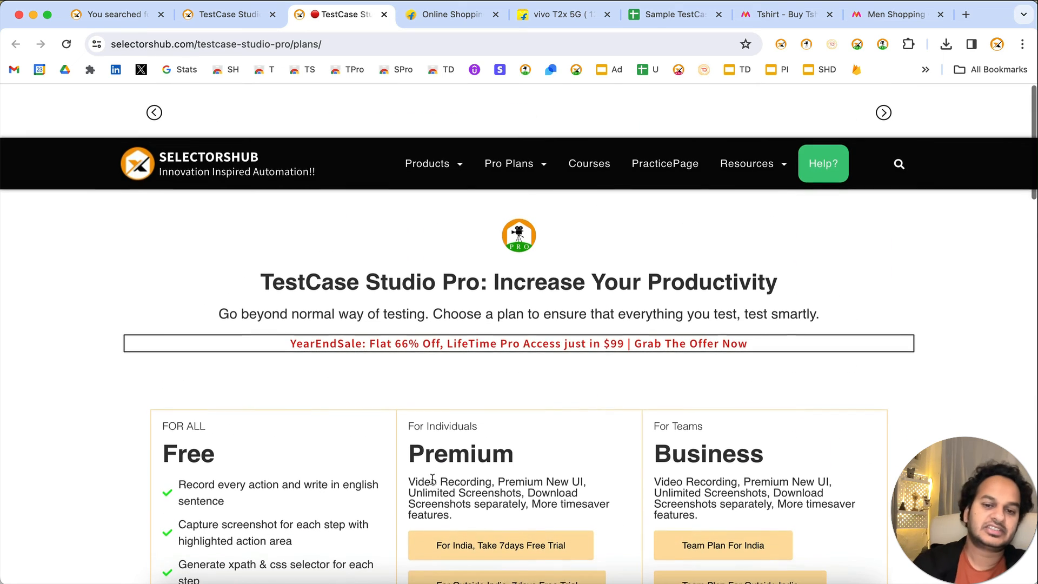
# Step: Turn off command generation in the recorder, exclude and re-include the Id attribute in the XPath/CSS filter, and close the filter
pyautogui.press('super+grave')
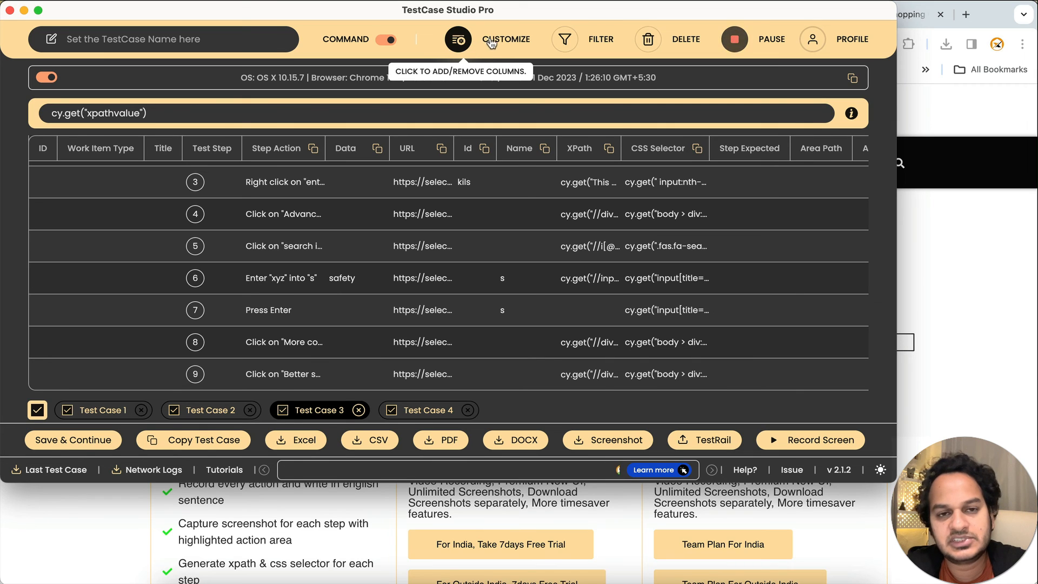
pyautogui.click(386, 40)
pyautogui.click(566, 40)
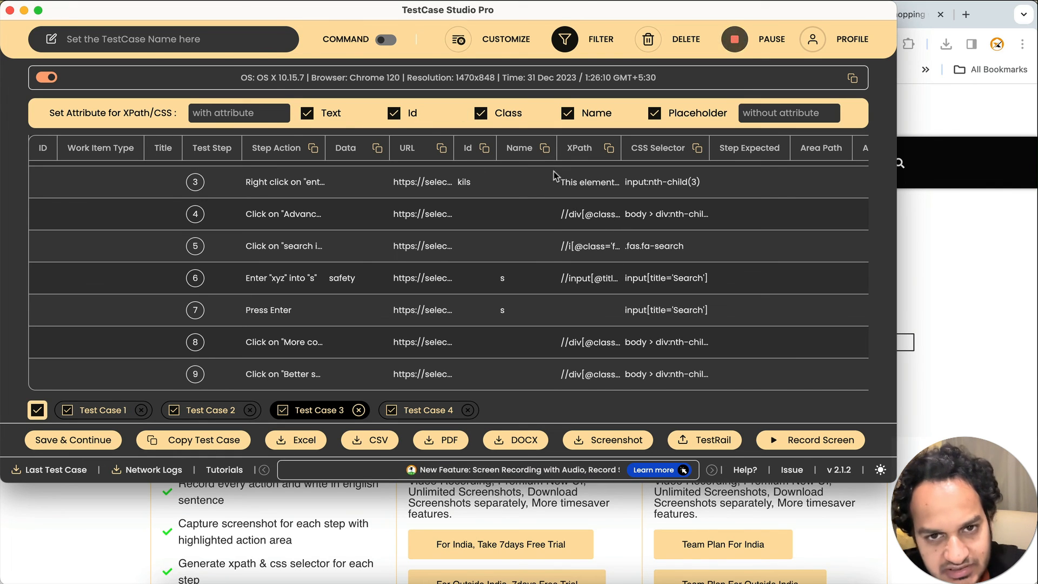
pyautogui.click(261, 111)
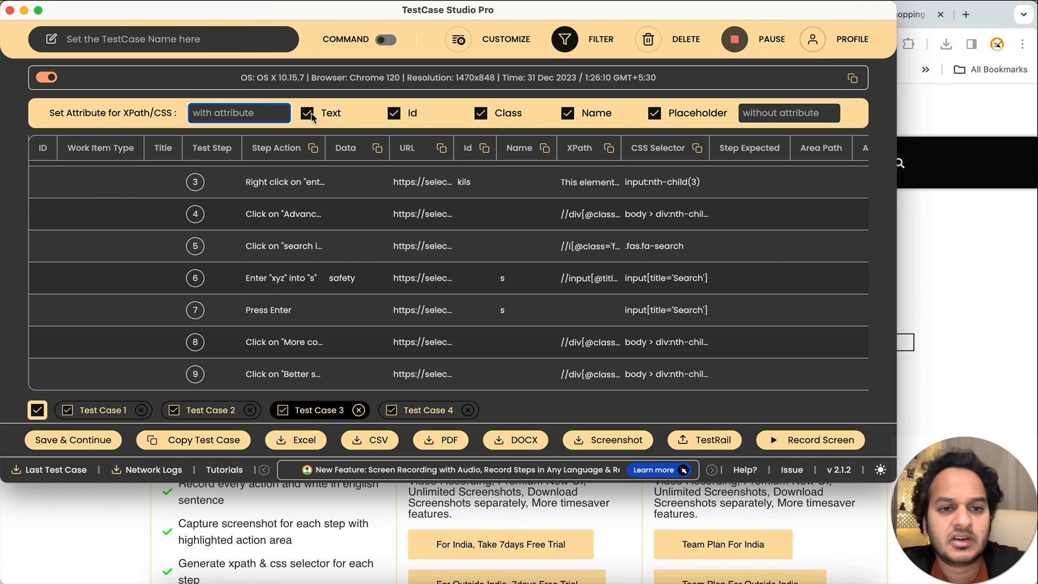
pyautogui.click(393, 114)
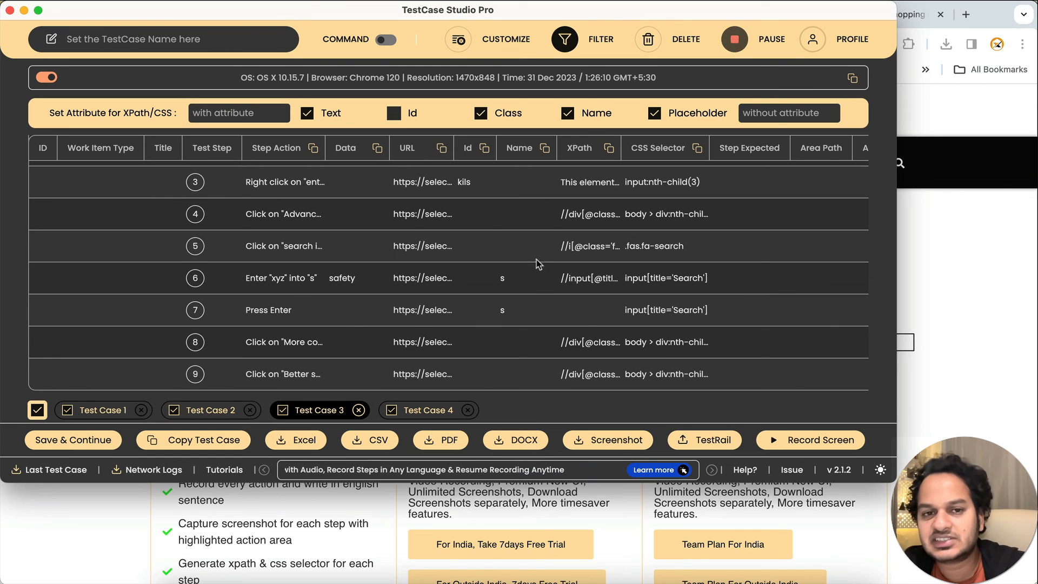
pyautogui.click(395, 115)
pyautogui.click(568, 39)
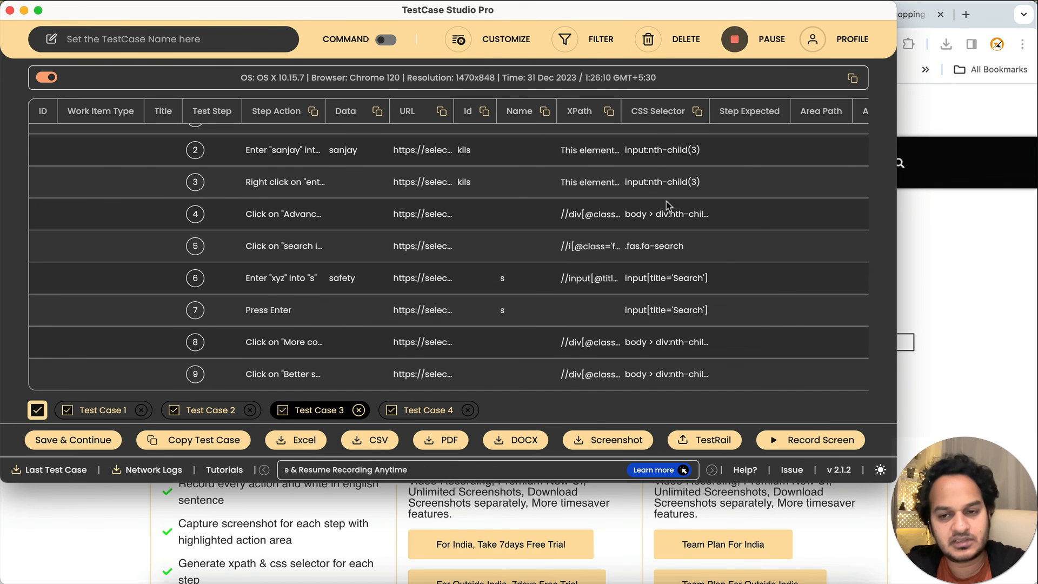
# Step: Delete all recorded steps of Test Case 3 and remove Test Case 4 and Test Case 3
pyautogui.hscroll(10, 755, 216)
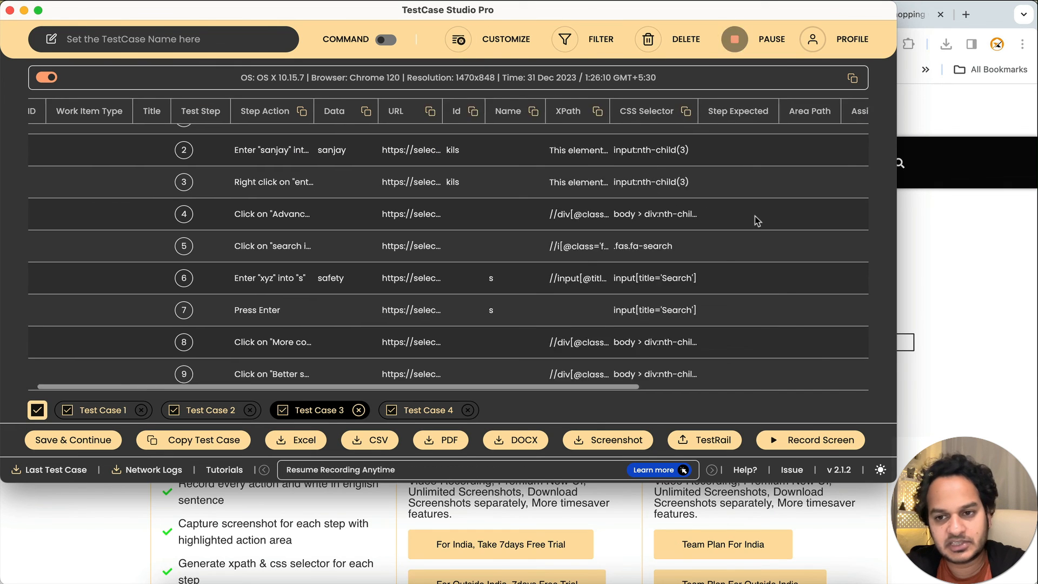
pyautogui.click(647, 39)
pyautogui.click(436, 277)
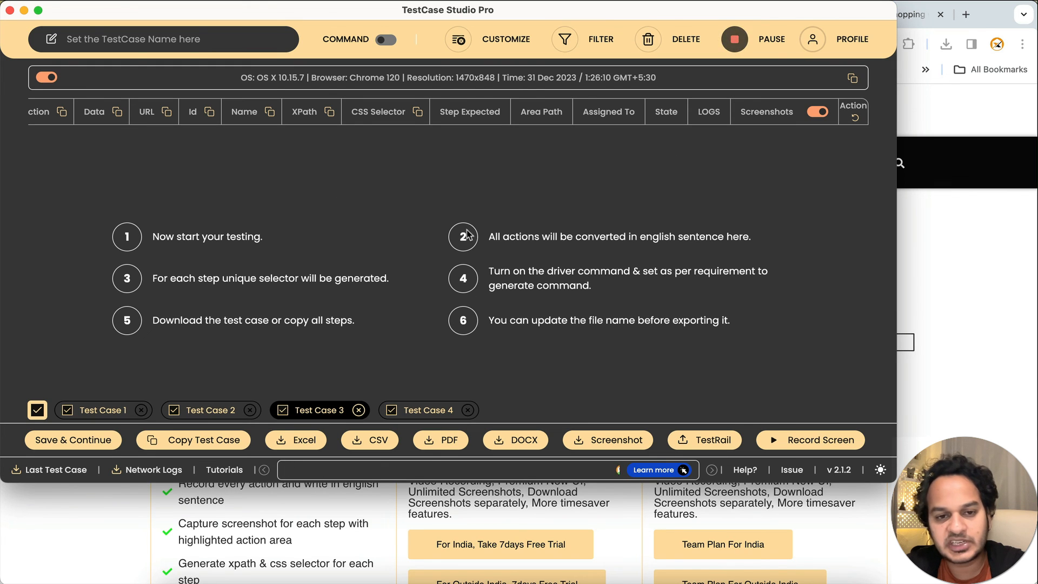
pyautogui.click(468, 410)
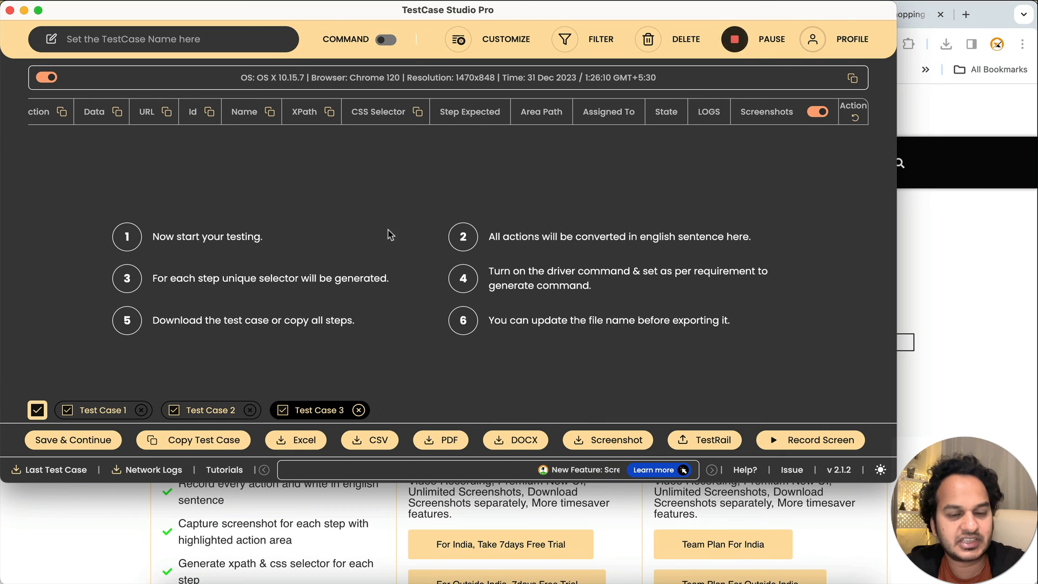
pyautogui.click(358, 410)
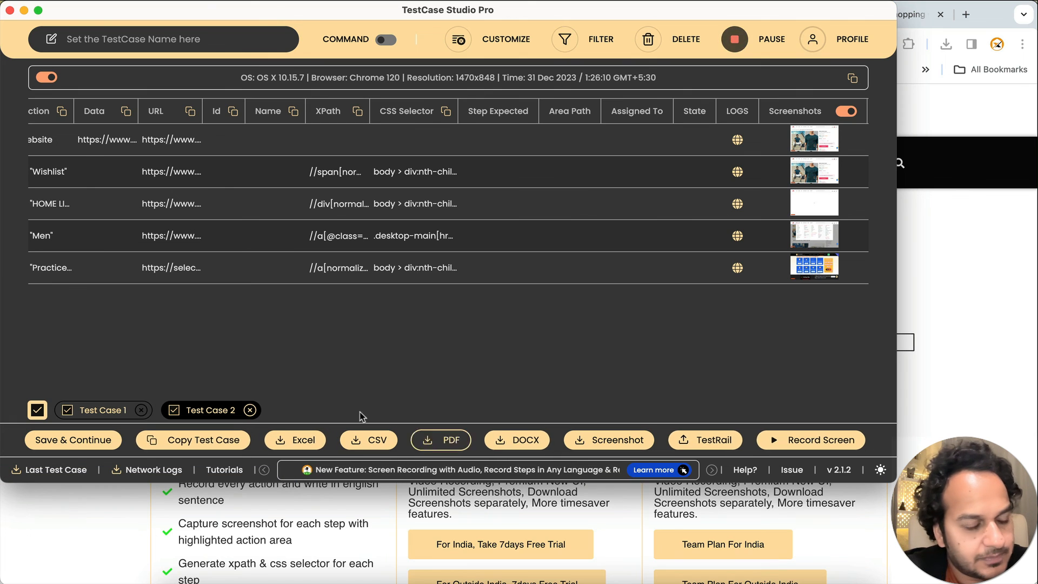
# Step: Deselect all test cases, select only Test Case 1 for export, and open its name and the test case name for editing
pyautogui.click(36, 411)
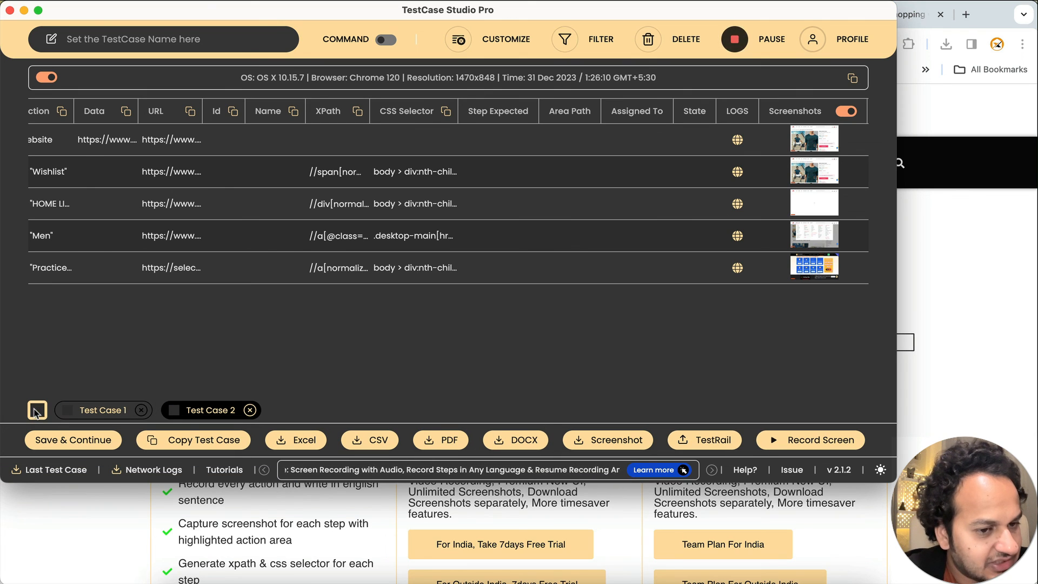
pyautogui.click(68, 411)
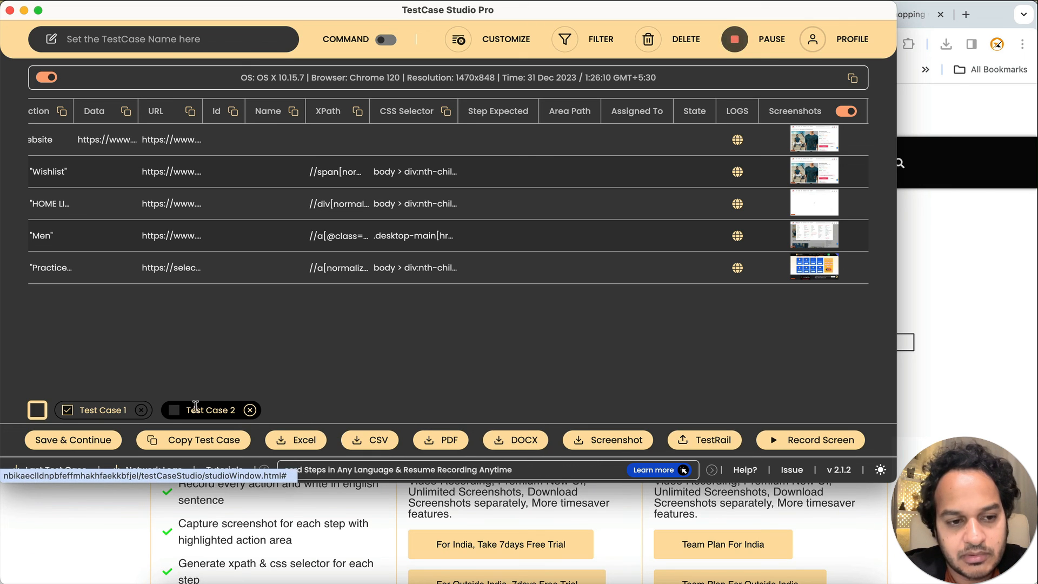
pyautogui.doubleClick(126, 410)
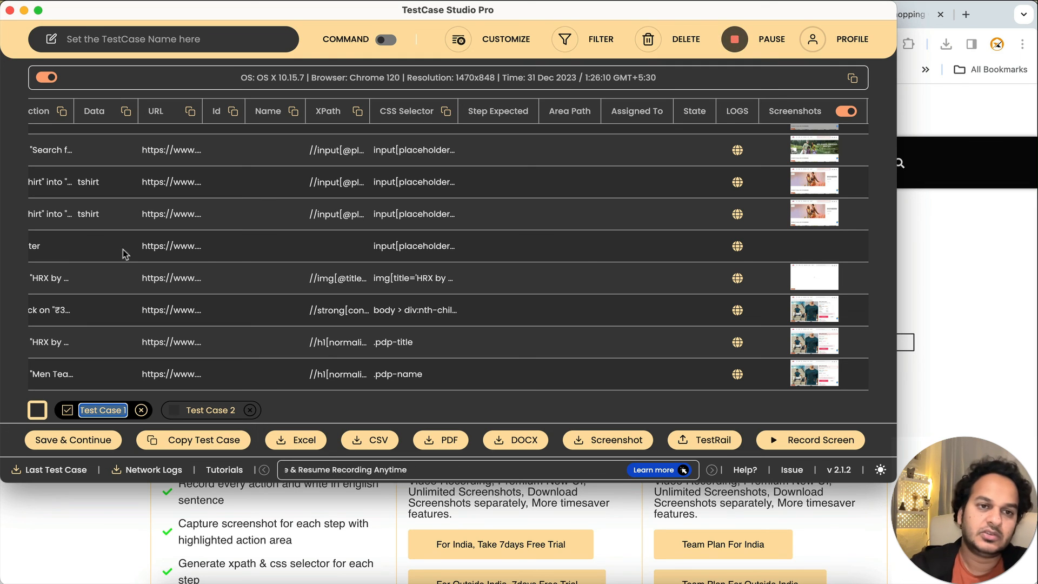
pyautogui.click(164, 48)
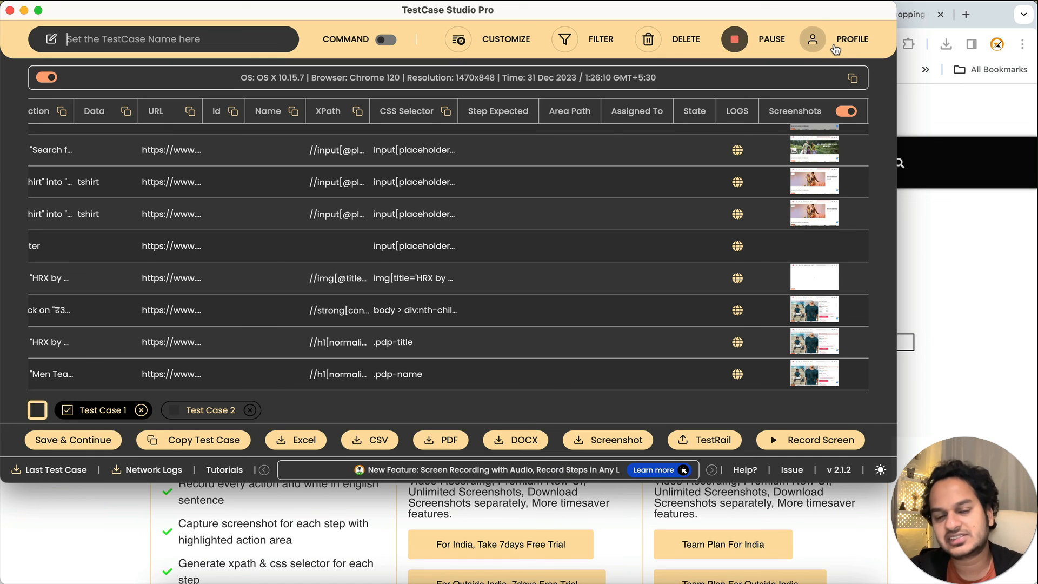
# Step: Pause the recording and resume it
pyautogui.click(734, 41)
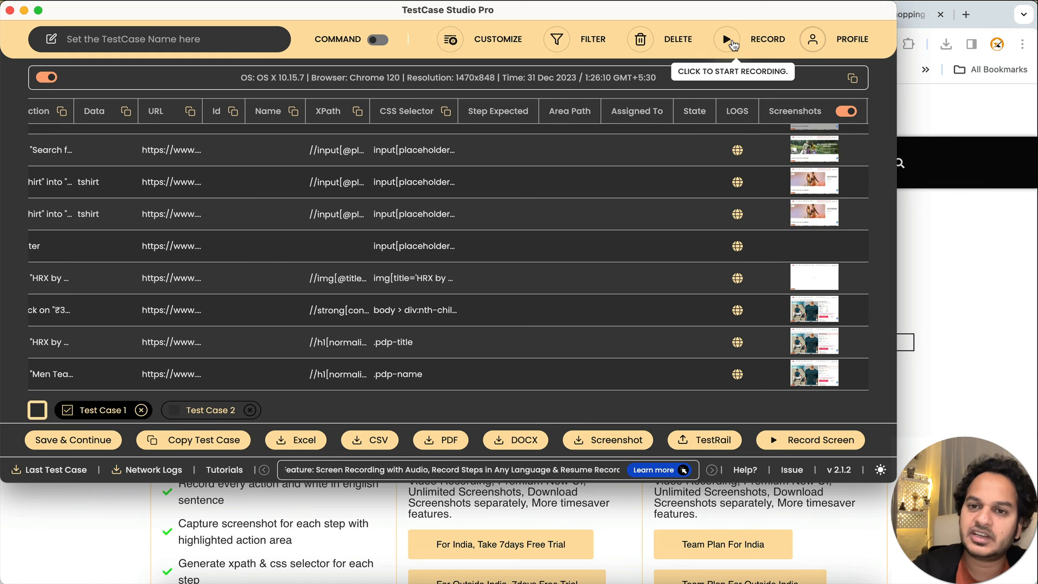
pyautogui.click(734, 42)
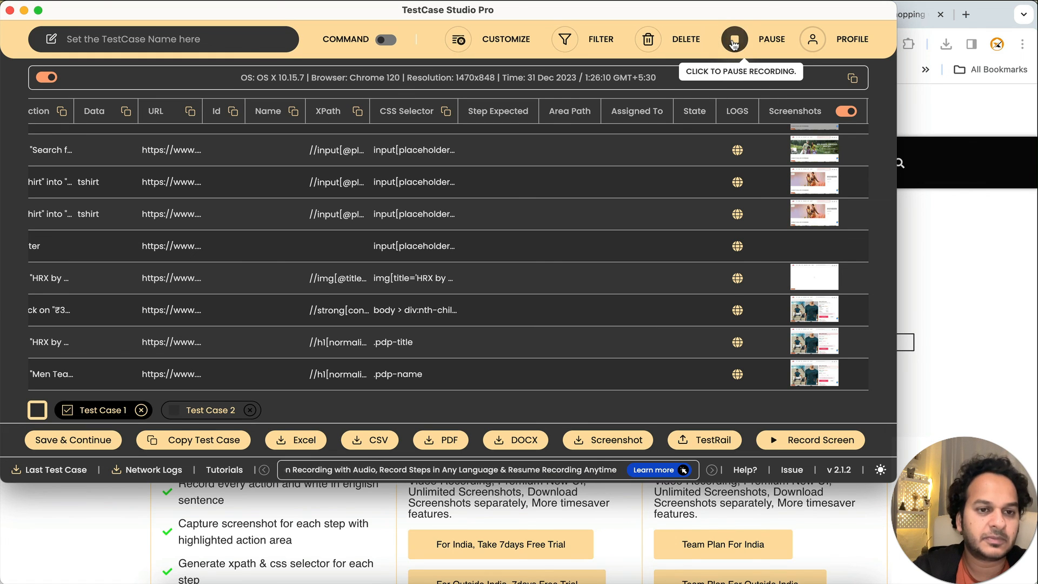